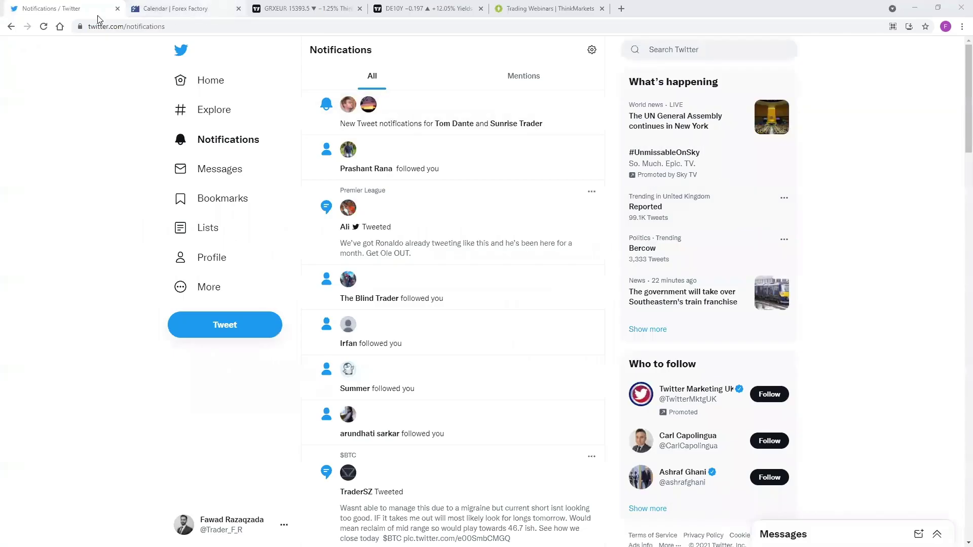
Close the Twitter notifications page and switch to the TradingView chart of GRXEUR
key("ctrl+l")
key("ctrl+w")
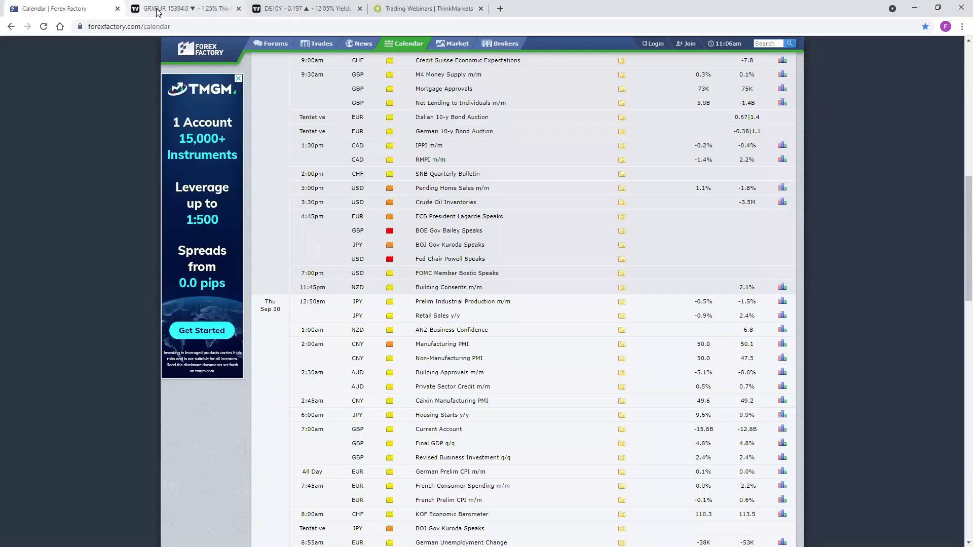
left_click(158, 12)
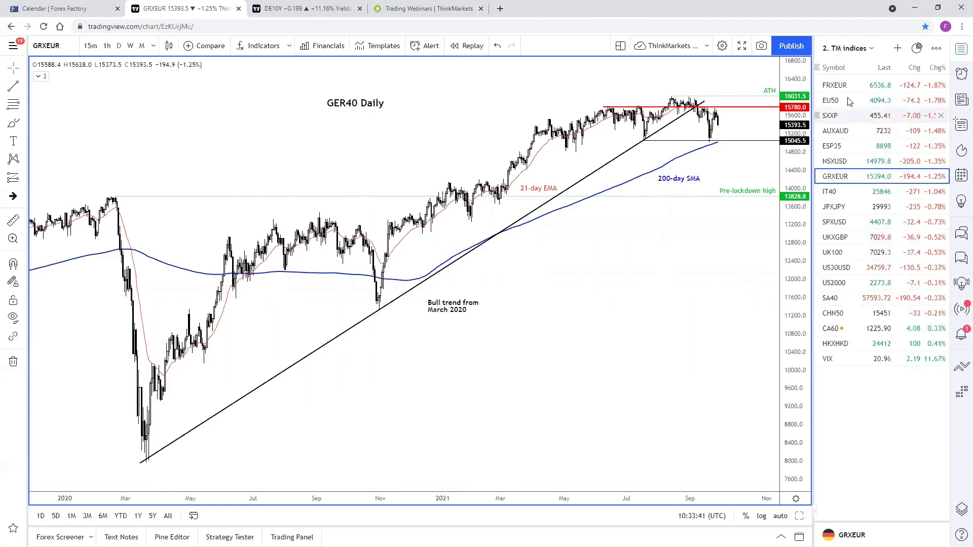
Open the NSXUSD daily chart from the TM indices watchlist and examine the recent candles around the 15000 level
left_click(849, 161)
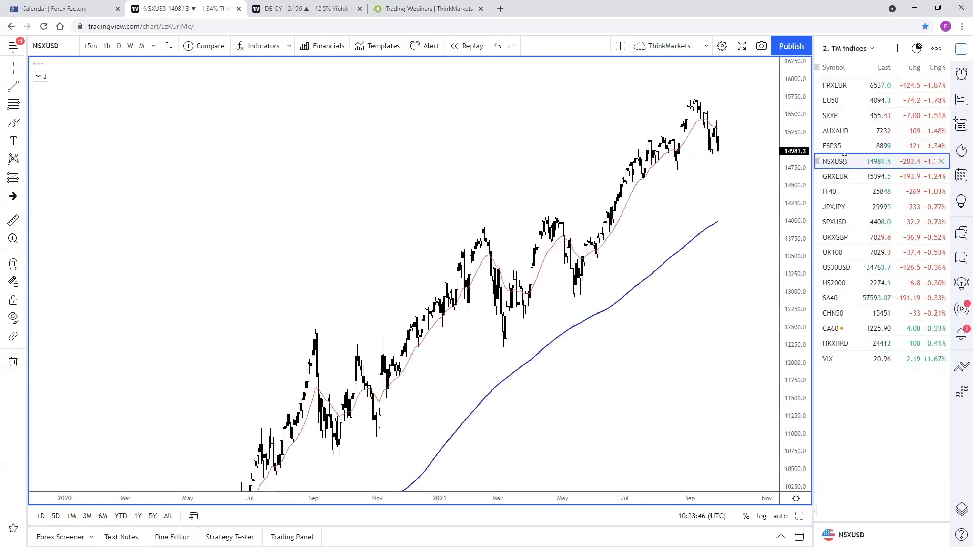
scroll(685, 351, "up", 6)
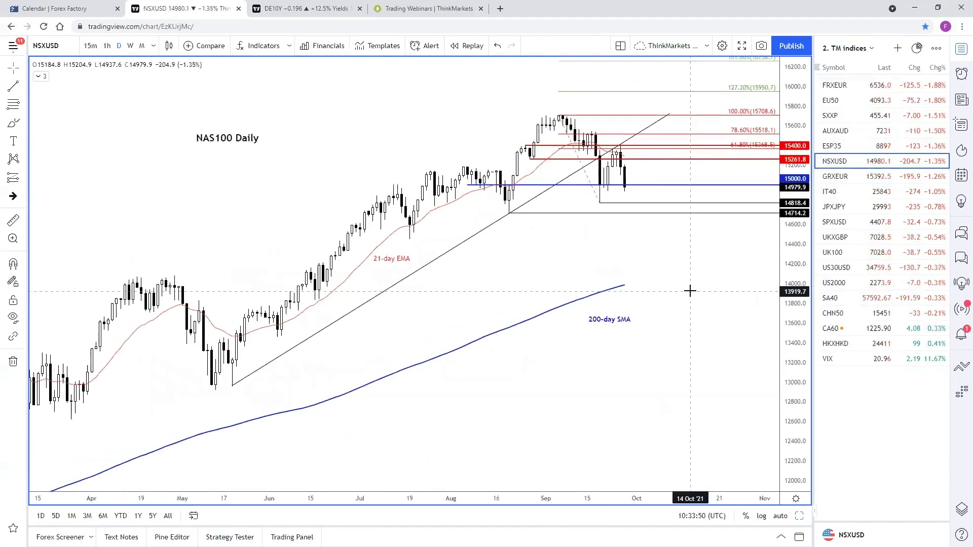
scroll(701, 341, "up", 3)
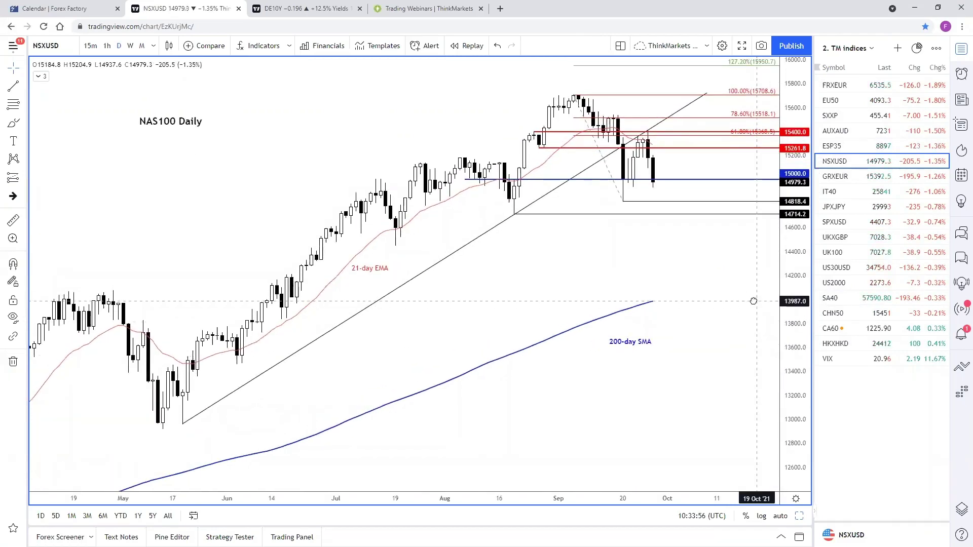
left_click_drag(753, 302, 770, 320)
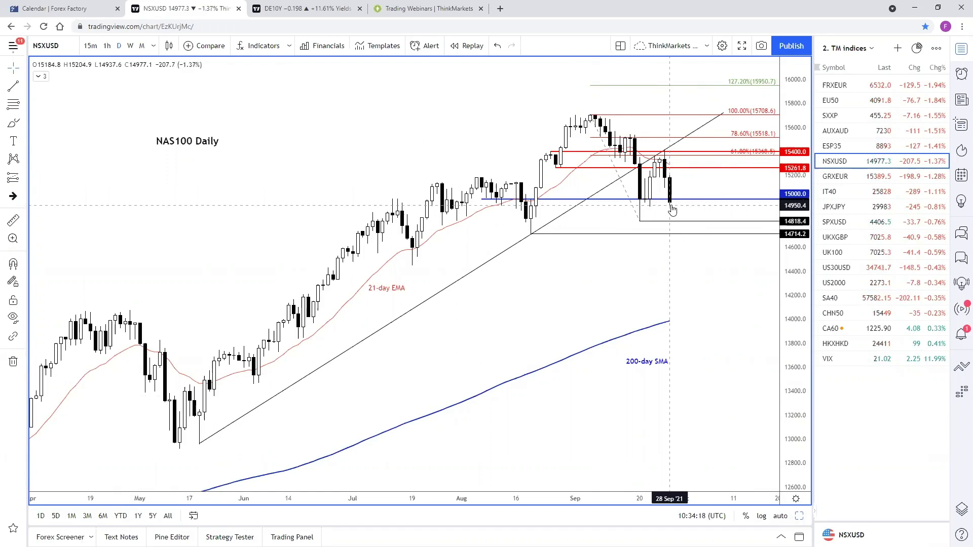
Load GRXEUR from the watchlist and examine its maximized daily chart between the 15780 resistance and 15045.5 support lines
left_click(800, 516)
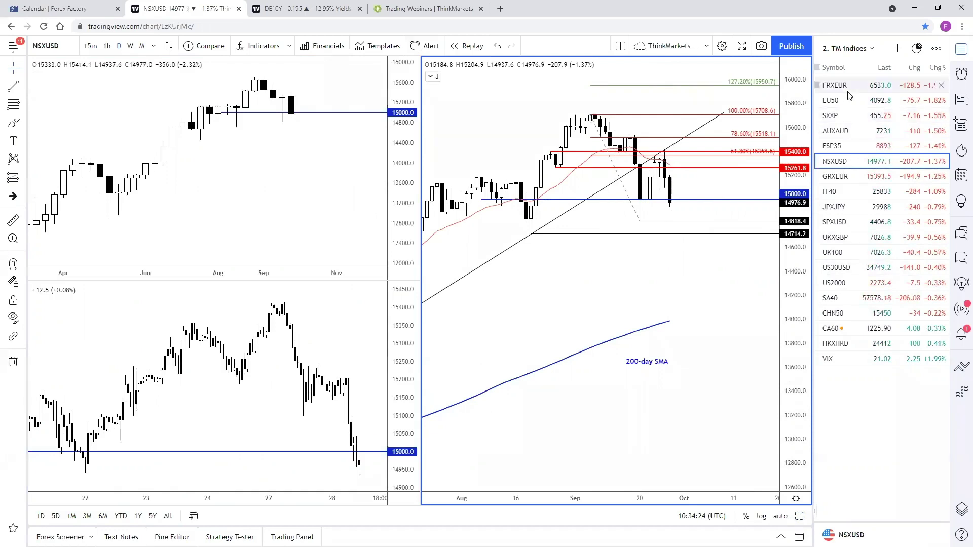
left_click(839, 177)
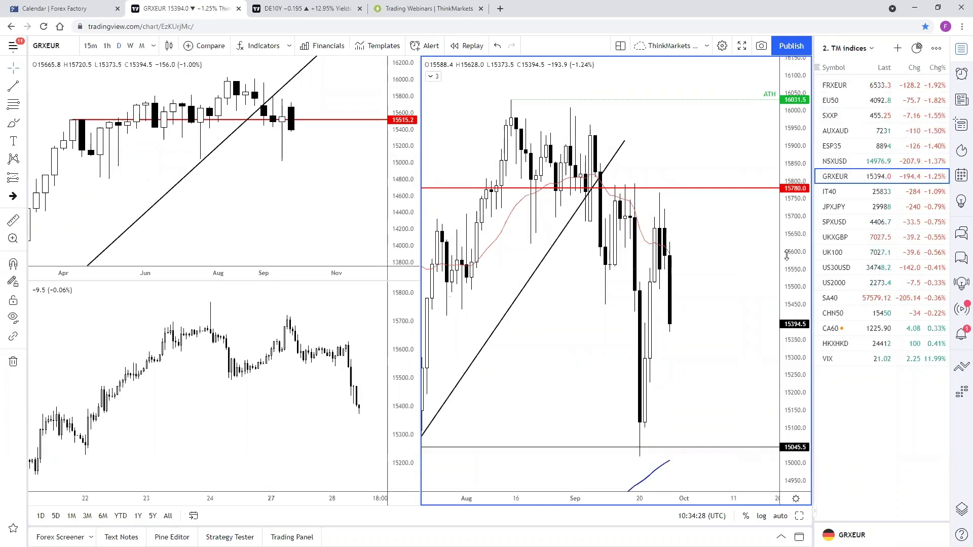
left_click_drag(787, 256, 764, 315)
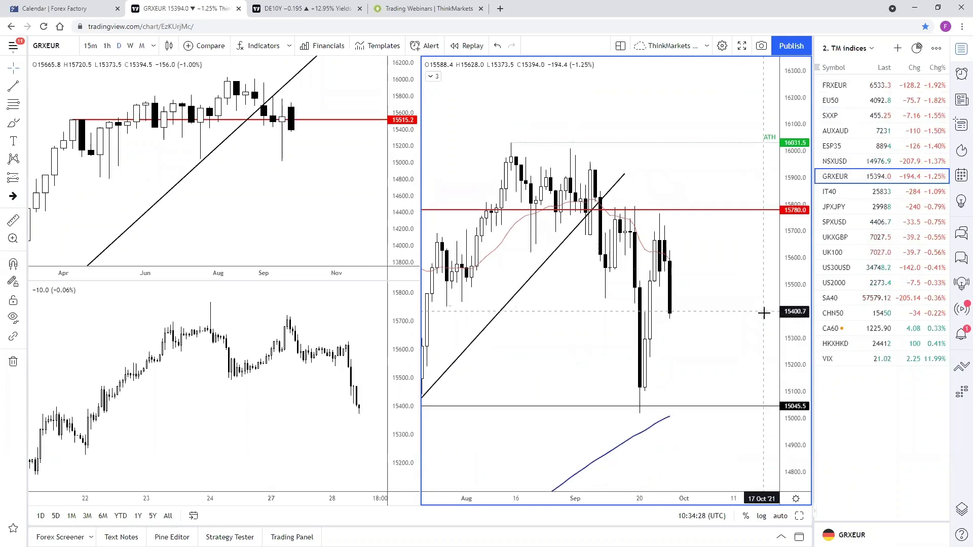
left_click(799, 516)
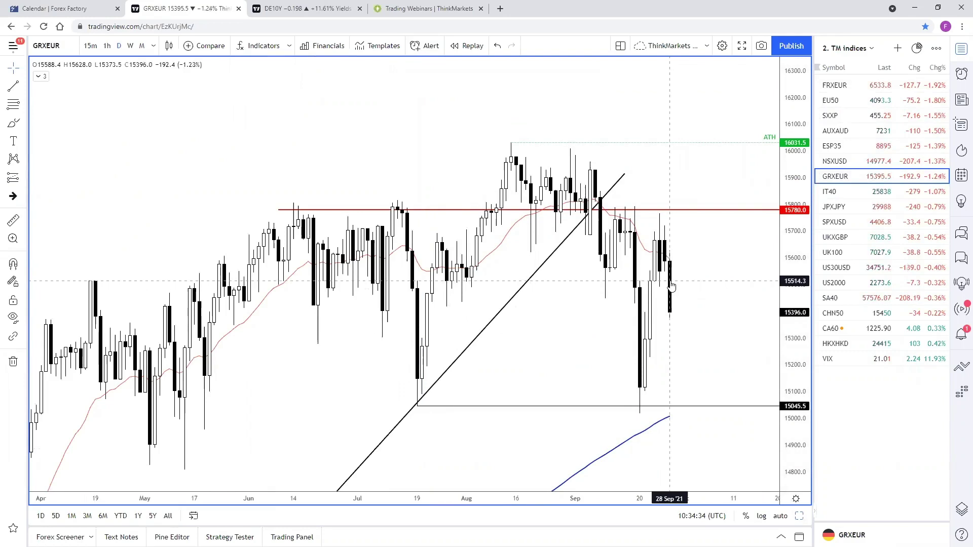
scroll(695, 359, "up", 1)
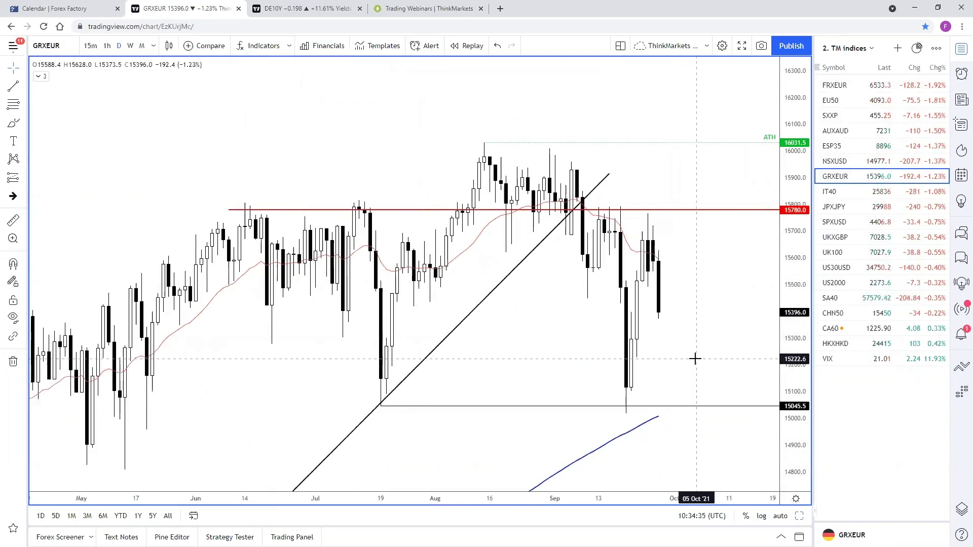
scroll(695, 359, "up", 2)
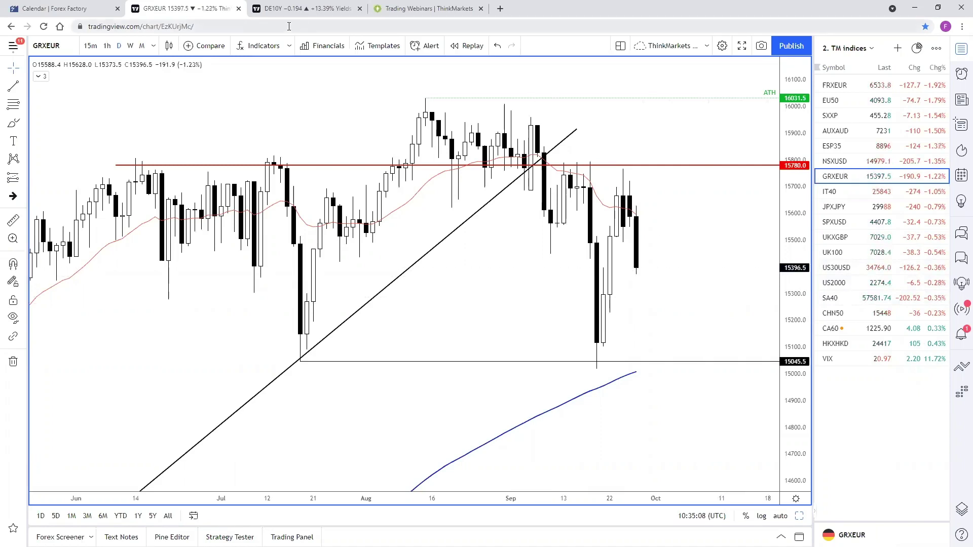
Switch to the Yields 10-year layout and examine the maximized US 10-year bond yield daily chart around the 1.500 level
left_click(282, 10)
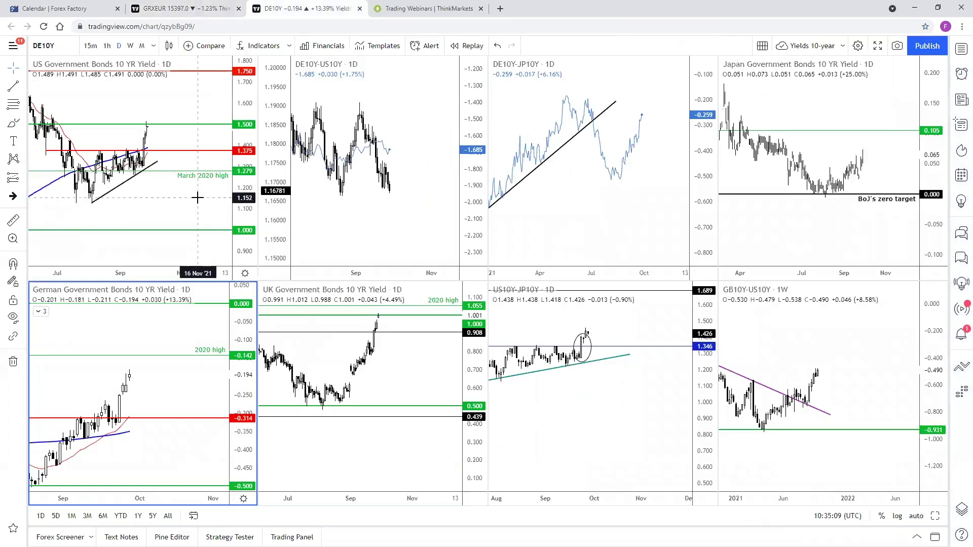
left_click(935, 516)
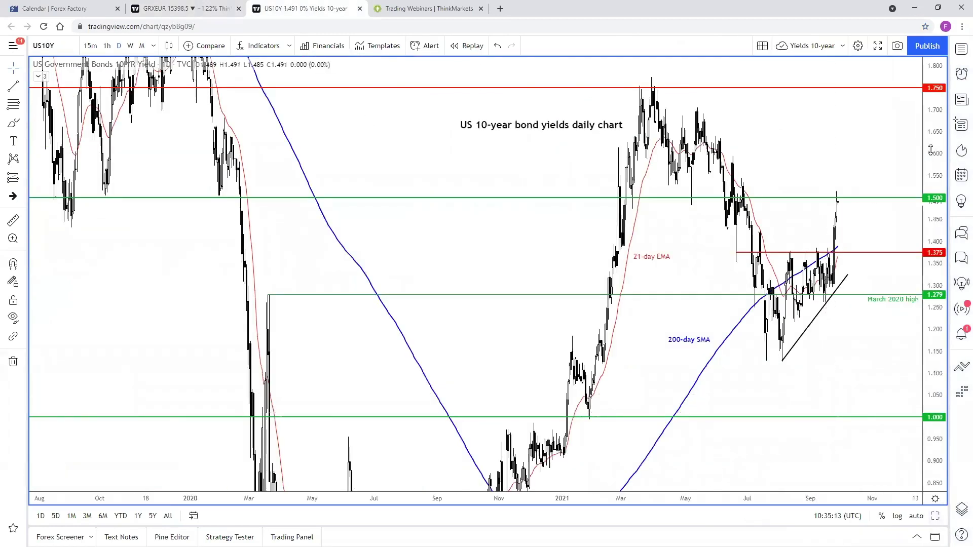
scroll(897, 351, "up", 5)
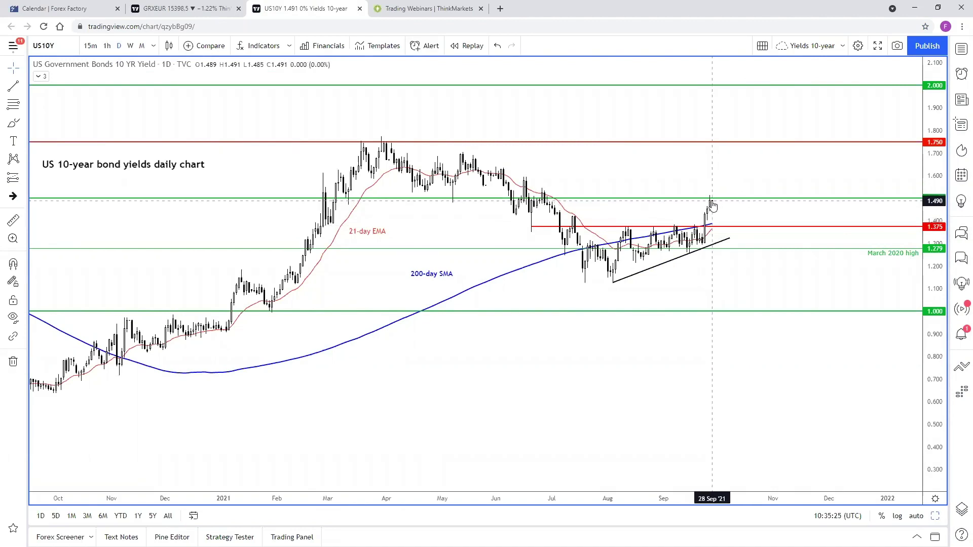
left_click_drag(930, 362, 931, 295)
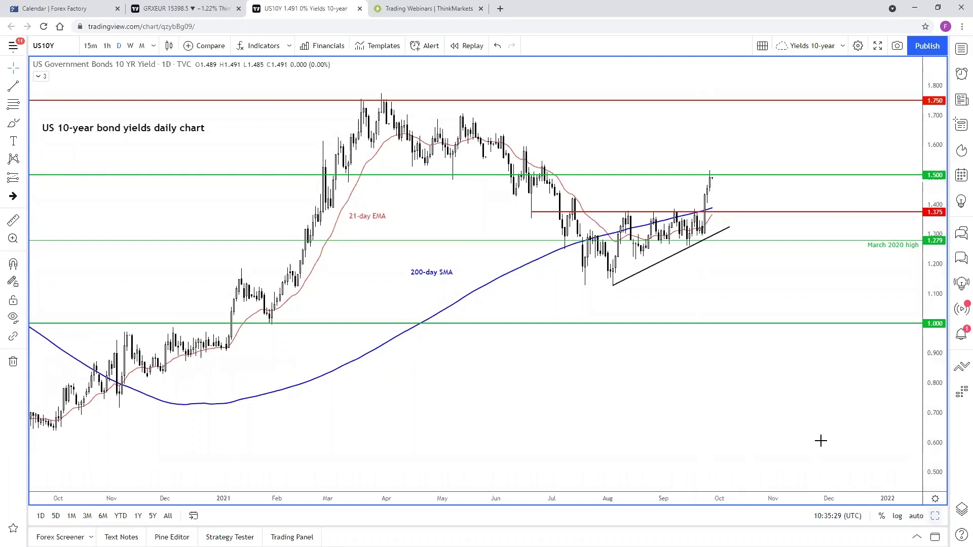
Maximize the German 10-year bond yield chart and examine recent yields relative to the 2020 high and the zero line
key("alt+Return")
left_click(143, 394)
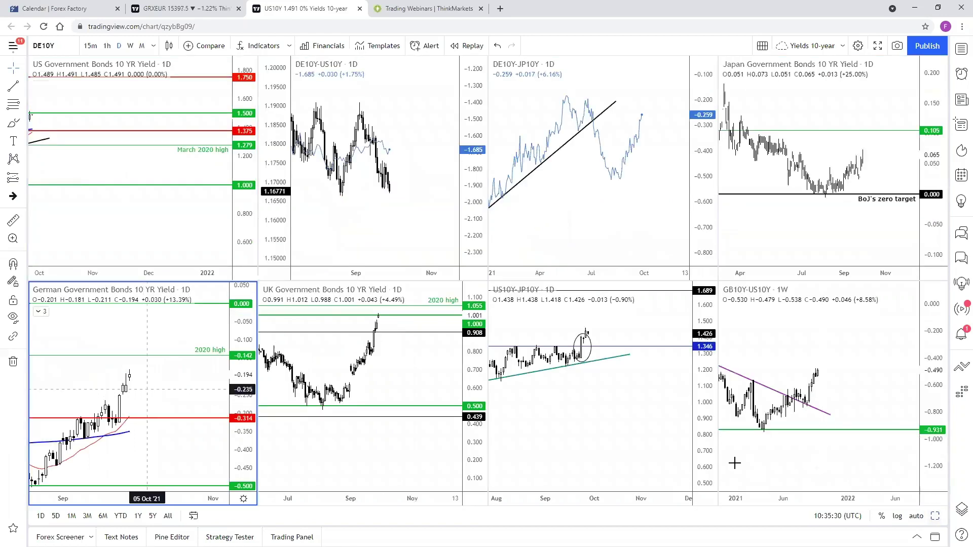
left_click(935, 517)
scroll(737, 318, "up", 3)
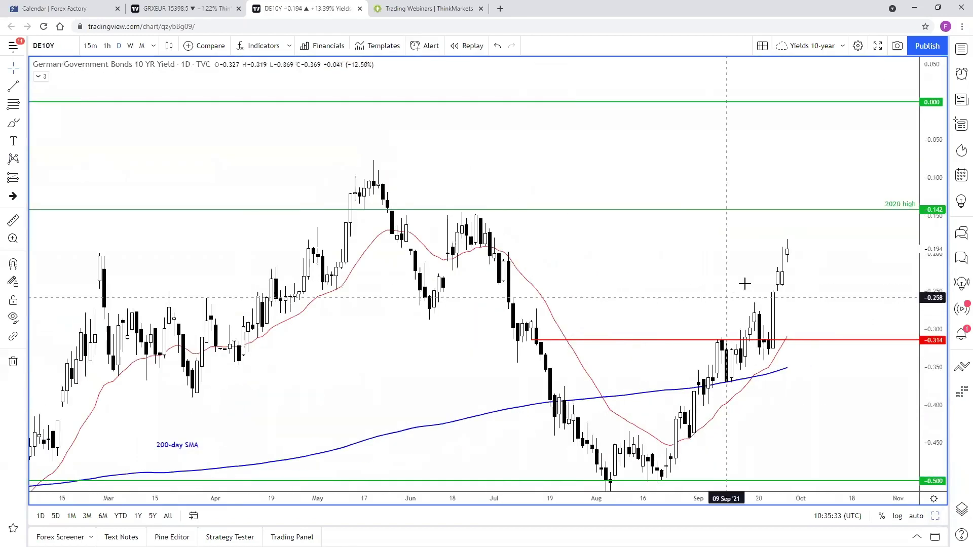
left_click_drag(799, 301, 791, 254)
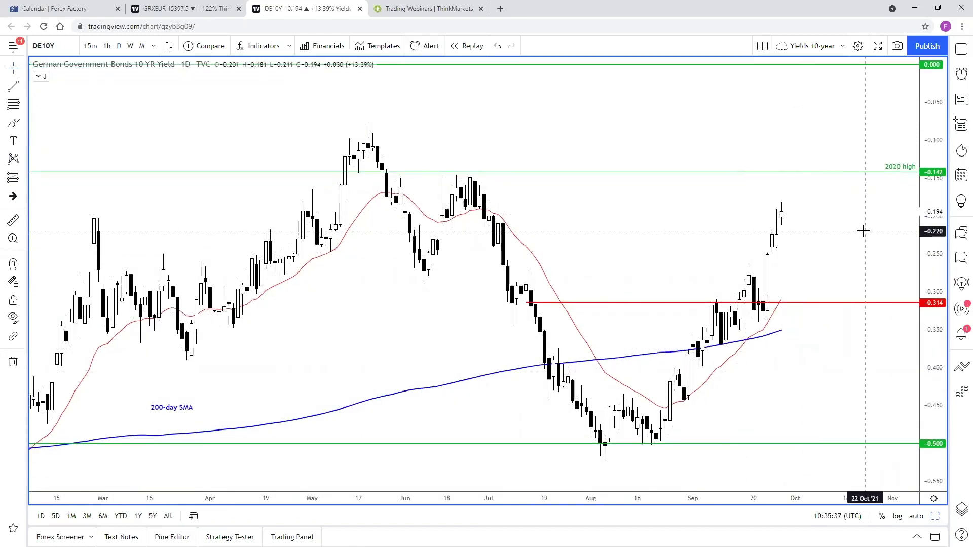
scroll(862, 228, "down", 2)
scroll(900, 276, "down", 3)
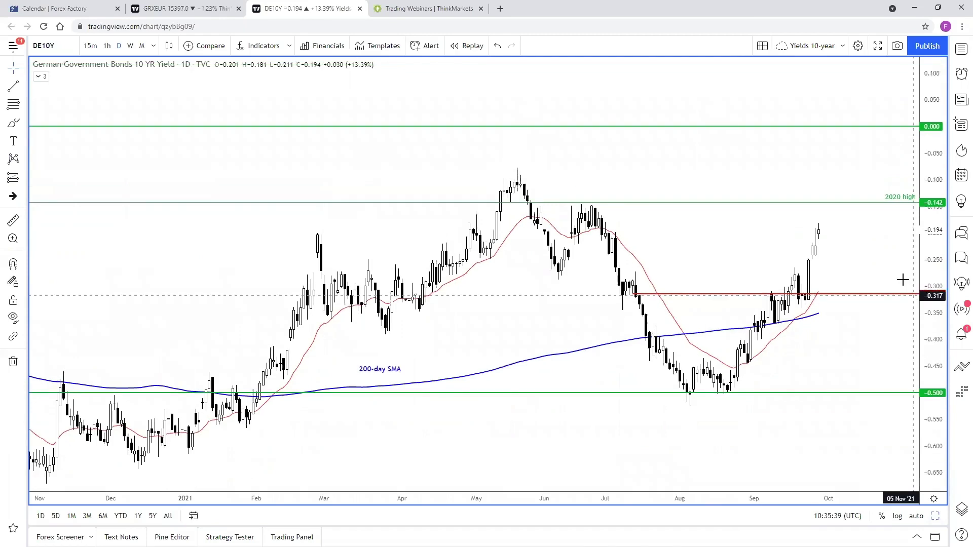
scroll(895, 269, "down", 2)
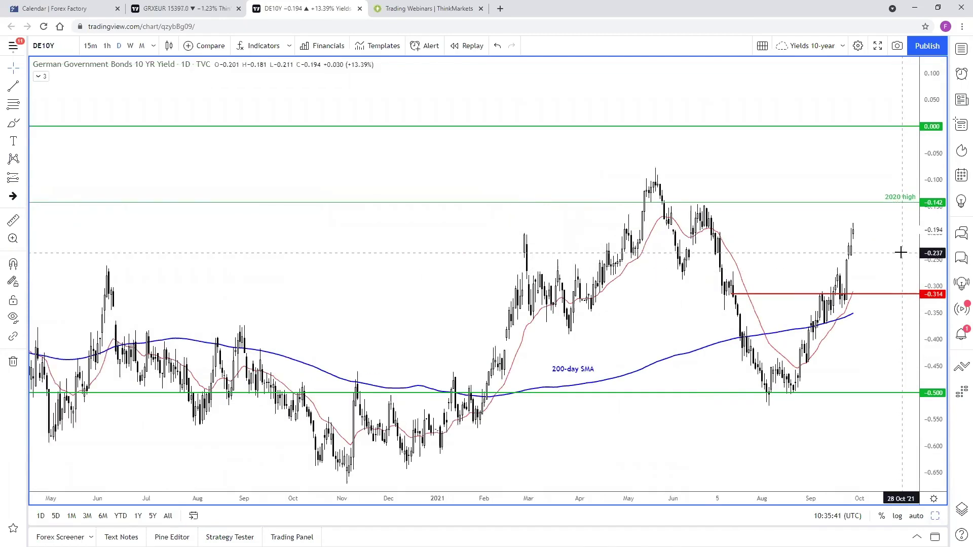
scroll(885, 213, "up", 2)
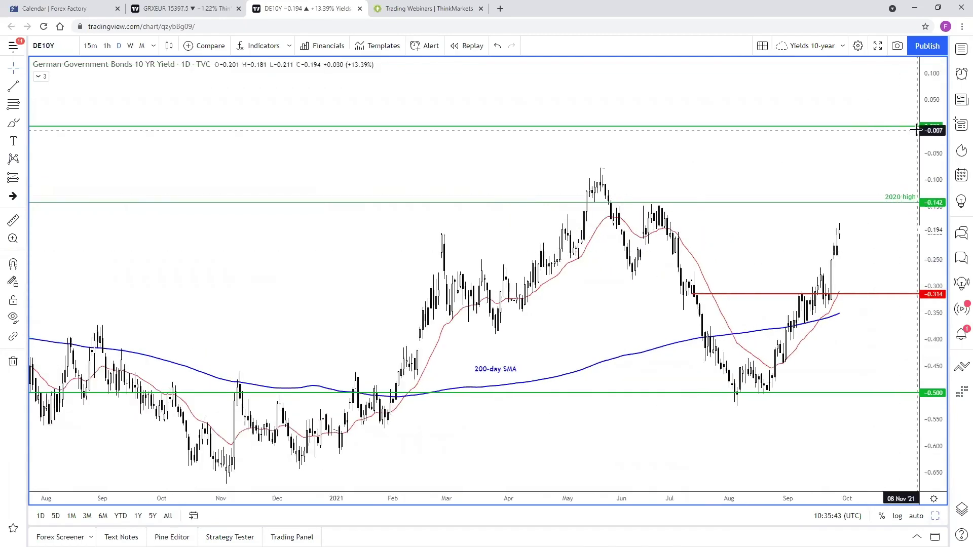
left_click_drag(865, 238, 819, 226)
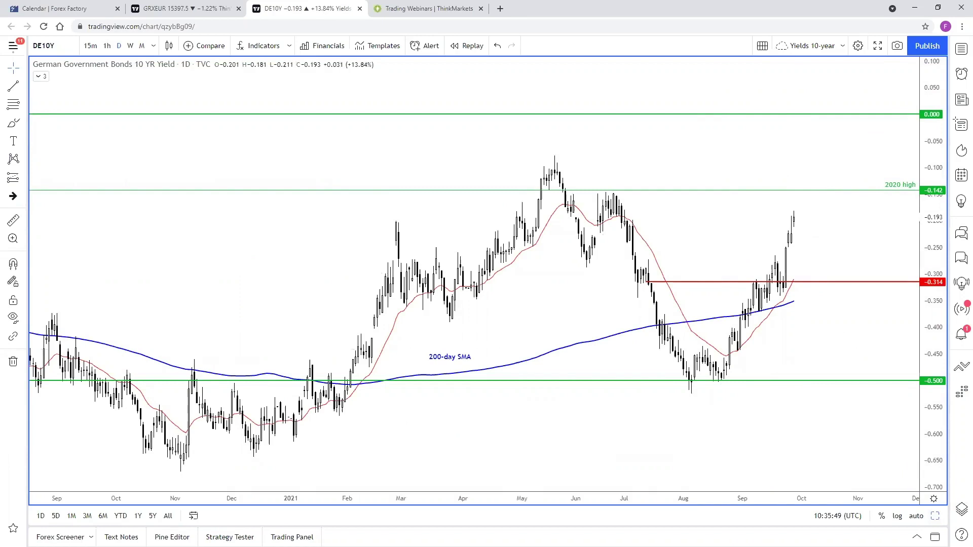
Maximize the UK 10-year bond yield chart and examine recent yields around the 1.000 level and the 2020 high
left_click(935, 516)
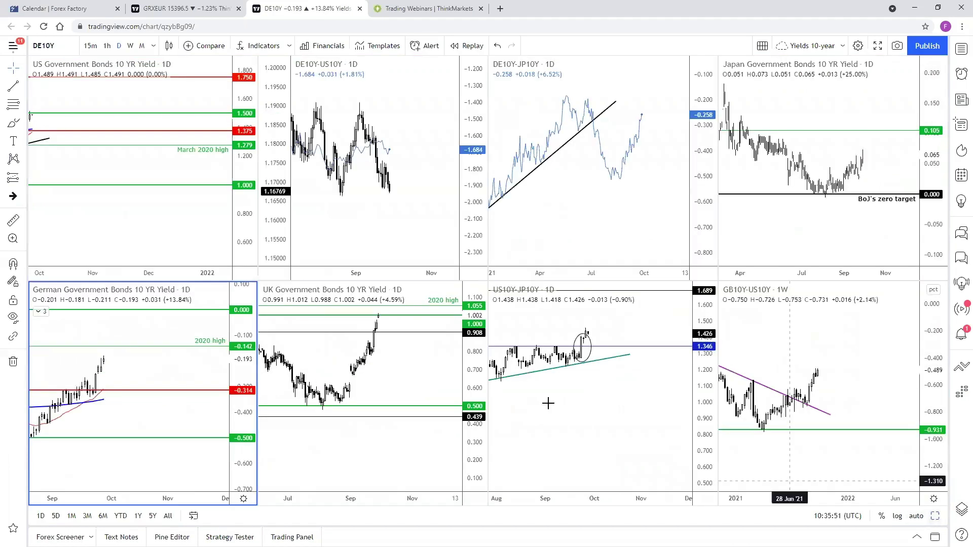
left_click(433, 436)
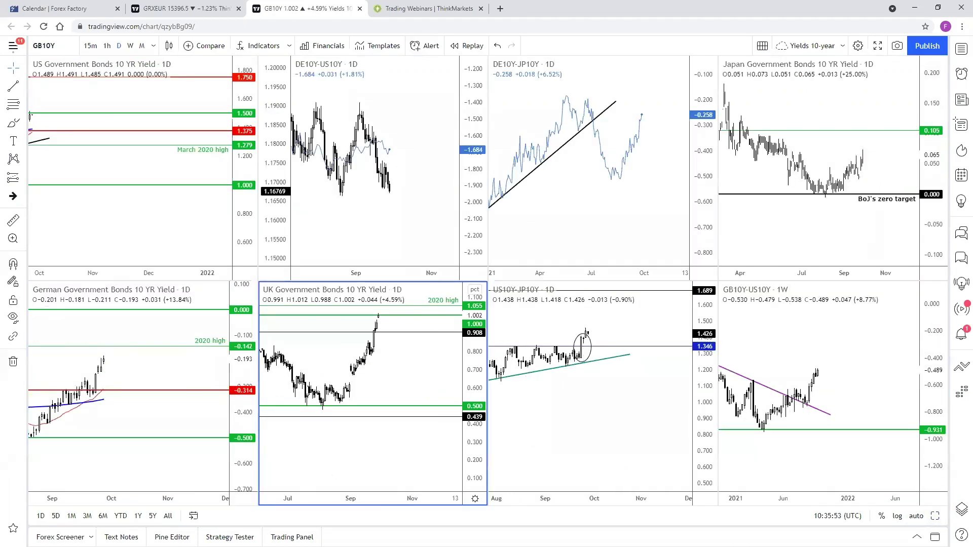
left_click(935, 516)
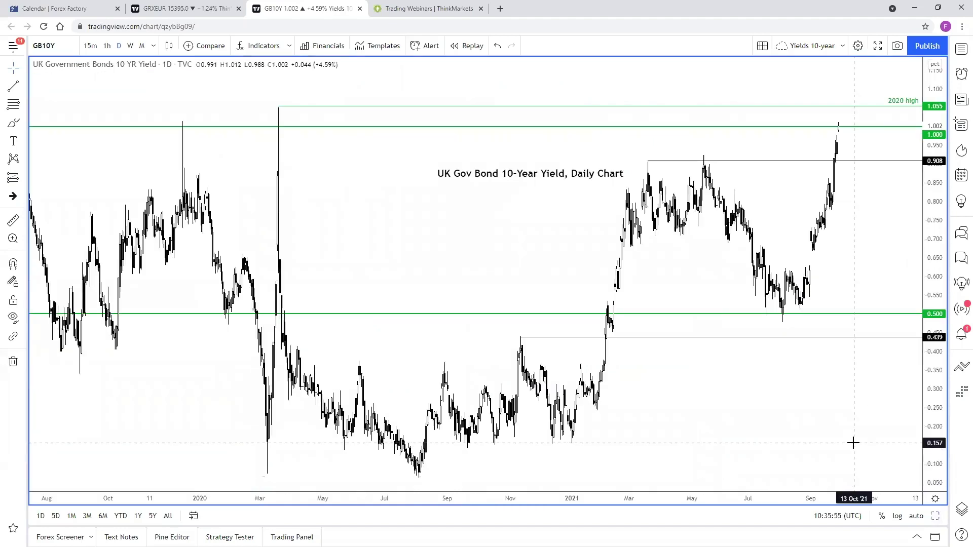
scroll(853, 443, "up", 2)
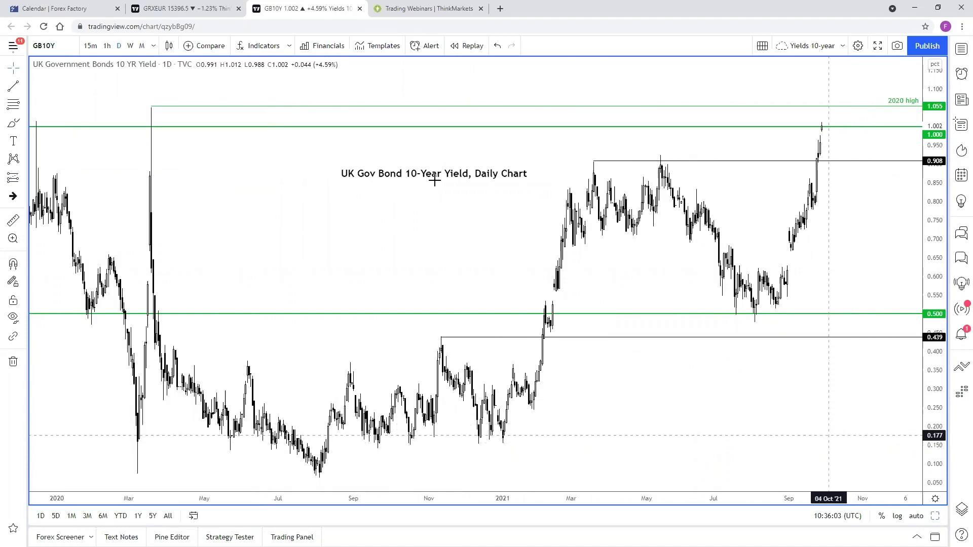
Return to the maximized US 10-year bond yield chart and compare current yields with the March 2021 peak near 1.750
left_click(935, 515)
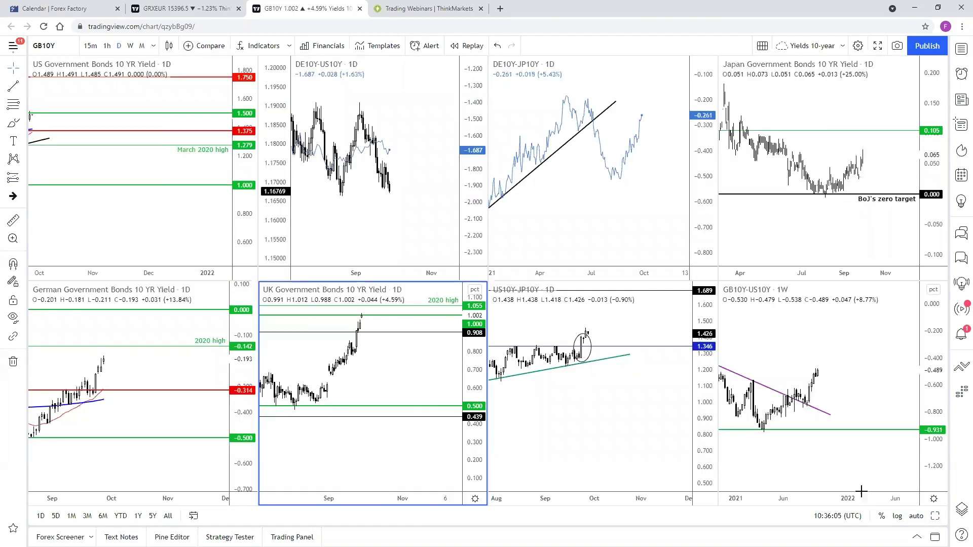
left_click(163, 233)
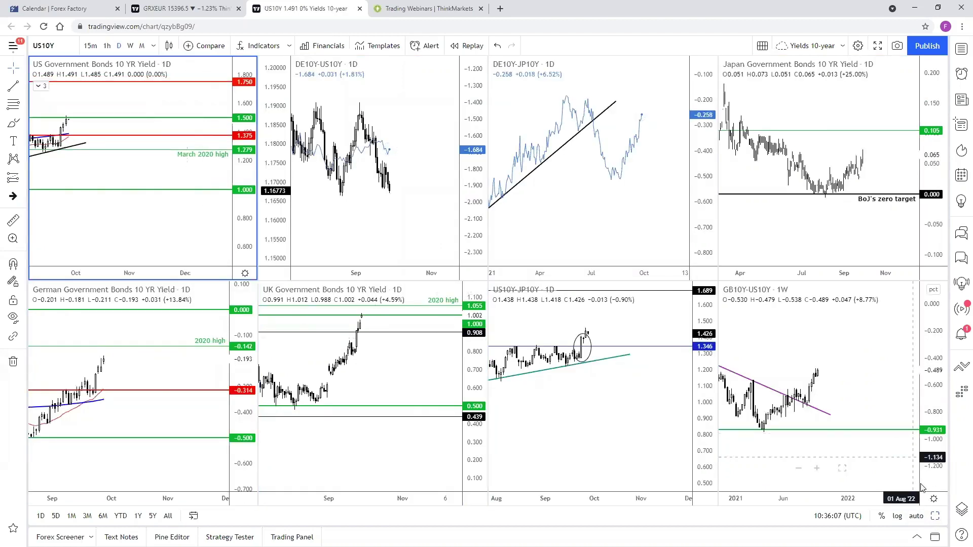
left_click(936, 516)
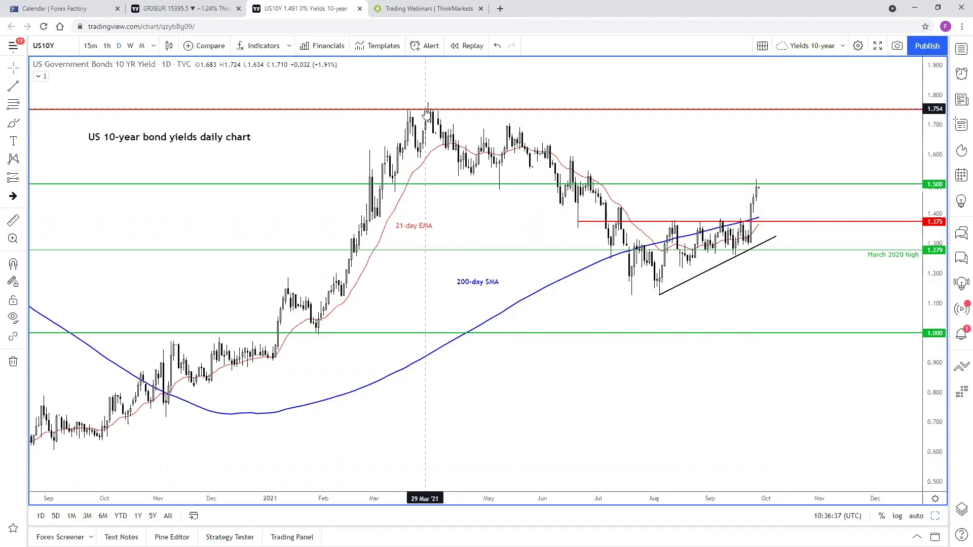
left_click_drag(384, 126, 418, 124)
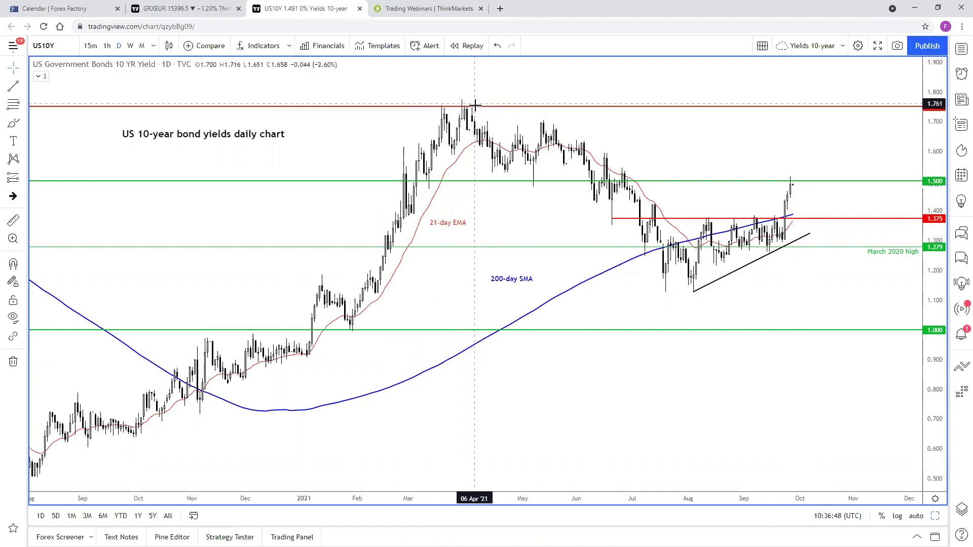
scroll(811, 163, "down", 5)
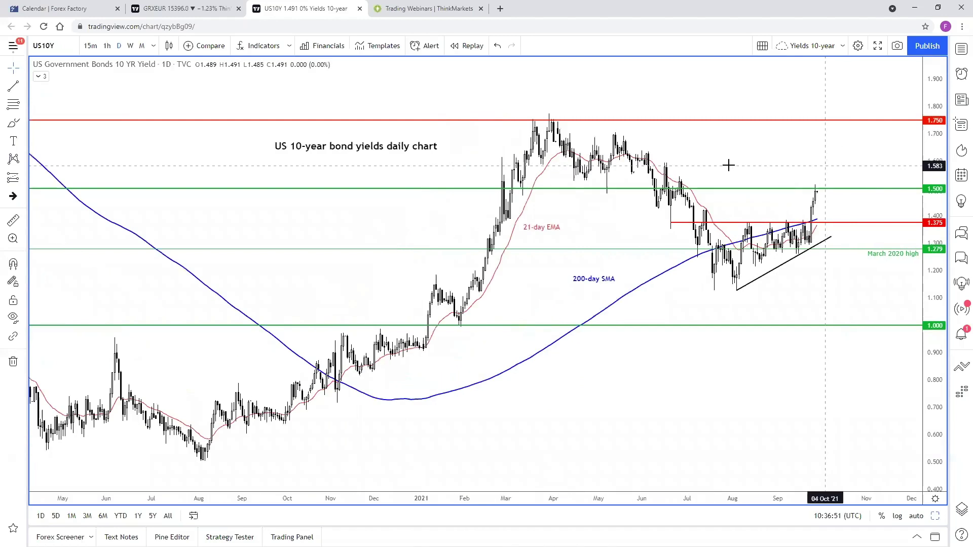
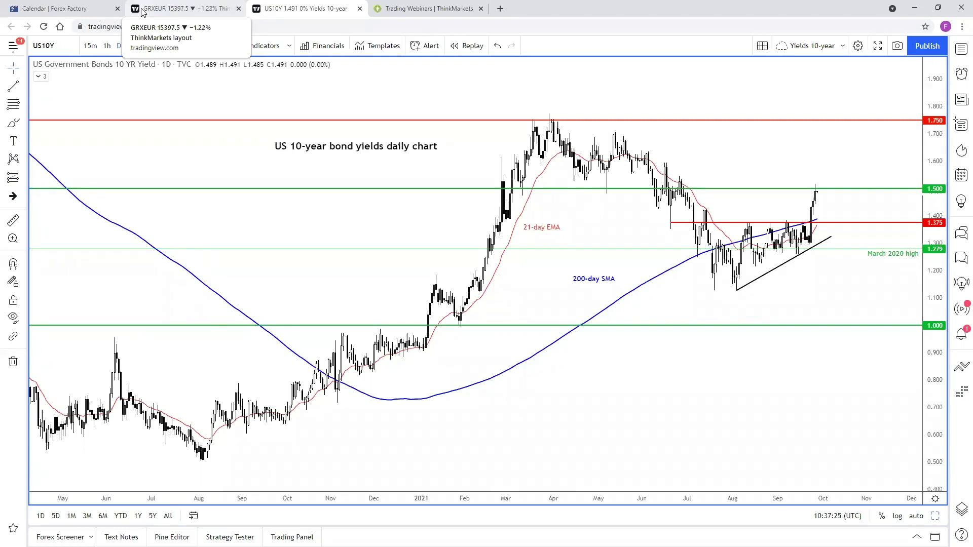
Switch back to the index chart layout and bring up the NSXUSD daily chart again
left_click(142, 12)
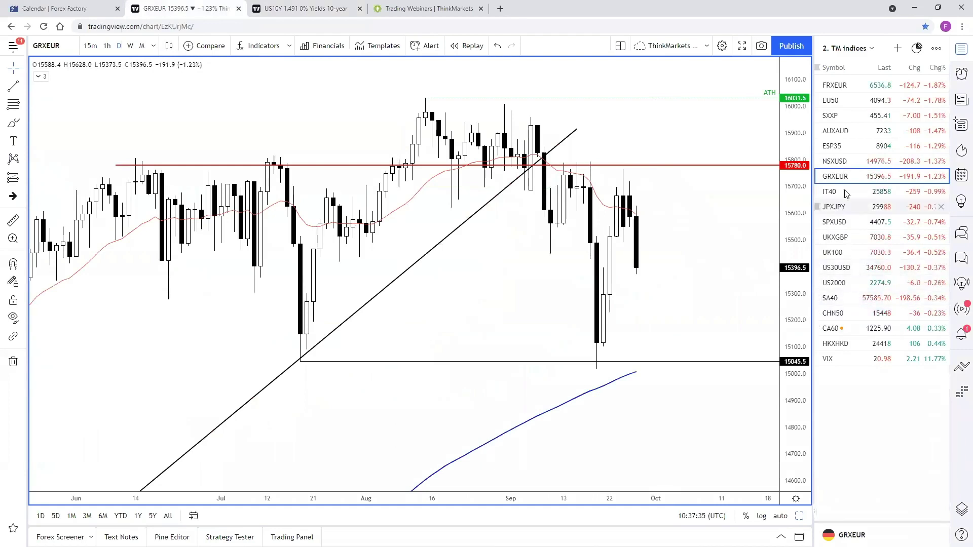
left_click(841, 161)
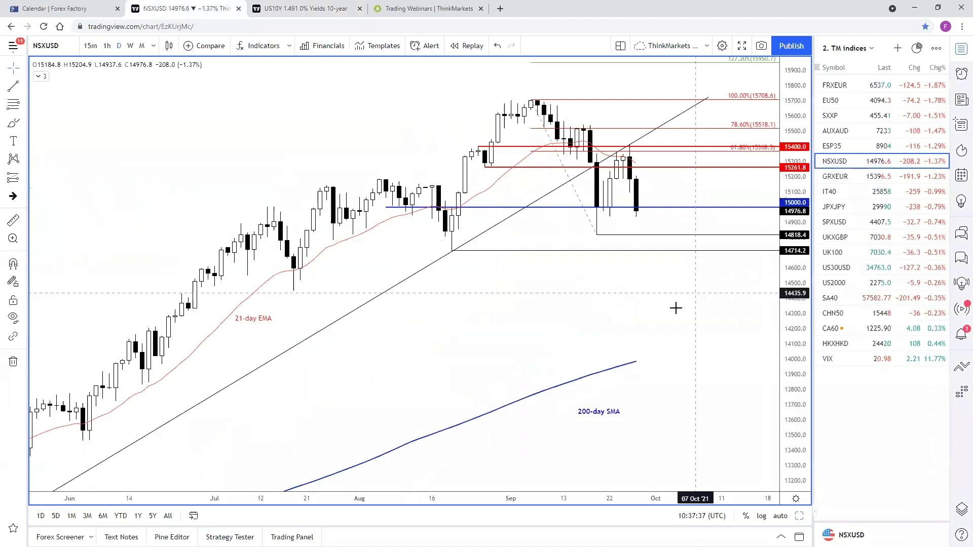
Move the NAS100 Daily title nearer the recent candles and delete the Fibonacci retracement from the NSXUSD chart
scroll(676, 308, "down", 2)
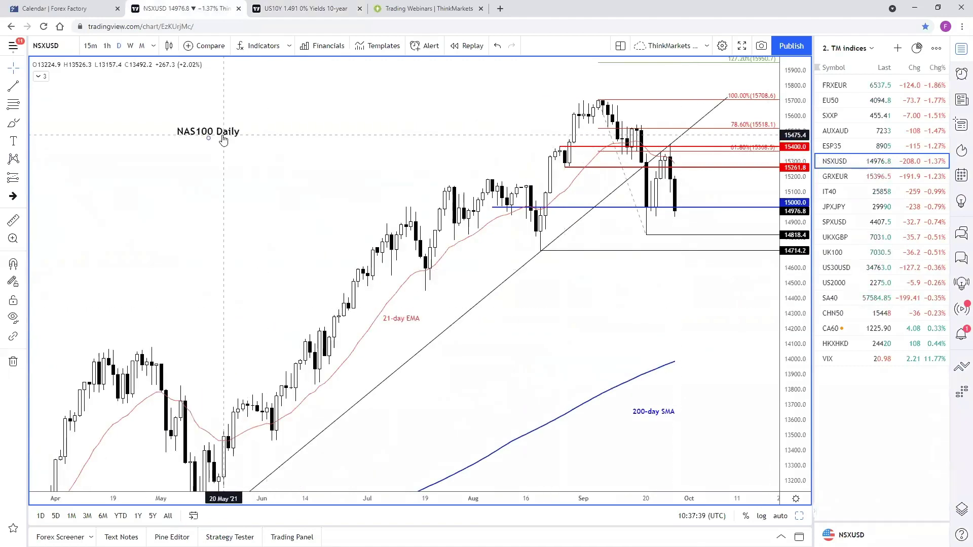
left_click_drag(219, 136, 444, 120)
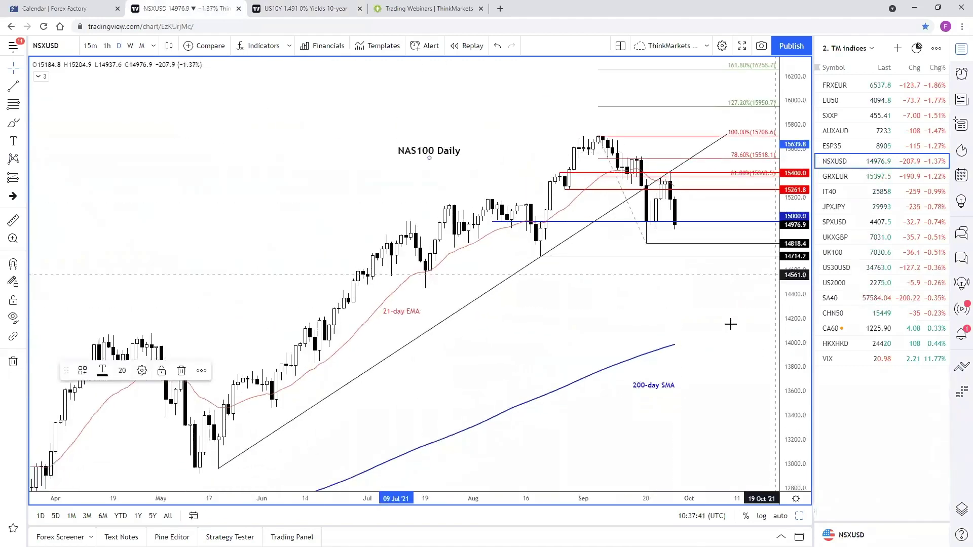
left_click(630, 216)
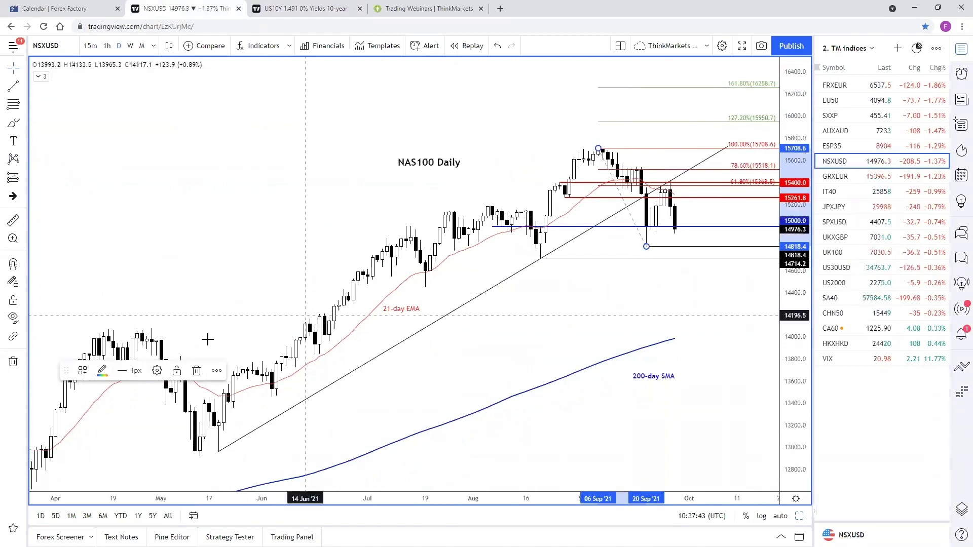
left_click(197, 371)
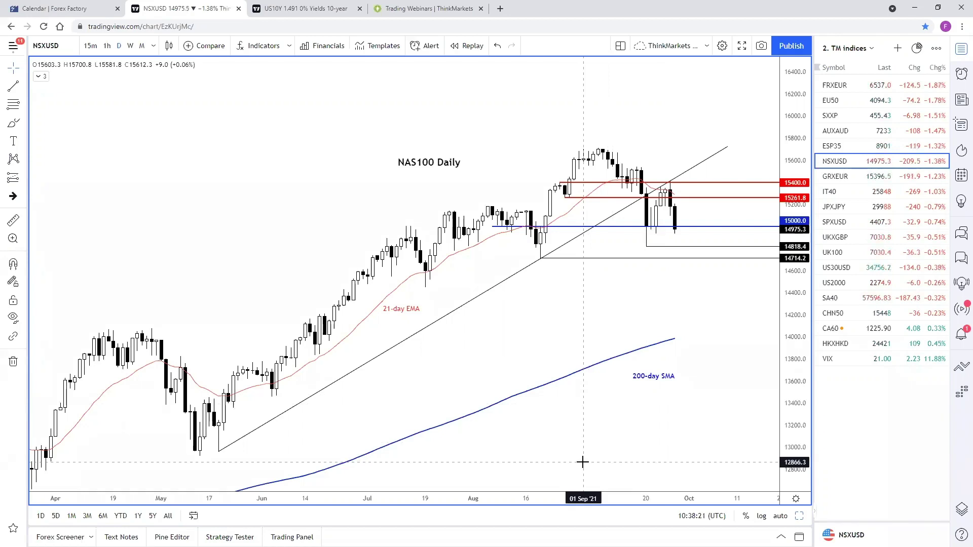
Check the US30USD daily chart and switch to the SPXUSD daily chart
scroll(467, 309, "up", 1)
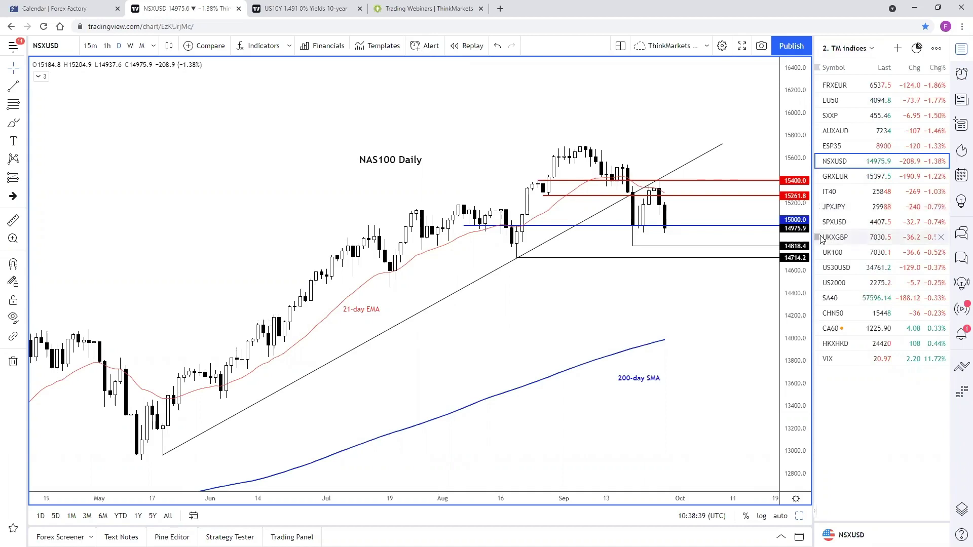
left_click(849, 269)
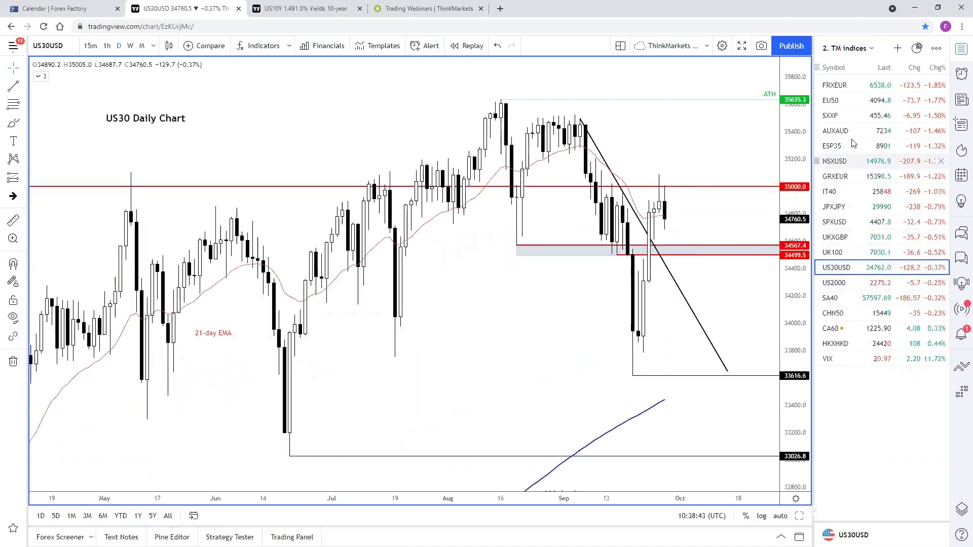
left_click(857, 222)
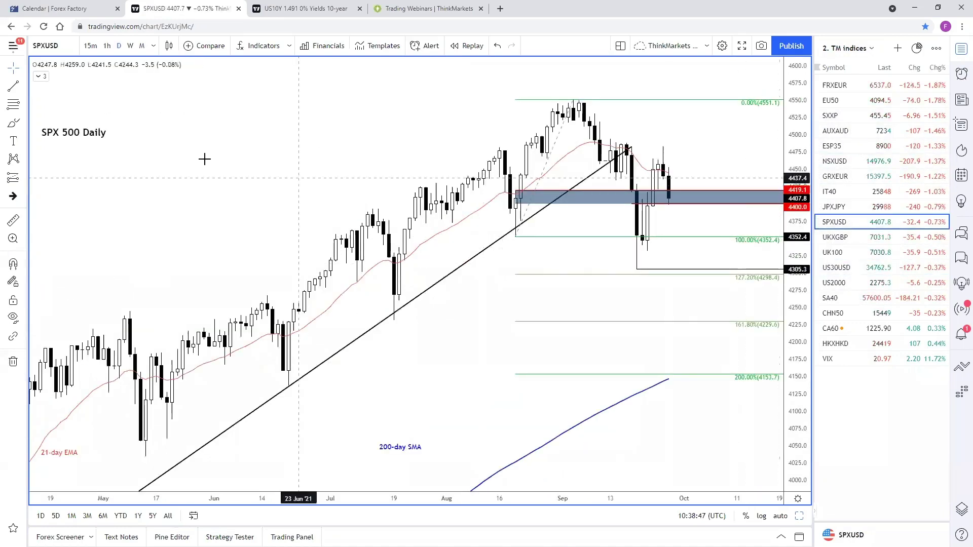
Move the SPX 500 Daily title closer to the price action and delete the Fibonacci levels from the SPXUSD chart
left_click_drag(44, 135, 186, 121)
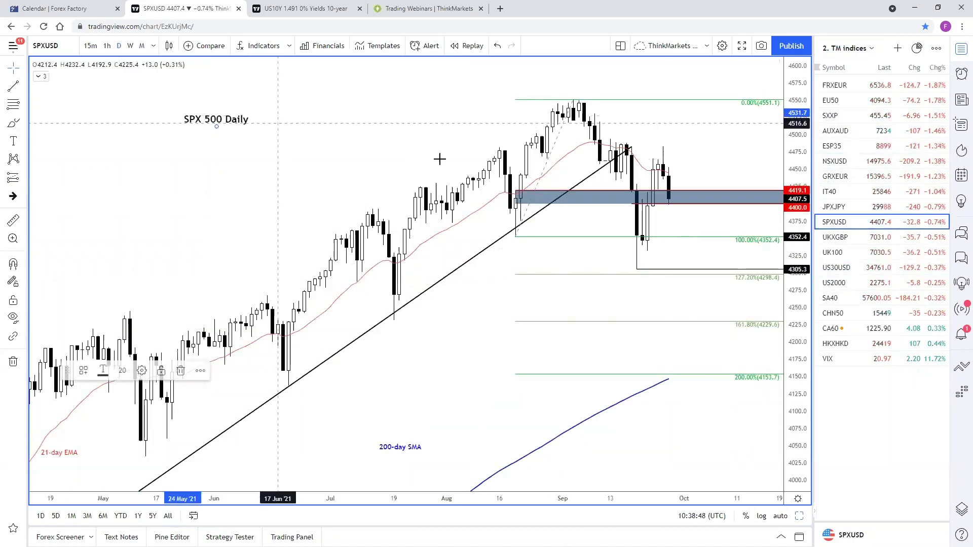
left_click(560, 132)
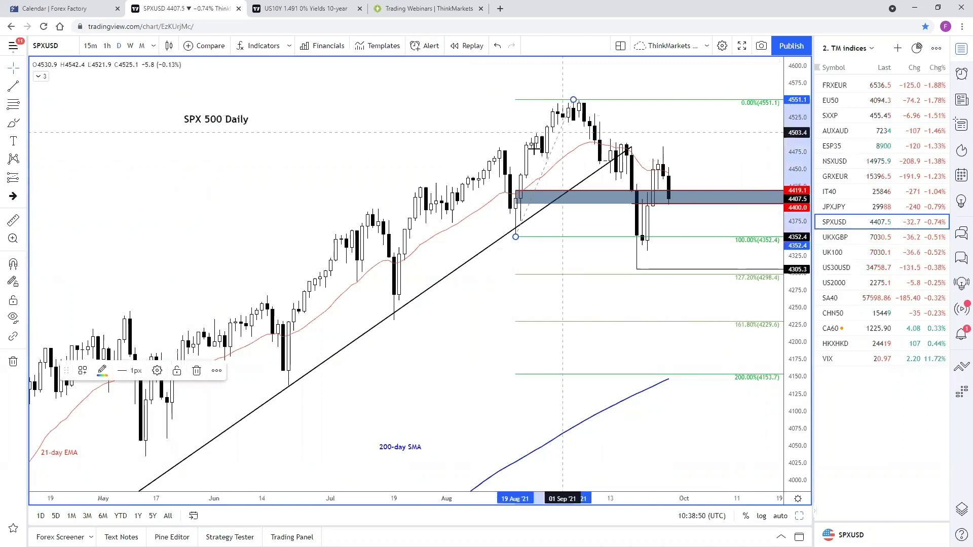
left_click(196, 371)
left_click_drag(230, 408, 264, 398)
scroll(785, 313, "down", 3)
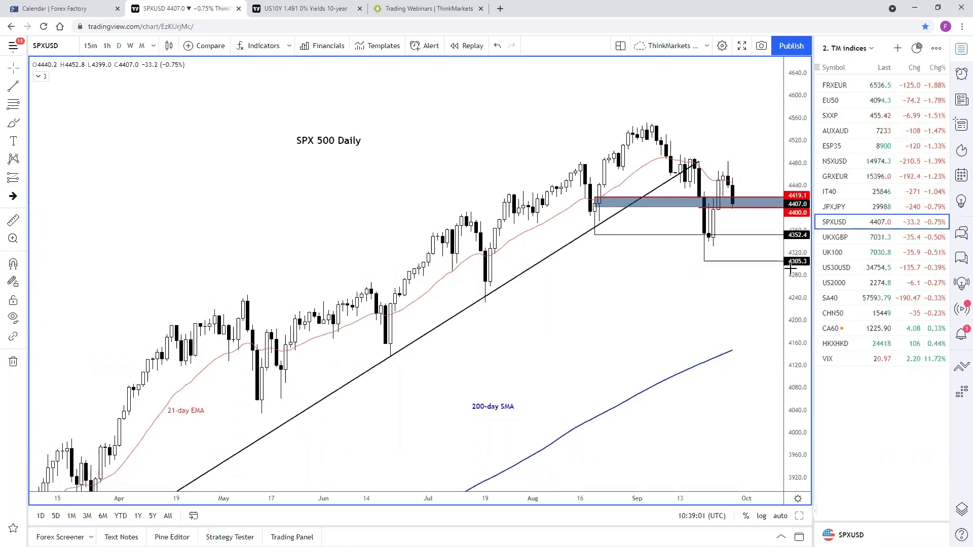
Extend the rising trendline from the March 2021 low forward to about 4540.7 at 5 October 2021
left_click_drag(743, 308, 746, 286)
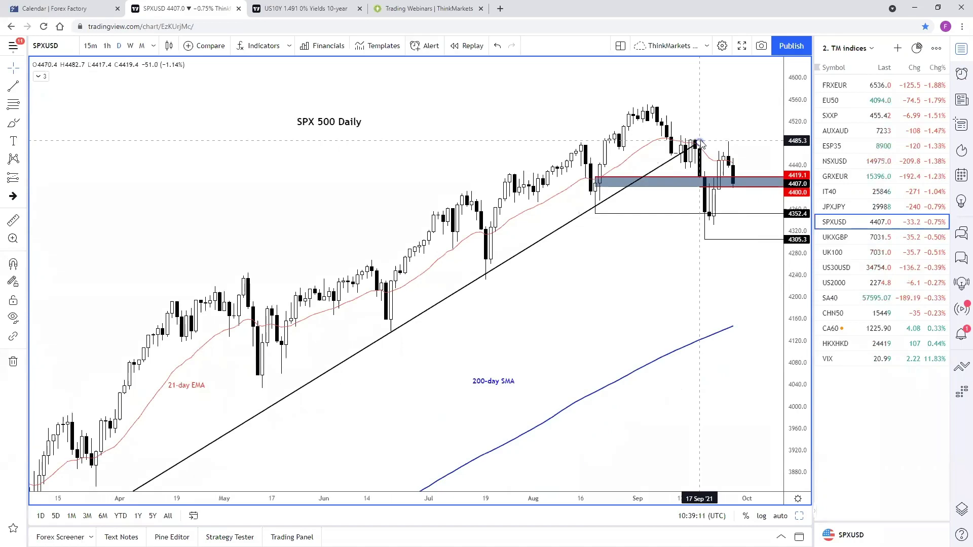
left_click_drag(700, 140, 705, 120)
scroll(694, 203, "down", 1)
scroll(754, 217, "down", 1)
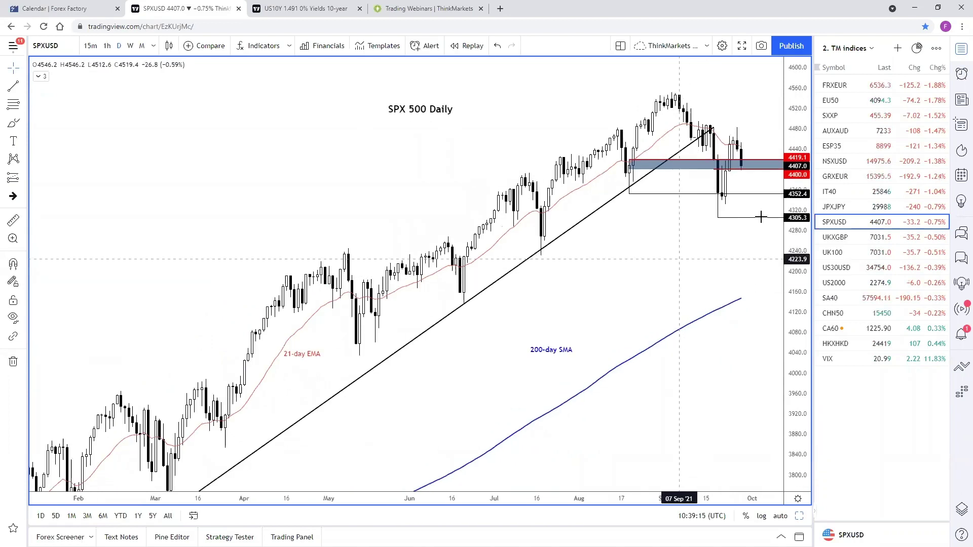
scroll(767, 286, "down", 1)
left_click_drag(737, 273, 722, 274)
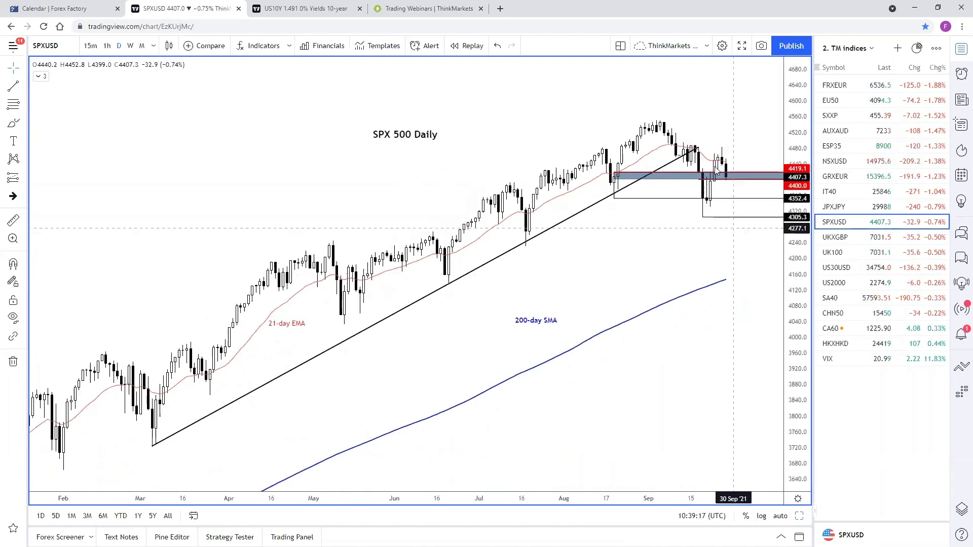
left_click_drag(697, 146, 753, 125)
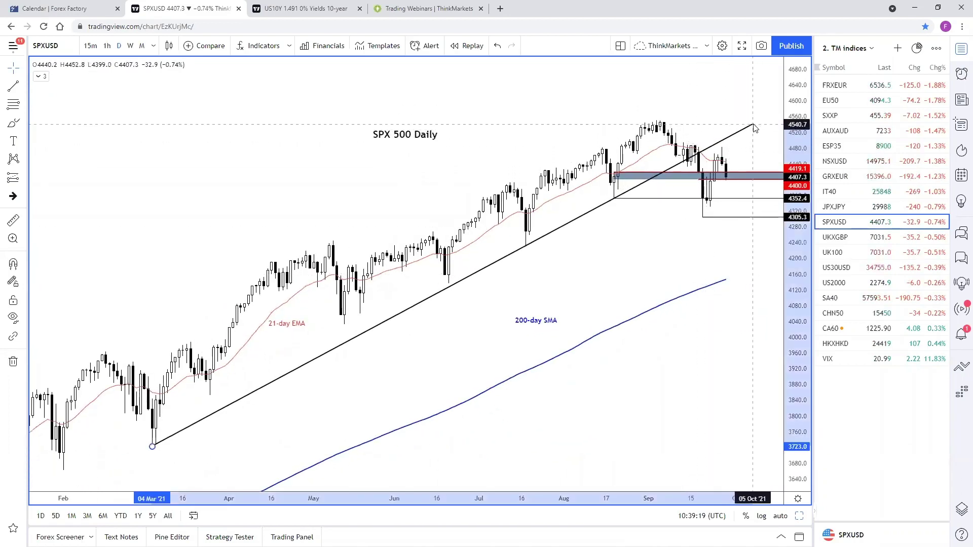
left_click(664, 265)
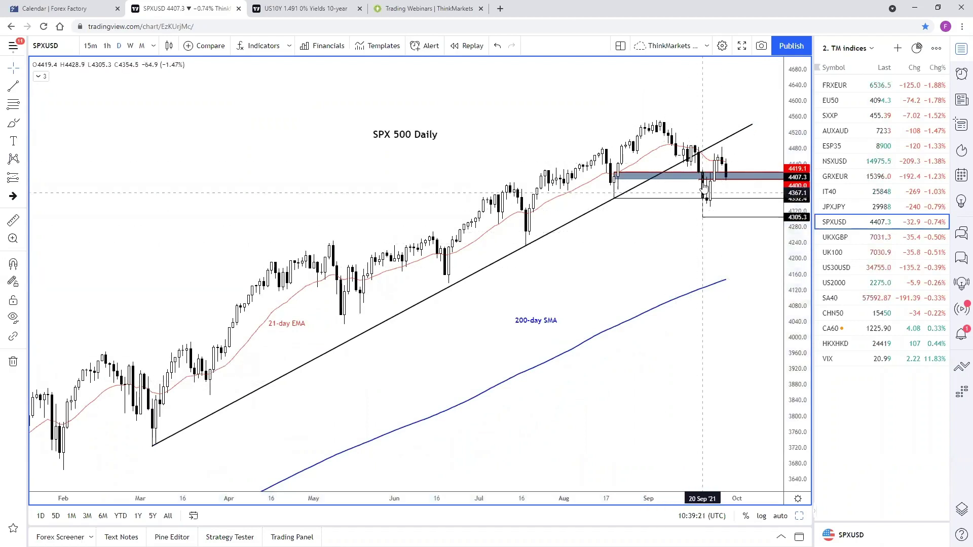
Delete the shaded resistance zone and, with magnet mode on, move the two red horizontal levels to 4466.4 and 4421.3
left_click(616, 175)
left_click(469, 258)
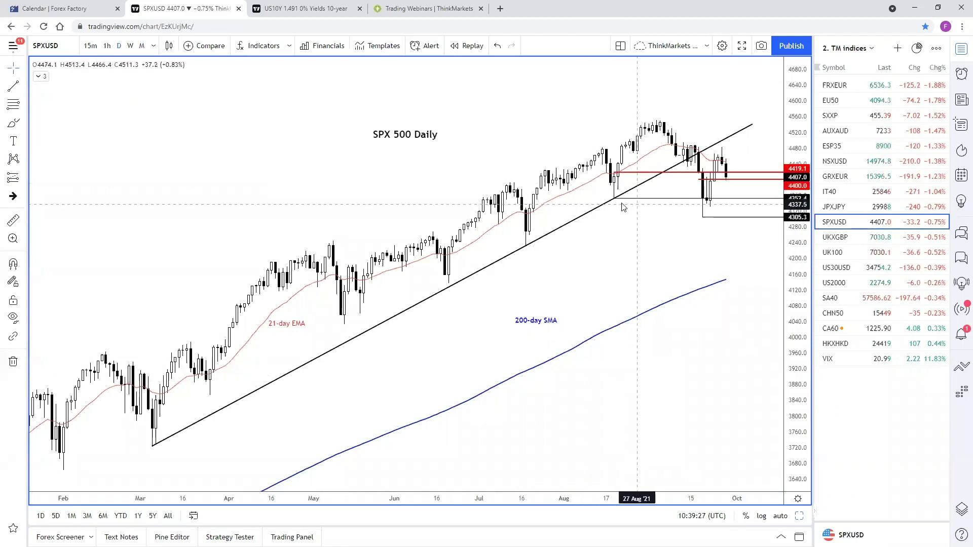
left_click_drag(624, 173, 714, 168)
left_click(13, 263)
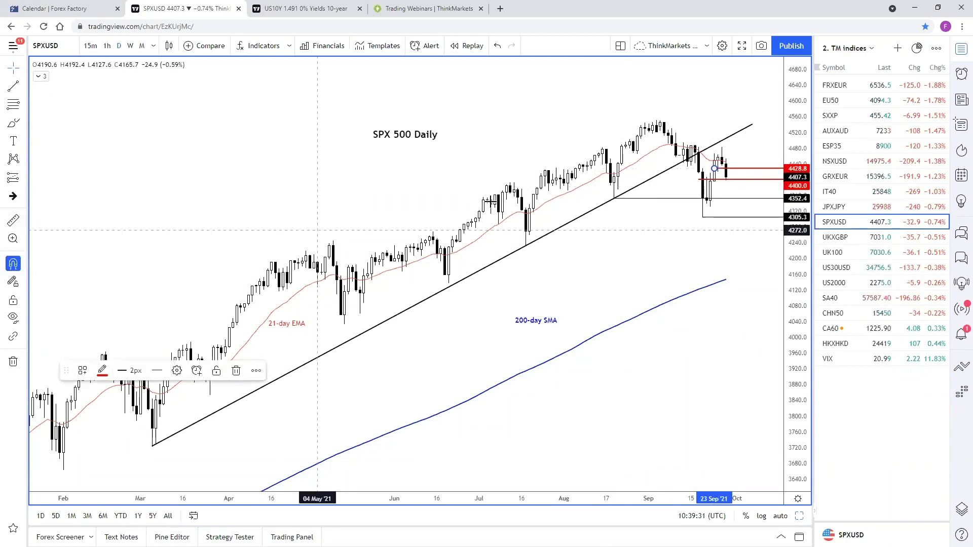
left_click_drag(715, 168, 638, 157)
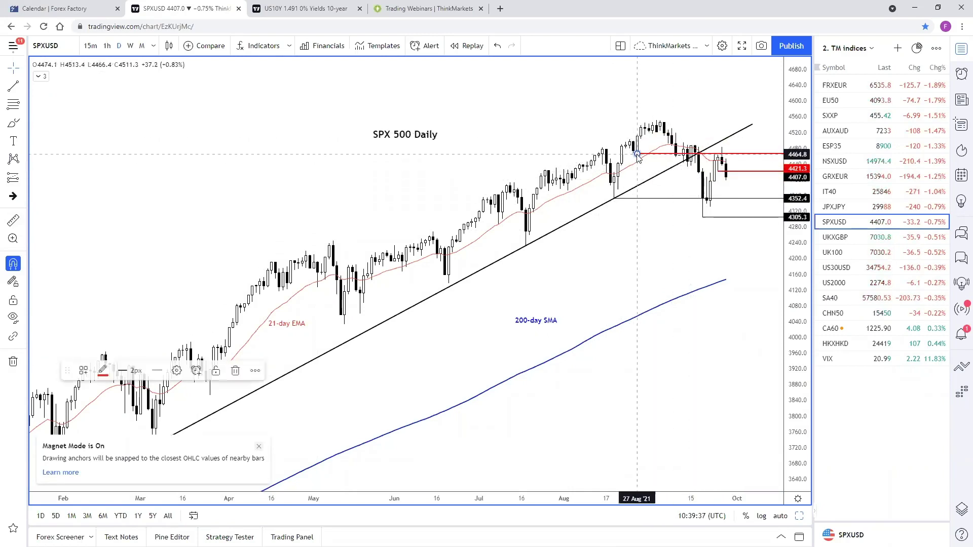
left_click(696, 269)
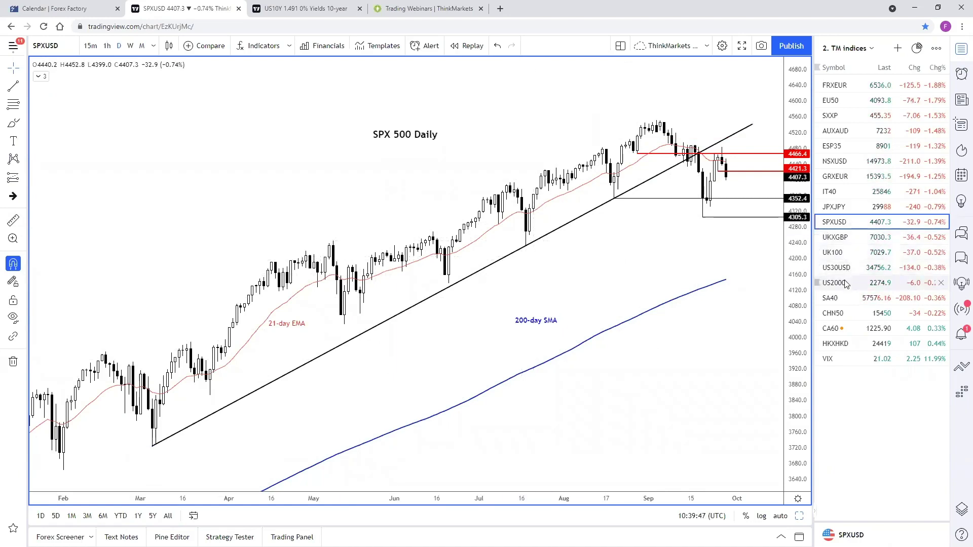
Move the SPX 500 Daily title further back, above the April and May candles, and return to the NSXUSD daily chart
mouse_move(846, 284)
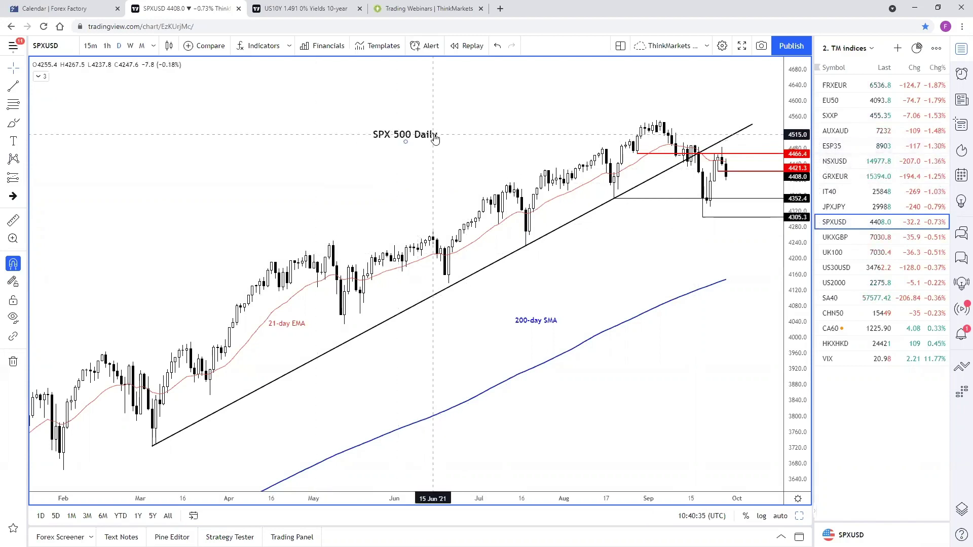
left_click_drag(405, 134, 309, 123)
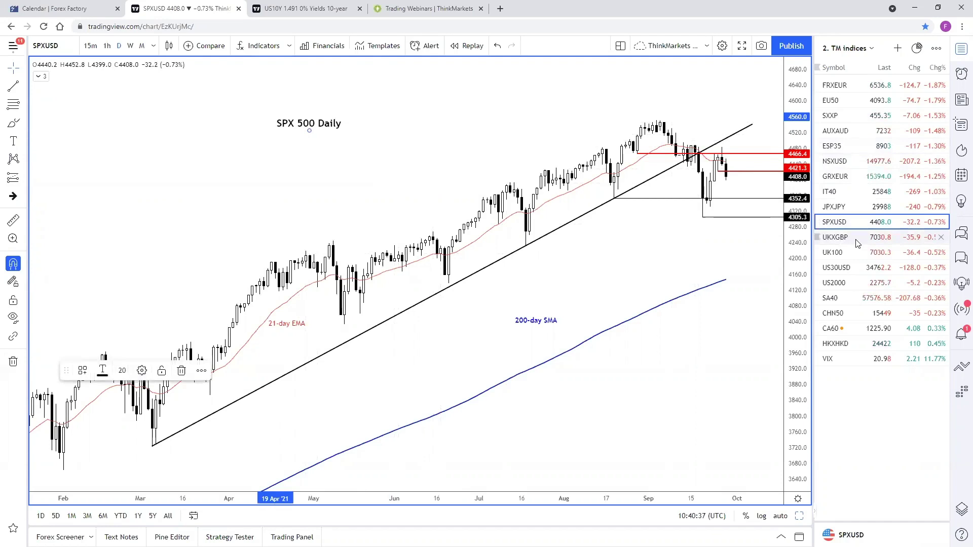
left_click(853, 161)
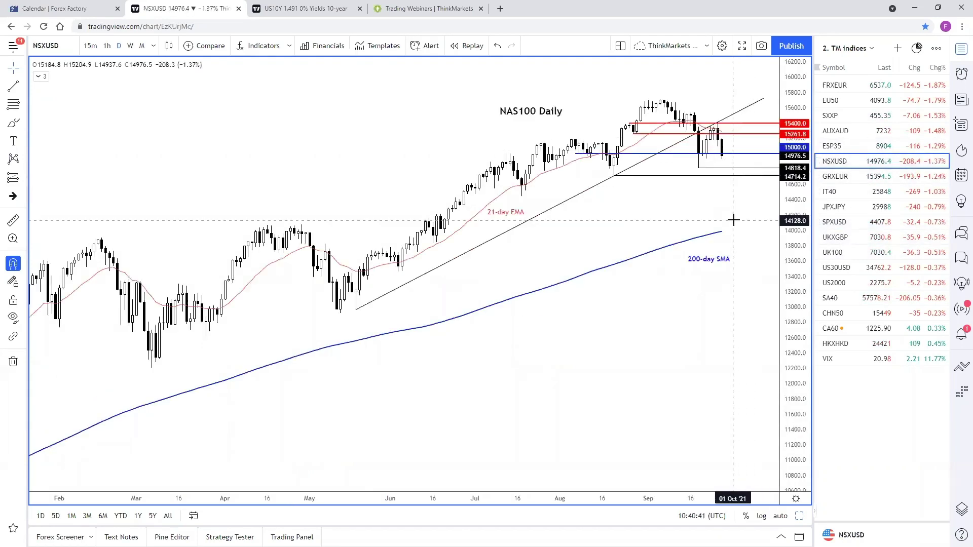
Move the red 15400.0 level to the 27 September low at 15099.5 and the red 15261.8 level to 15188.2
scroll(734, 220, "down", 1)
scroll(568, 336, "up", 2)
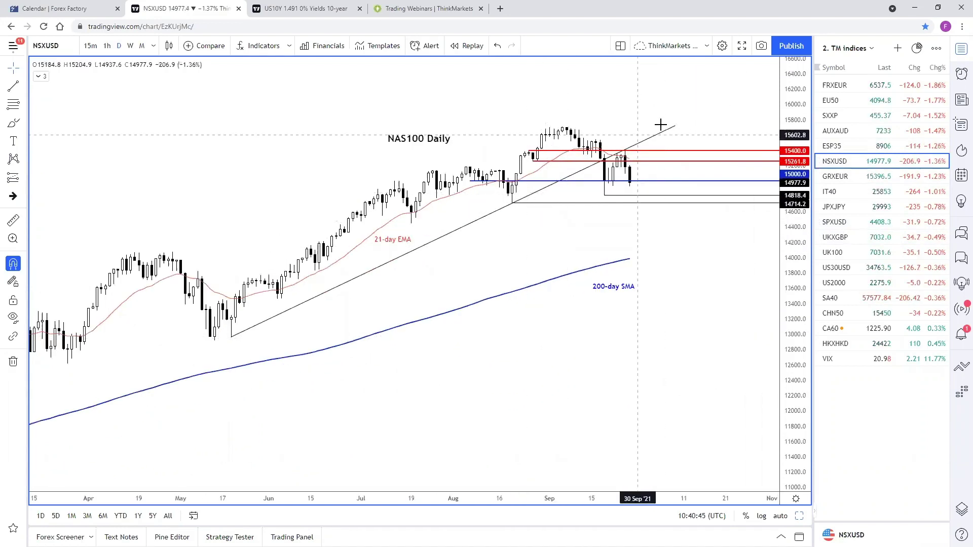
scroll(770, 329, "up", 1)
left_click_drag(802, 335, 765, 330)
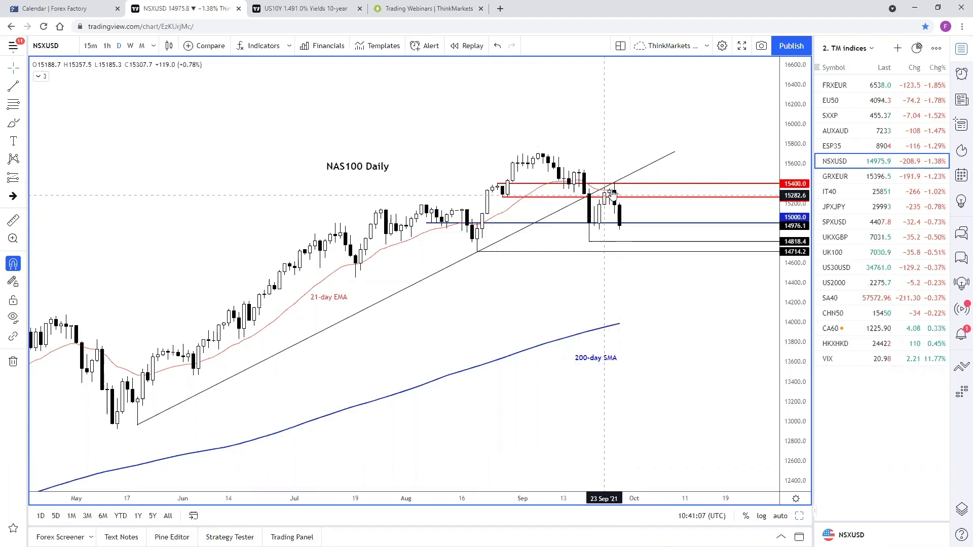
scroll(602, 257, "up", 4)
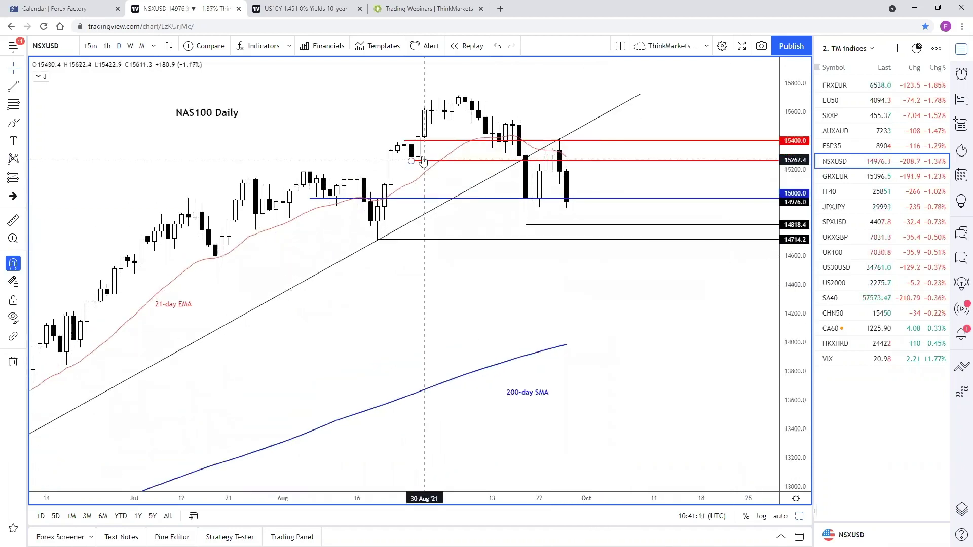
left_click_drag(406, 145, 560, 189)
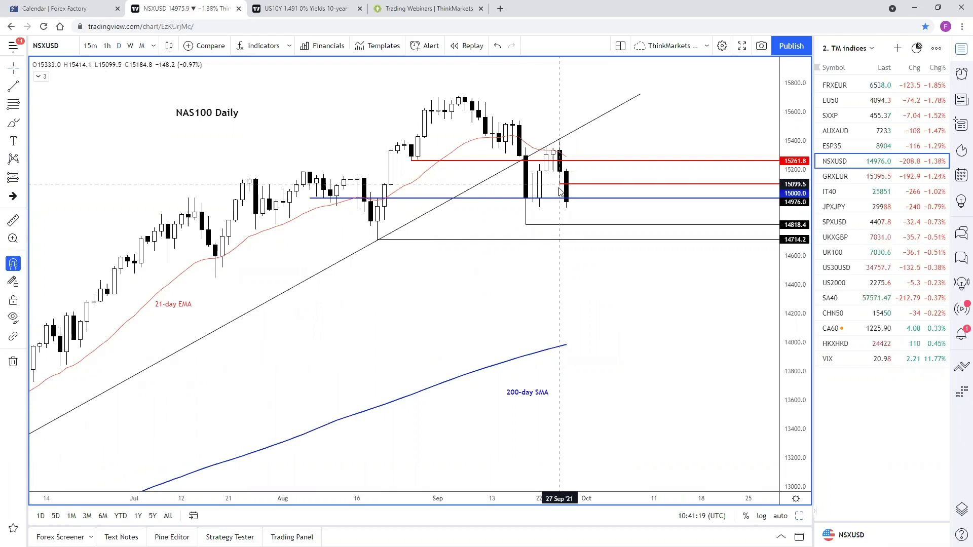
left_click_drag(514, 276, 586, 256)
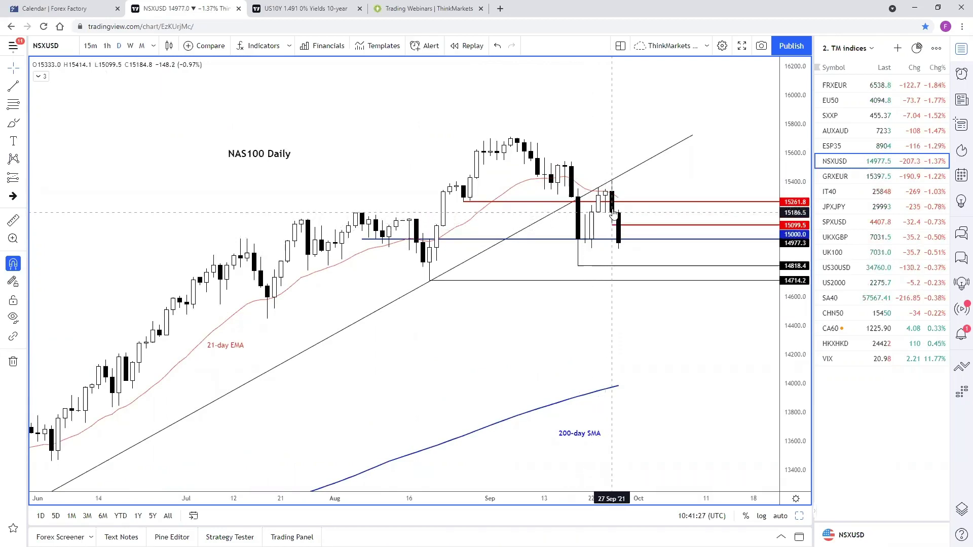
left_click_drag(583, 202, 605, 212)
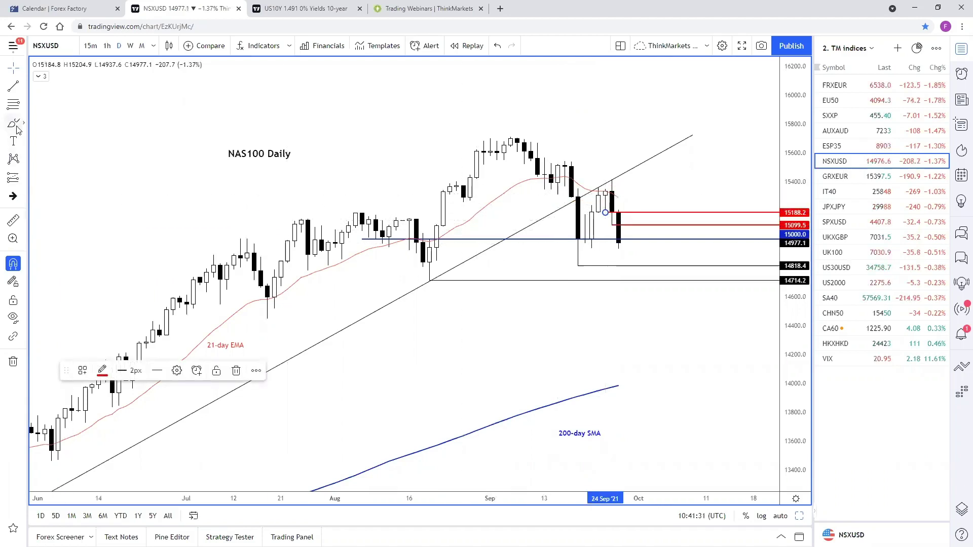
Draw a shaded rectangle between the 15188.2 and 15099.5 levels, from 24 September to 22 October 2021
left_click(16, 131)
left_click(61, 169)
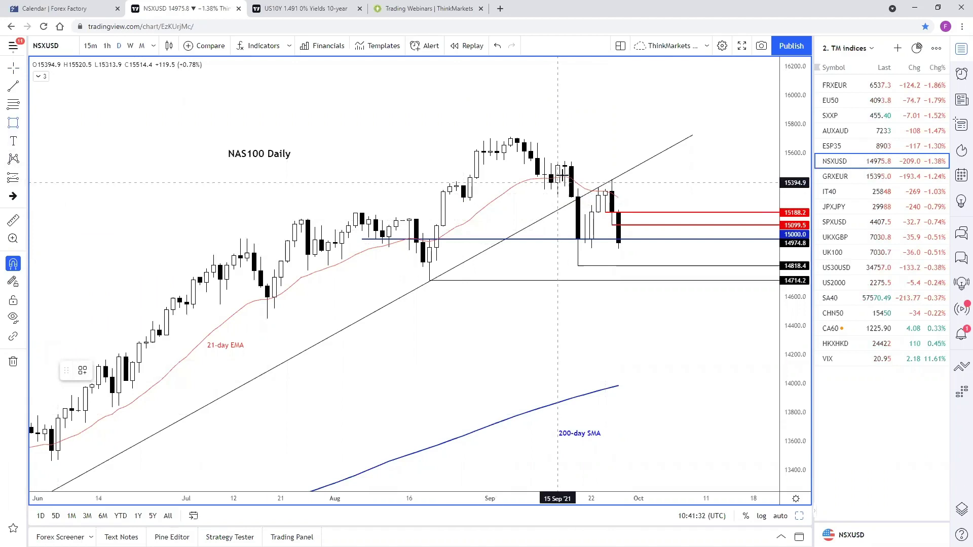
left_click(605, 212)
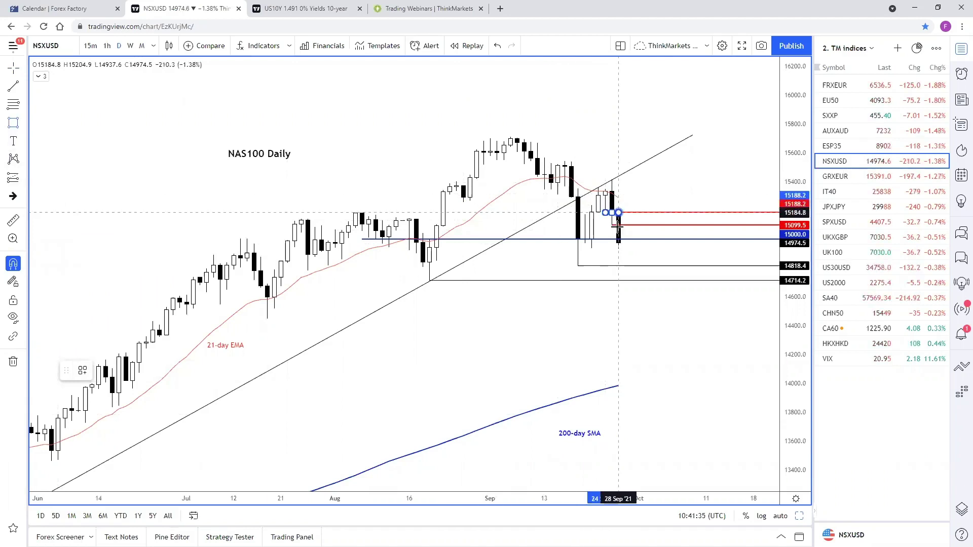
left_click(612, 224)
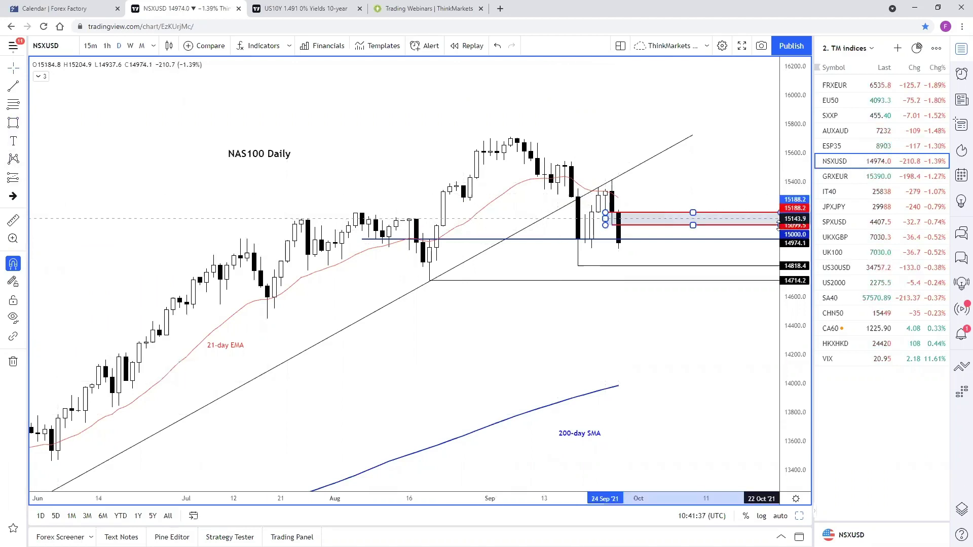
left_click(613, 226)
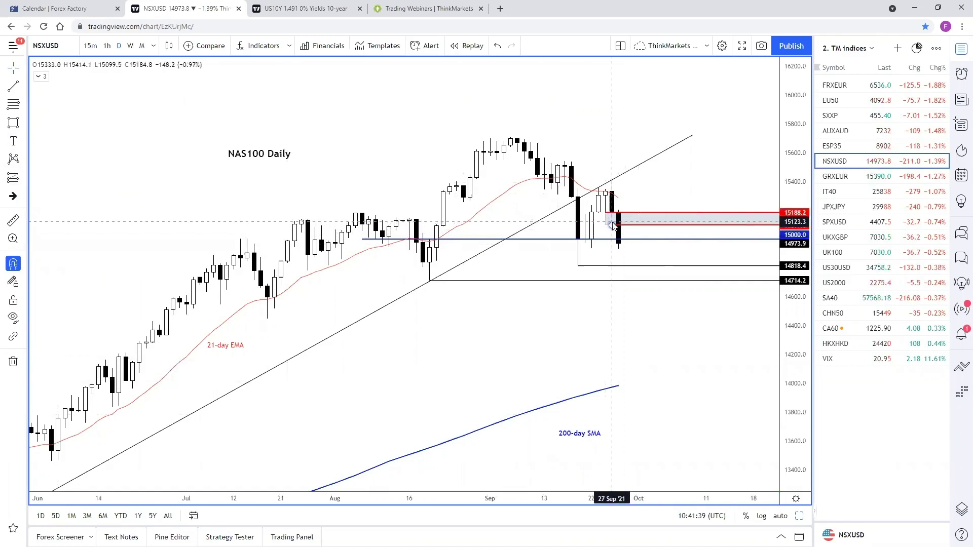
Extend the shaded resistance zone's starting edge back to about 22 September, keeping its price range
left_click(603, 219)
left_click_drag(604, 219, 591, 219)
left_click(615, 219)
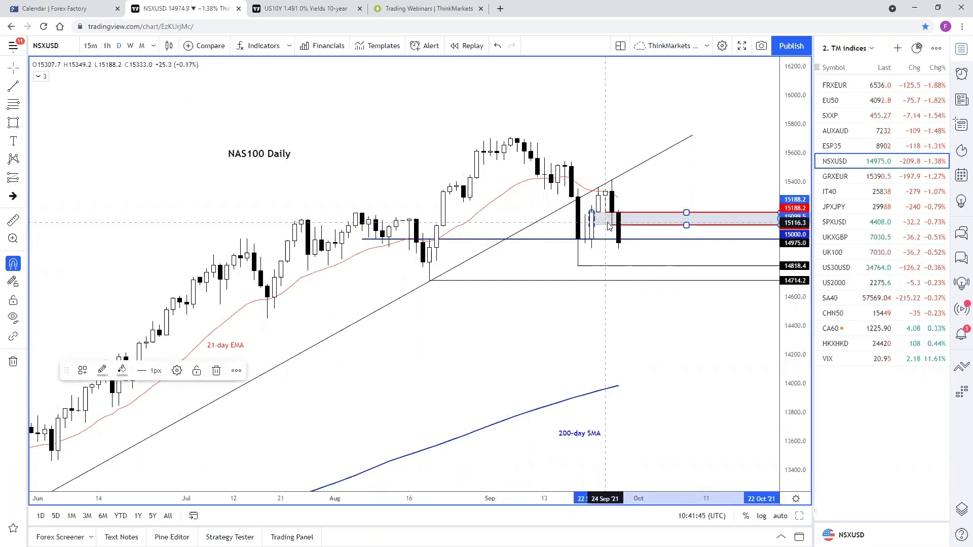
left_click_drag(634, 234, 620, 227)
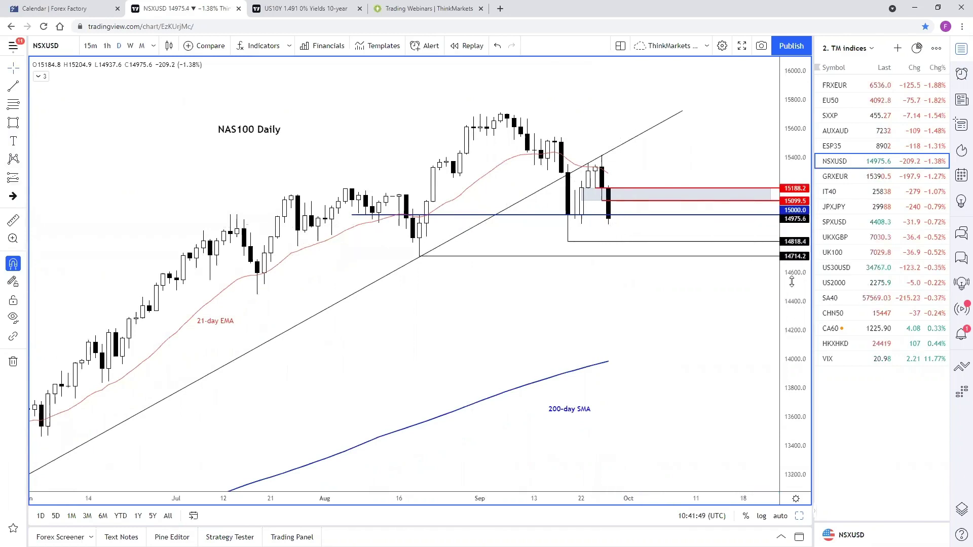
scroll(664, 351, "up", 3)
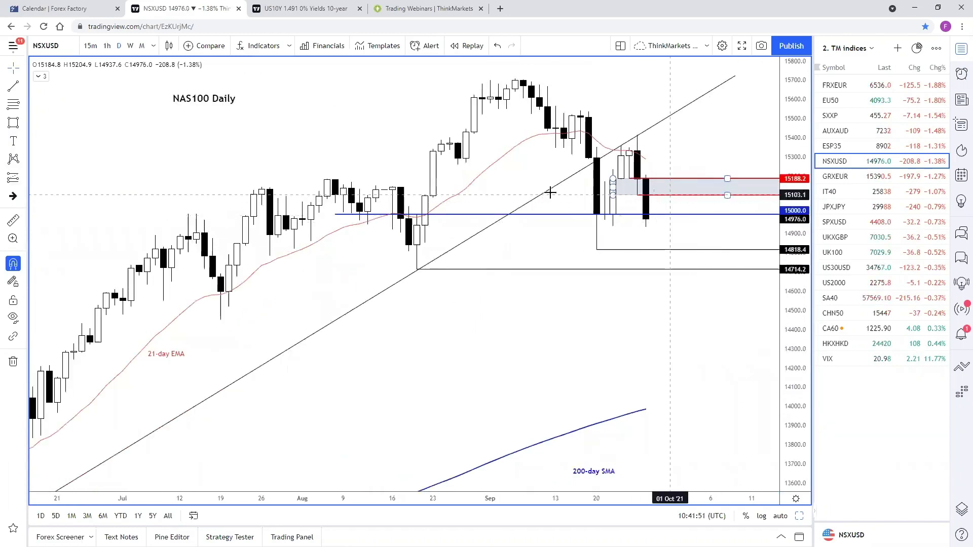
Draw an arrowed price path from the latest candle up into the shaded zone, down to the 14818.4 level and on below 14714.2
left_click(22, 123)
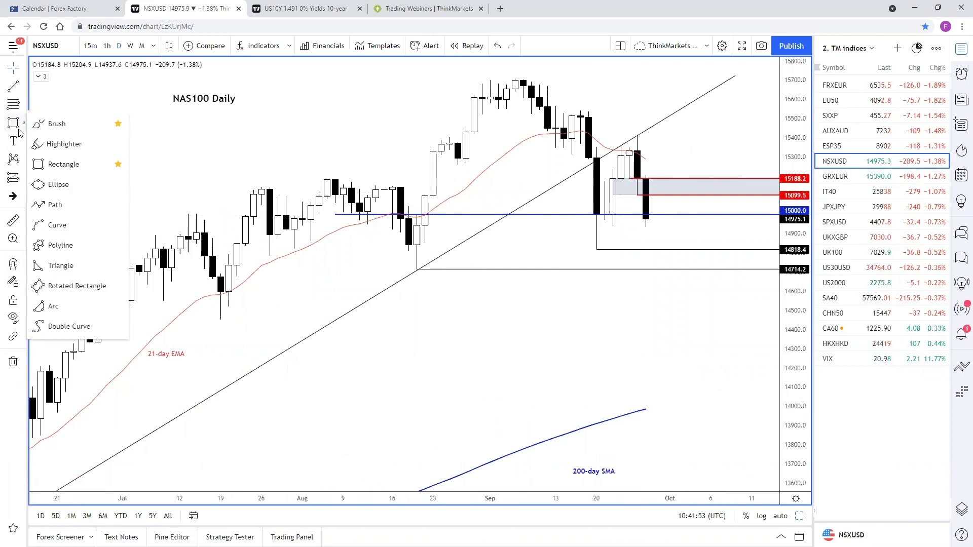
left_click(53, 143)
left_click(662, 192)
left_click(670, 190)
left_click(670, 208)
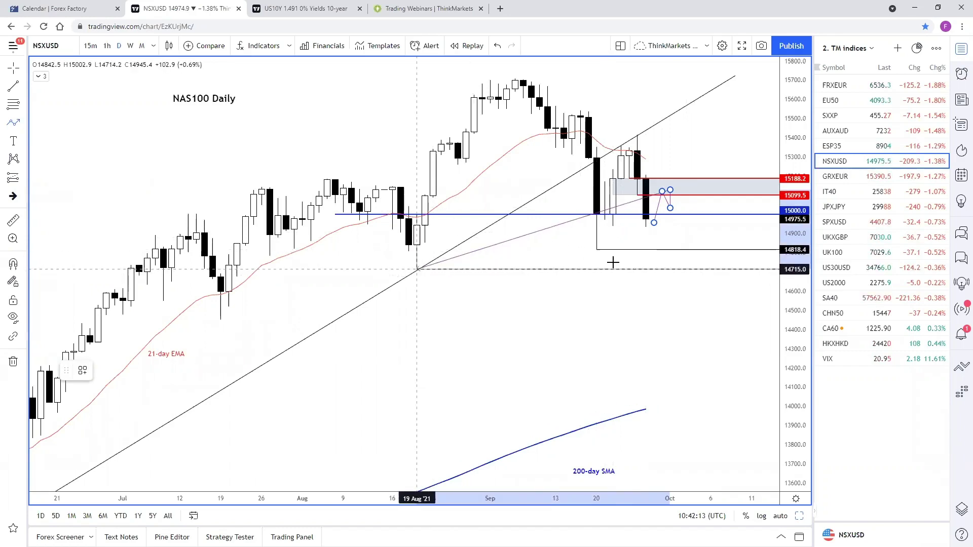
left_click(686, 257)
left_click(694, 255)
left_click(702, 249)
double_click(710, 280)
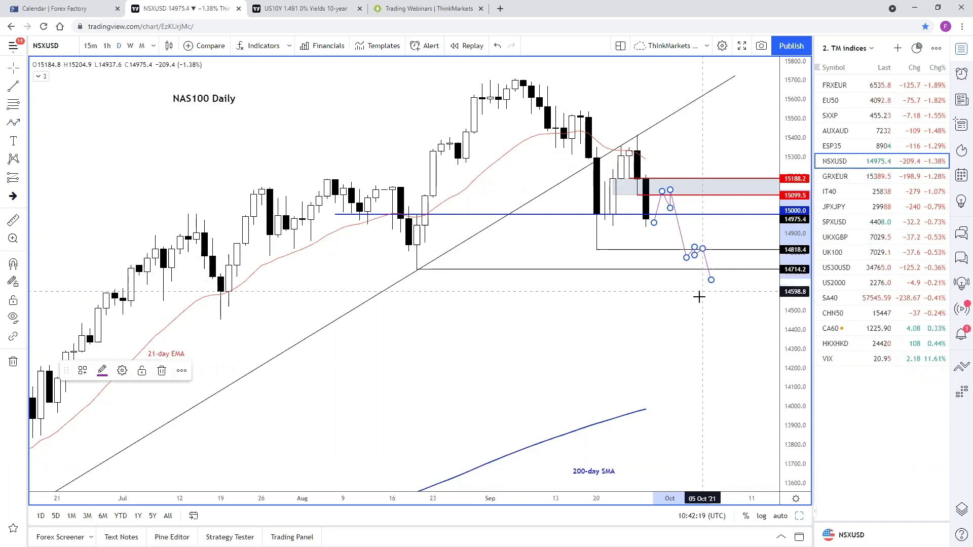
left_click(697, 312)
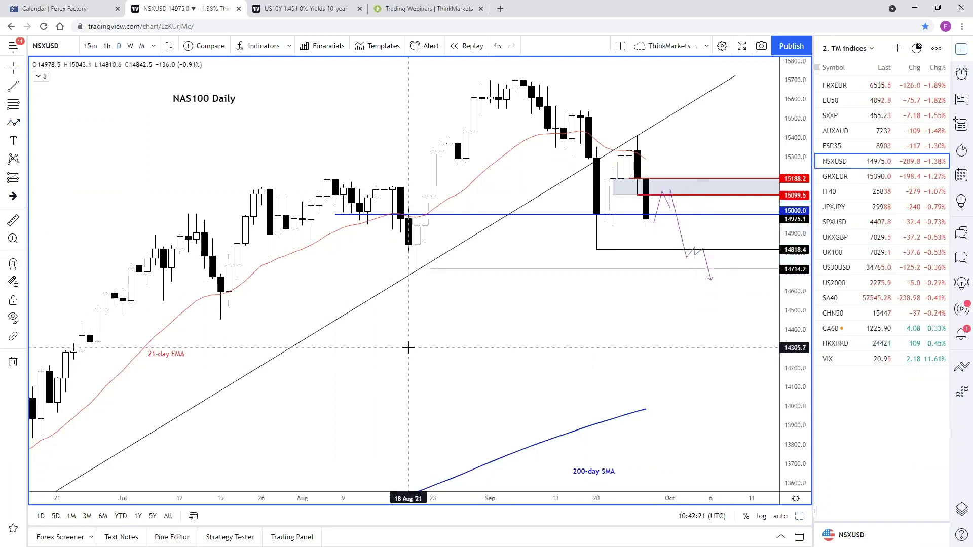
Reposition the 21-day EMA and 200-day SMA labels near their averages and lower the NAS100 Daily title to about 15377.1 at 8 July
left_click_drag(180, 358, 276, 311)
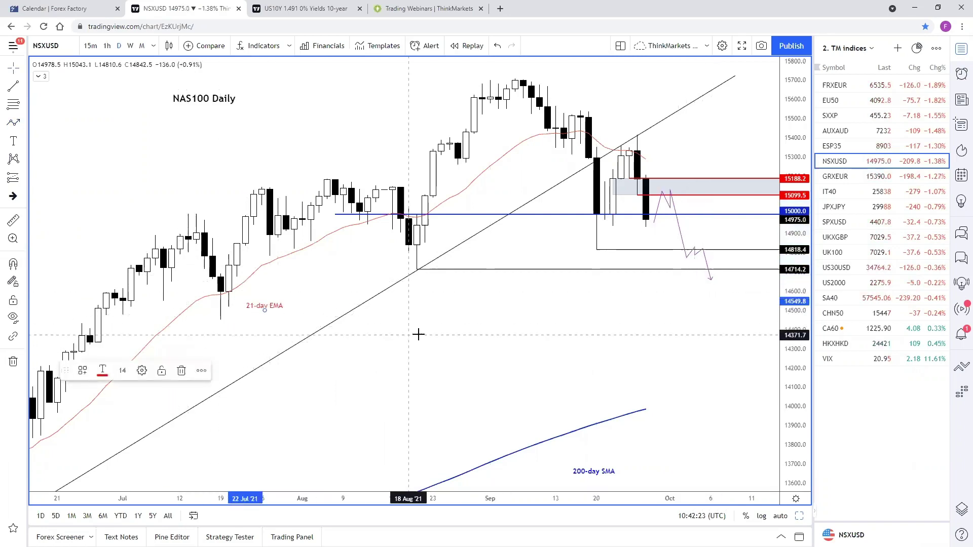
left_click_drag(606, 474, 614, 395)
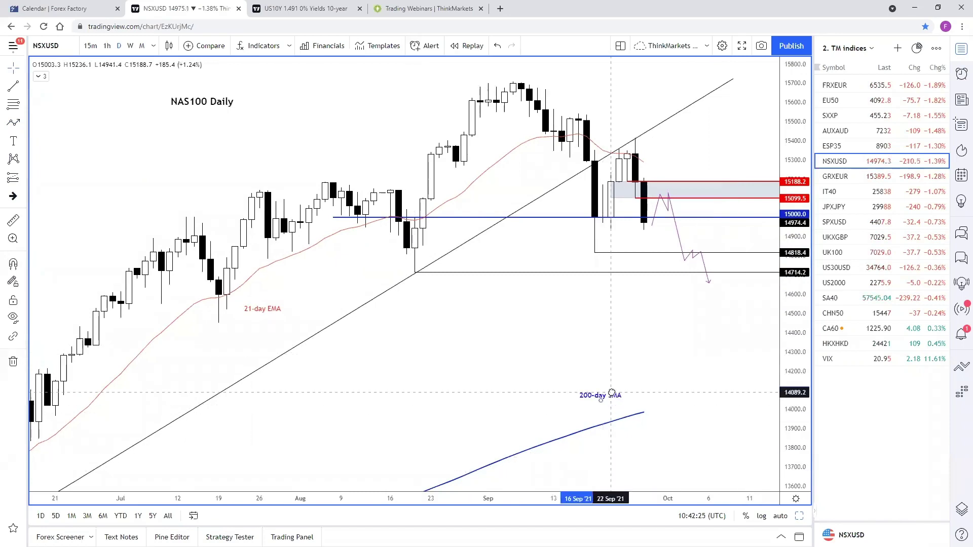
left_click_drag(213, 114, 192, 159)
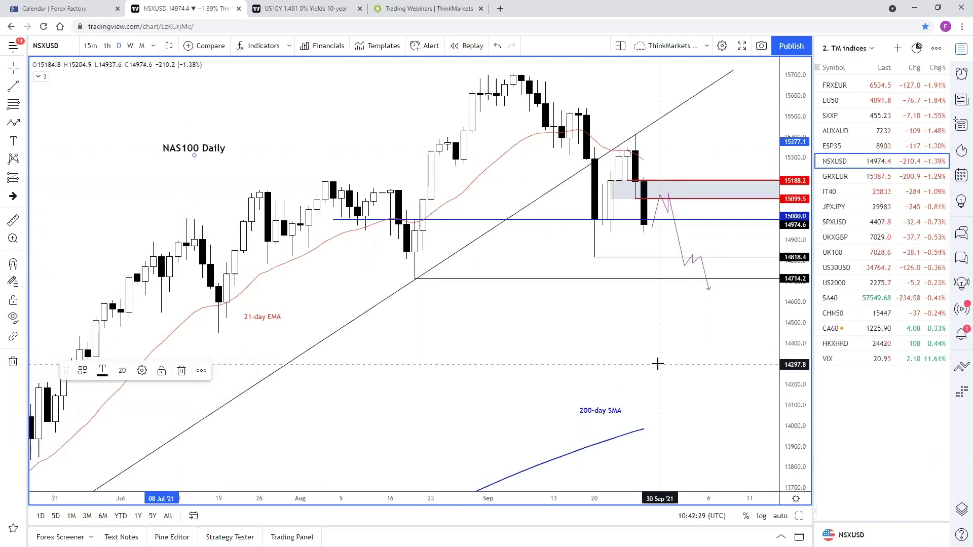
left_click(666, 216)
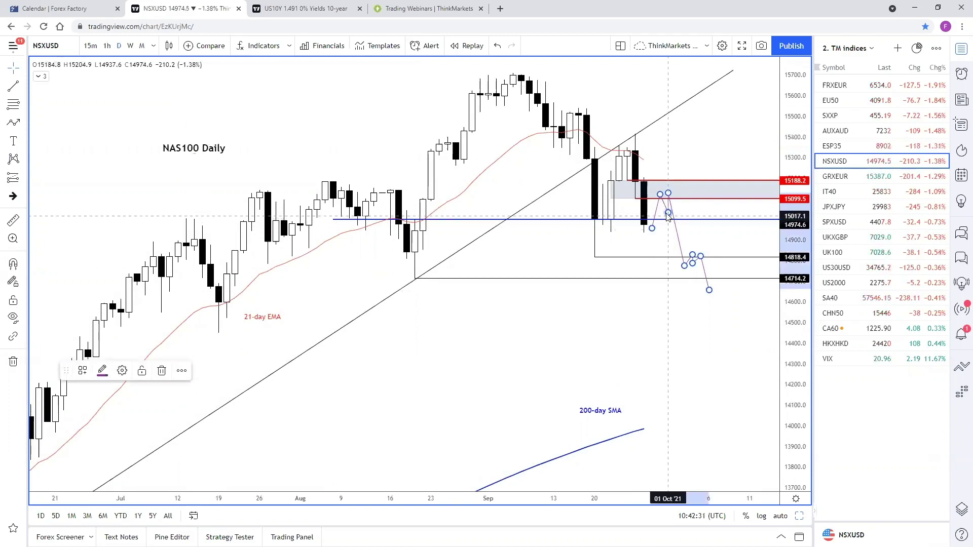
left_click(661, 318)
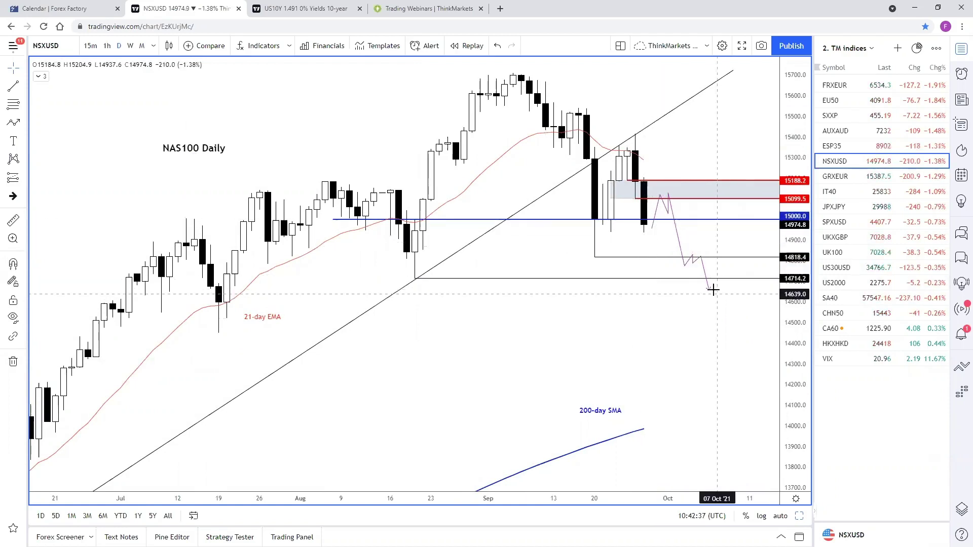
left_click_drag(793, 324, 793, 350)
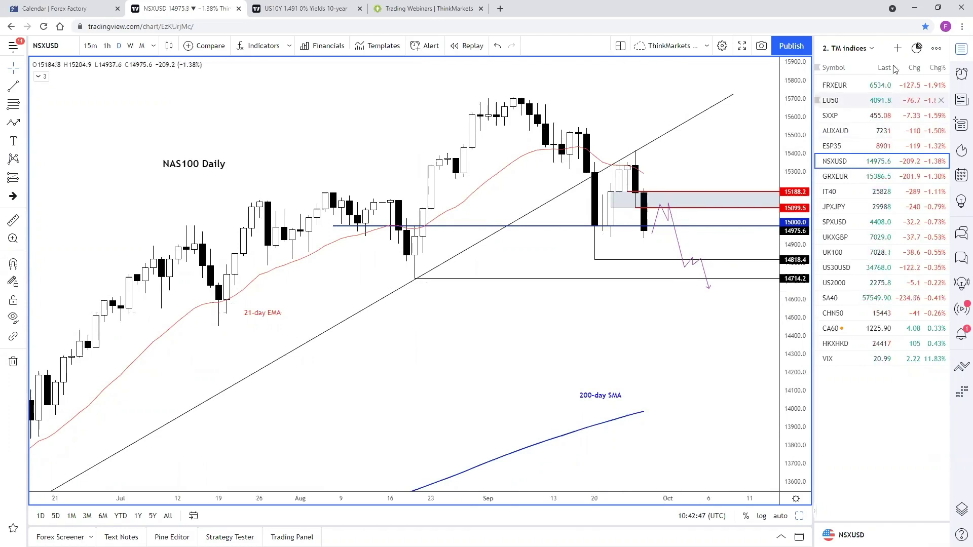
Switch the watchlist to 3. TM Commodities and view the USOIL and NATURALGAS daily charts
left_click(872, 48)
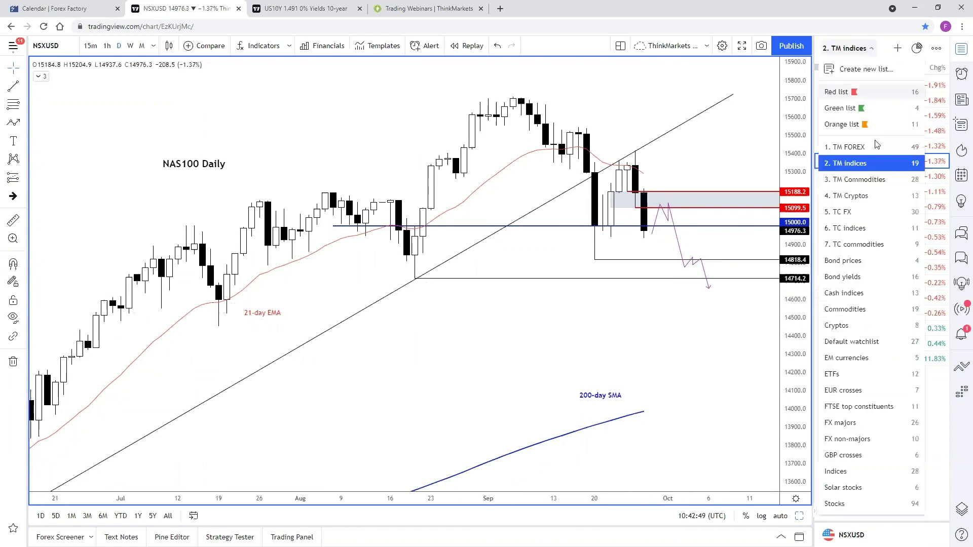
left_click(881, 180)
left_click(855, 86)
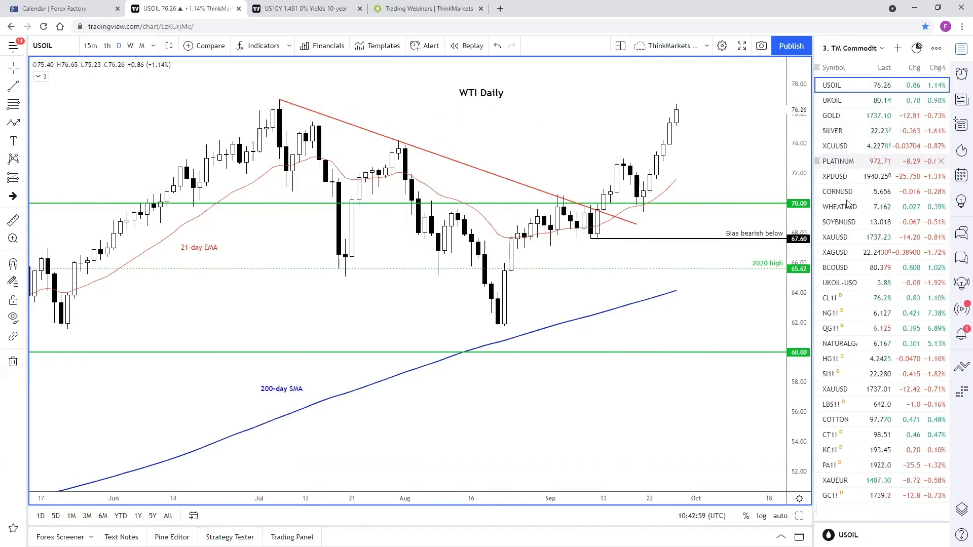
left_click(859, 345)
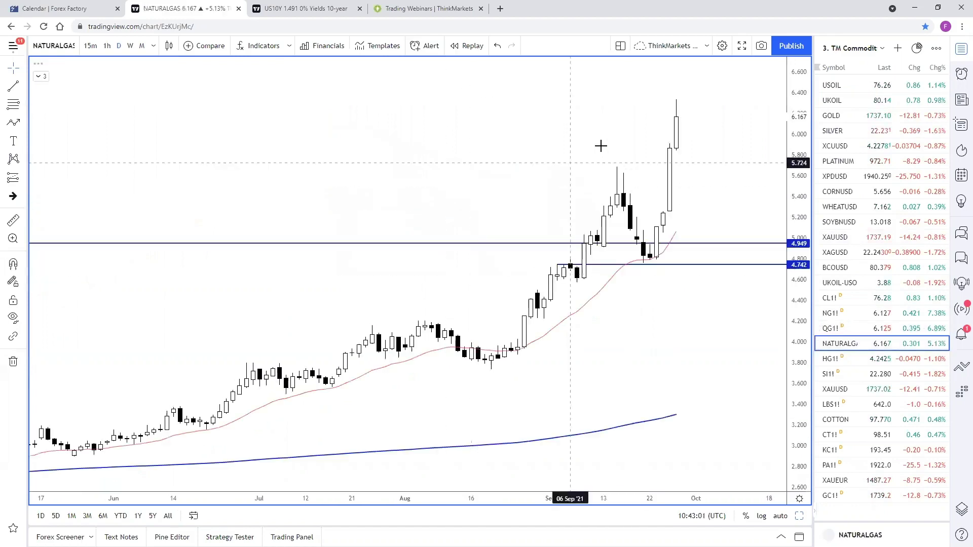
scroll(746, 109, "down", 4)
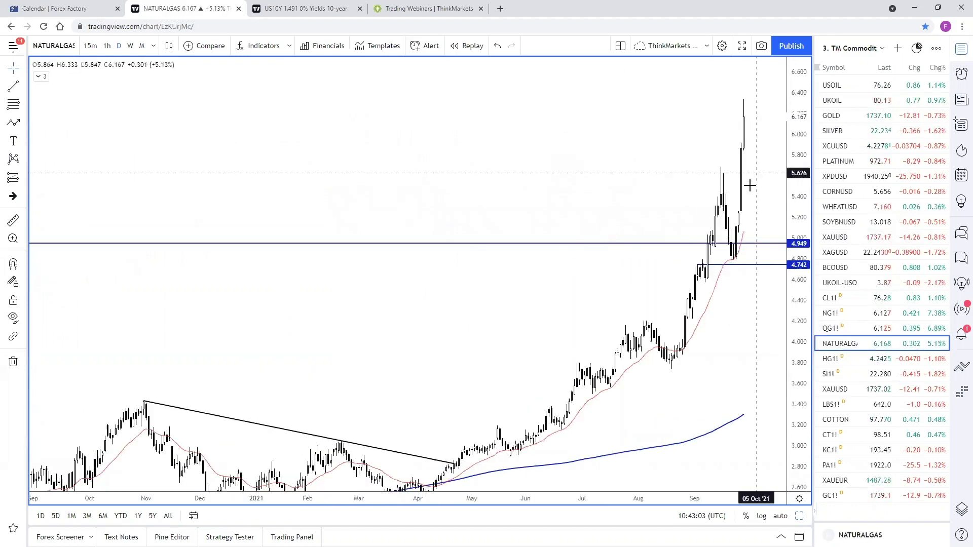
scroll(735, 231, "up", 4)
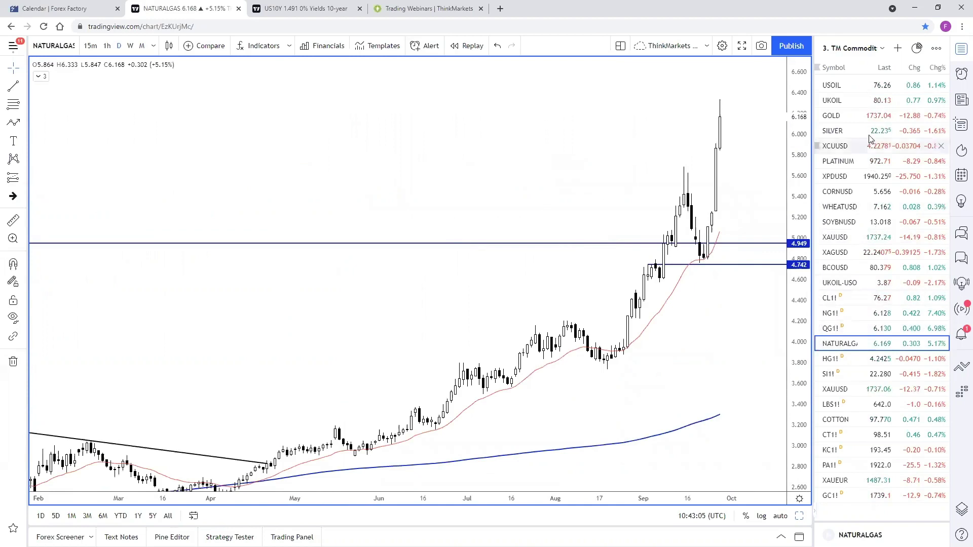
Display the UKOIL daily chart and examine the latest Brent candles around the 80.00 level
left_click(857, 101)
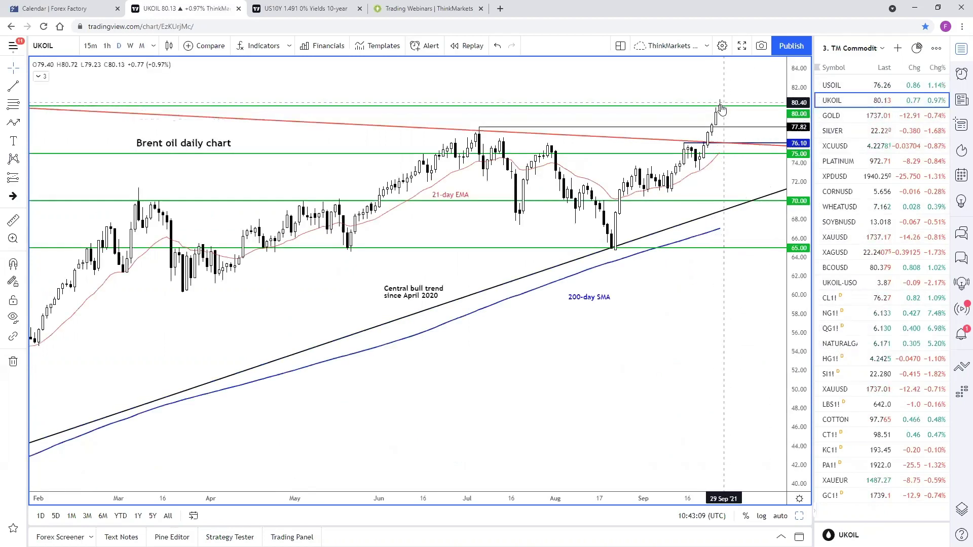
scroll(690, 172, "down", 1)
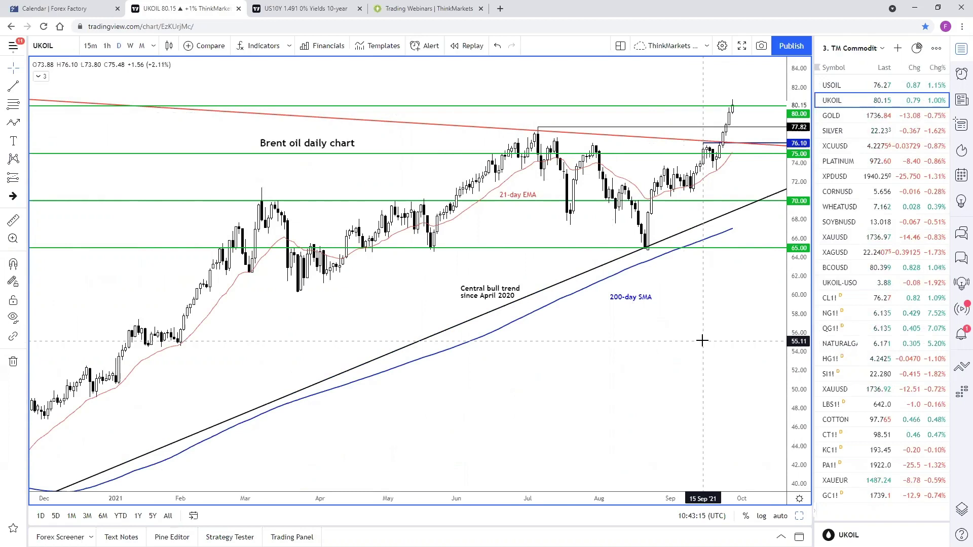
scroll(698, 351, "up", 3)
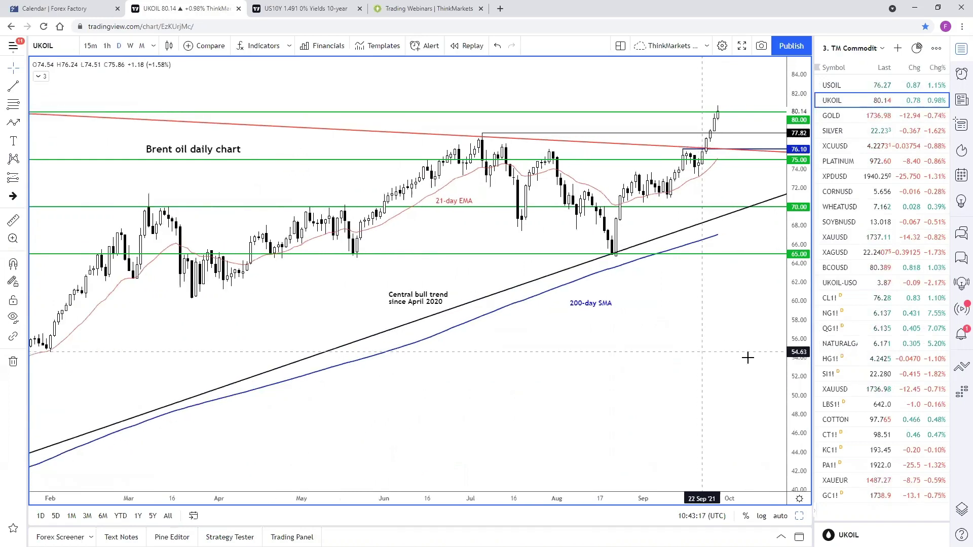
scroll(748, 358, "right", 2)
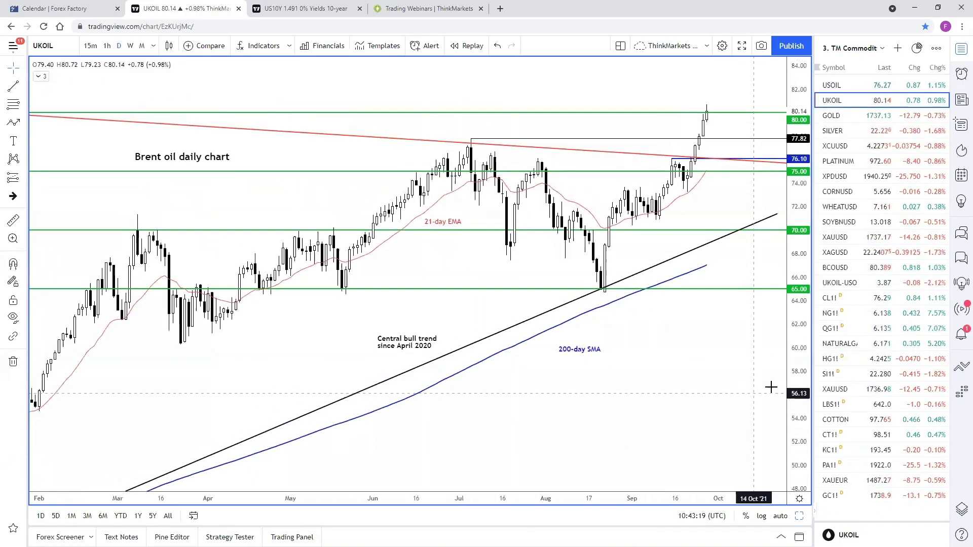
left_click_drag(794, 374, 793, 366)
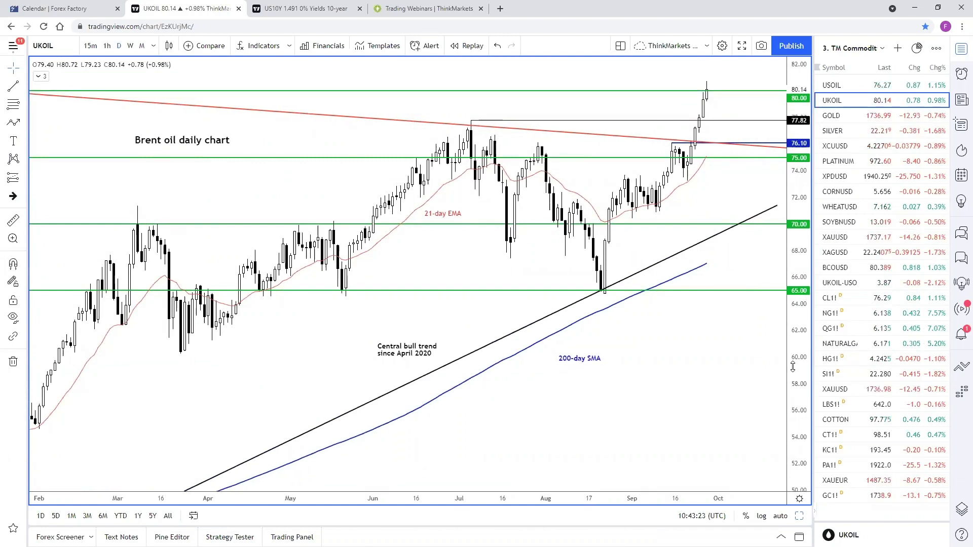
left_click_drag(750, 346, 740, 368)
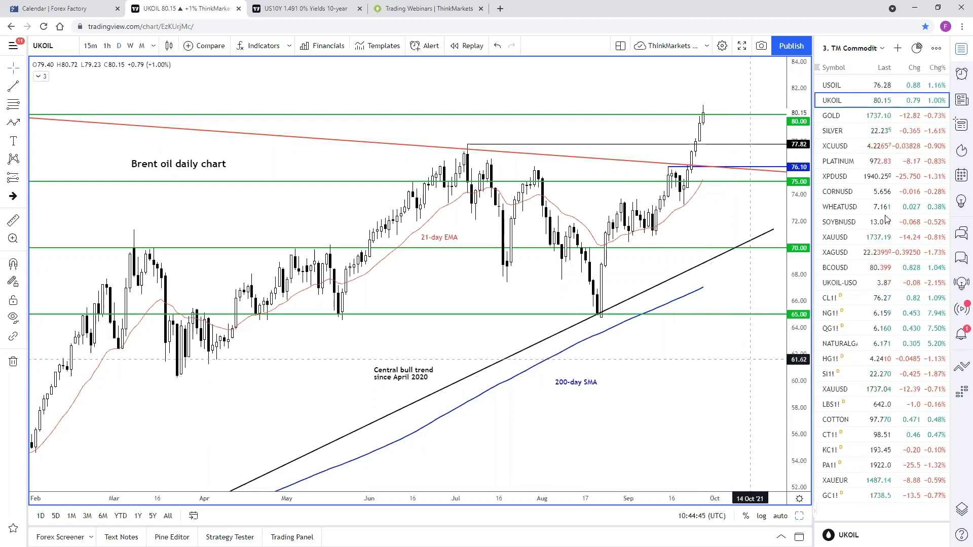
Switch the watchlist back to 2. TM indices and display the GRXEUR daily chart
left_click(879, 57)
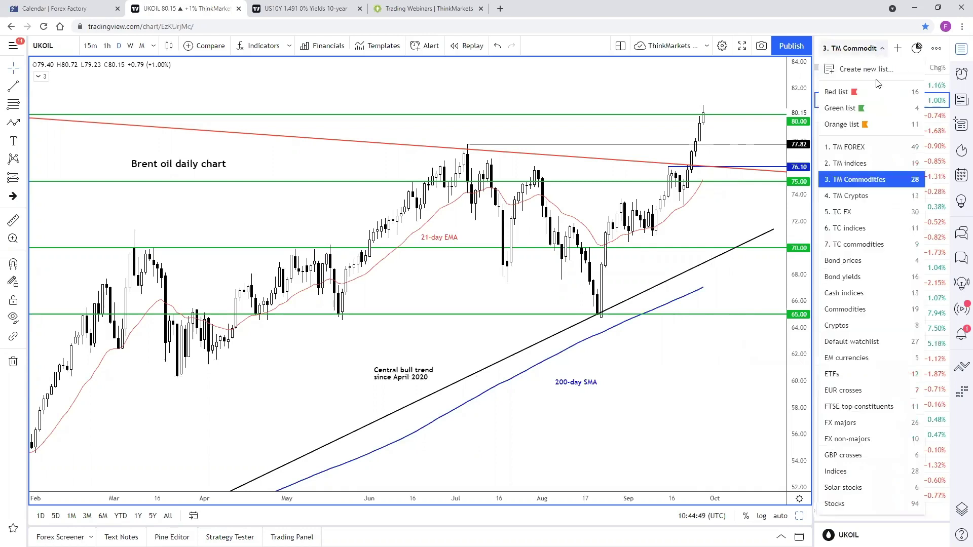
left_click(873, 163)
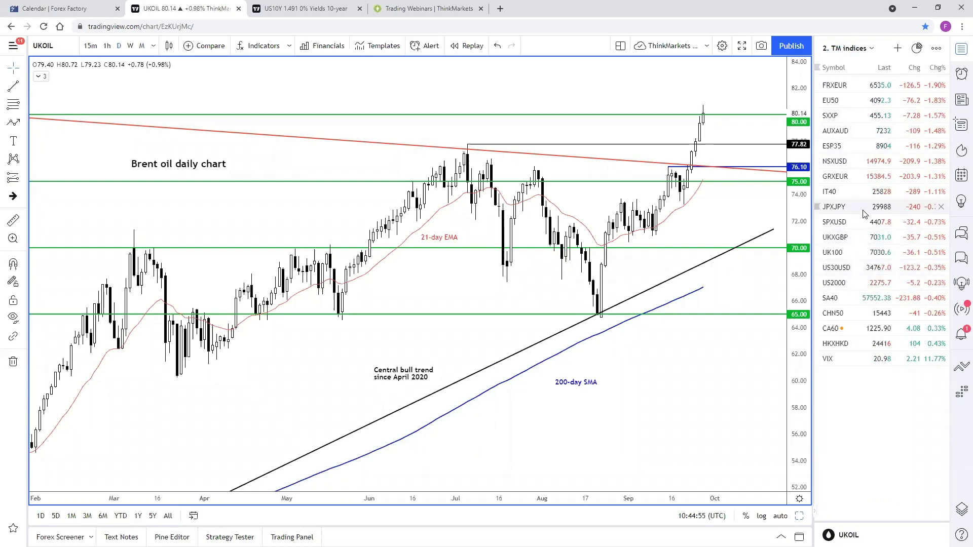
left_click(845, 176)
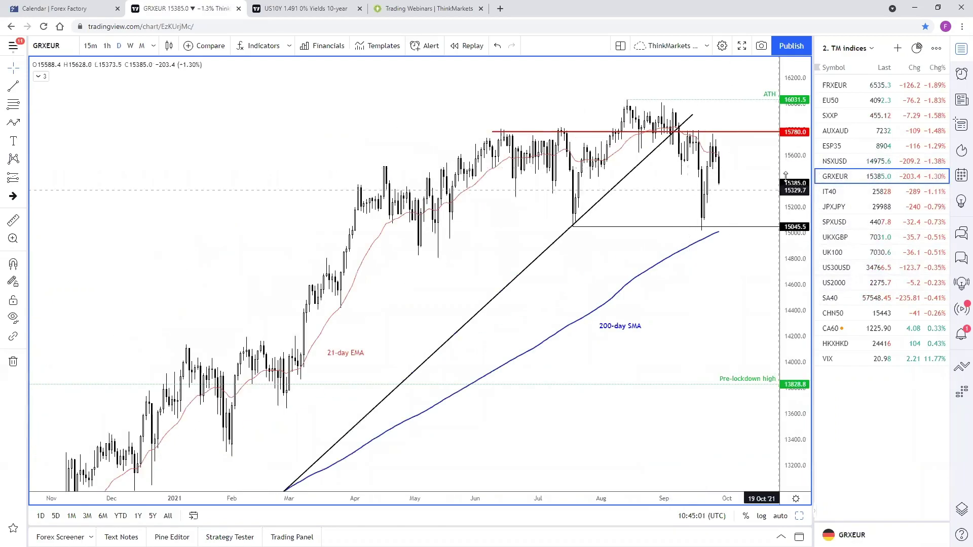
scroll(740, 299, "down", 3)
left_click_drag(729, 286, 702, 226)
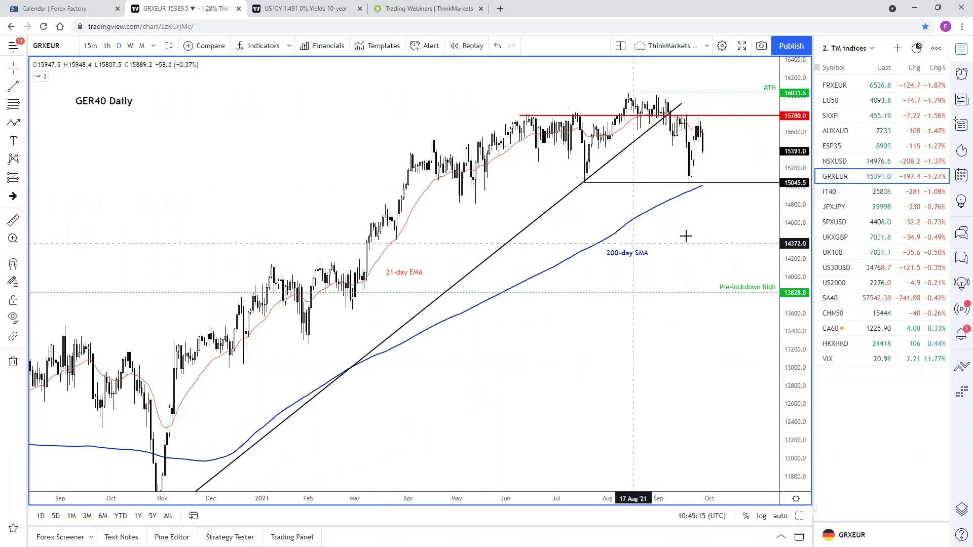
Draw a horizontal ray snapped to 15397.5 at 21 September 2021 and apply the support drawing template to it
left_click(23, 87)
left_click(58, 229)
left_click(13, 264)
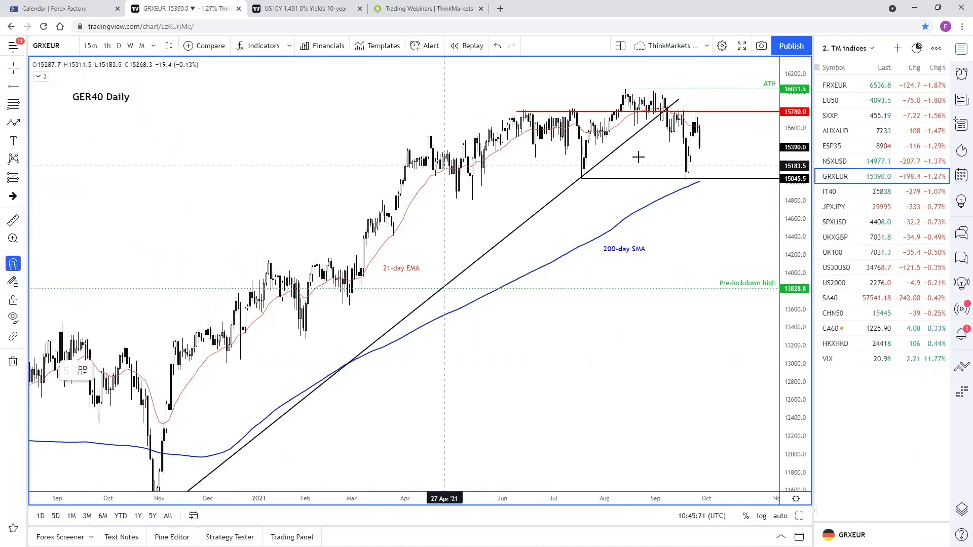
left_click(688, 147)
left_click(82, 370)
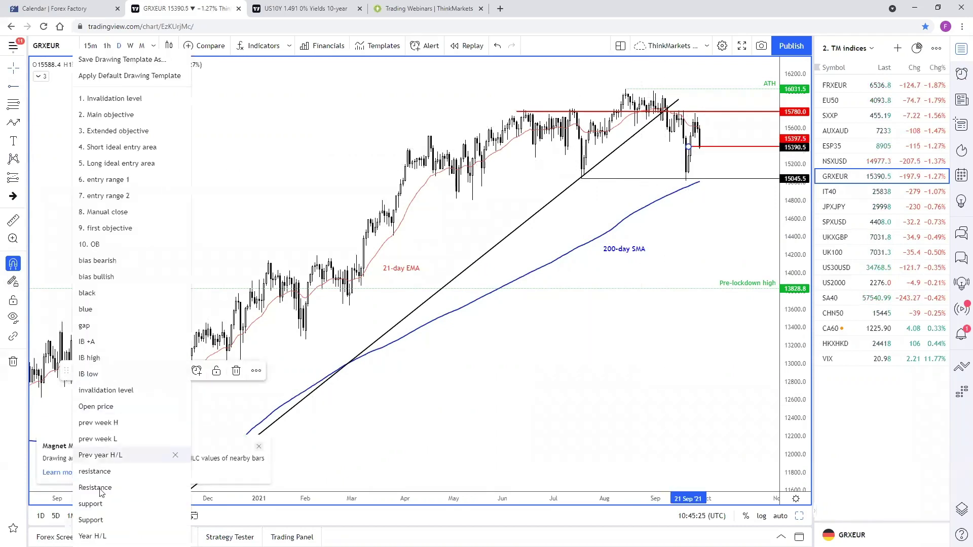
left_click(109, 506)
left_click(740, 225)
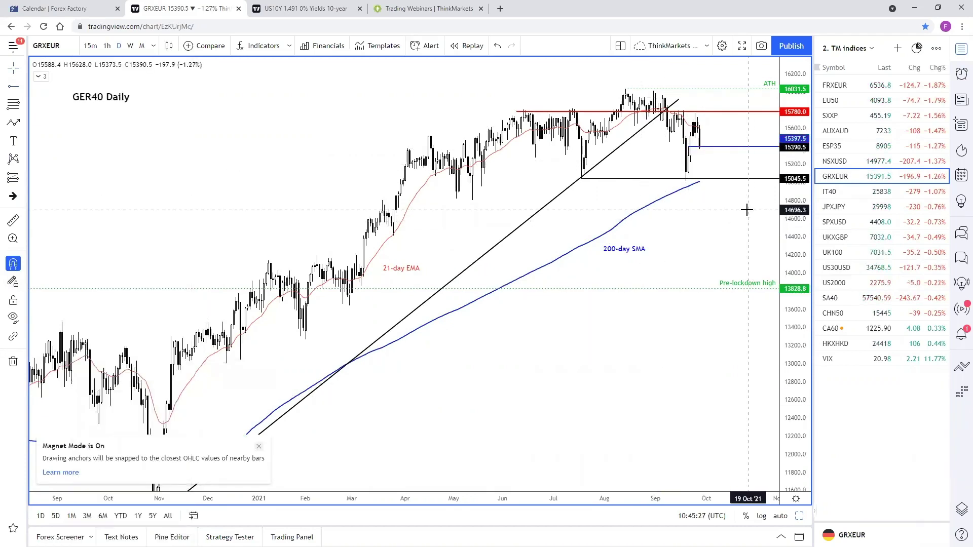
Move the red 15780.0 level to 15494.0 at 24 September 2021 and the GER40 Daily title above the March candles
scroll(689, 202, "up", 1)
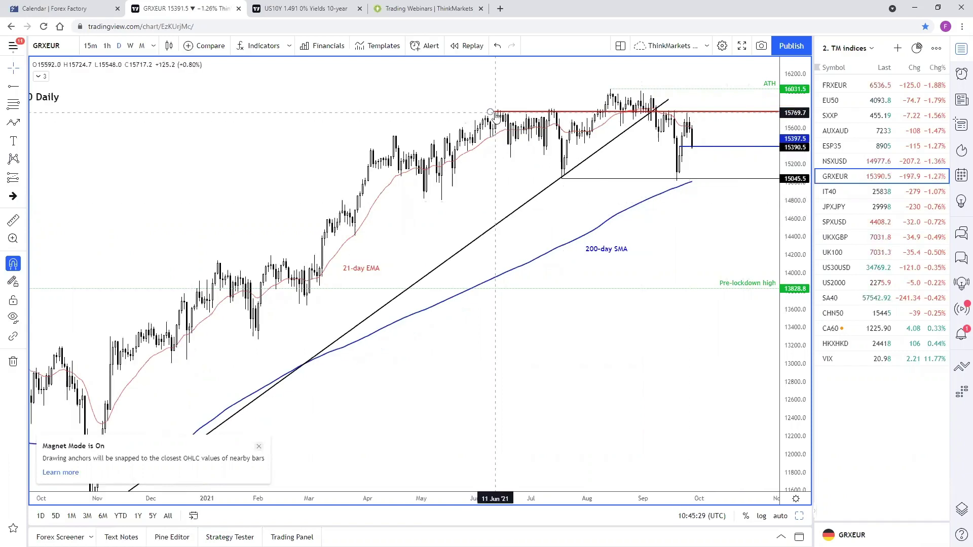
left_click_drag(663, 134, 692, 143)
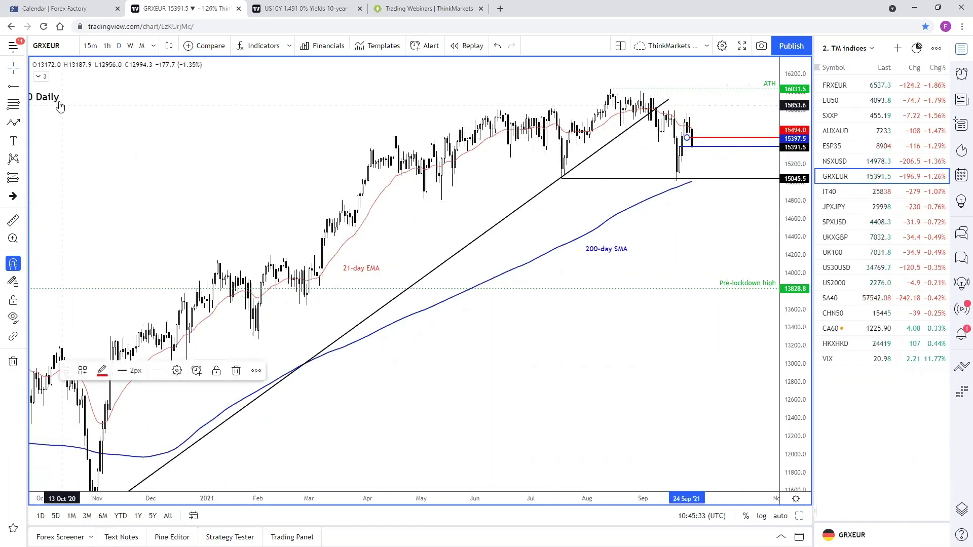
left_click_drag(64, 99, 226, 117)
left_click_drag(329, 123, 377, 122)
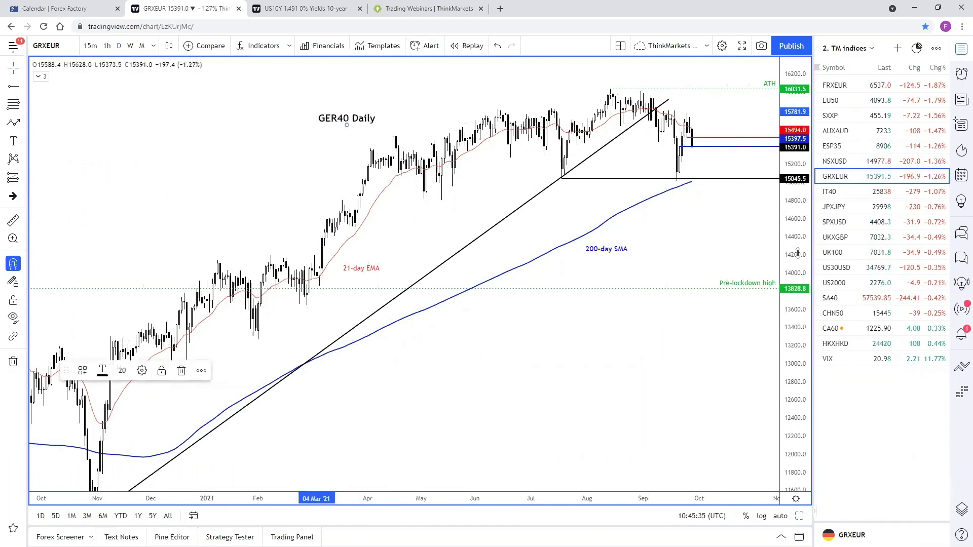
Restore the multi-chart layout from the maximized GRXEUR daily chart
left_click_drag(796, 261, 745, 237)
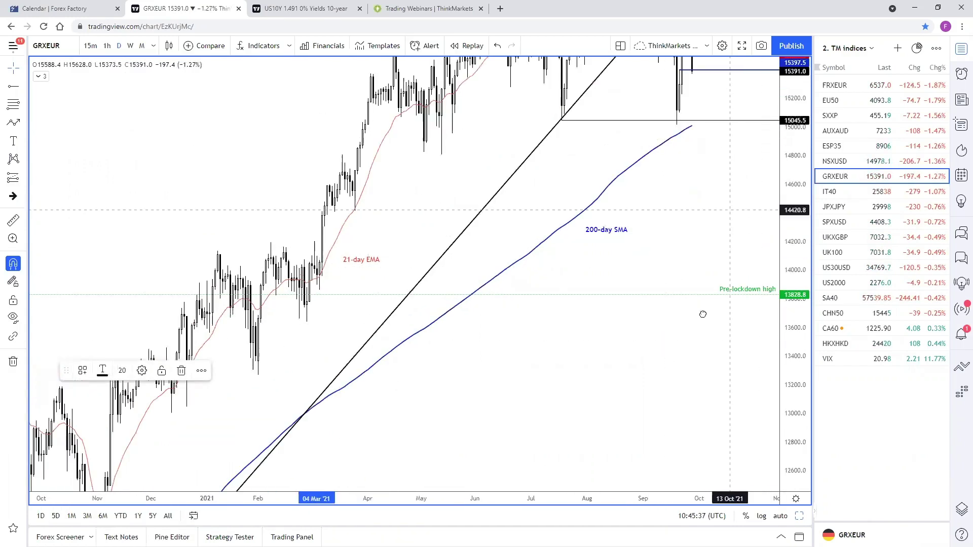
left_click_drag(702, 310, 720, 327)
scroll(720, 327, "up", 4)
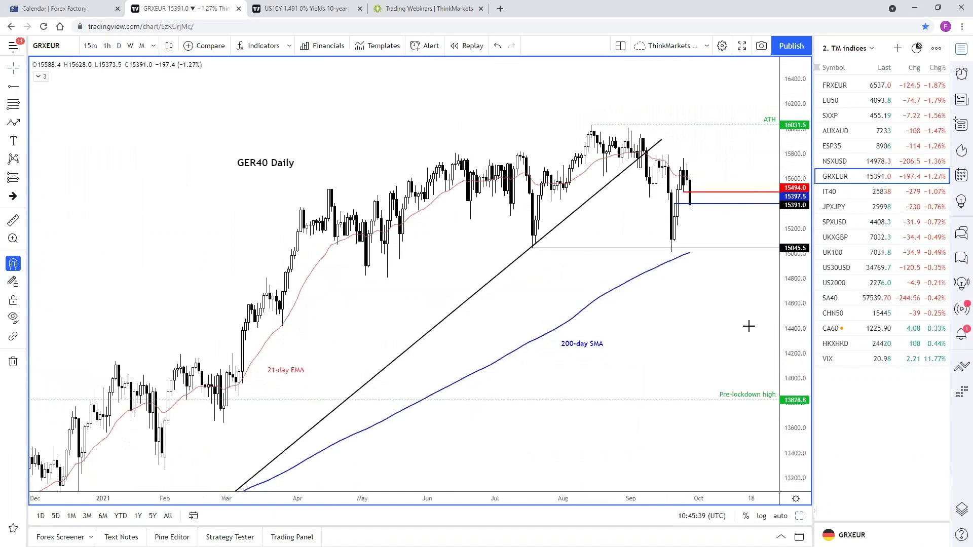
left_click_drag(659, 385, 636, 344)
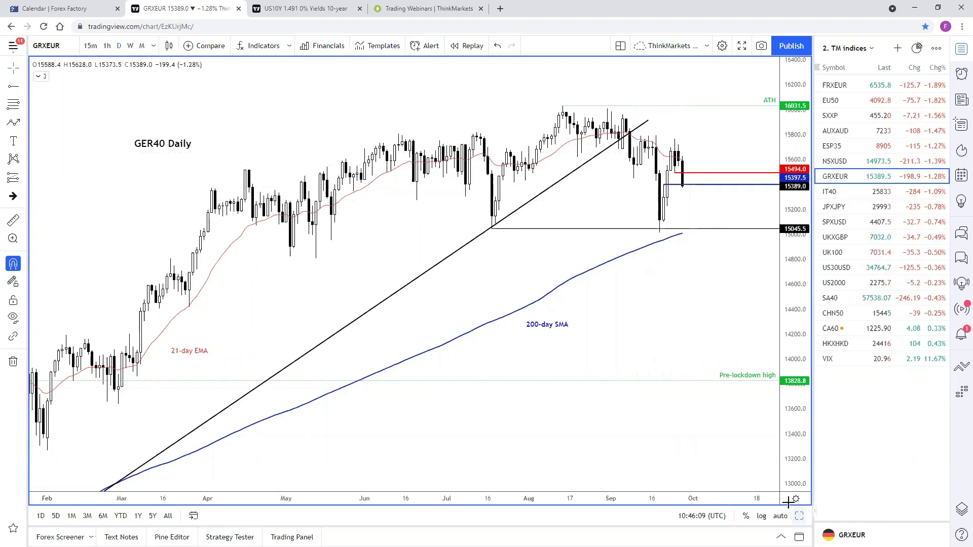
left_click(799, 516)
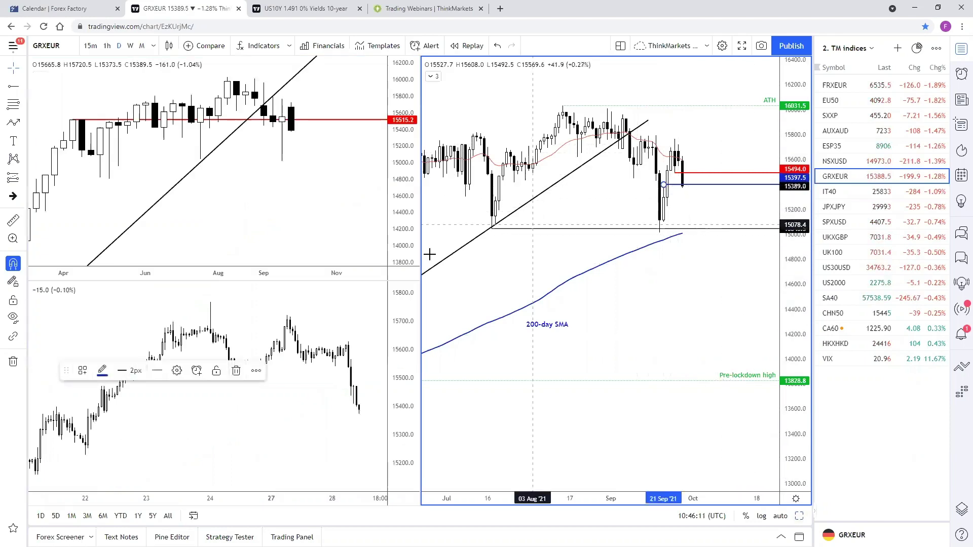
Sync the blue 15397.5 ray to all charts and maximize the hourly GRXEUR chart
left_click(256, 370)
left_click(276, 447)
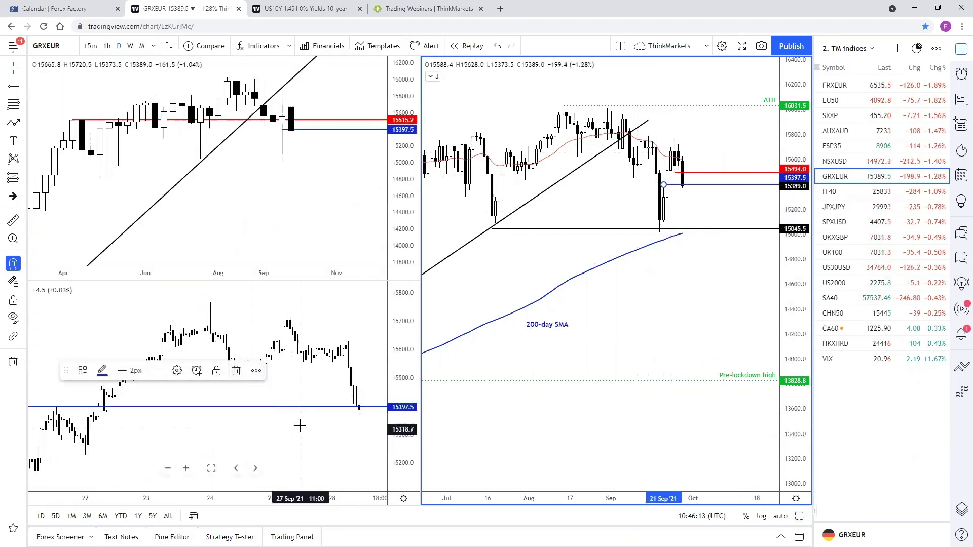
left_click(300, 426)
left_click(799, 516)
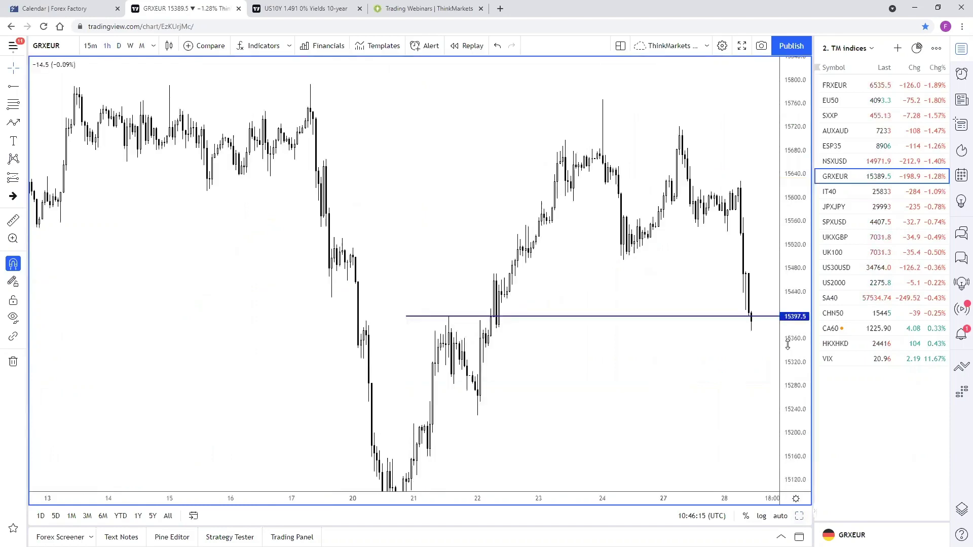
Move the blue ray's anchor on the hourly chart to 15390.0 at 20 September 05:00
left_click_drag(788, 345, 788, 365)
scroll(721, 400, "up", 2)
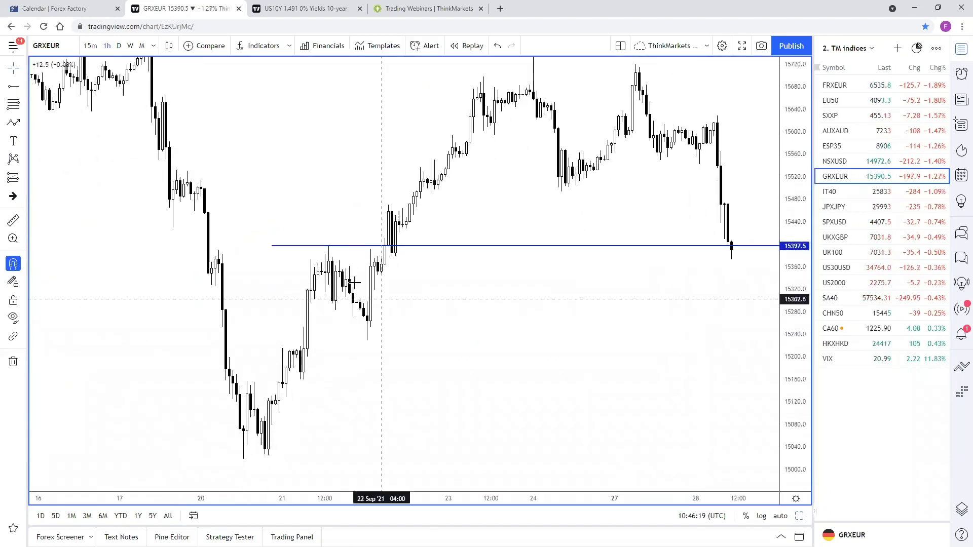
left_click_drag(269, 245, 219, 252)
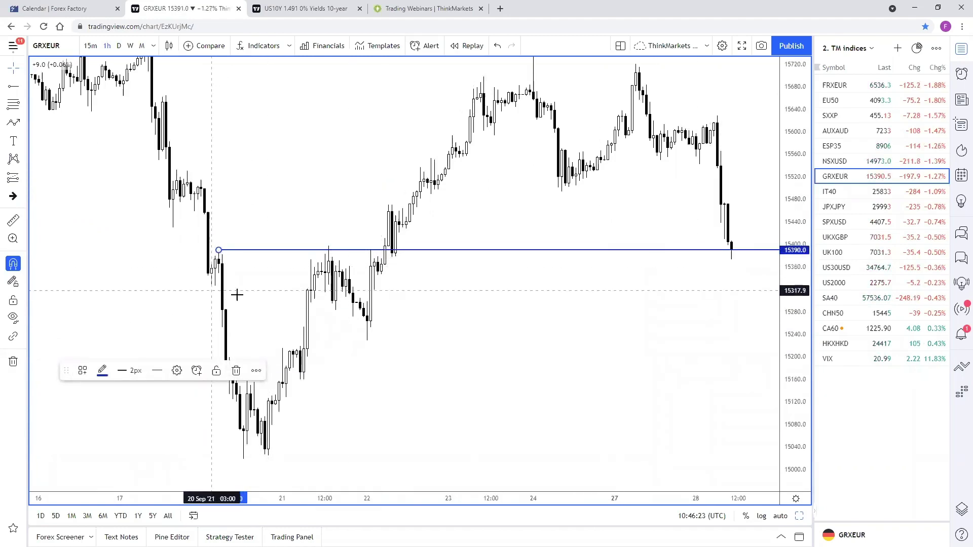
Draw a shaded rectangle between 15390.0 and about 15352.1, spanning 20 September 05:00 to 28 September 14:00
left_click(23, 123)
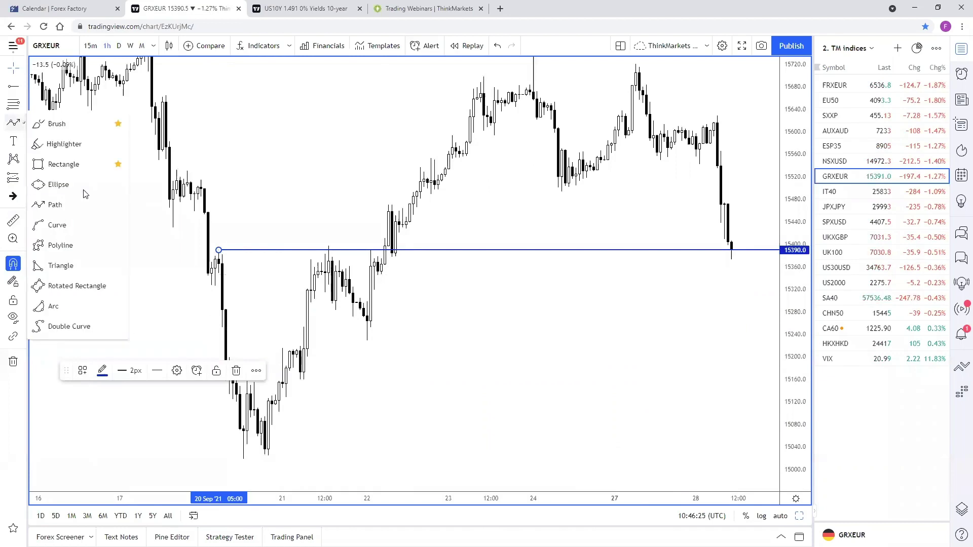
left_click(66, 165)
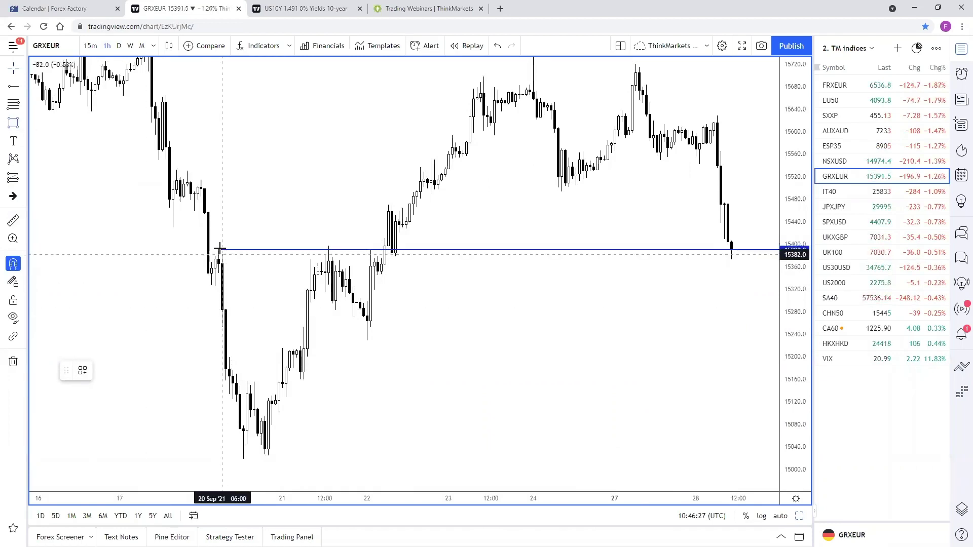
left_click(219, 250)
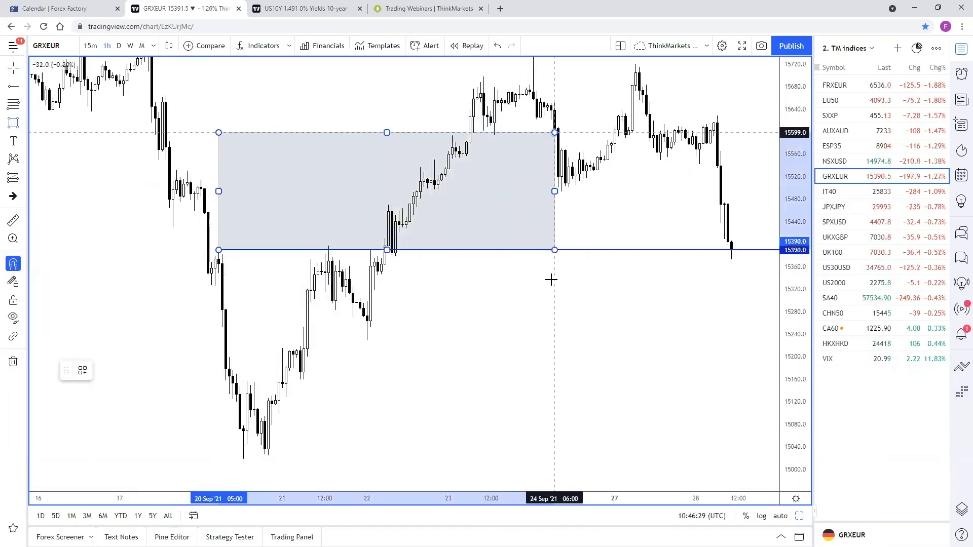
left_click(551, 119)
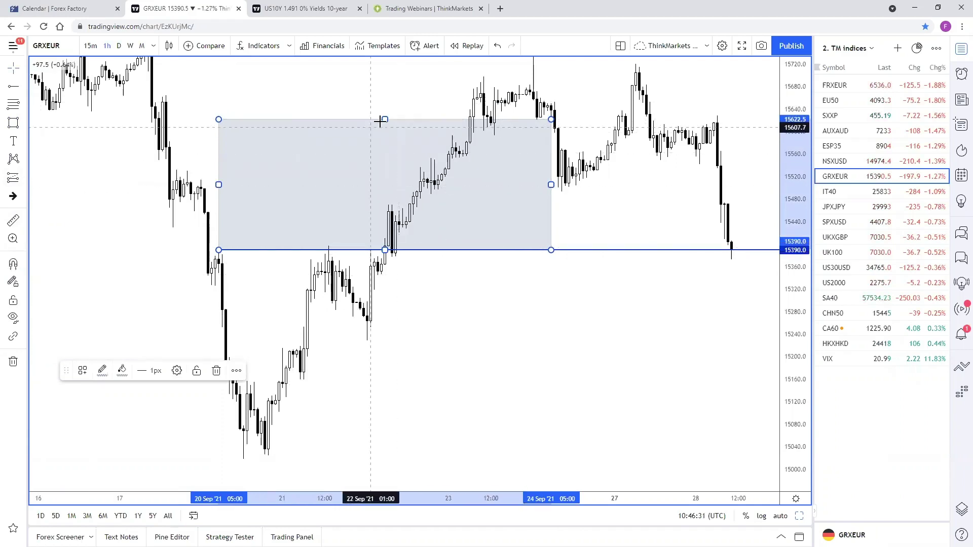
left_click_drag(385, 119, 384, 125)
left_click_drag(467, 208, 662, 271)
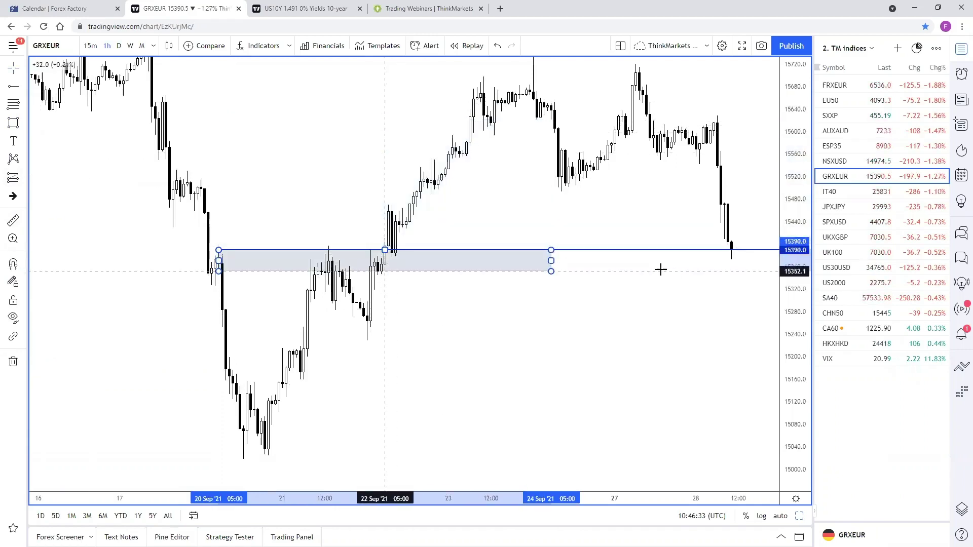
left_click_drag(551, 260, 746, 261)
left_click_drag(784, 292, 784, 315)
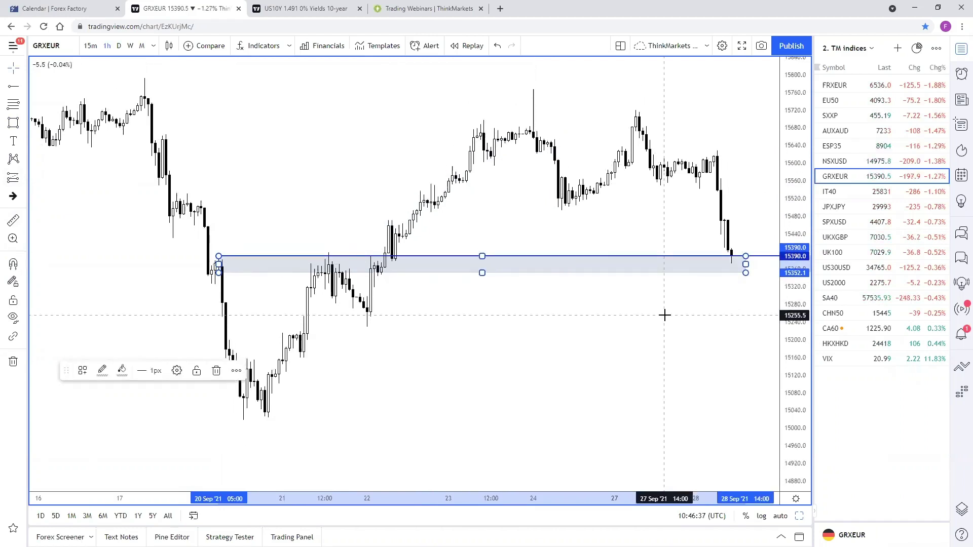
left_click(664, 316)
With magnet snapping on, draw a Fibonacci retracement from the 20 September low at 15019.5 to the 24 September high at 15766.5
scroll(682, 291, "down", 1)
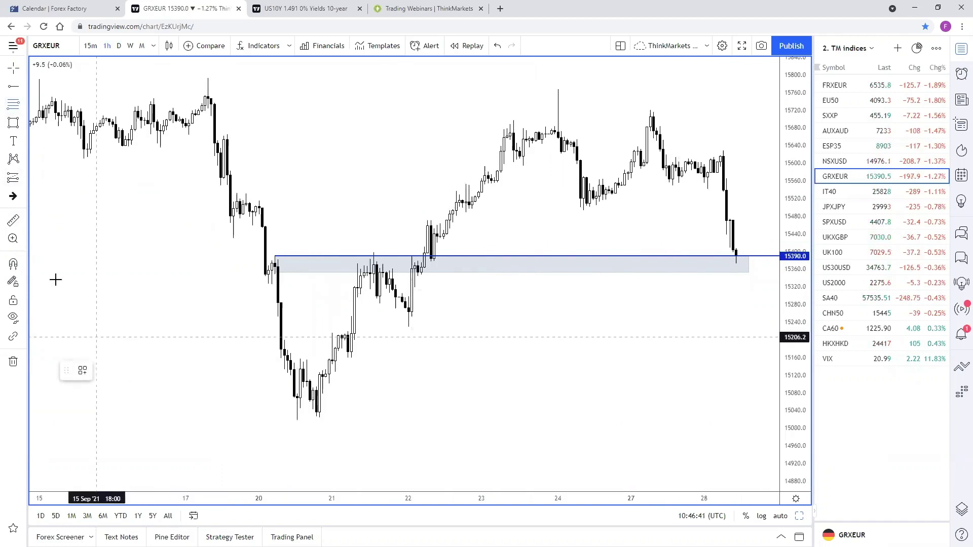
left_click(13, 264)
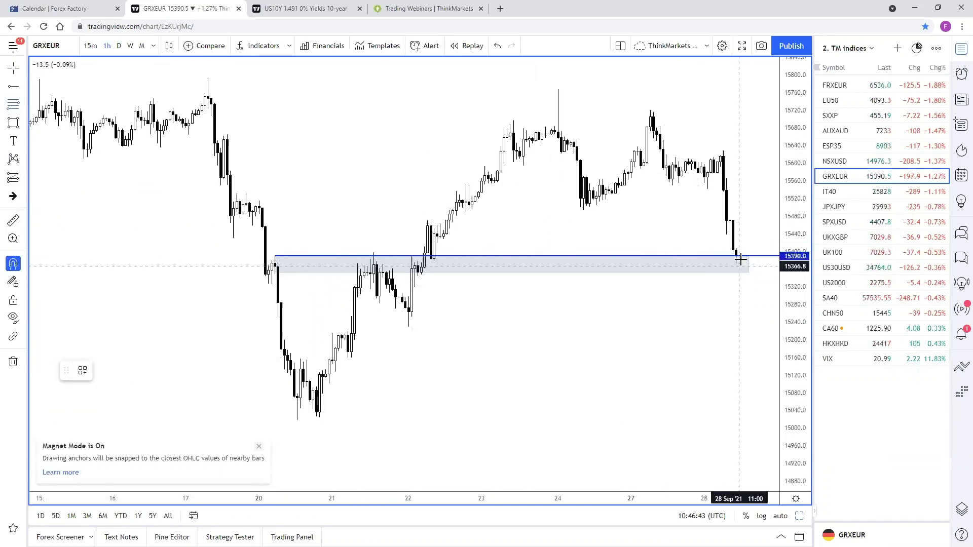
left_click(296, 414)
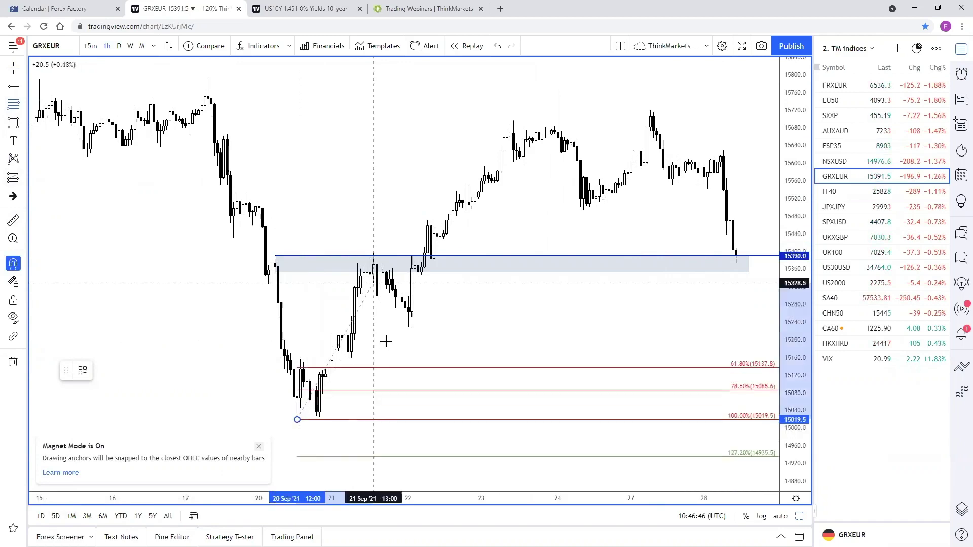
left_click(559, 84)
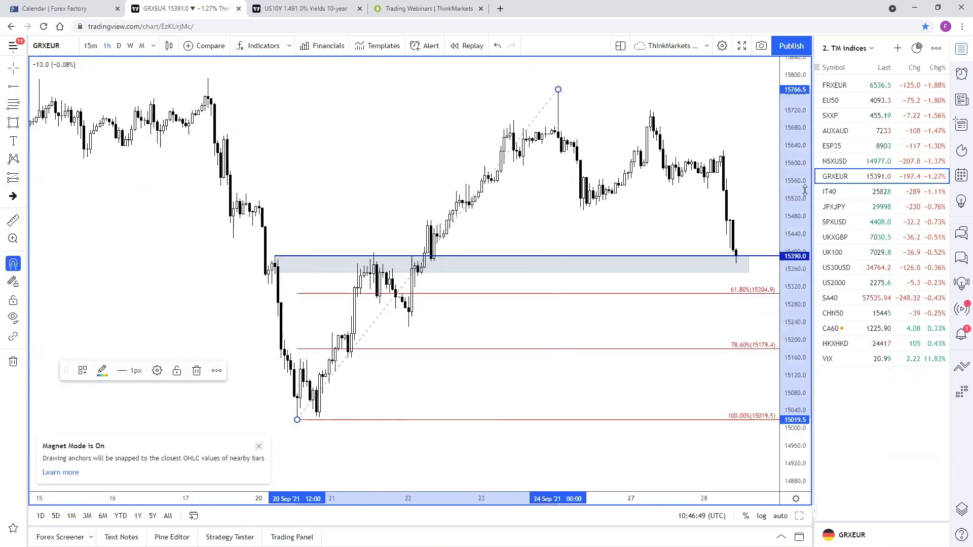
Extend the shaded rectangle's end date to 29 September 08:00
mouse_move(750, 213)
left_mouse_down()
mouse_move(714, 253)
mouse_move(773, 254)
left_mouse_up()
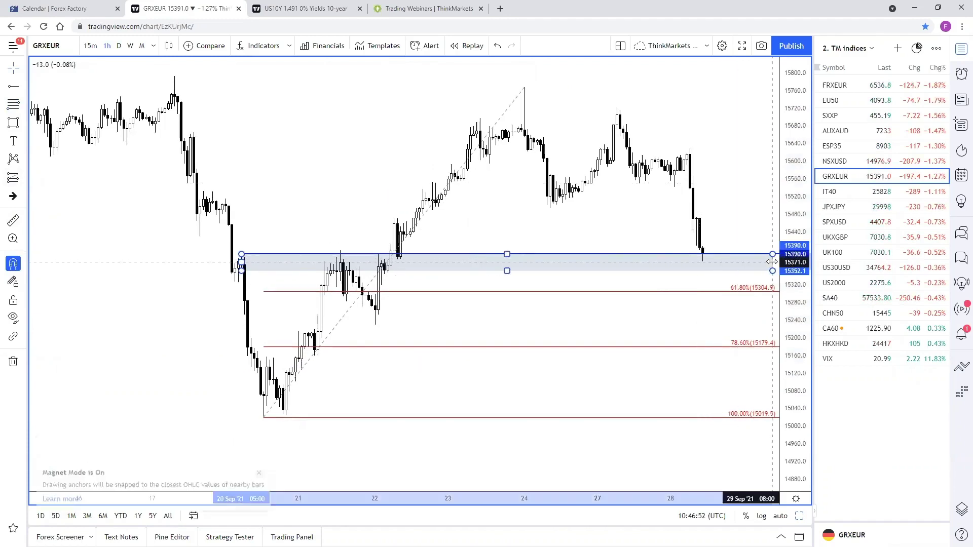
left_click(570, 226)
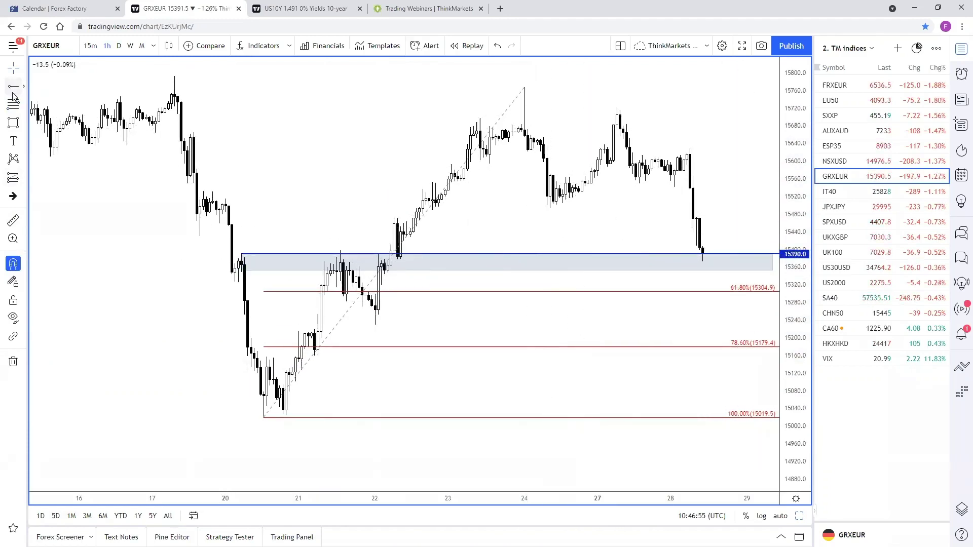
Draw horizontal rays at 15494.0 from 24 September 08:00 and at 15298.5 from 22 September 00:00
left_click(550, 208)
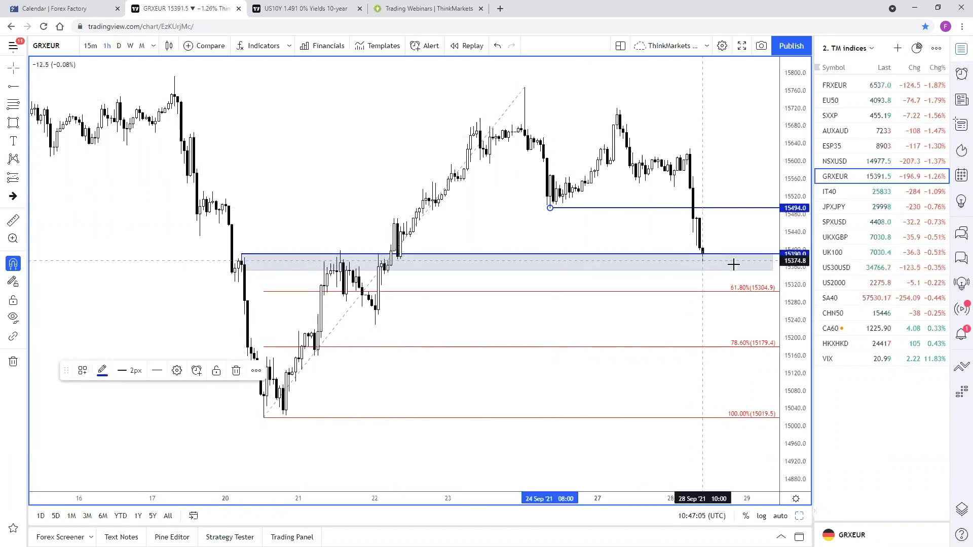
left_click(771, 262)
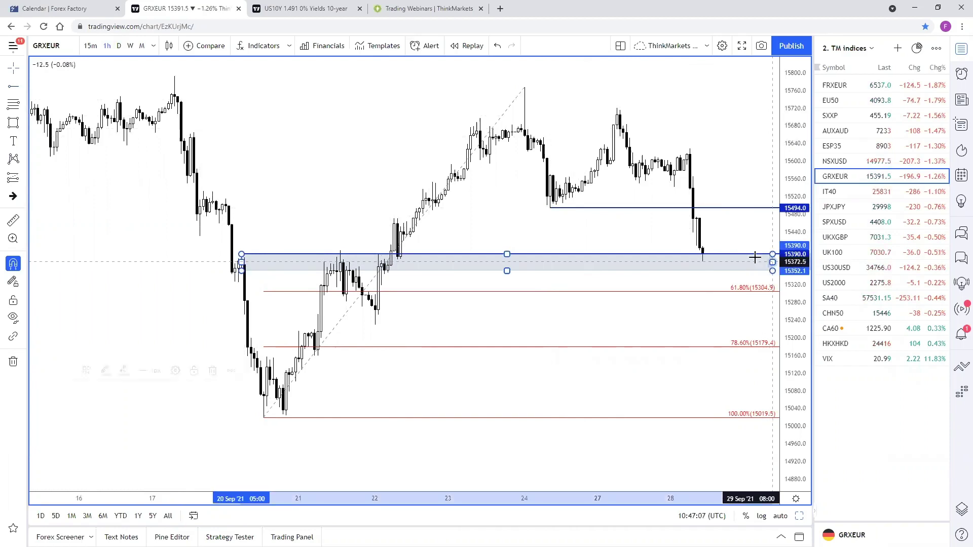
left_click(658, 312)
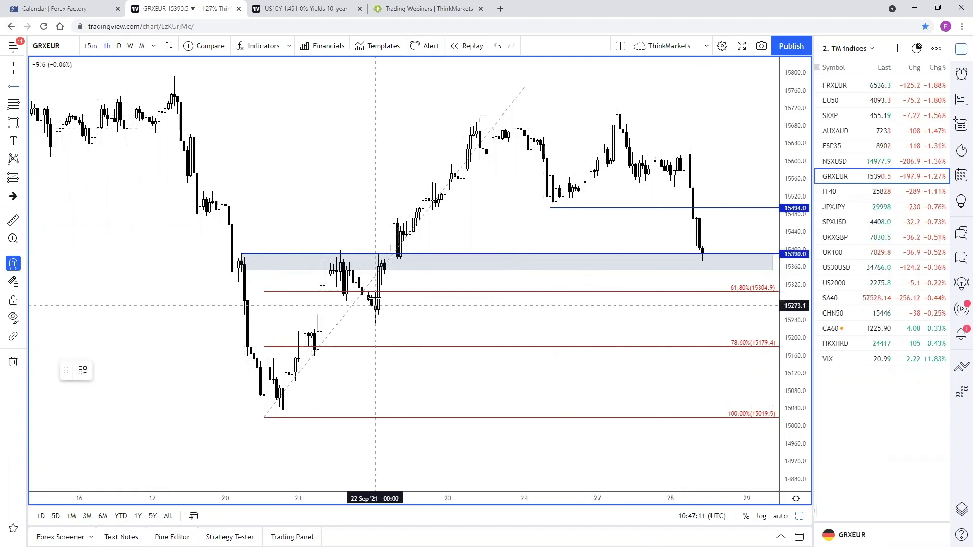
left_click(375, 294)
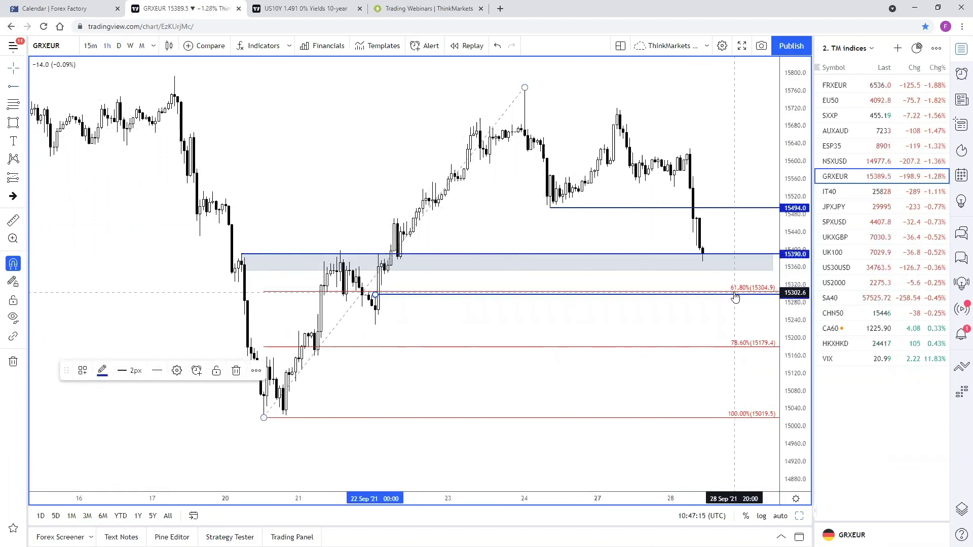
Delete the shaded rectangle below the 15390.0 ray
left_click(752, 266)
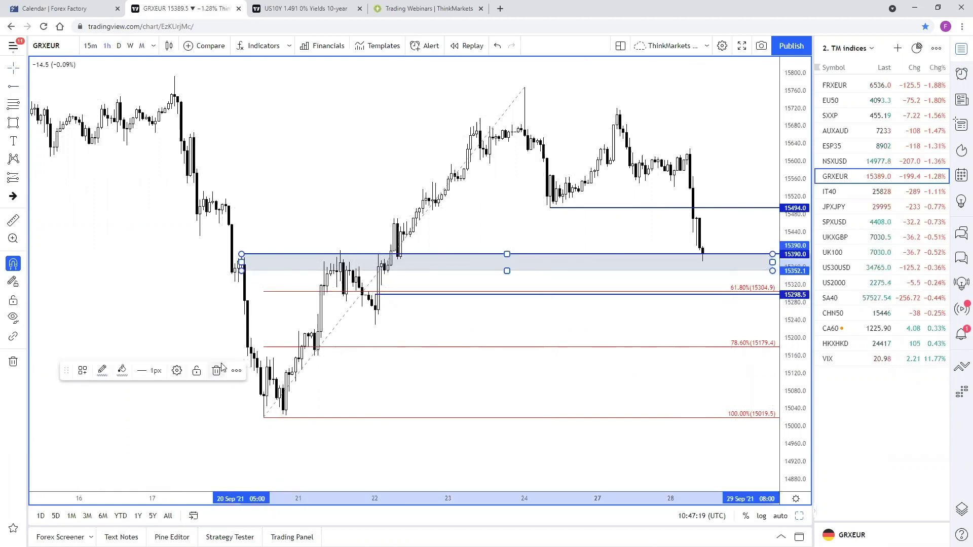
left_click(217, 371)
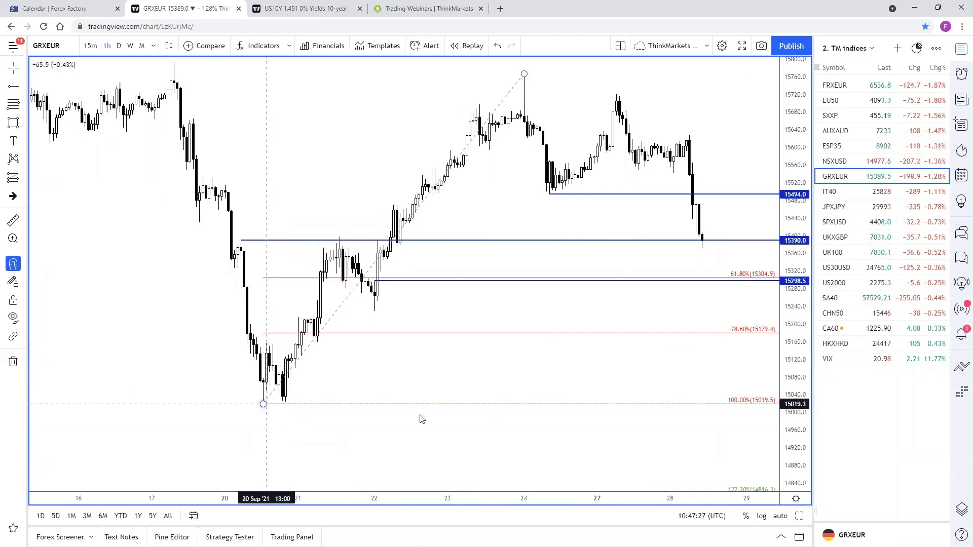
Apply the red drawing template to the 15494.0 ray and sync it to all charts
left_click(735, 194)
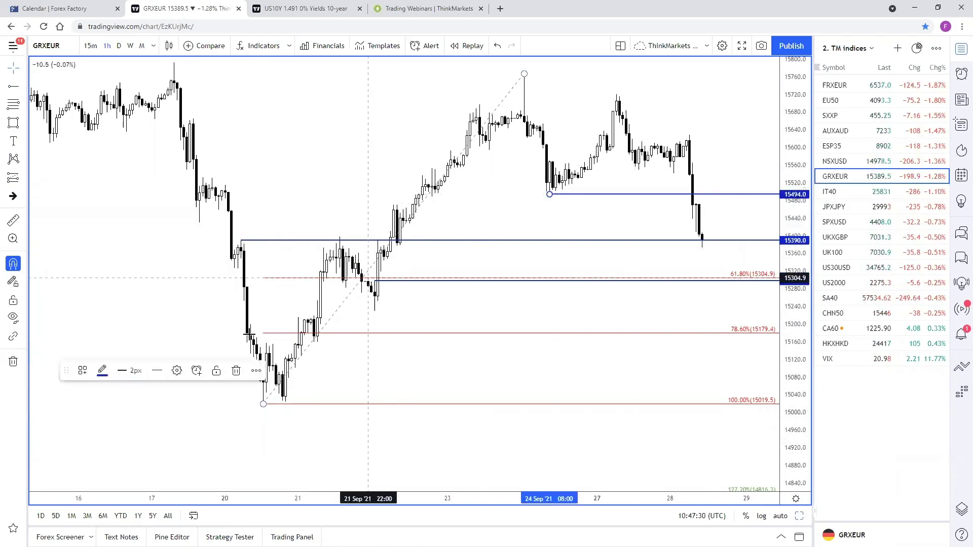
left_click(83, 371)
left_click(102, 470)
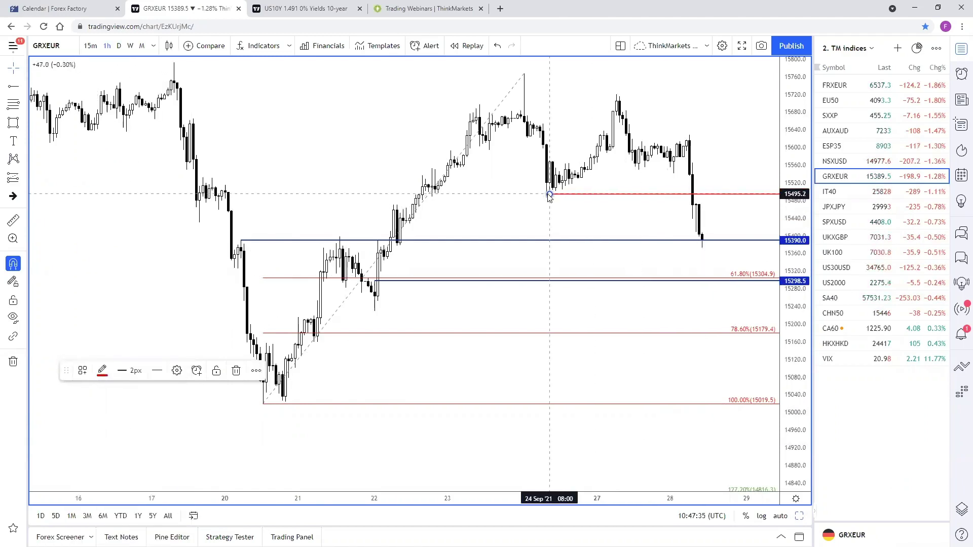
left_click(256, 371)
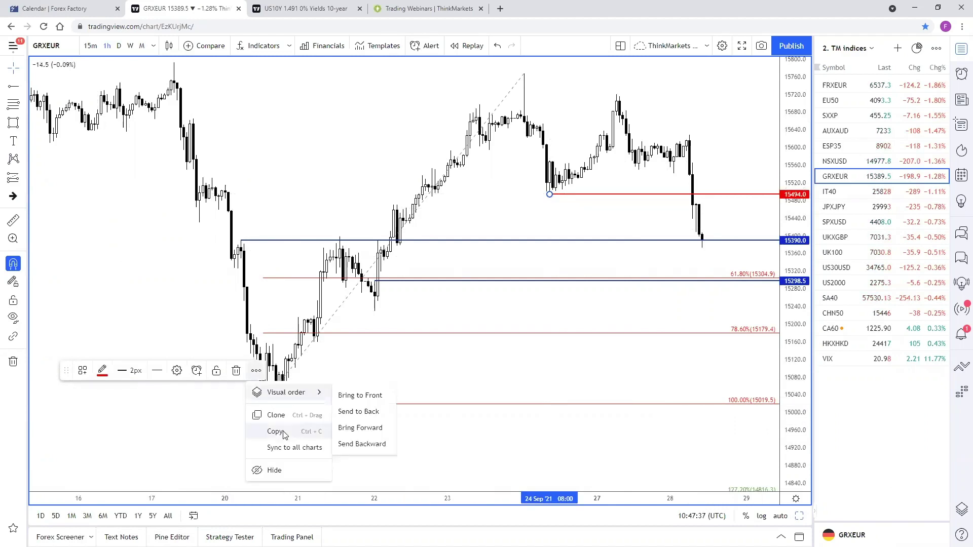
left_click(277, 448)
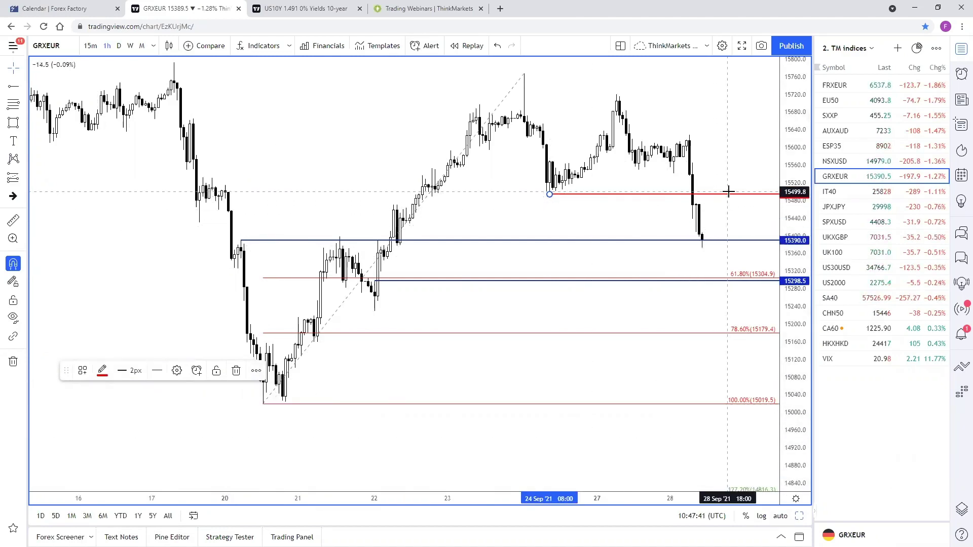
Restore the multi-chart layout and check the levels on the maximized weekly GRXEUR chart before returning to the layout
left_click(799, 517)
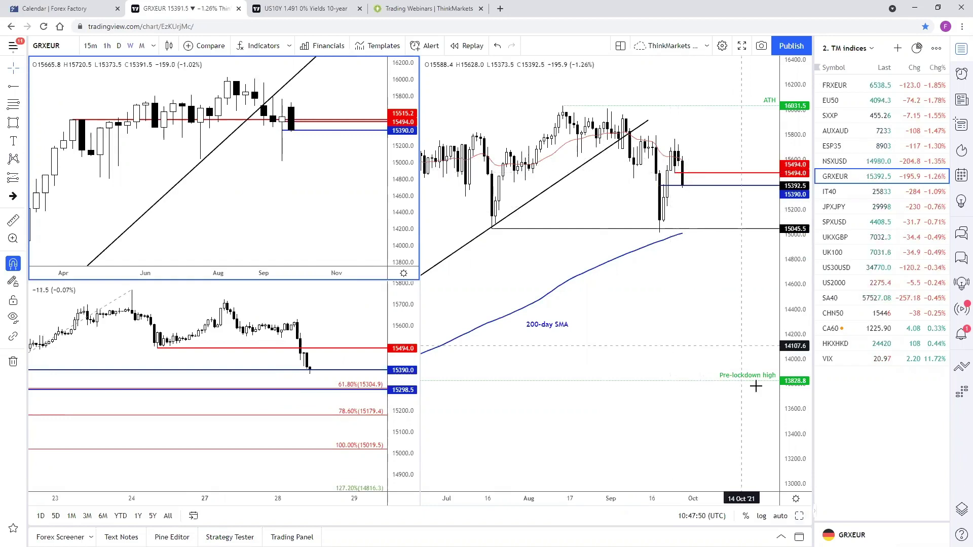
key("alt+Return")
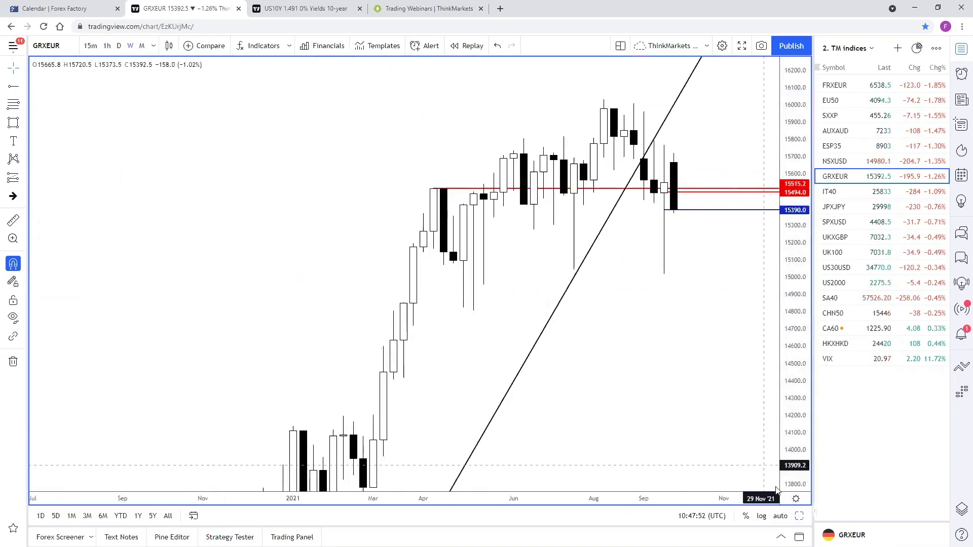
left_click(799, 516)
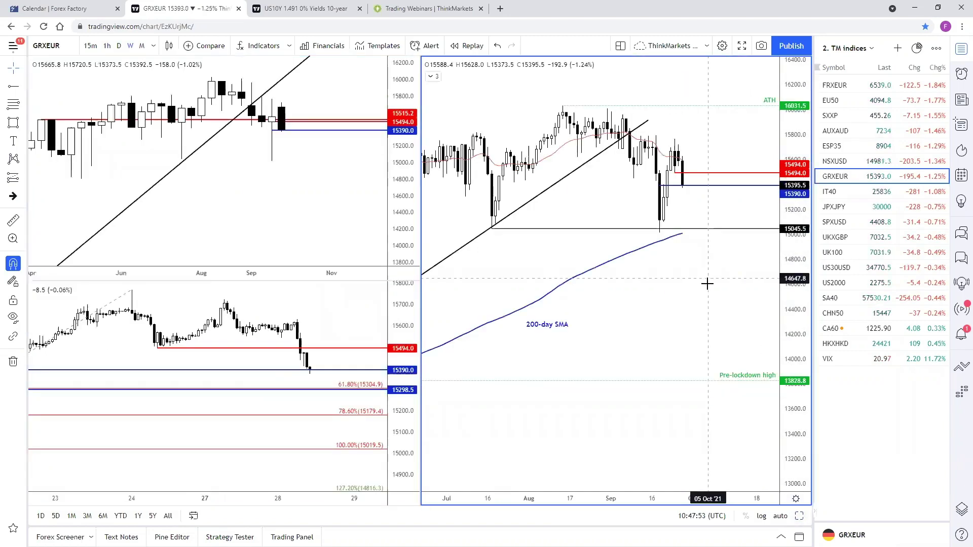
Maximize the GRXEUR daily chart and frame the March to September candles with the GER40 Daily title in view
left_click(799, 513)
scroll(729, 342, "up", 2)
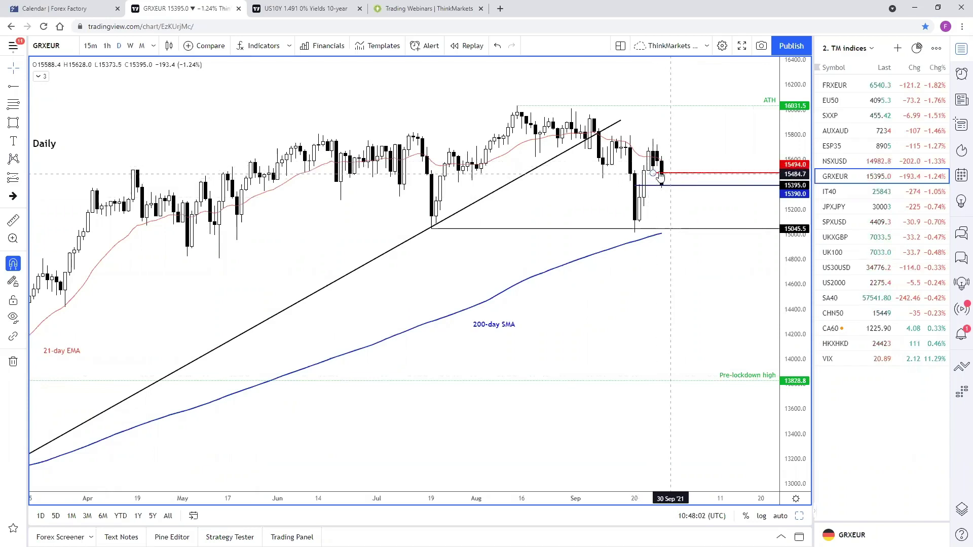
scroll(678, 269, "down", 1)
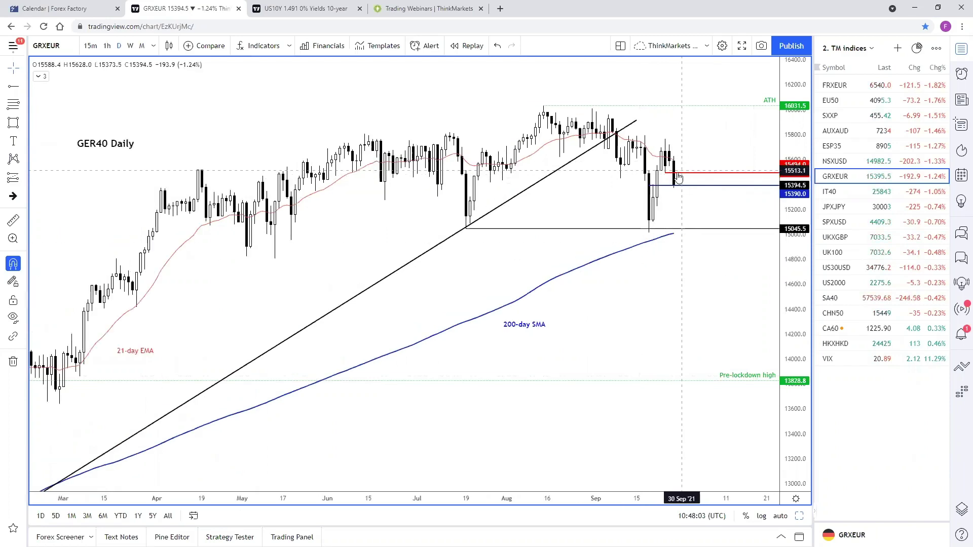
left_click_drag(686, 303, 708, 289)
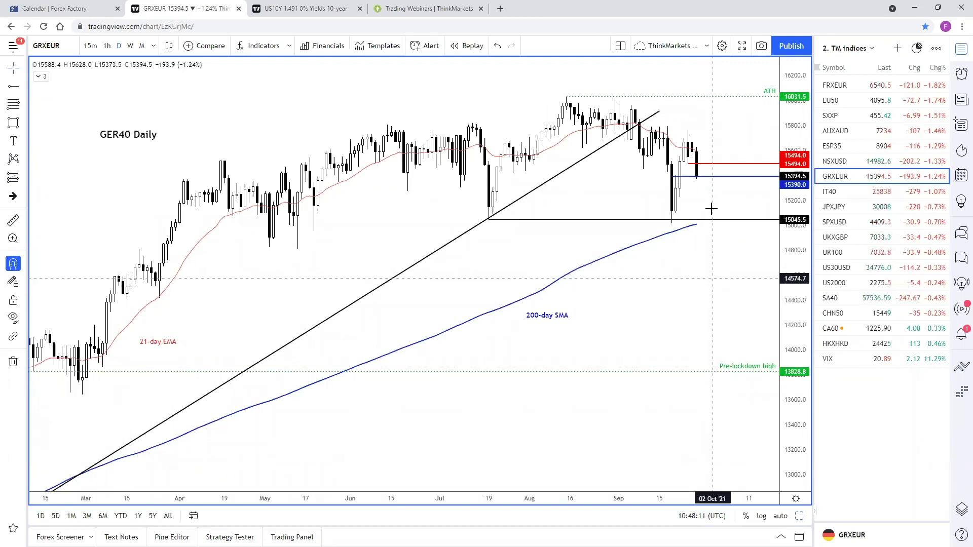
Switch the watchlist to 1. TM FOREX and from there to 3. TM Commodities
left_click(854, 50)
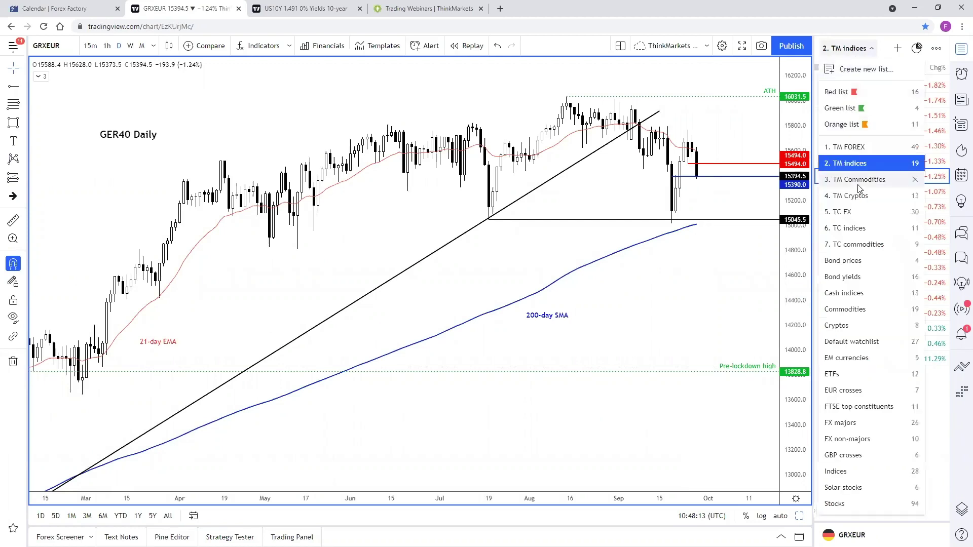
left_click(858, 147)
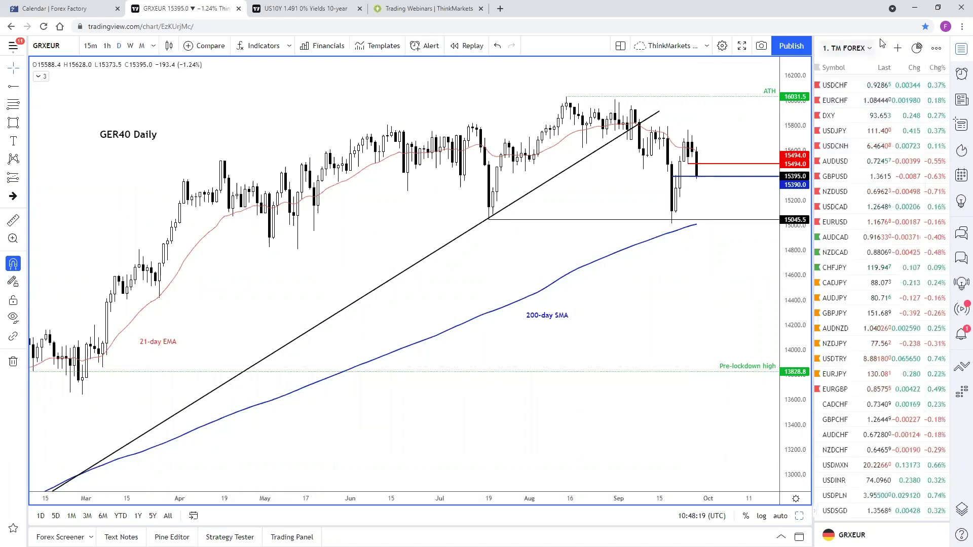
left_click(863, 48)
left_click(880, 180)
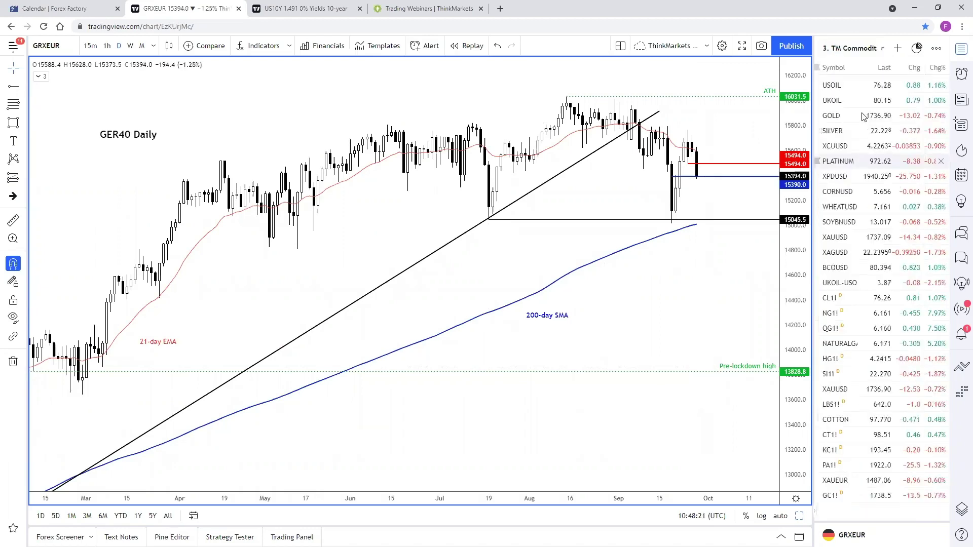
Open the GOLD chart and move the Gold daily title to the empty area just below the 1900.00 line
left_click(855, 117)
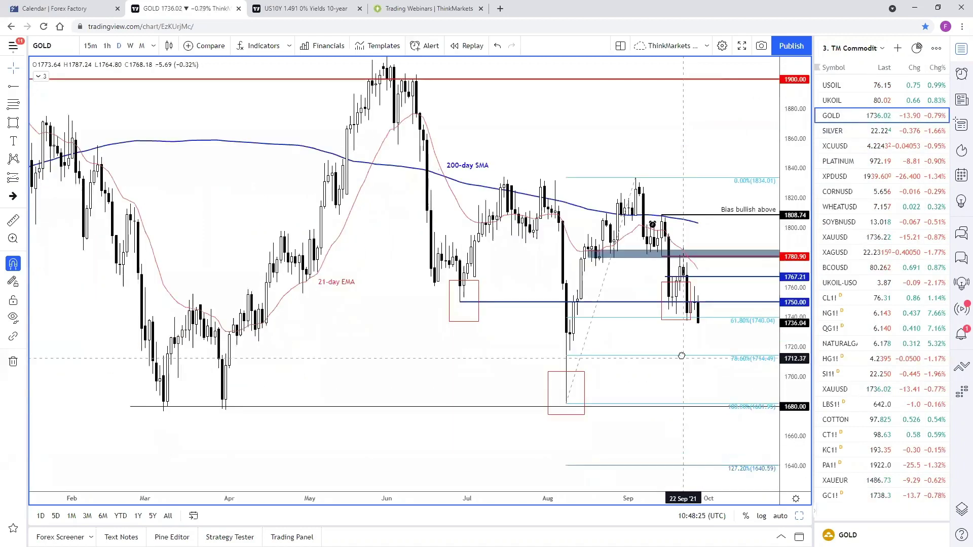
left_click_drag(787, 286, 787, 312)
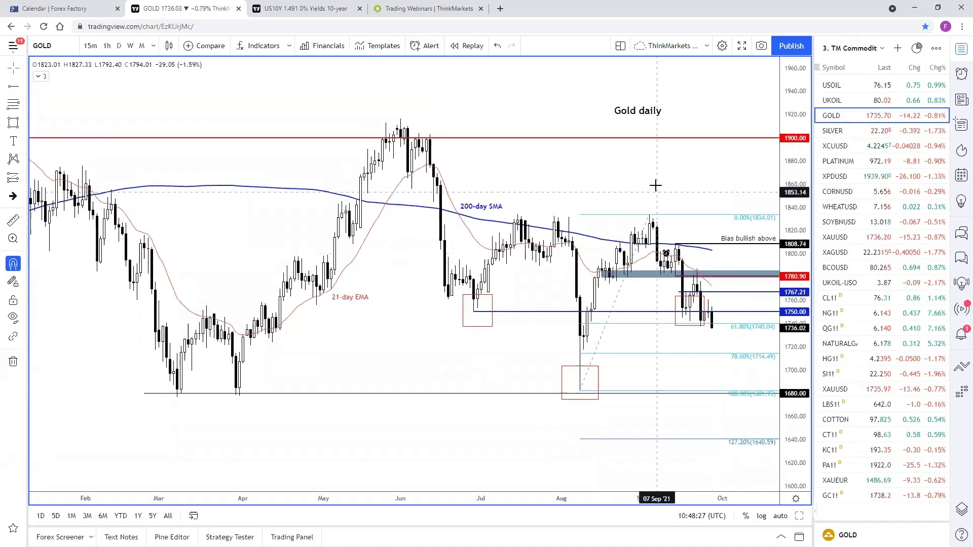
left_click_drag(595, 151, 556, 174)
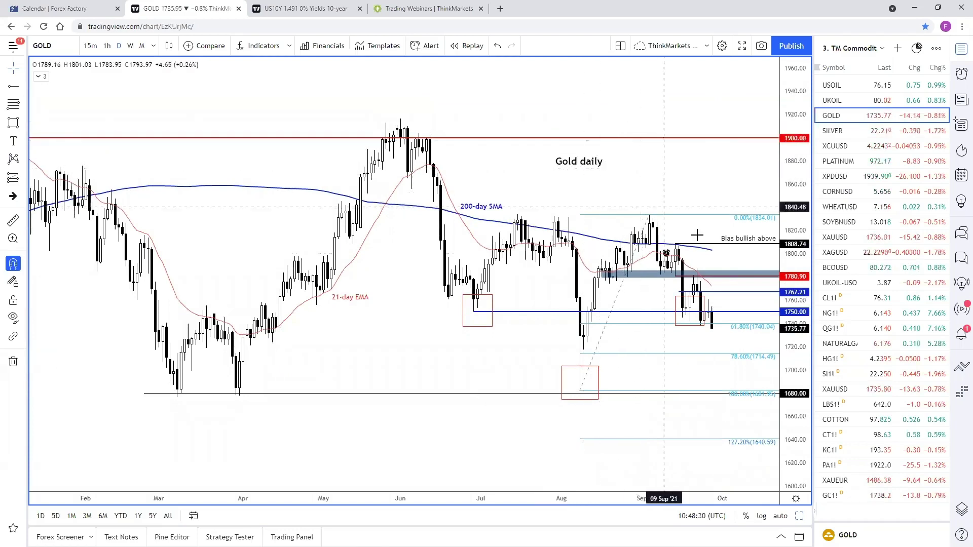
Delete the three red rectangles marking the June, August and September 2021 lows on the GOLD daily chart
scroll(657, 183, "down", 3)
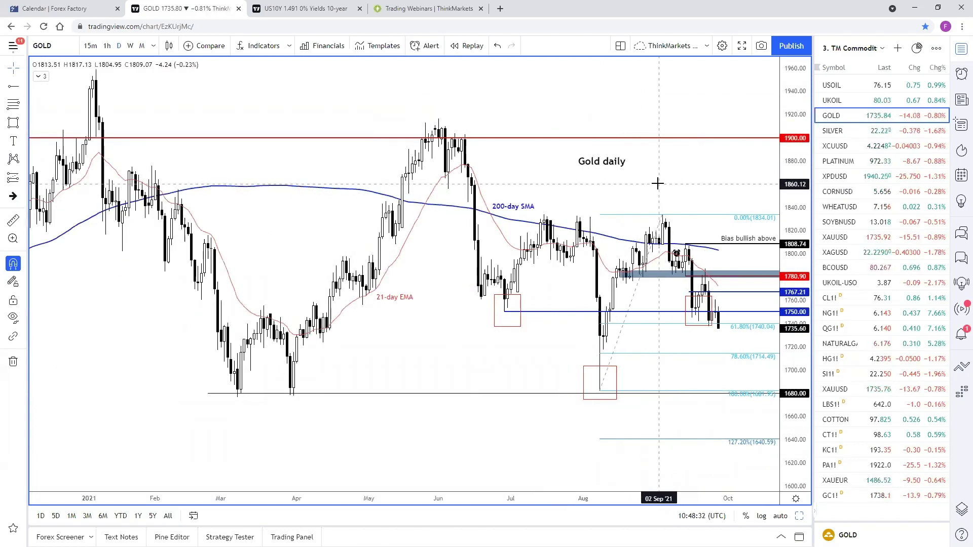
scroll(672, 185, "down", 3)
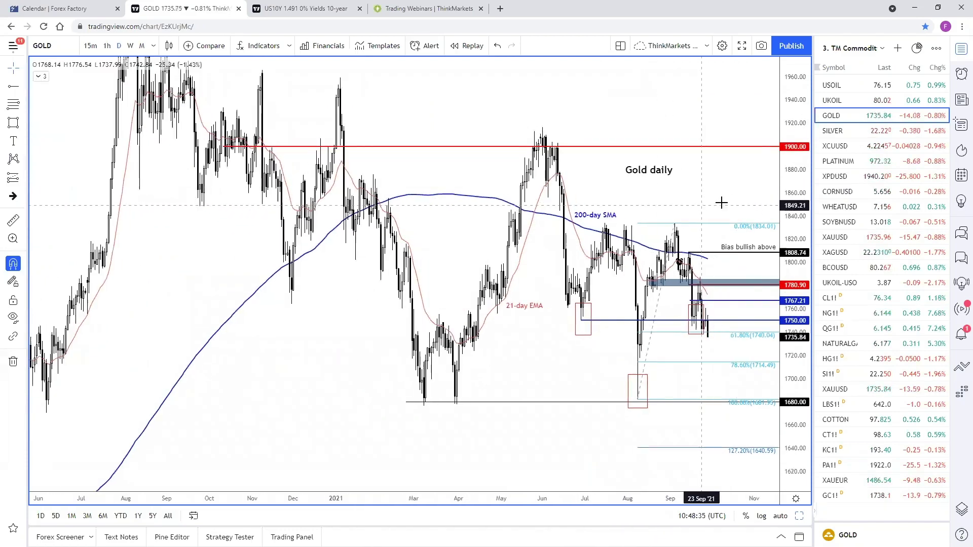
left_click_drag(781, 200, 777, 294)
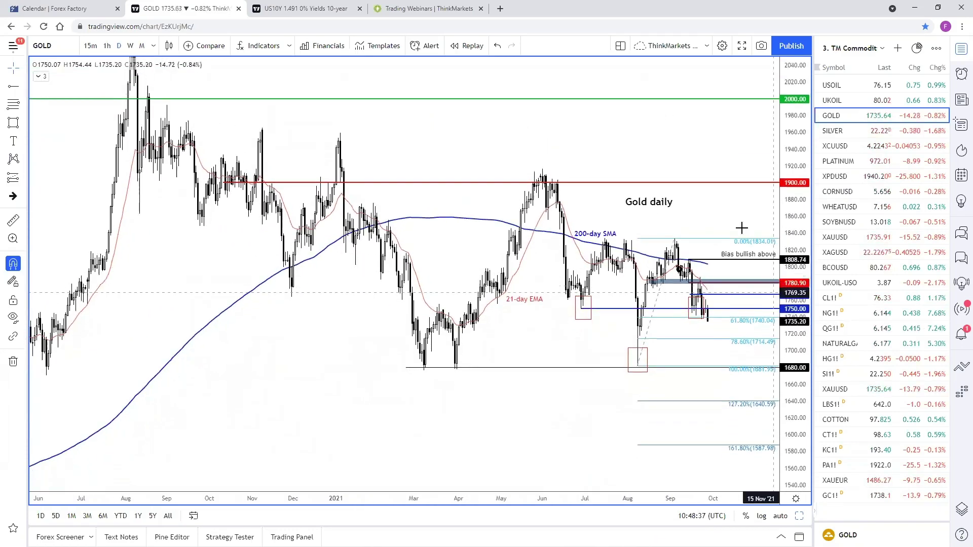
left_click_drag(713, 274, 708, 274)
left_click(700, 302)
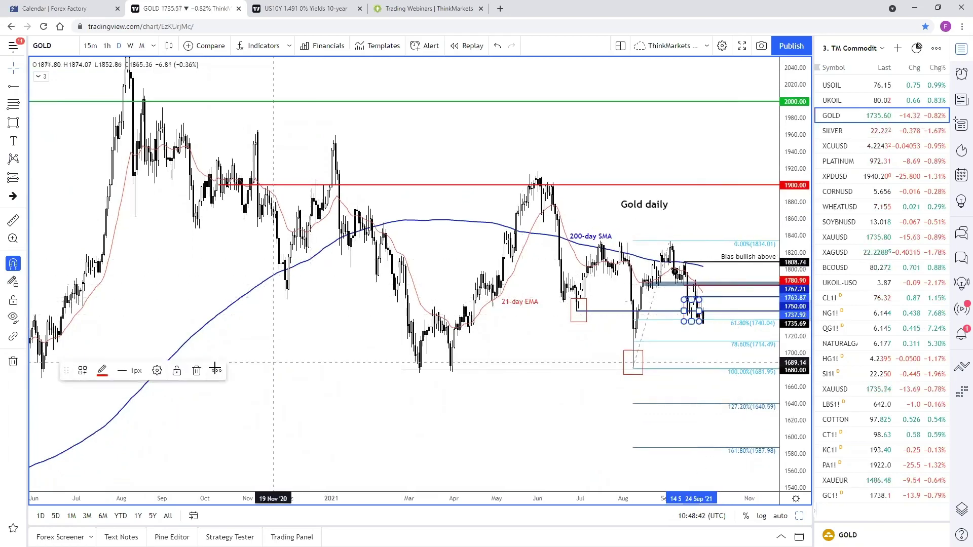
left_click_drag(325, 345, 293, 351)
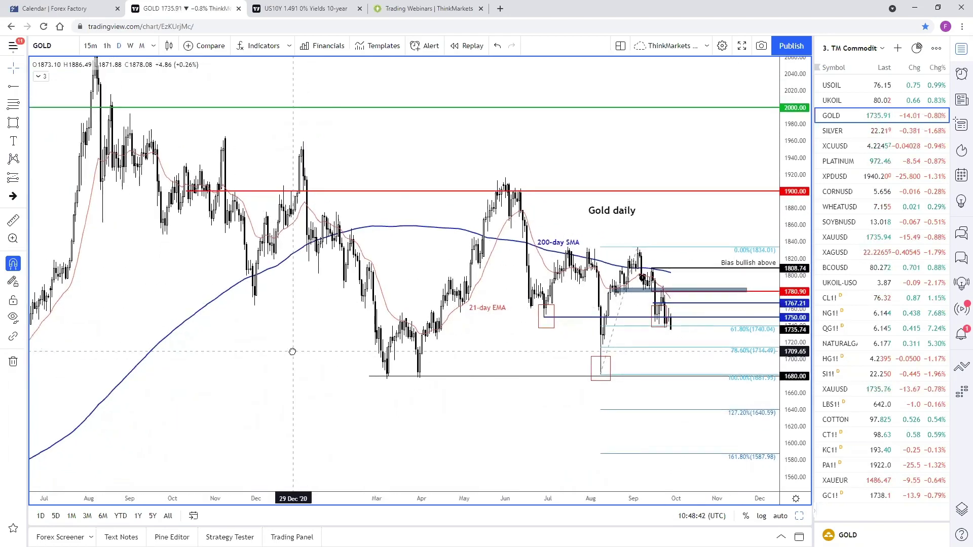
left_click(651, 306)
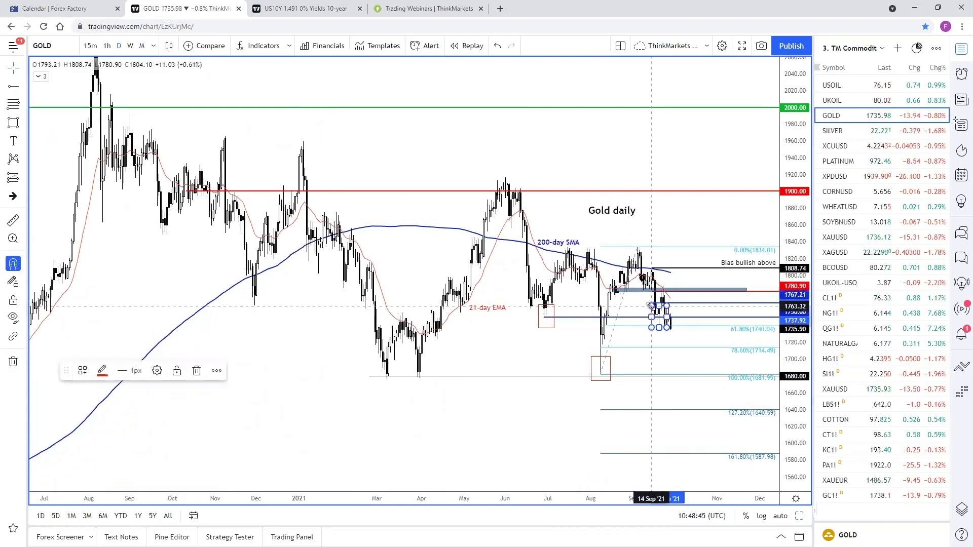
left_click(198, 370)
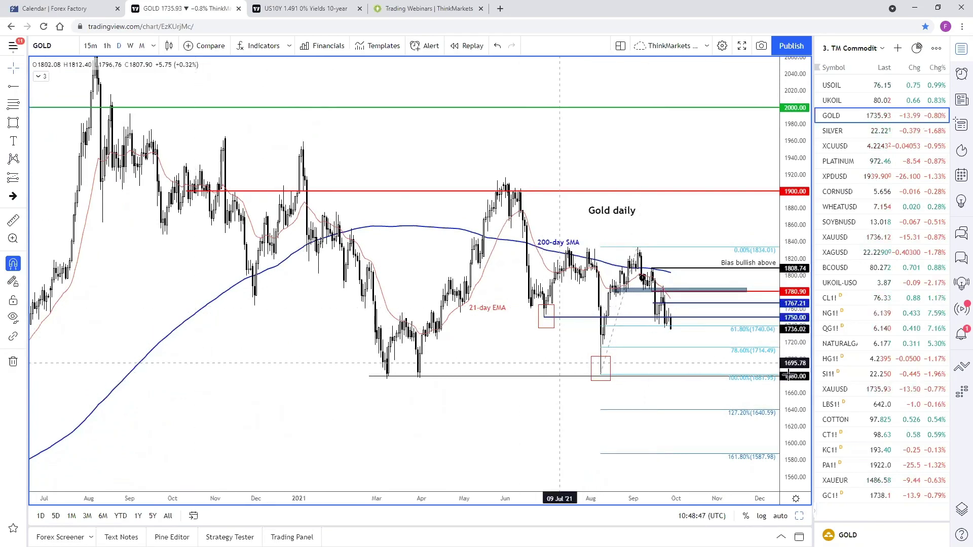
left_click(554, 314)
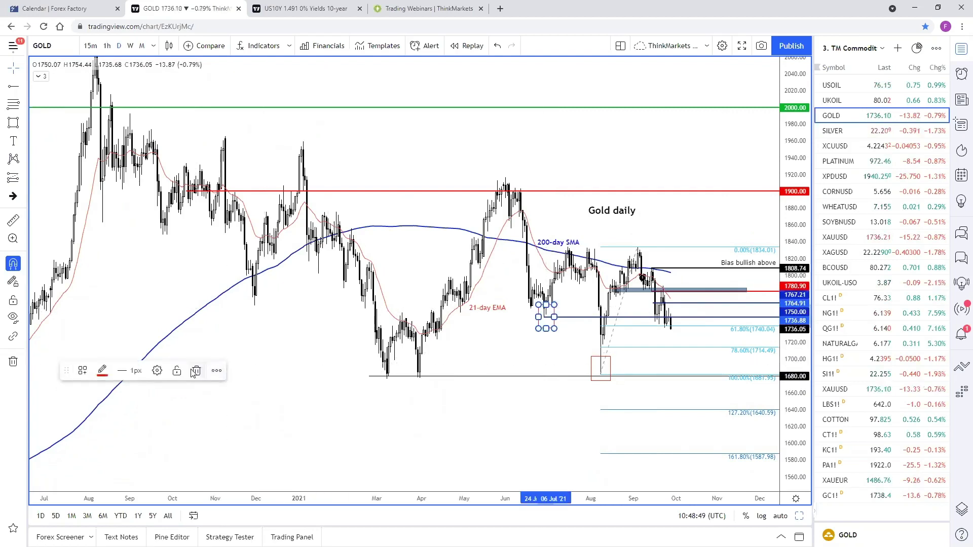
key("Delete")
left_click(598, 358)
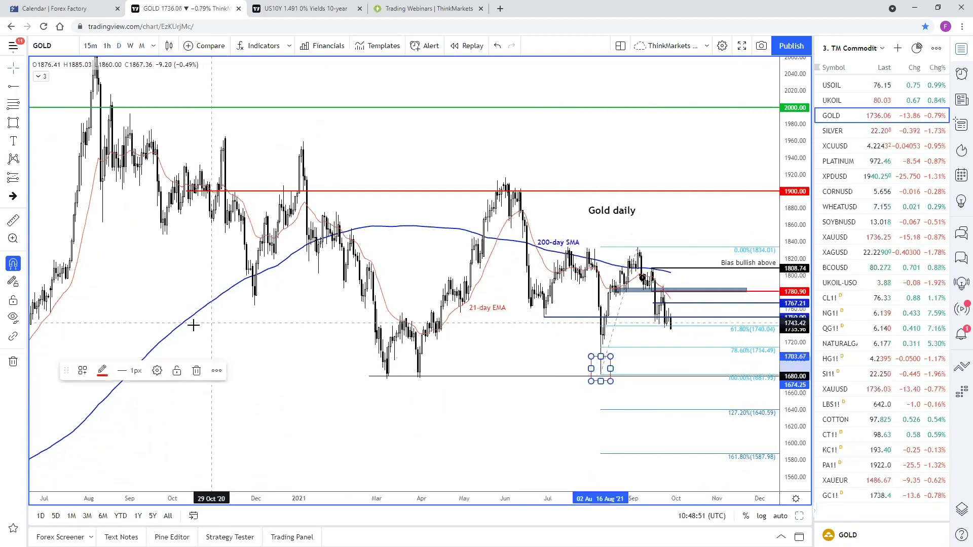
left_click(198, 371)
Move the 200-day SMA label above the average's early 2021 peak and the Gold daily title between the 1900.00 and 2000.00 lines
left_click_drag(269, 324, 273, 357)
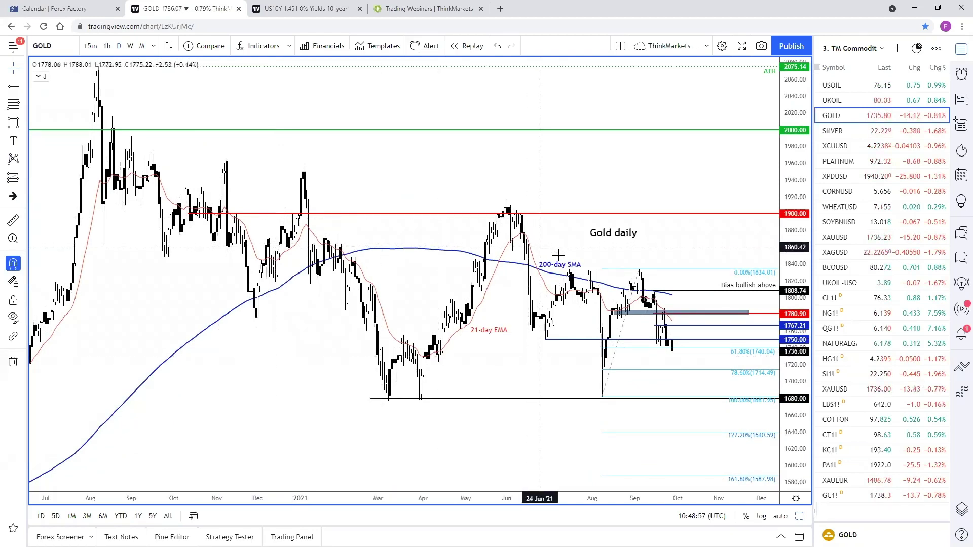
left_click_drag(560, 264, 551, 263)
left_click_drag(442, 243, 388, 236)
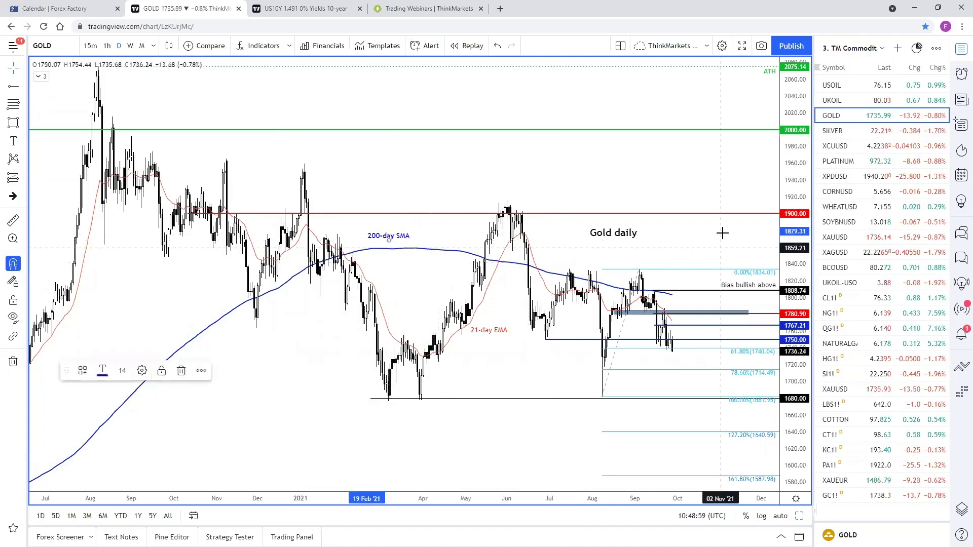
left_click_drag(632, 238, 693, 157)
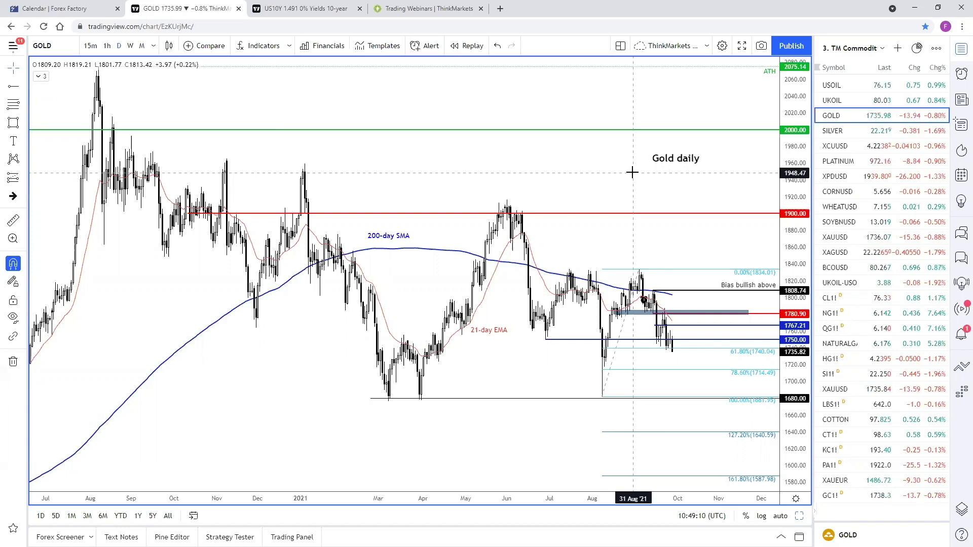
Examine GOLD's daily price history from the March 2020 low through the all-time high, including its position relative to the 200-day SMA
scroll(517, 192, "down", 5)
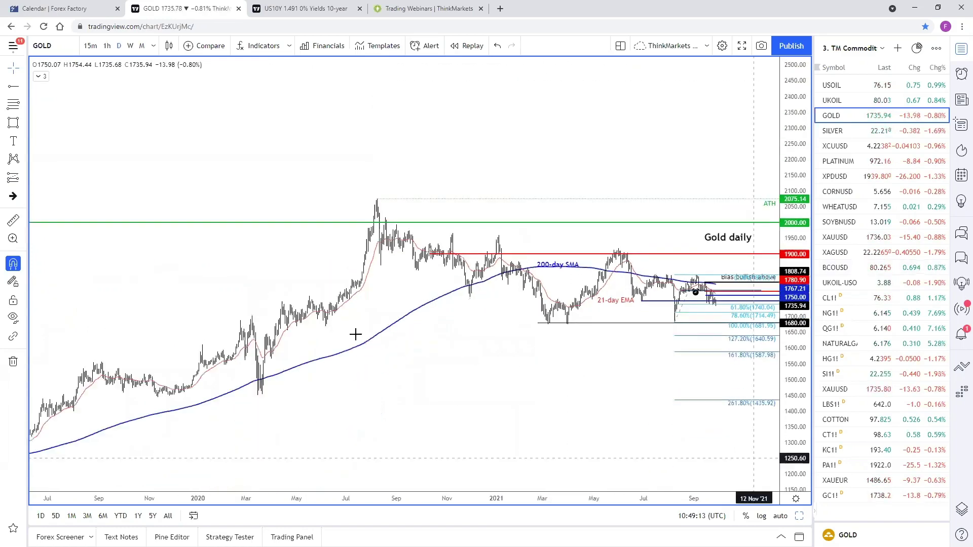
scroll(509, 314, "left", 5)
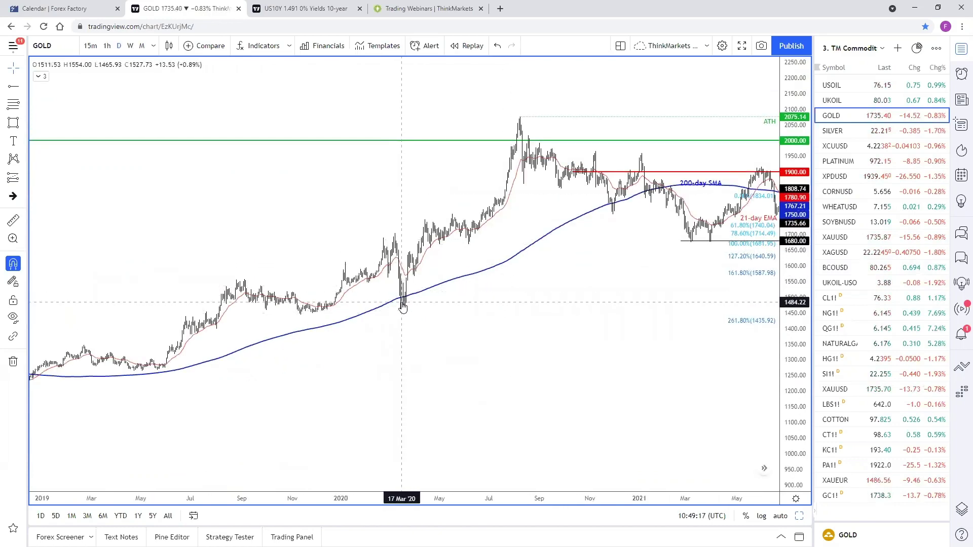
scroll(344, 326, "up", 2)
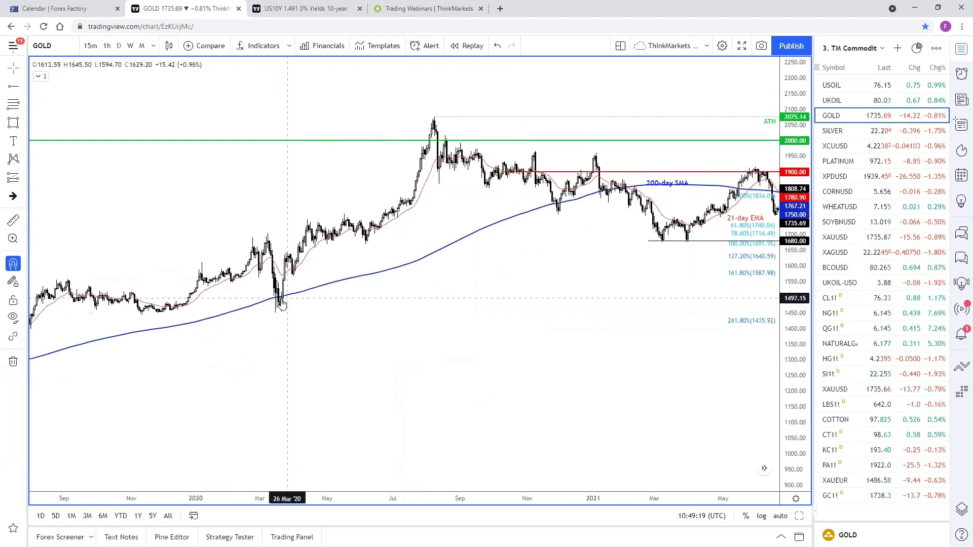
left_click_drag(436, 196, 441, 246)
left_click_drag(278, 366, 280, 404)
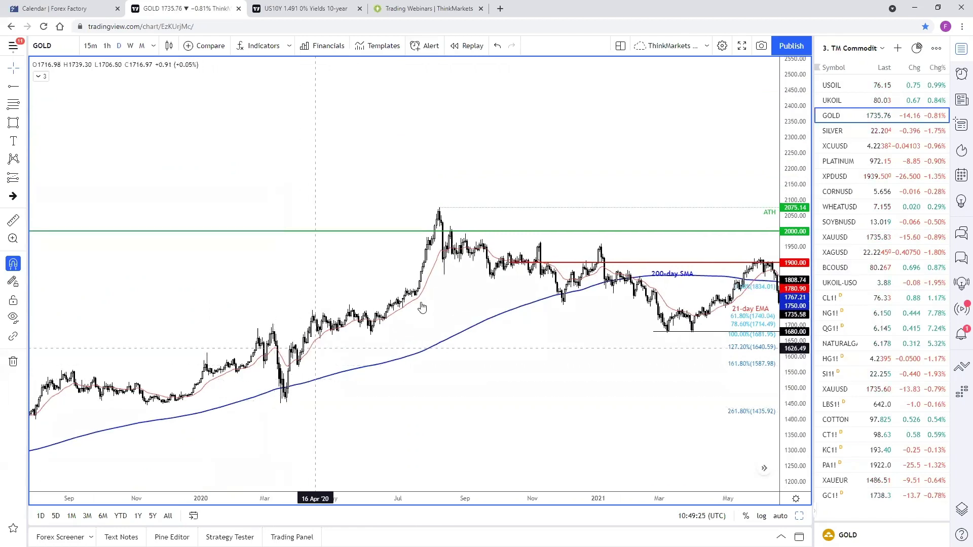
scroll(793, 317, "up", 3)
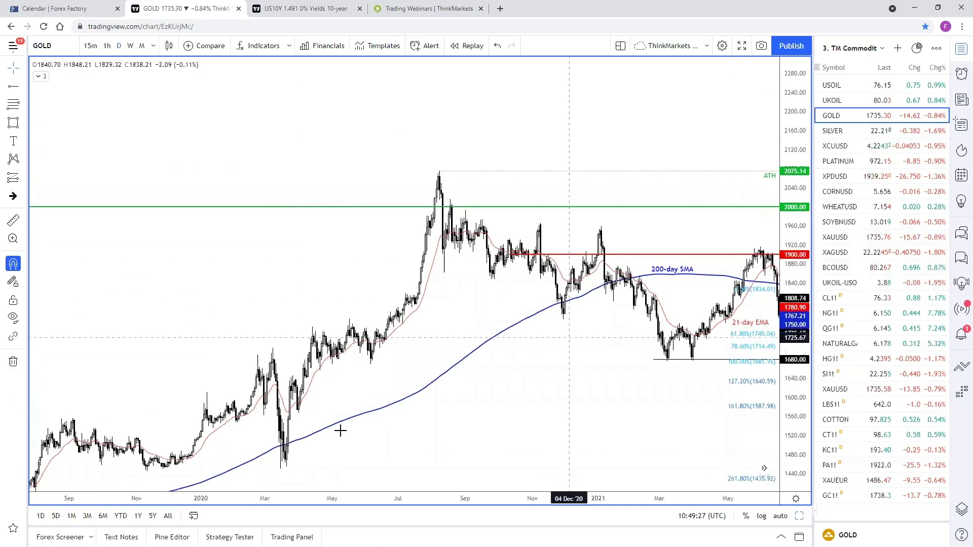
scroll(246, 444, "up", 2)
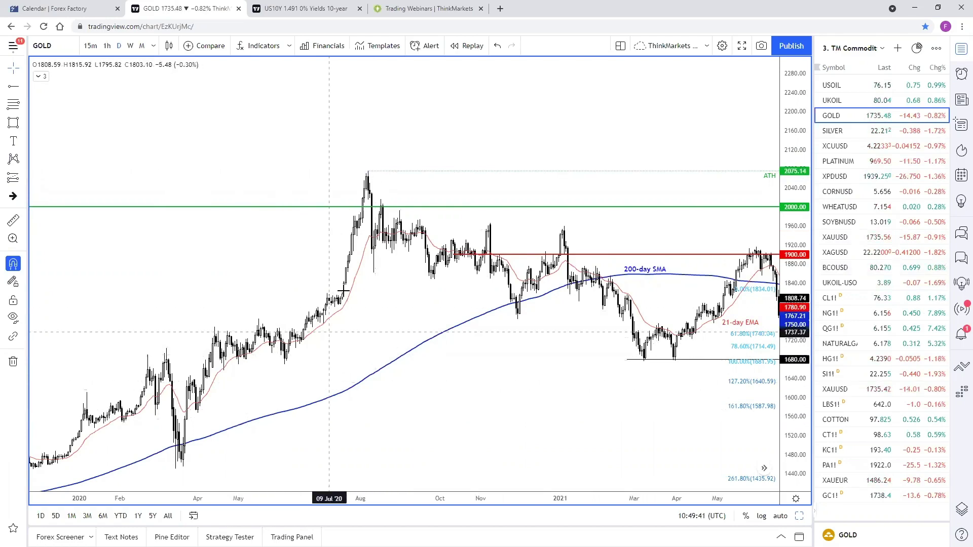
scroll(293, 196, "up", 2)
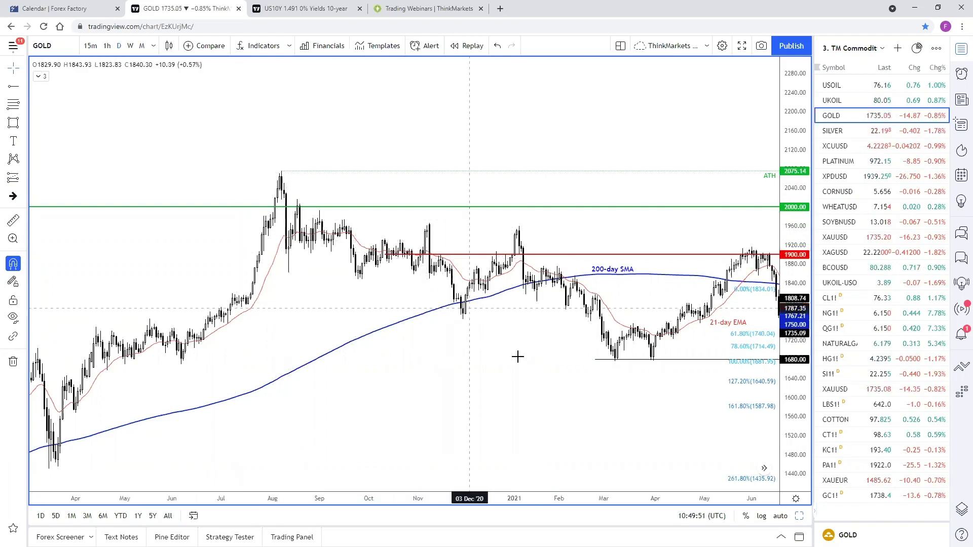
Frame the GOLD daily chart from the all-time high to the latest candles, with the title and Fibonacci levels in view
left_click_drag(554, 395, 486, 393)
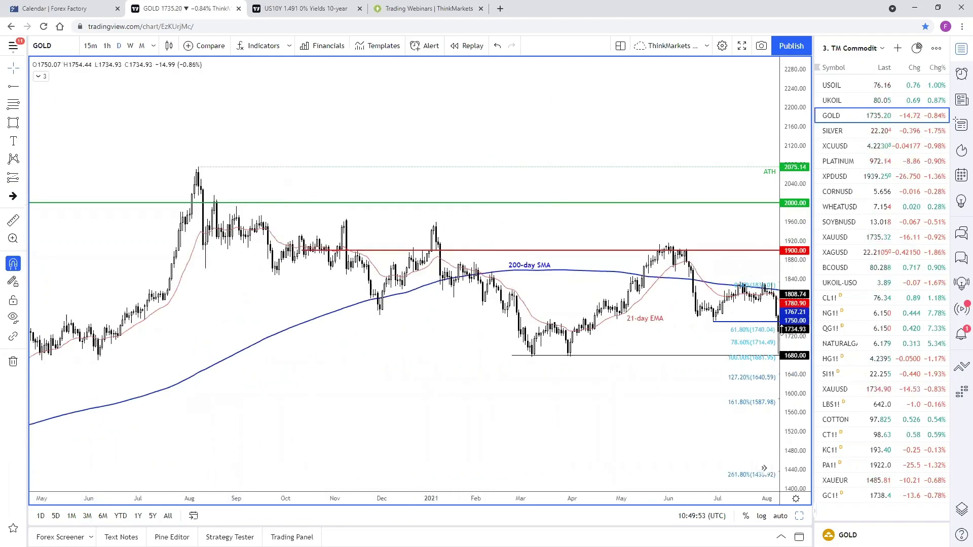
scroll(715, 234, "down", 2)
left_click_drag(602, 220, 550, 216)
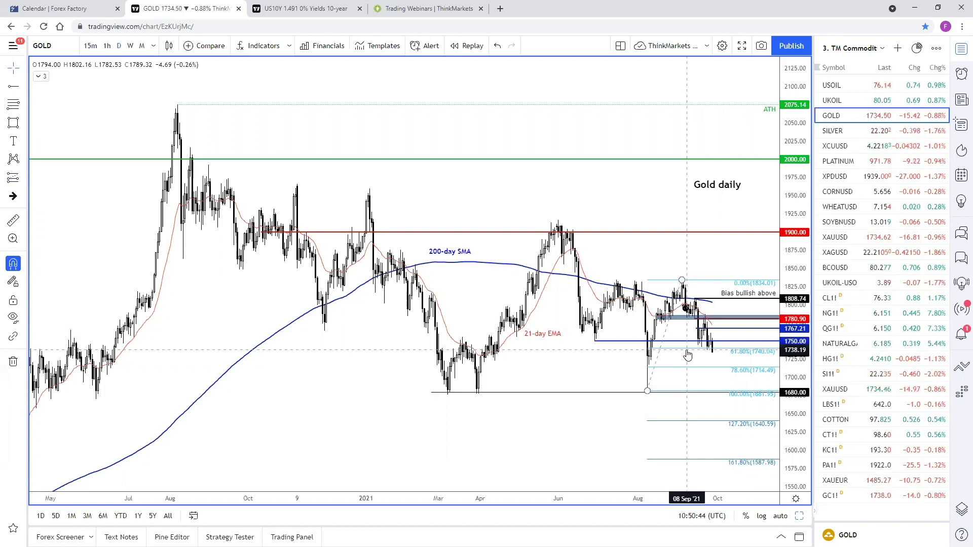
scroll(608, 370, "up", 2)
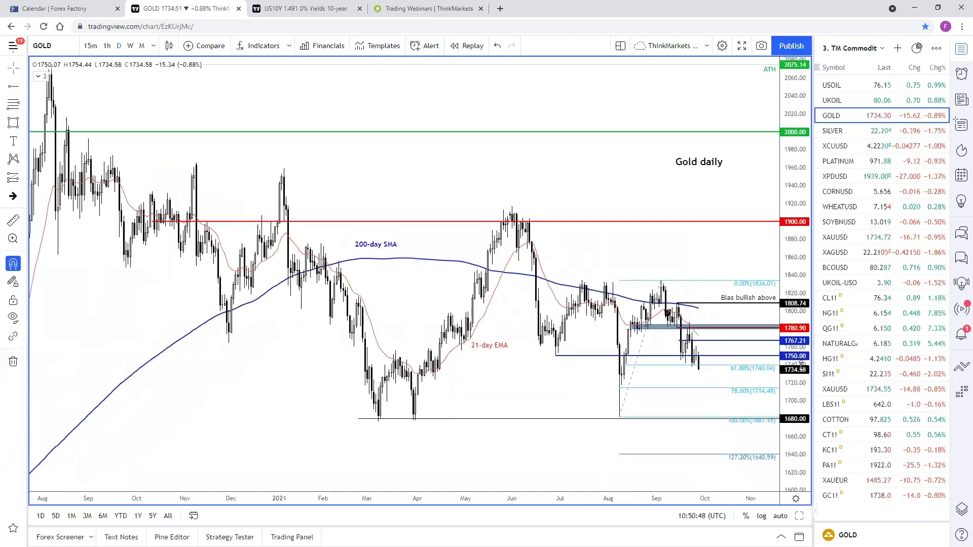
scroll(763, 341, "down", 1)
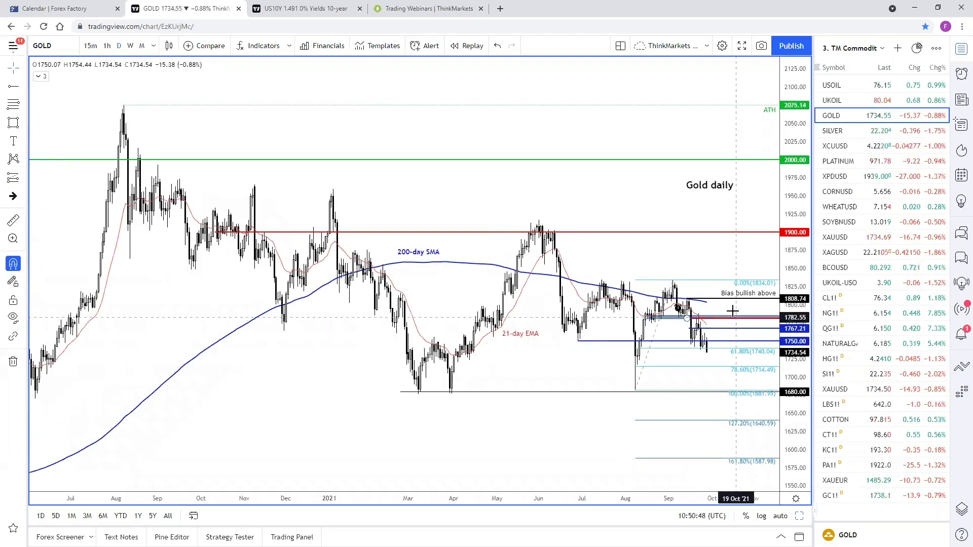
Switch the watchlist to 1. TM FOREX and review the DXY daily chart from August 2020 to the latest candles
left_click(865, 51)
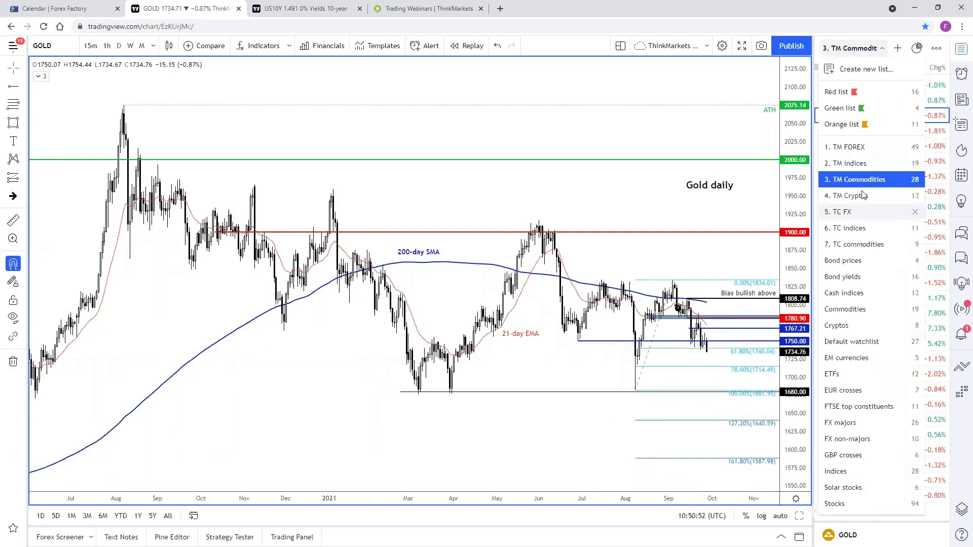
left_click(862, 147)
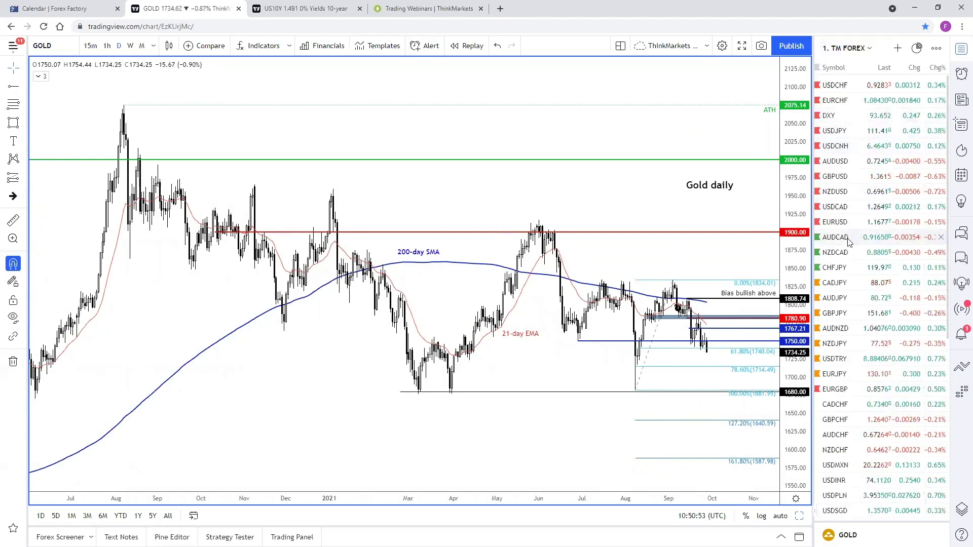
left_click(848, 121)
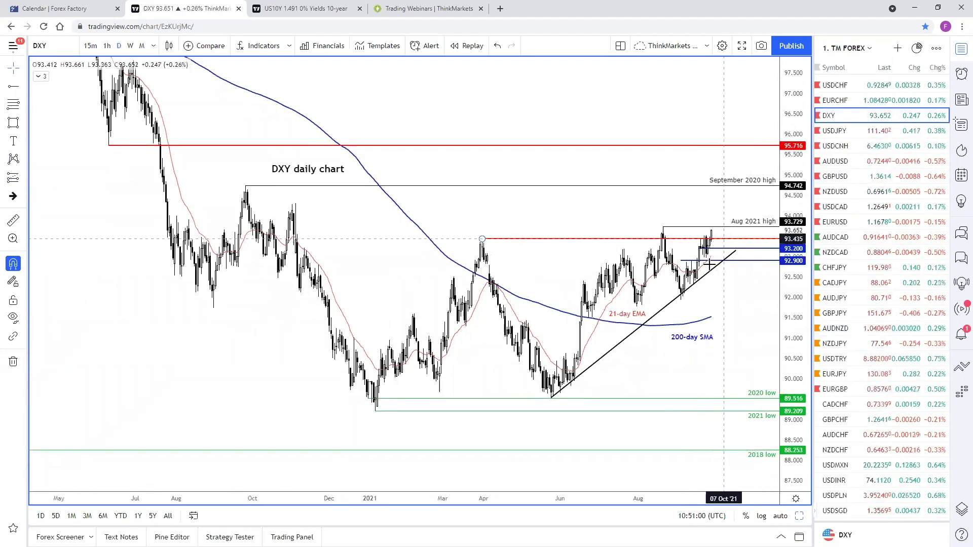
scroll(704, 236, "up", 2)
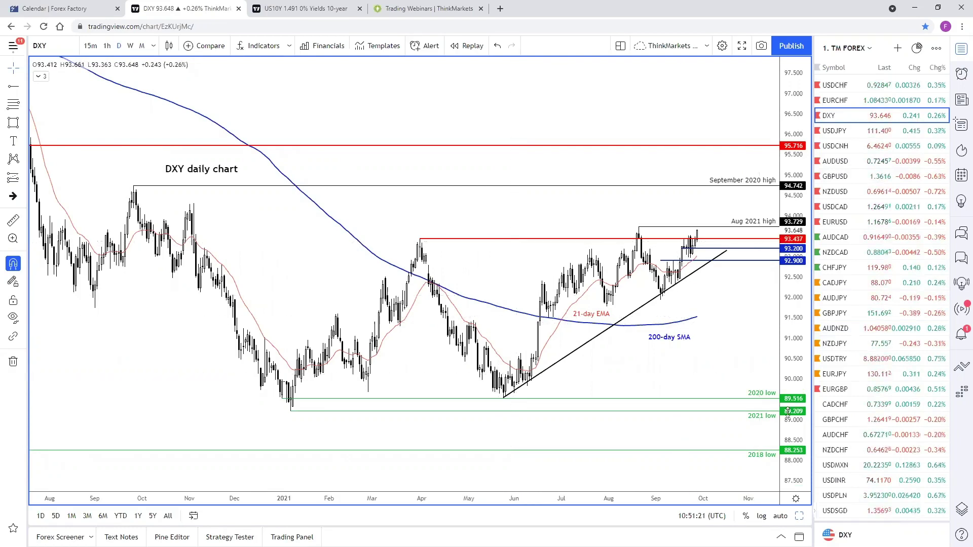
left_click_drag(791, 409, 751, 353)
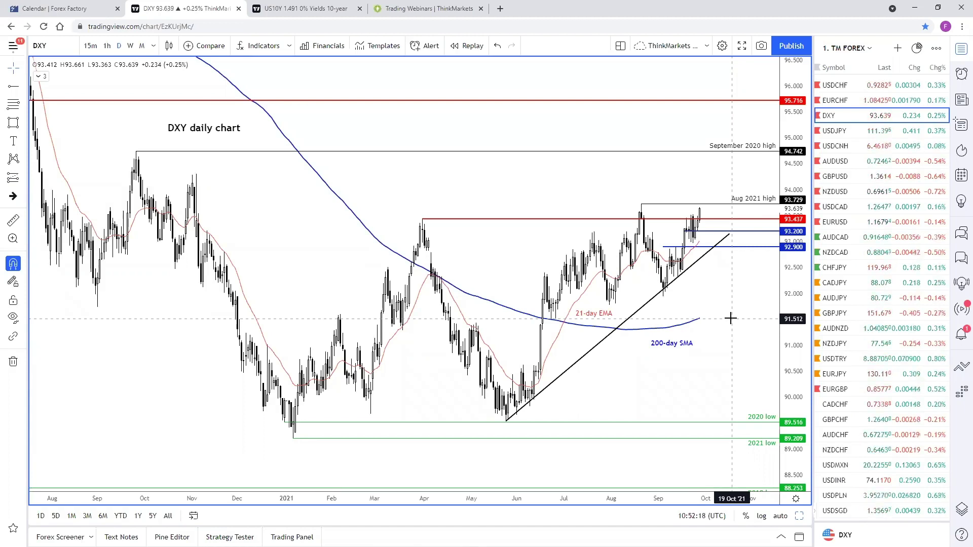
Switch the watchlist to 2. TM Indices and frame the NSXUSD daily chart from May with its levels, projection and 200-day SMA in view
left_click(870, 51)
left_click(862, 164)
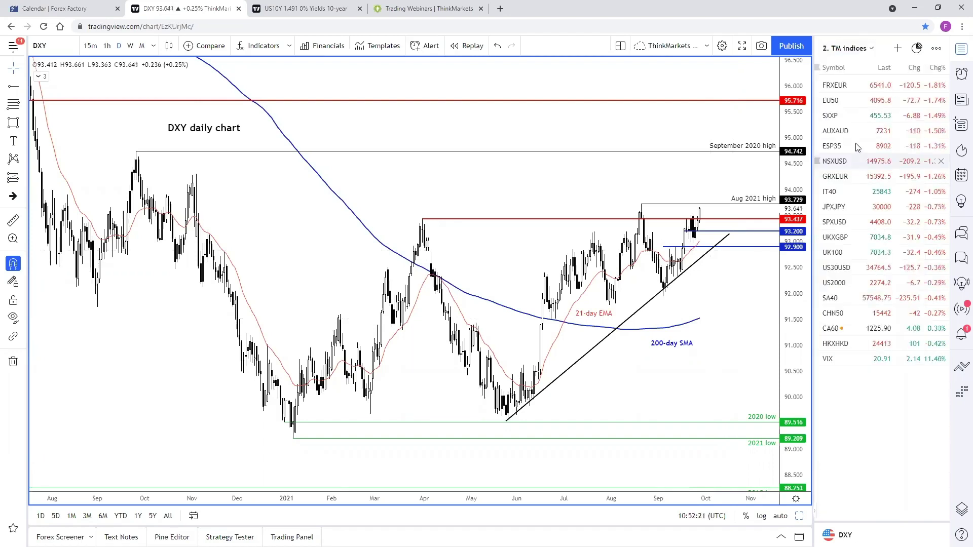
left_click(851, 165)
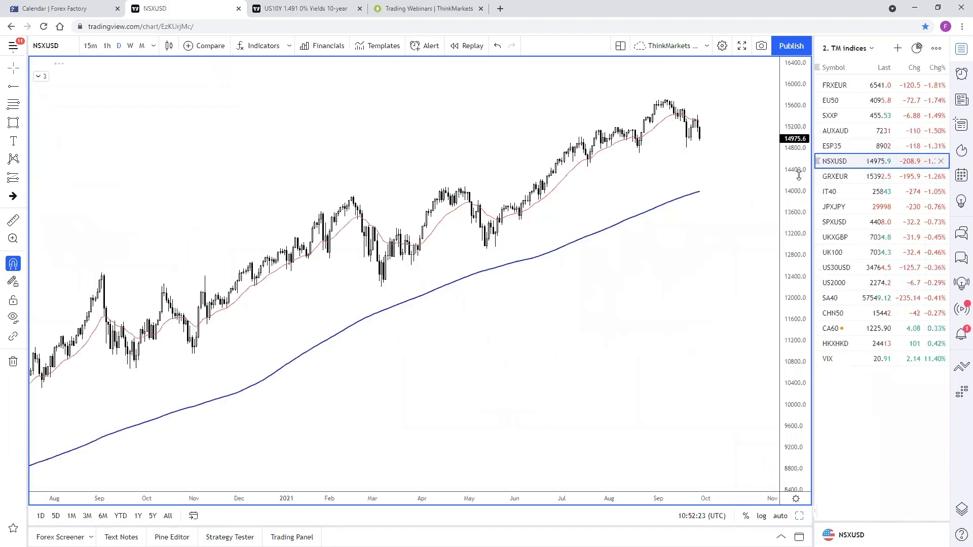
scroll(644, 254, "up", 4)
left_click_drag(765, 299, 775, 348)
left_click_drag(800, 234, 799, 203)
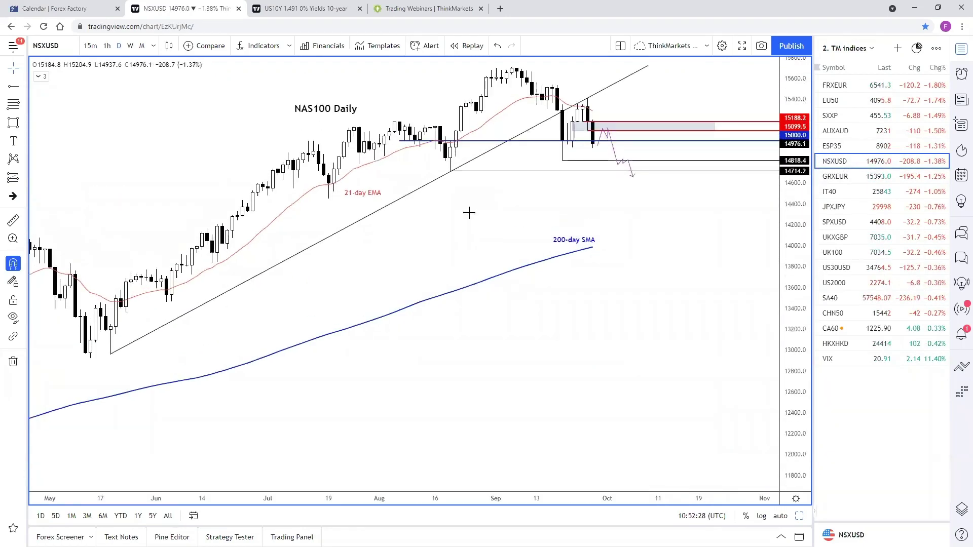
left_click_drag(618, 194, 676, 276)
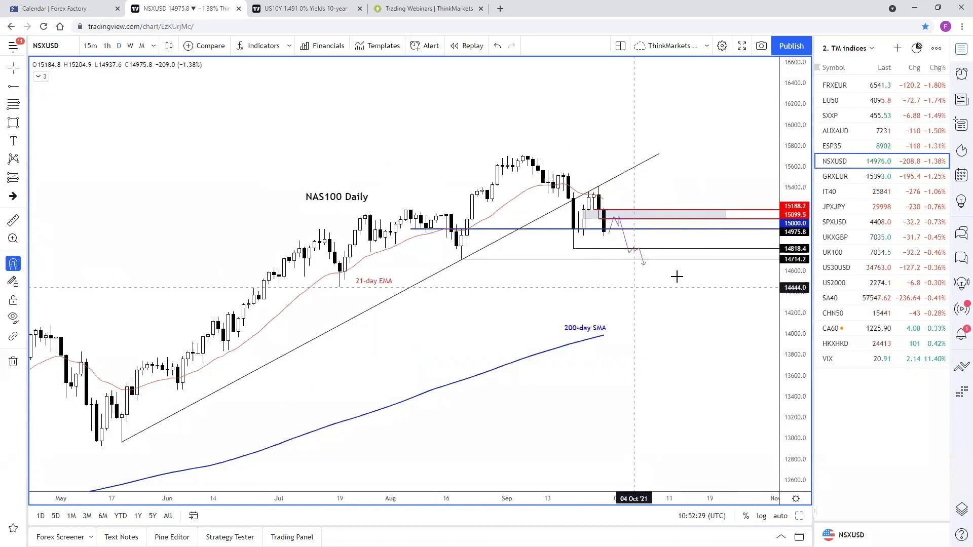
Open the US2000 chart, move its red level to the 24 Sep '21 candle at 2268.1 and apply the support template
left_click_drag(794, 314, 787, 243)
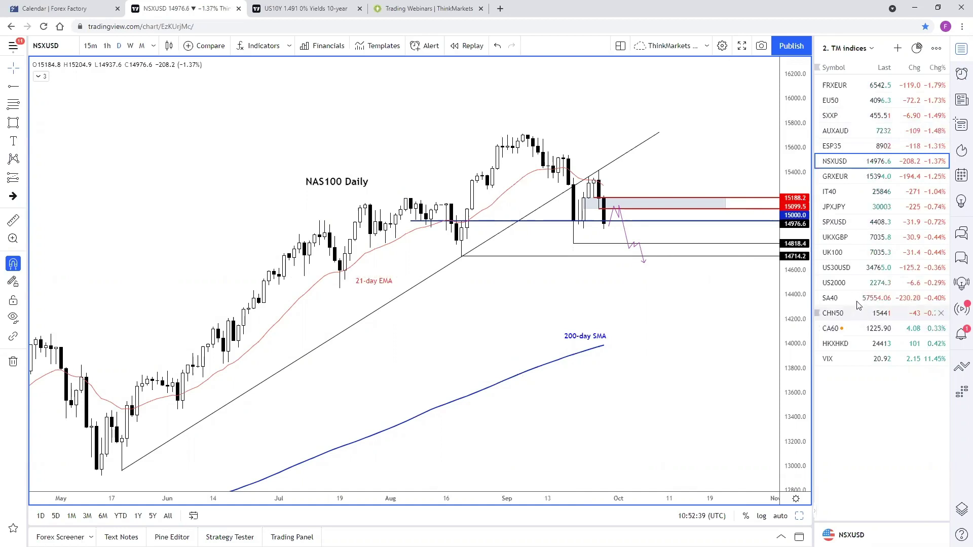
left_click(852, 283)
left_click_drag(781, 260, 621, 263)
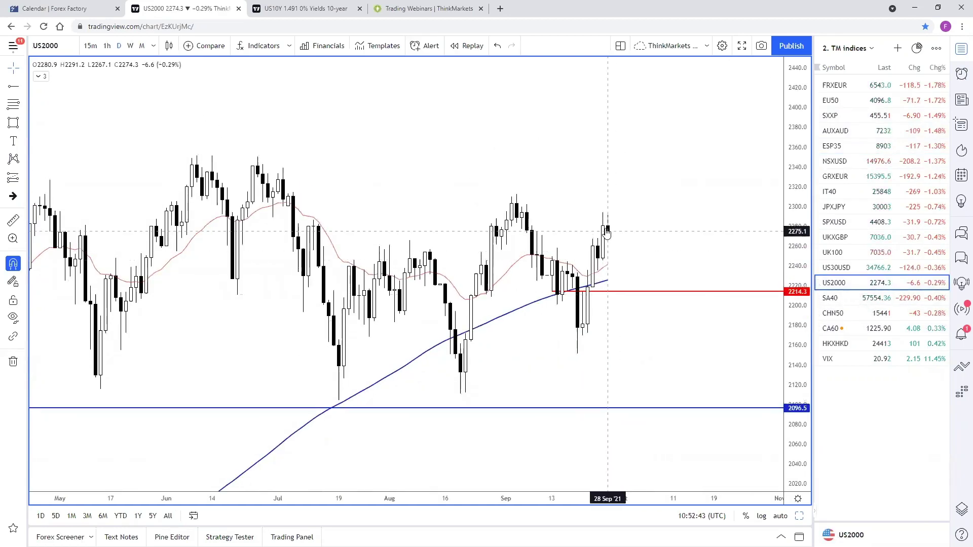
left_click_drag(558, 294, 603, 236)
scroll(652, 238, "down", 2)
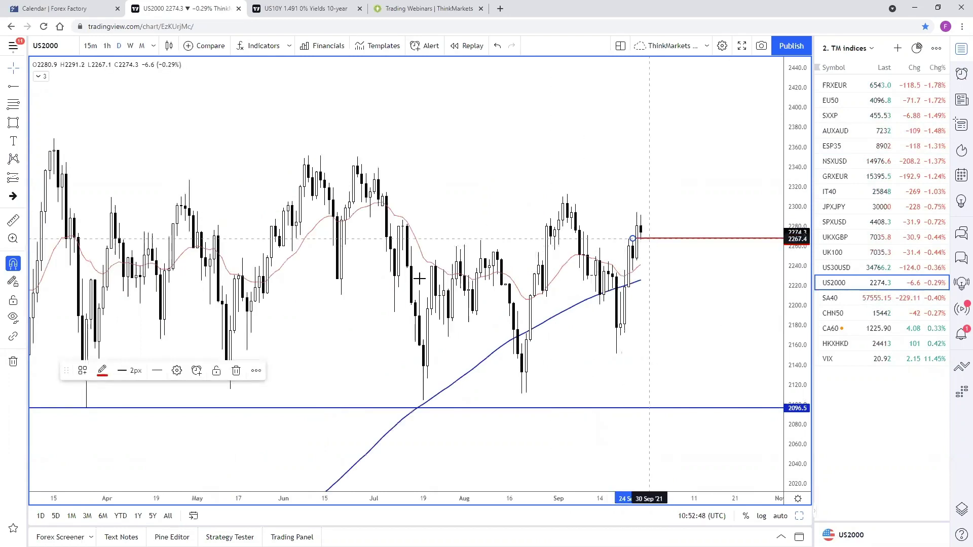
left_click(82, 370)
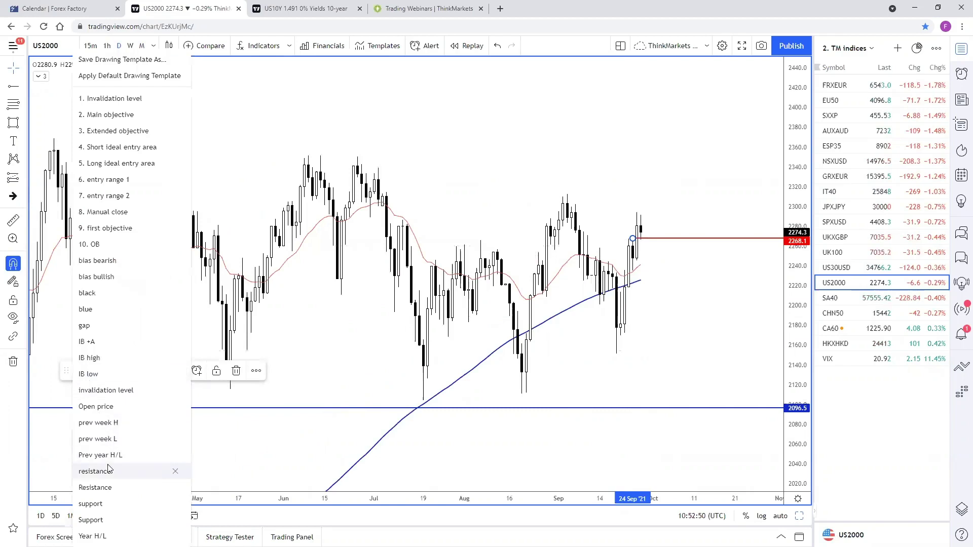
left_click(92, 504)
Frame the US2000 daily chart from early 2021 to the latest candles, with the 2268.1 and 2096.5 levels in view
scroll(582, 319, "down", 1)
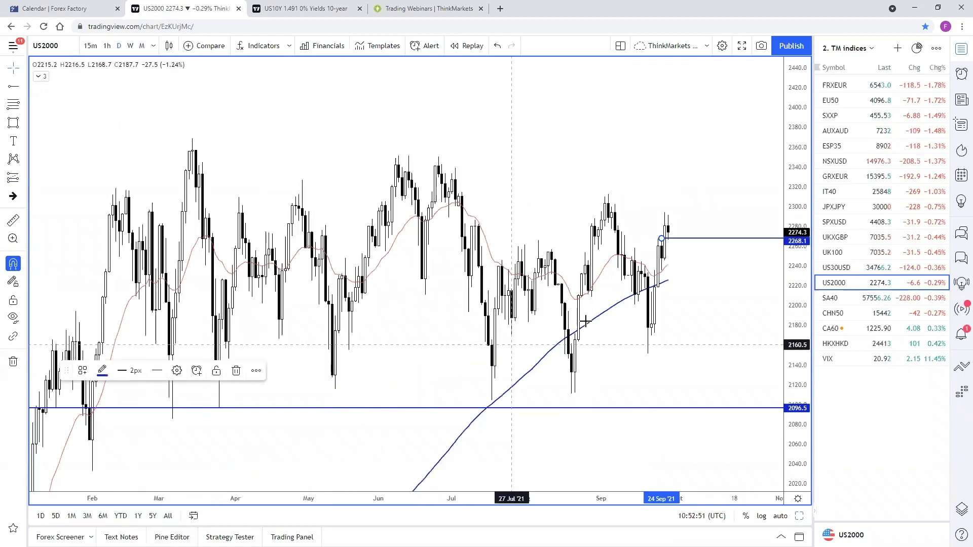
scroll(591, 226, "down", 2)
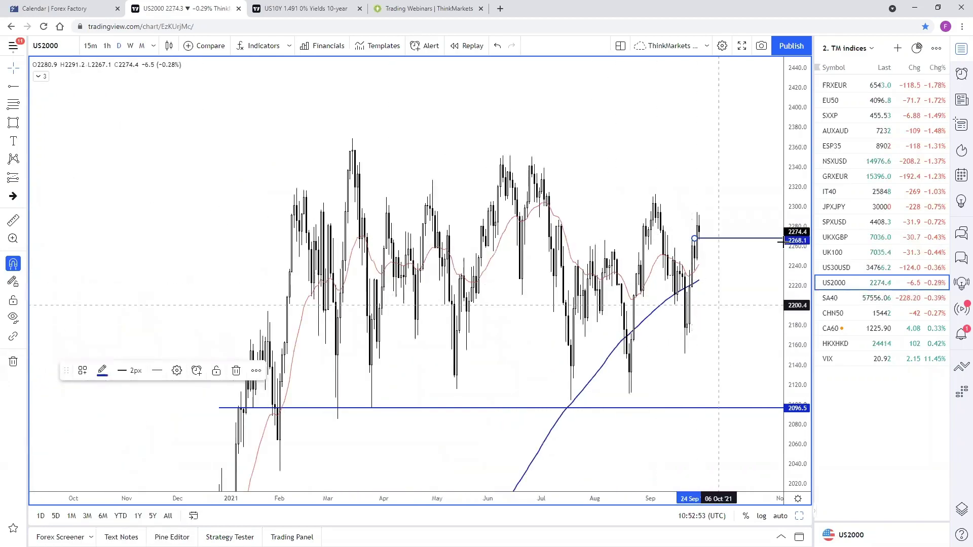
double_click(797, 264)
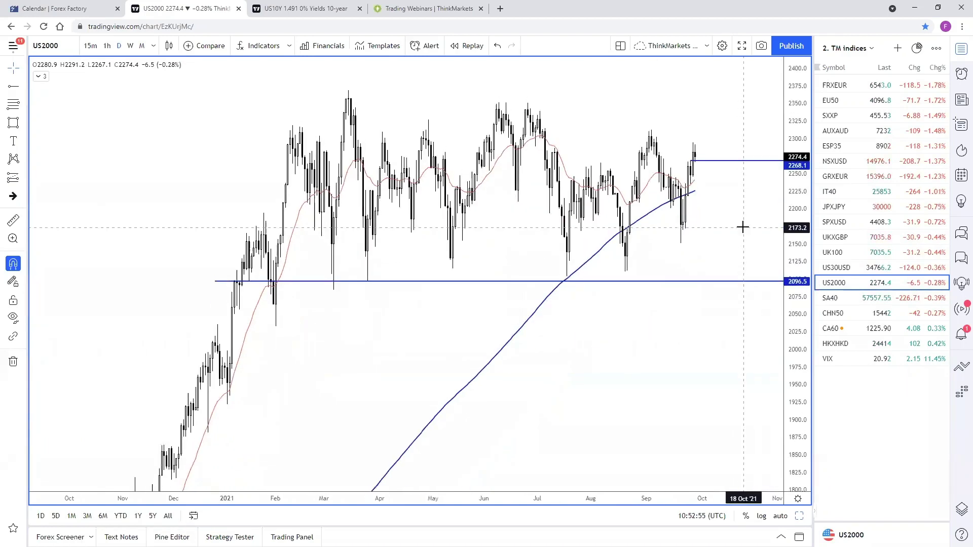
left_click_drag(794, 199, 786, 257)
scroll(705, 390, "up", 1)
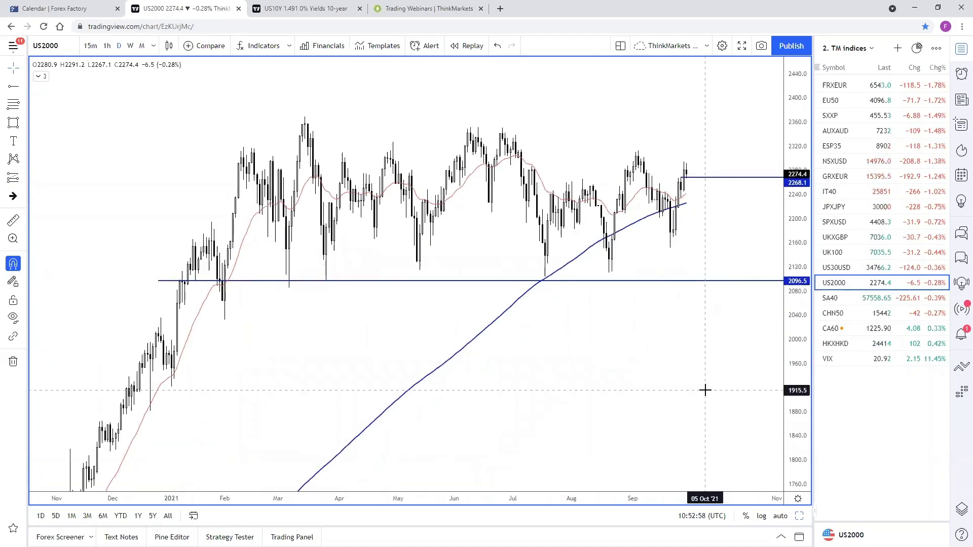
scroll(705, 390, "up", 1)
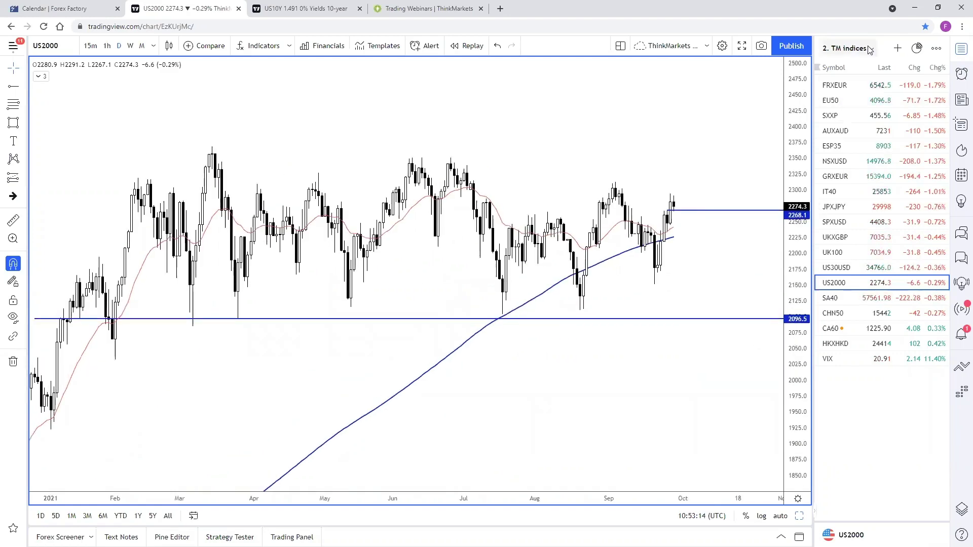
Switch the watchlist to Stocks and review the C and GS daily charts
left_click(846, 48)
left_click(851, 503)
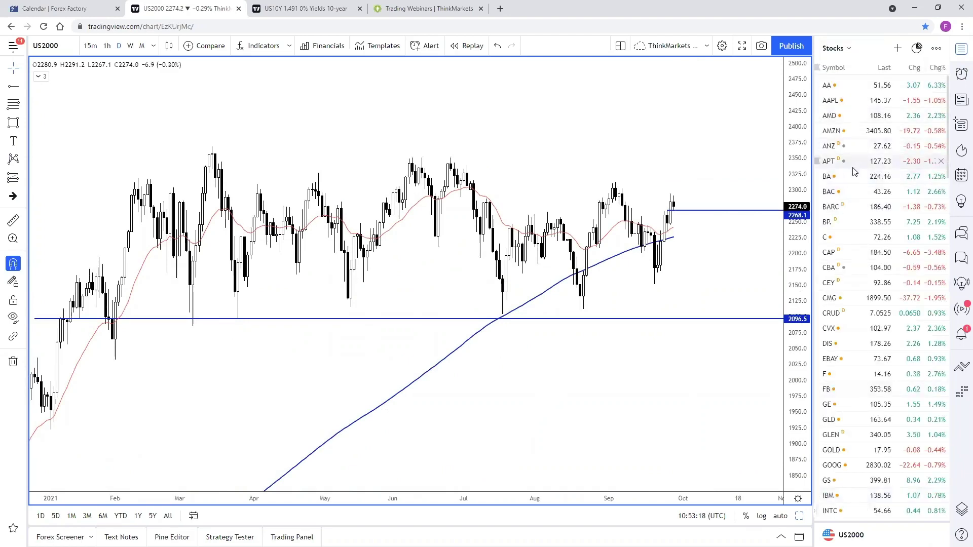
left_click(853, 244)
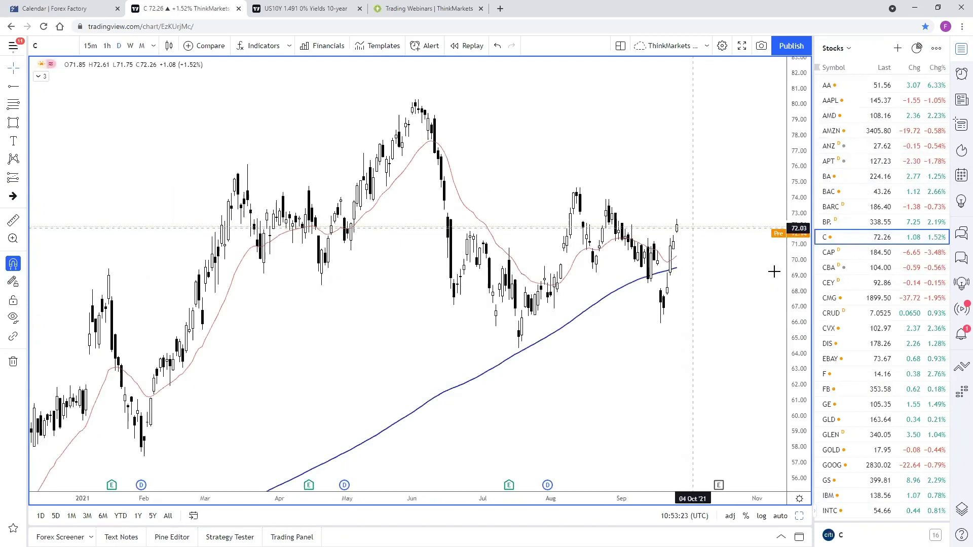
left_click(856, 485)
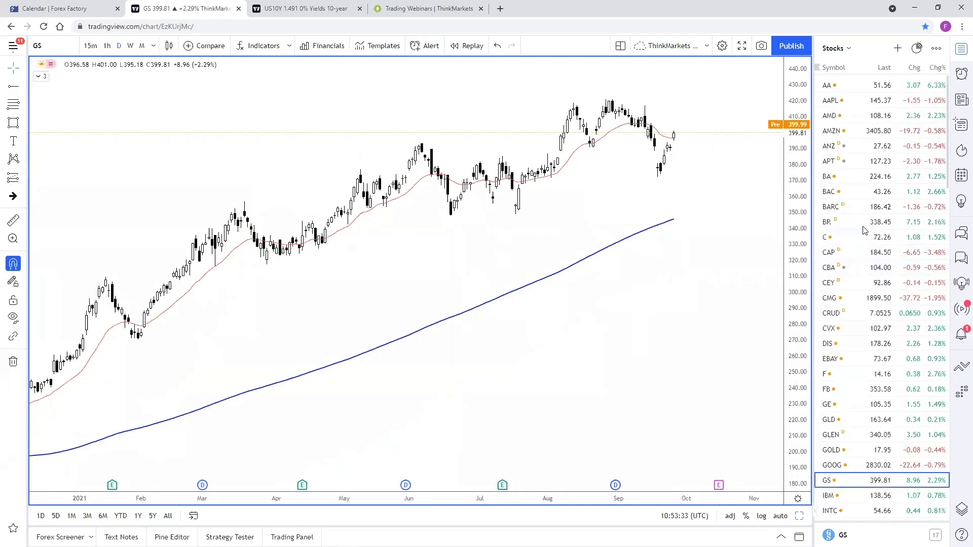
Review the AAPL daily chart, and examine AMZN's recent candles against its 200-day SMA
left_click(851, 104)
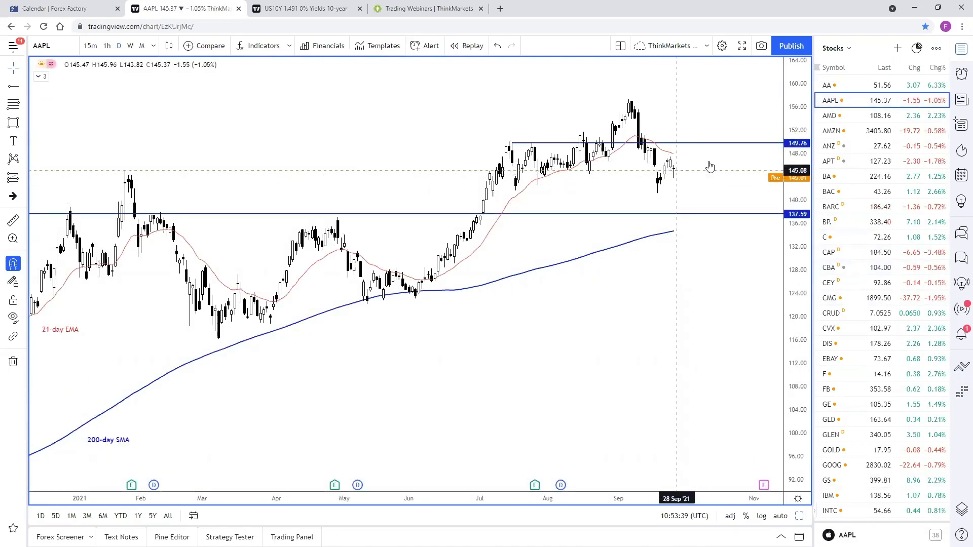
left_click(851, 131)
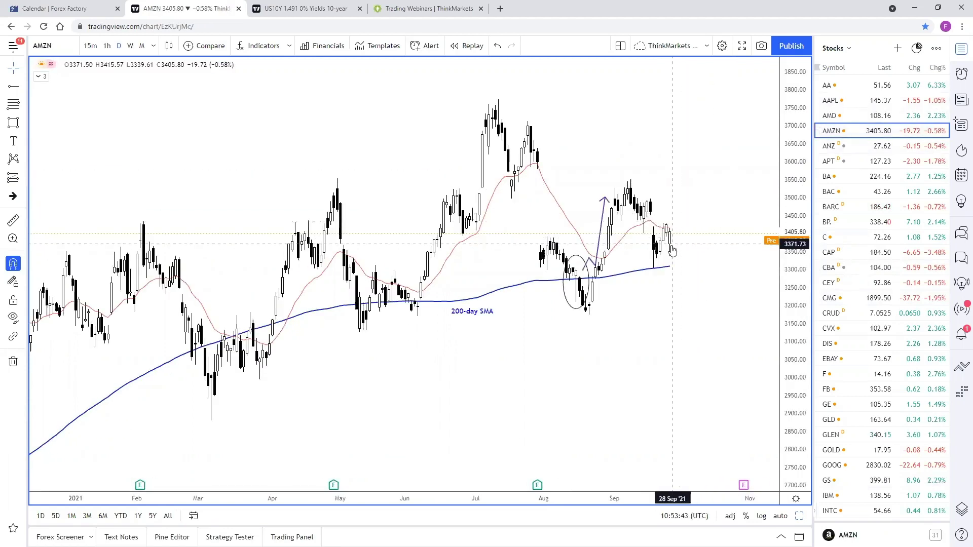
scroll(671, 238, "up", 2)
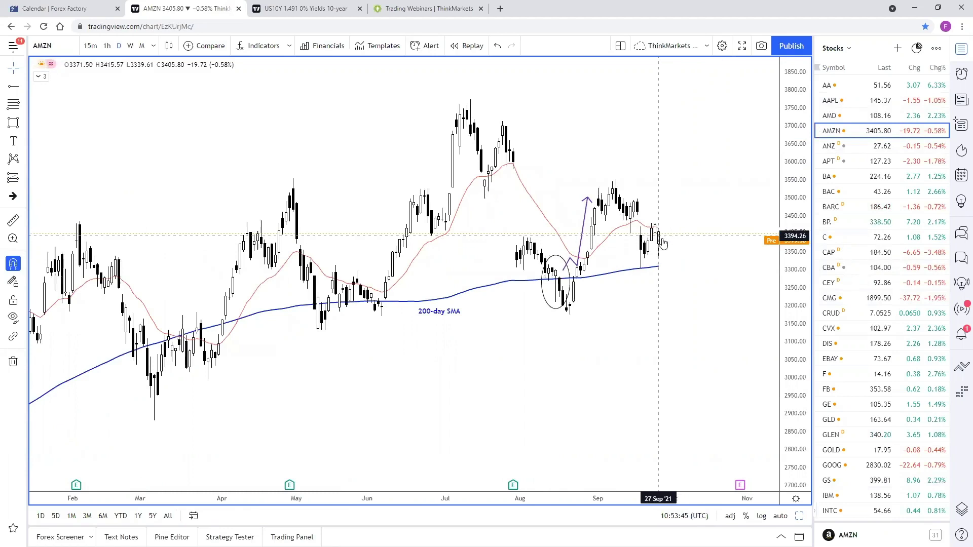
scroll(661, 237, "up", 1)
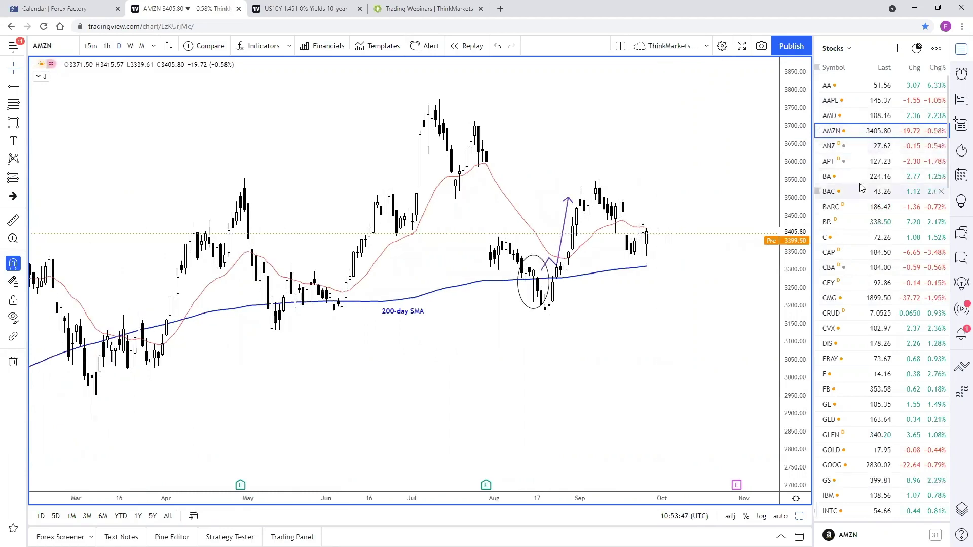
Switch the watchlist back to 2. TM Indices and review the US2000 daily range from early 2021 to the latest candles
left_click(849, 49)
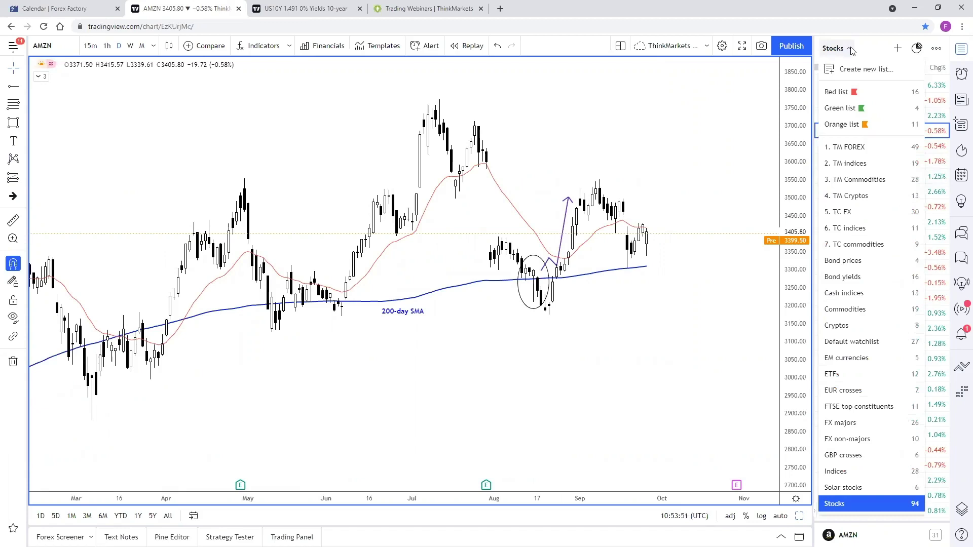
left_click(873, 163)
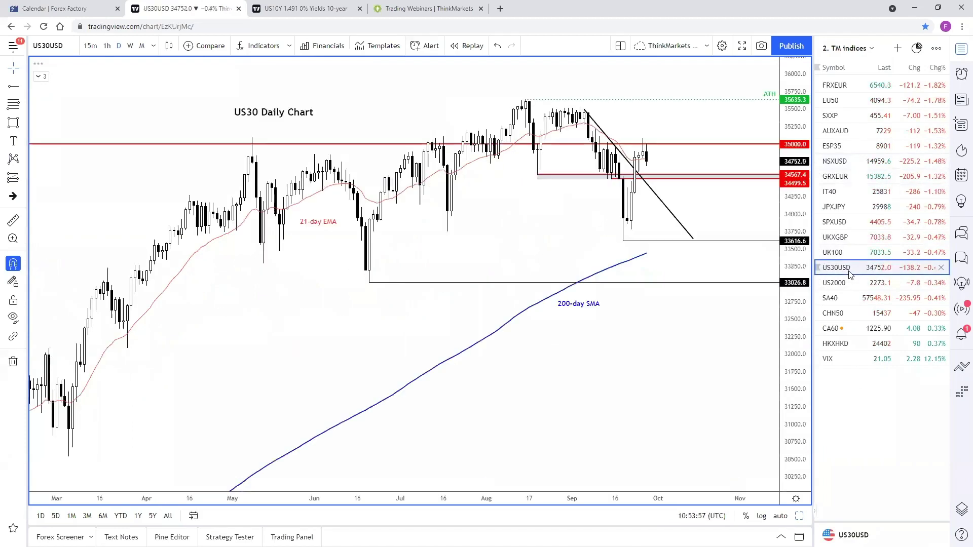
left_click(842, 283)
scroll(764, 257, "down", 5)
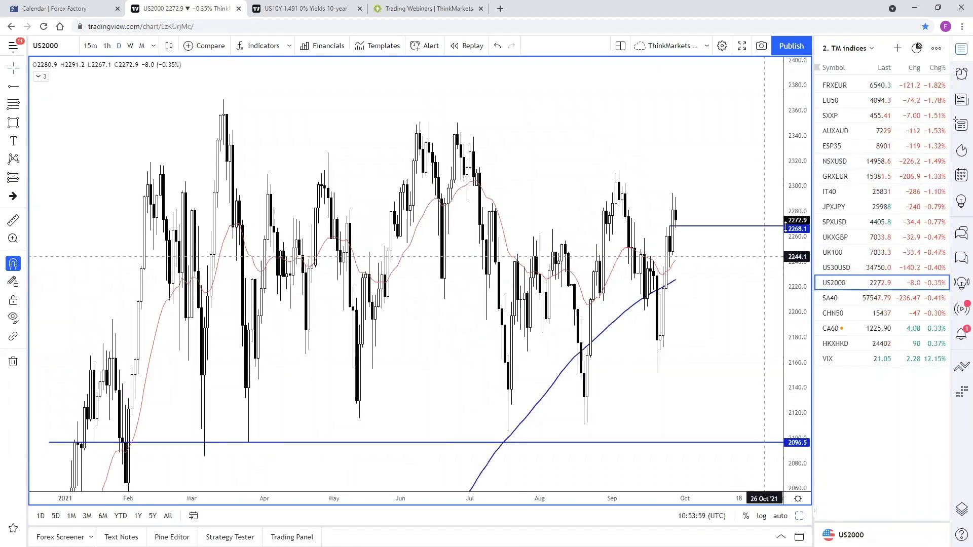
scroll(724, 231, "up", 3)
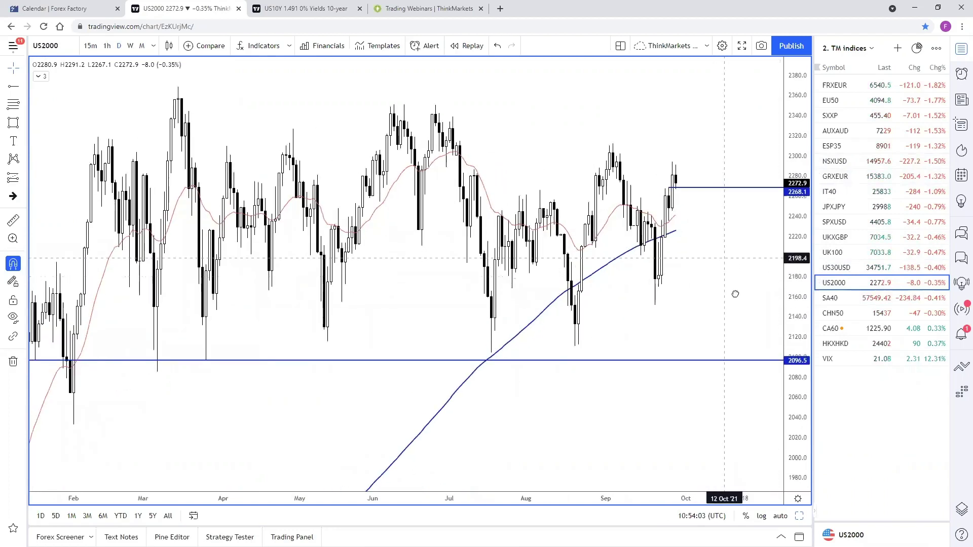
scroll(737, 290, "left", 2)
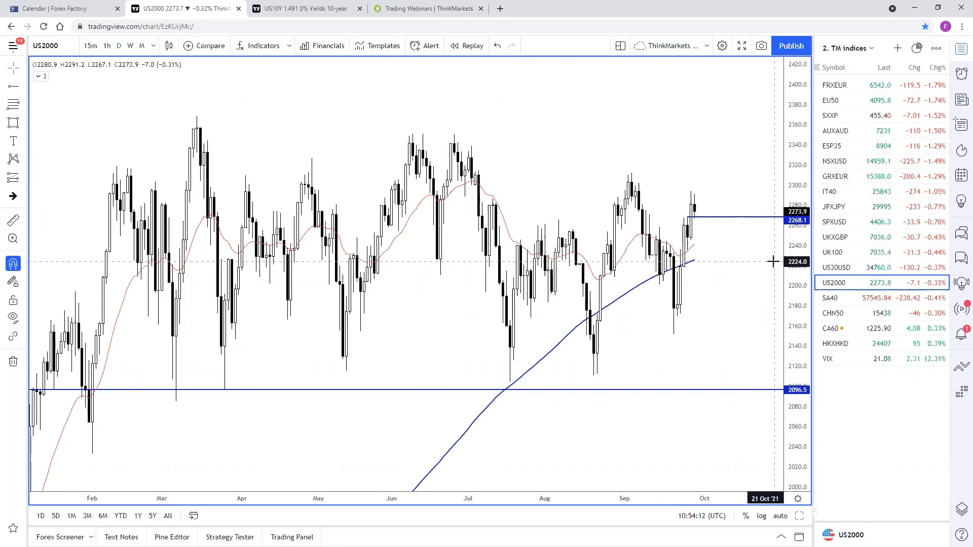
Check the US 10-year bond yields daily chart and return to the US2000 chart
left_click(870, 49)
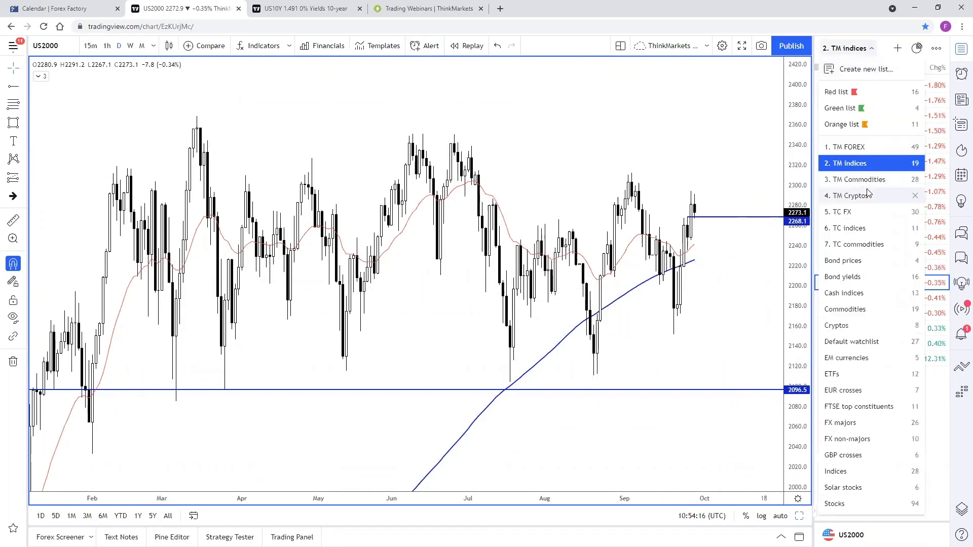
left_click(310, 12)
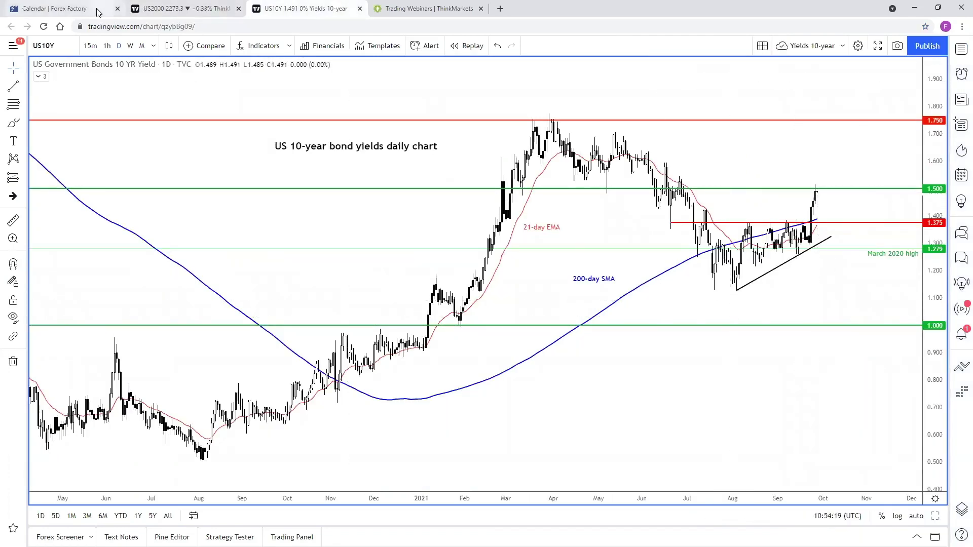
left_click(183, 8)
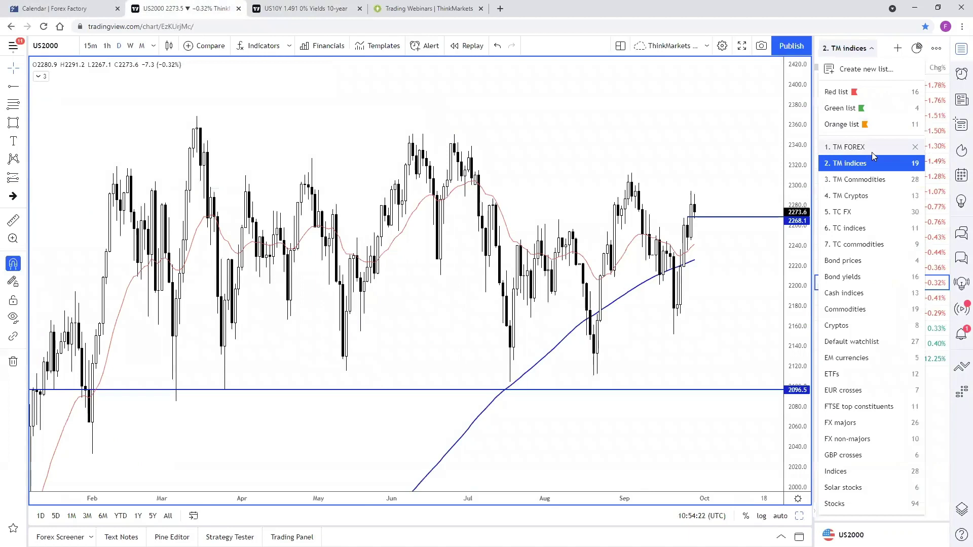
Switch the watchlist to 1. TM FOREX and frame the USDJPY daily chart from September 2020 with the 2020 high and low in view
left_click(872, 153)
left_click(857, 131)
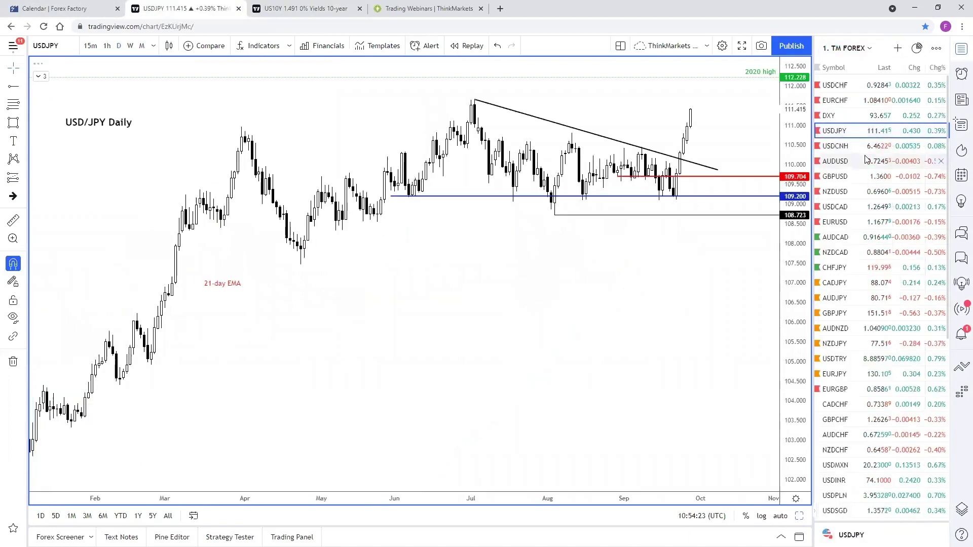
scroll(741, 281, "down", 5)
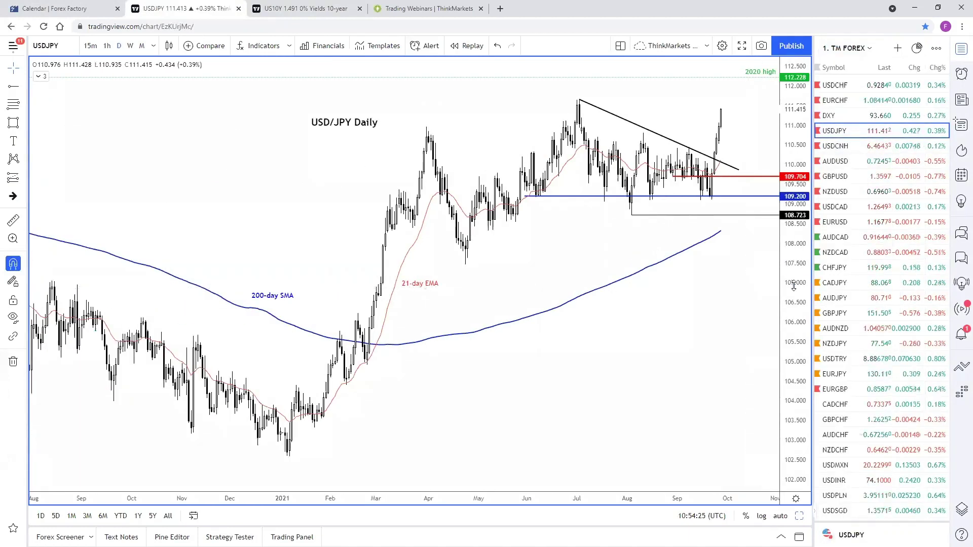
scroll(697, 282, "right", 3)
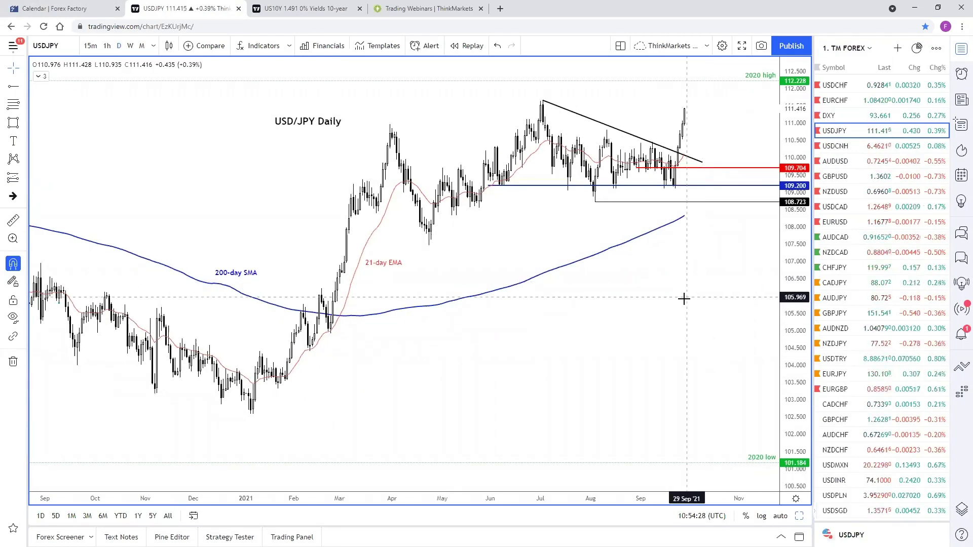
left_click_drag(785, 350, 785, 336)
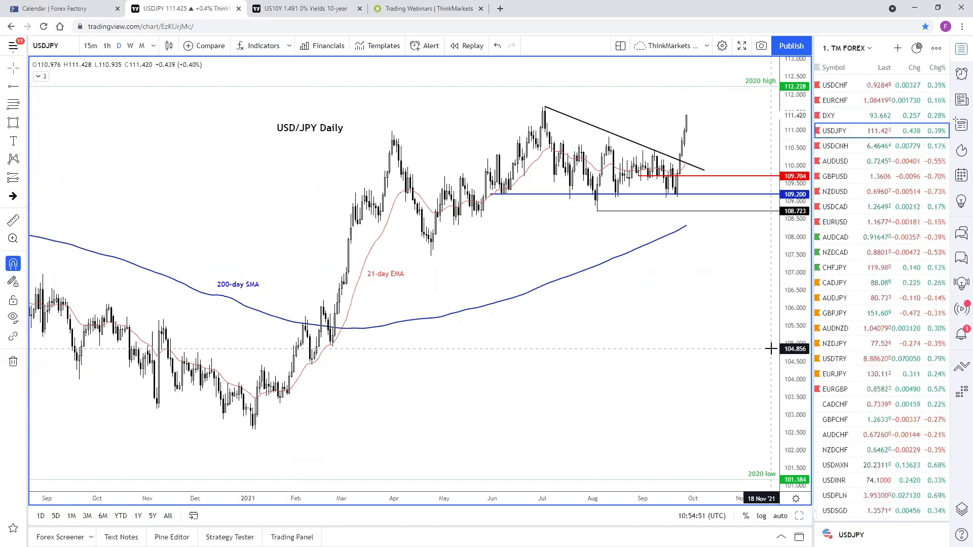
Reposition the USD/JPY levels, with the red line at the July high of 111.658 and the blue line at the September high of 110.447
mouse_move(521, 195)
left_mouse_down()
mouse_move(522, 170)
mouse_move(573, 154)
mouse_move(704, 147)
mouse_move(678, 146)
mouse_move(659, 165)
mouse_move(648, 157)
mouse_move(641, 181)
mouse_move(544, 106)
left_mouse_up()
left_click(664, 259)
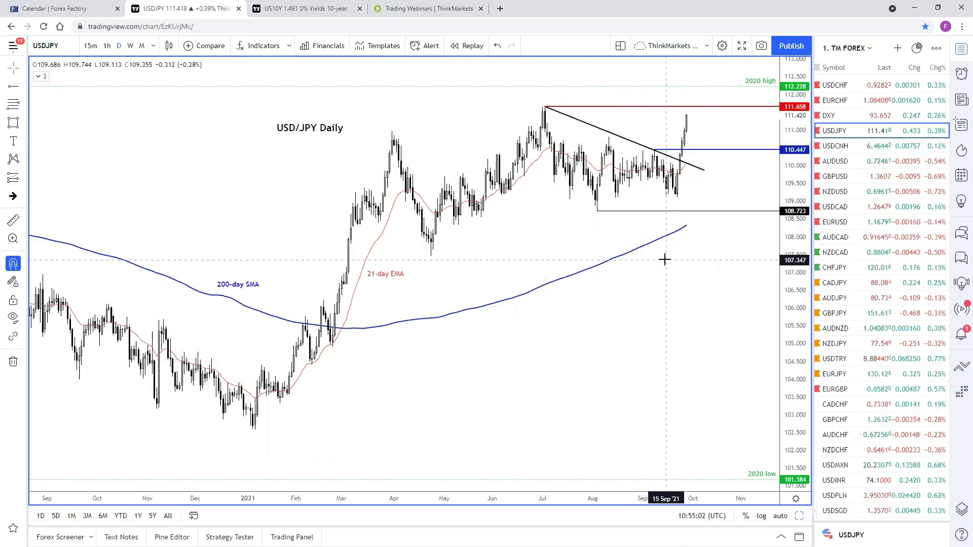
scroll(635, 340, "up", 1)
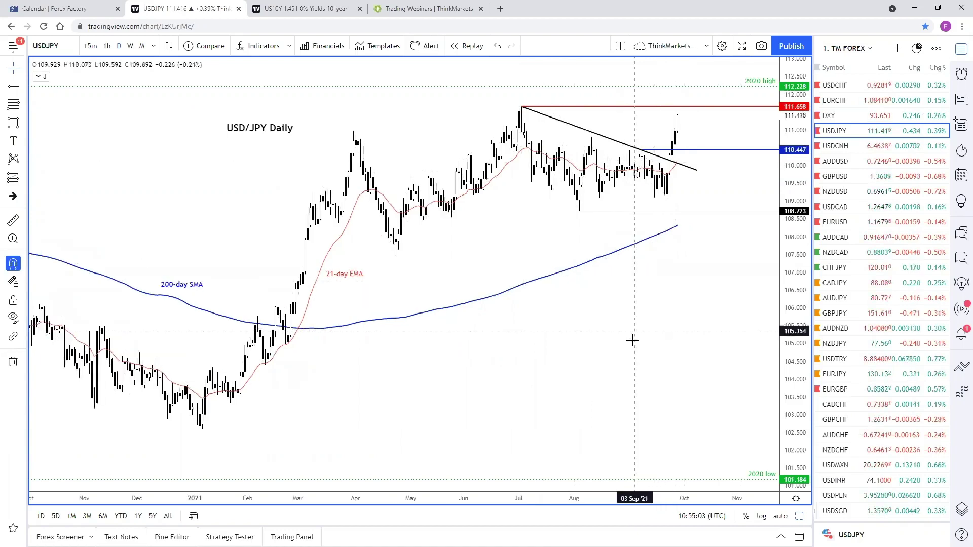
Load JPXJPY from the 2. TM indices watchlist and delete the black descending trend line from its chart
left_click_drag(646, 375, 648, 376)
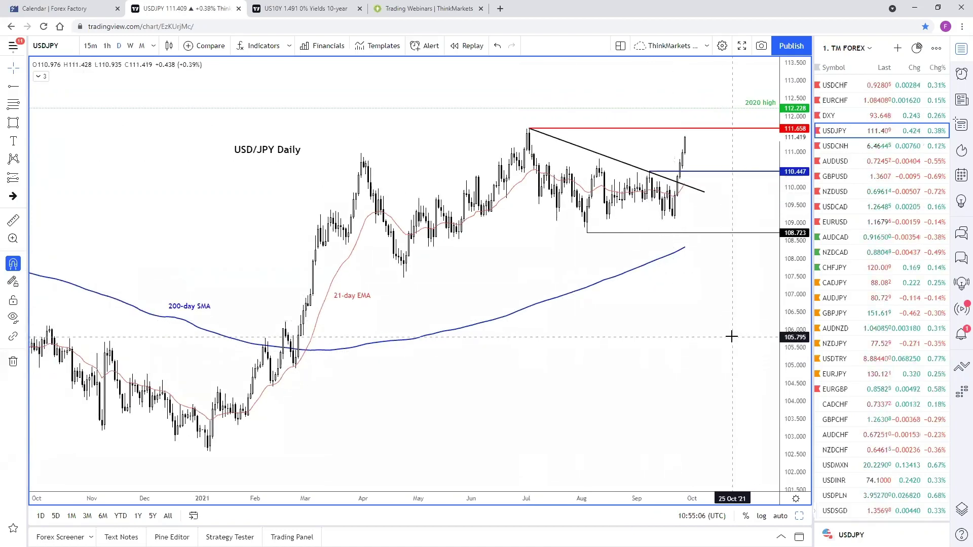
scroll(733, 336, "left", 3)
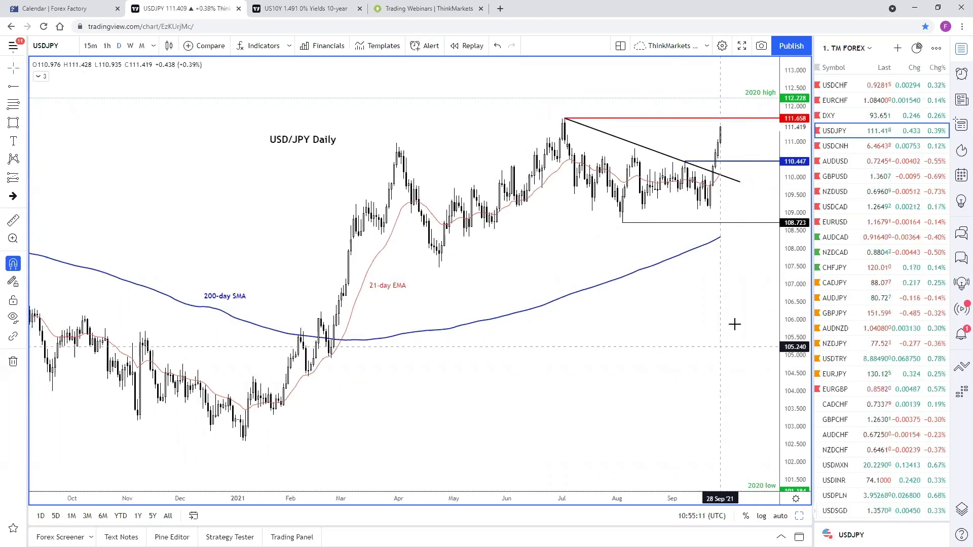
left_click(857, 48)
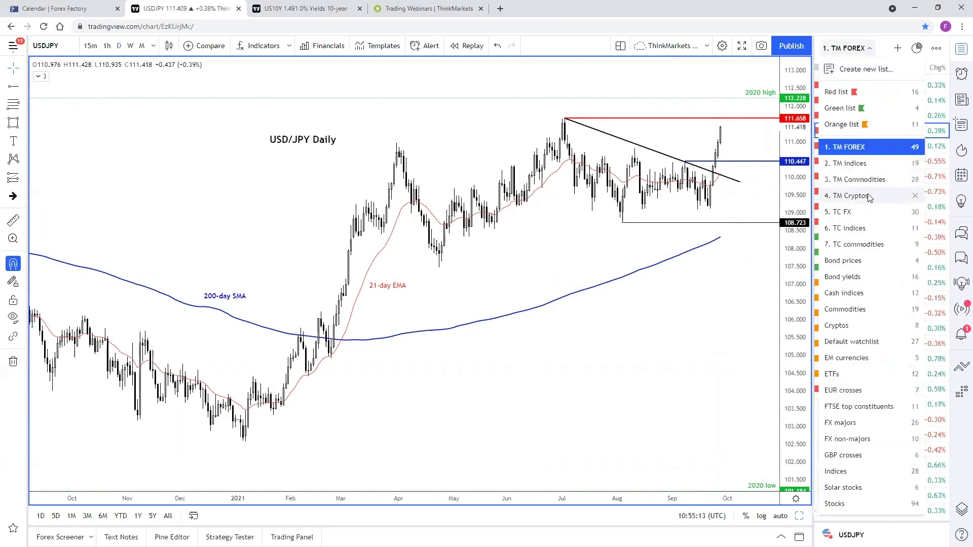
left_click(874, 163)
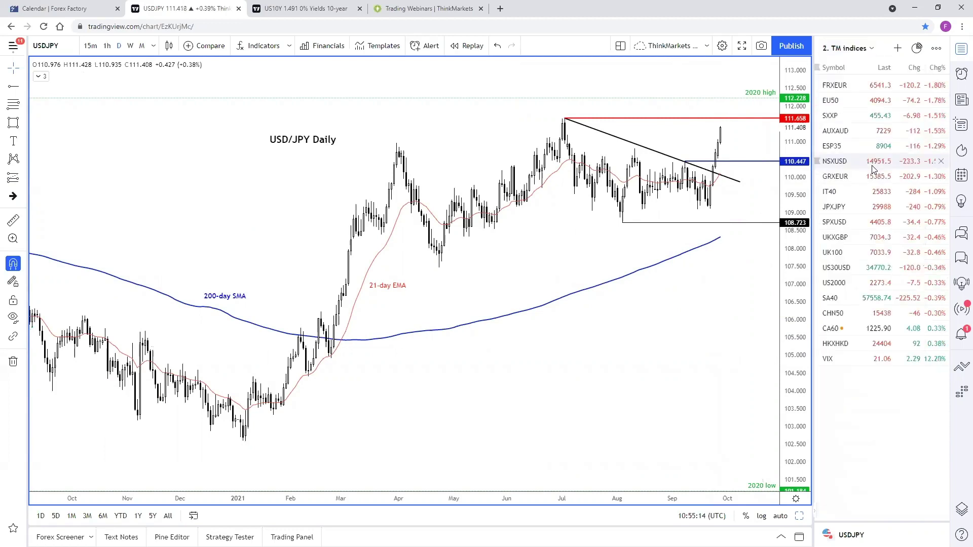
left_click(857, 207)
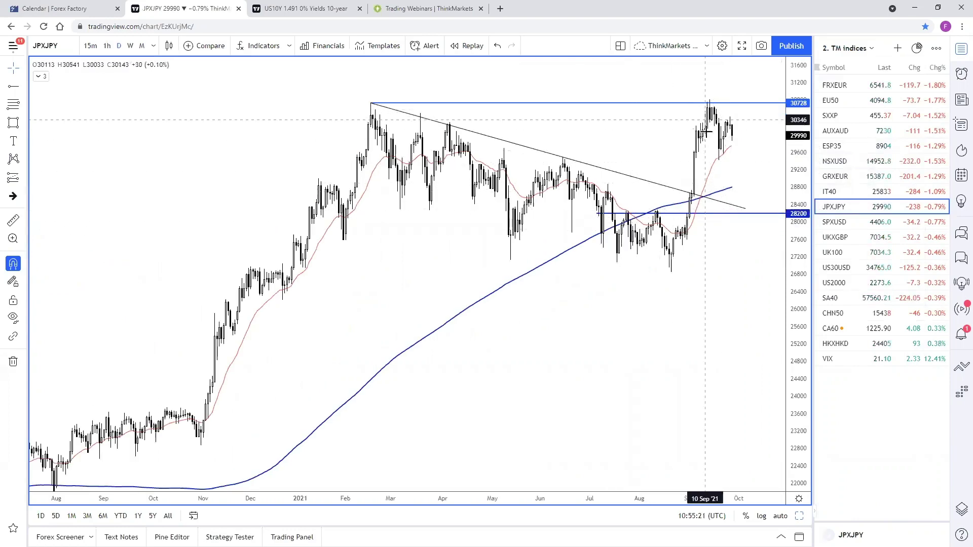
left_click(649, 189)
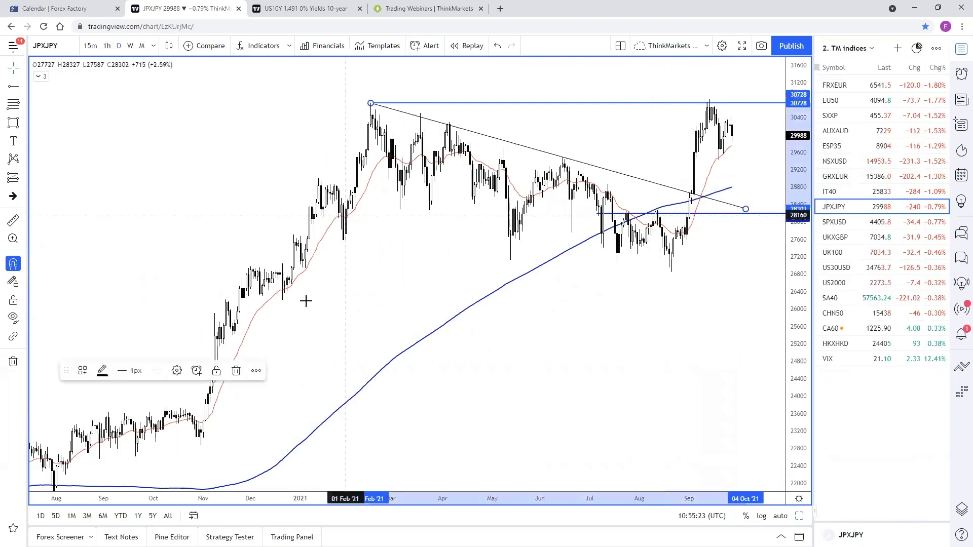
left_click(235, 363)
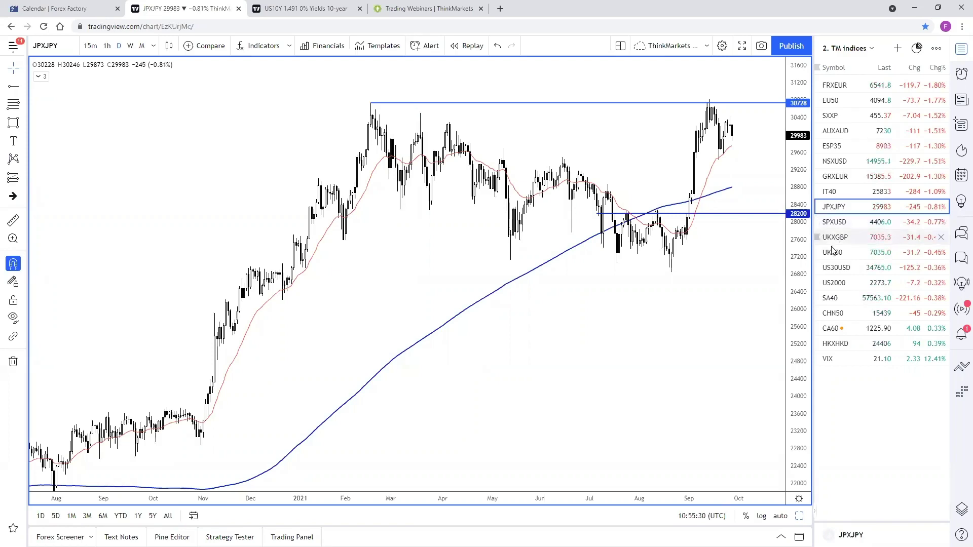
Switch to the US 10-year bond yields daily chart and examine a longer price history
left_click(272, 12)
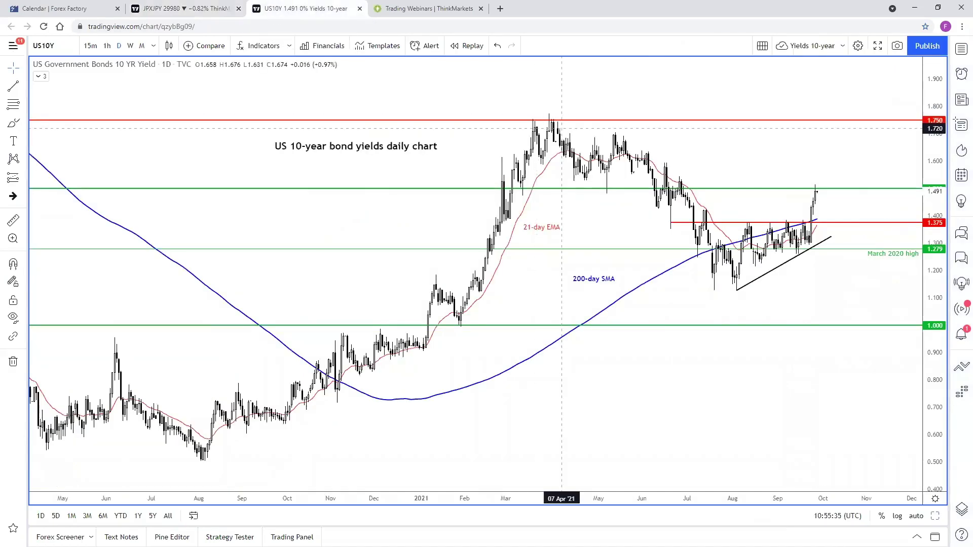
scroll(845, 404, "down", 2)
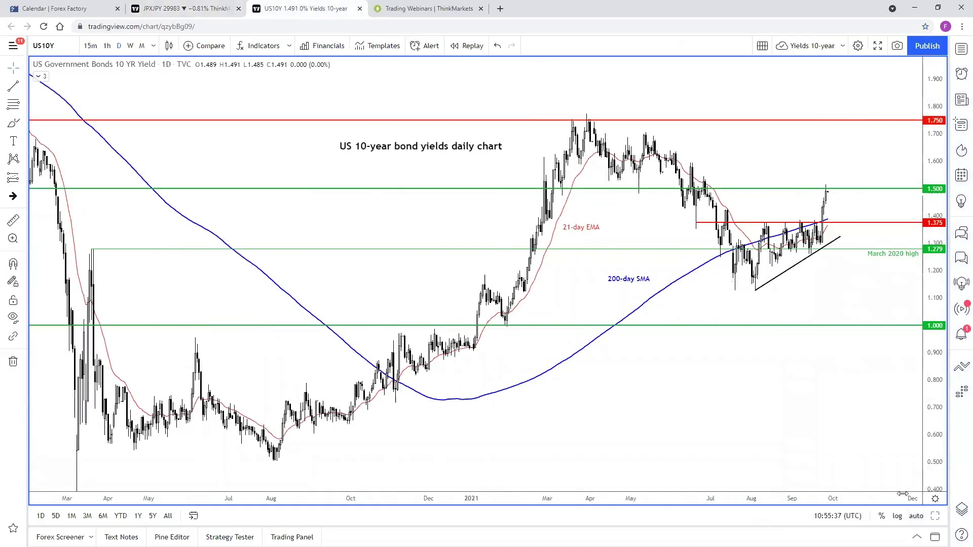
Return to the watchlist chart and load USDJPY from the 1. TM FOREX list to examine its daily chart
left_click(158, 10)
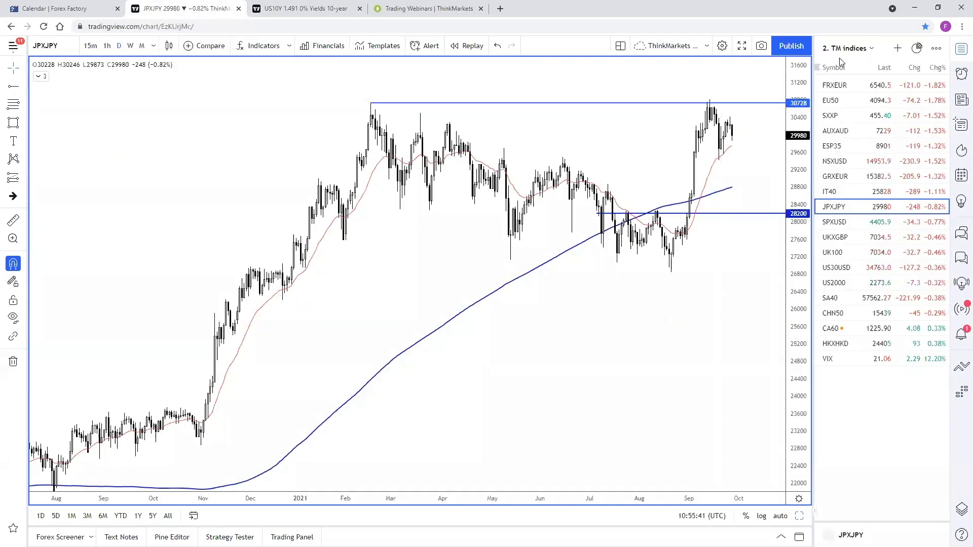
left_click(844, 49)
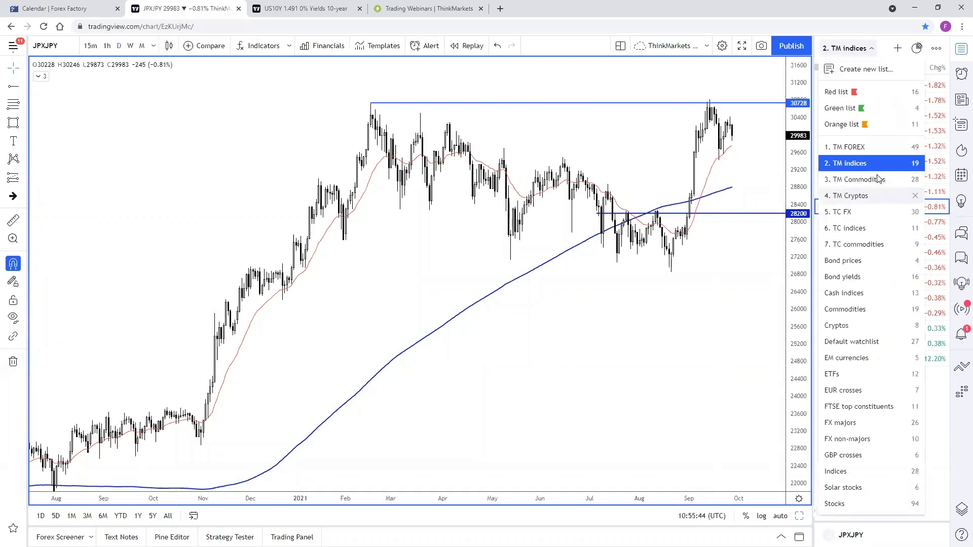
left_click(875, 148)
left_click(847, 131)
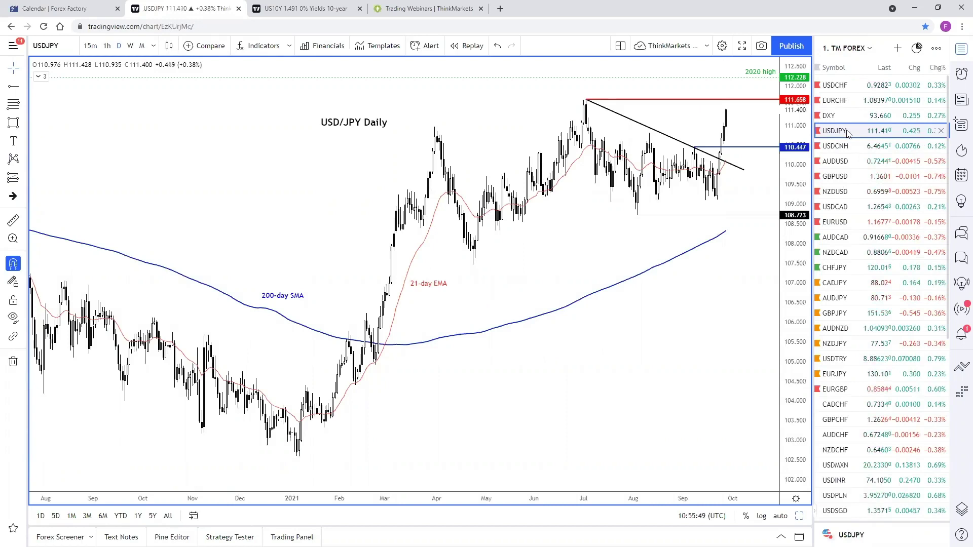
scroll(673, 274, "up", 1)
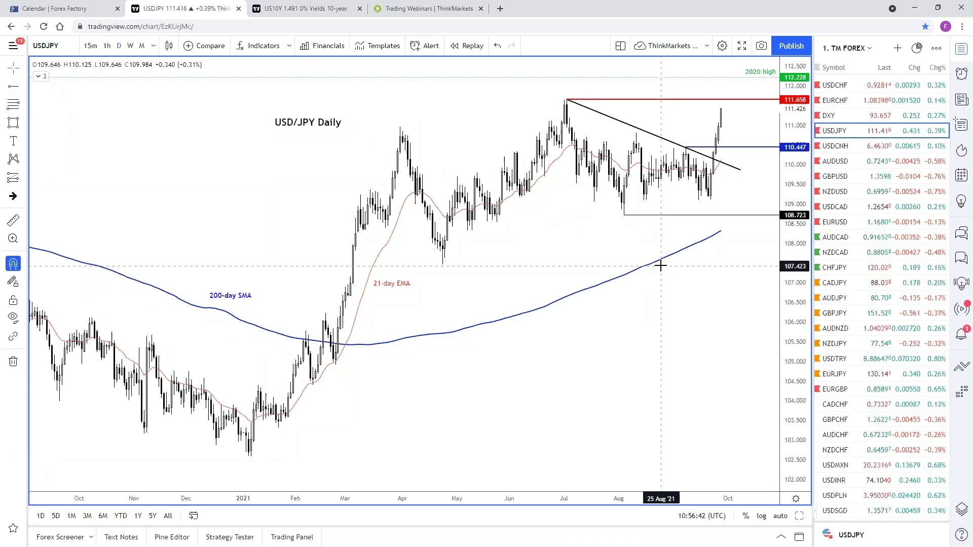
Maximize the US10Y-JP10Y spread chart in the 10-year yields layout and examine the recent move out of its range
left_click(278, 11)
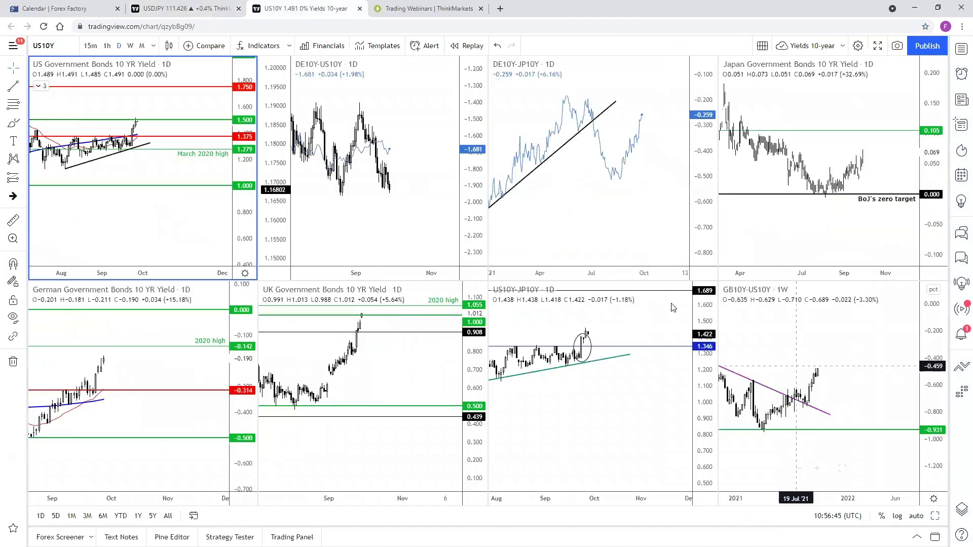
left_click(539, 337)
left_click(935, 518)
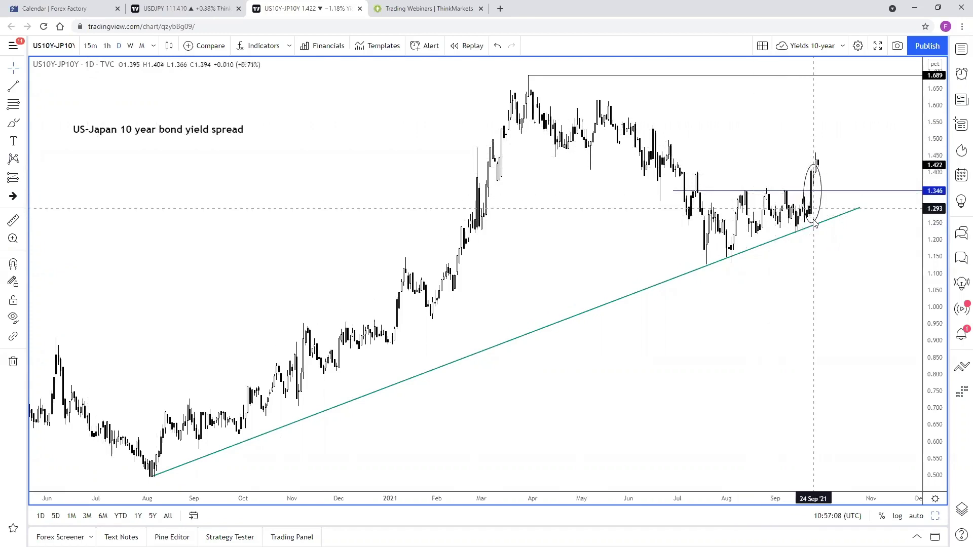
scroll(815, 269, "down", 1)
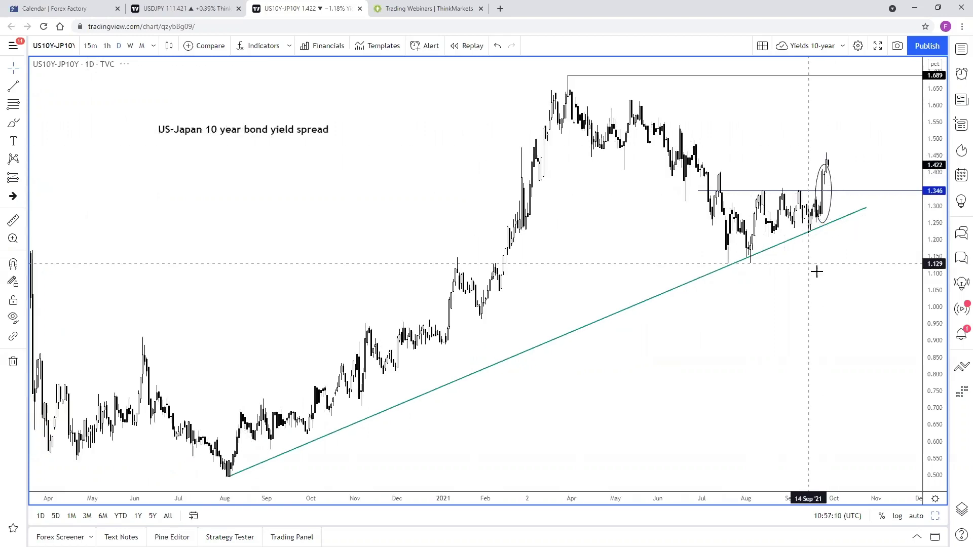
left_click_drag(813, 295, 790, 289)
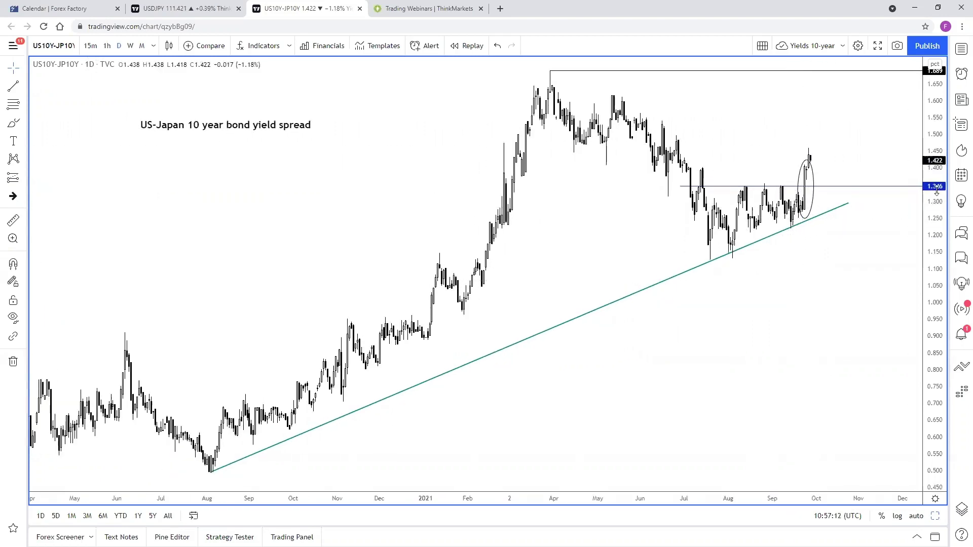
left_click_drag(936, 200, 937, 213)
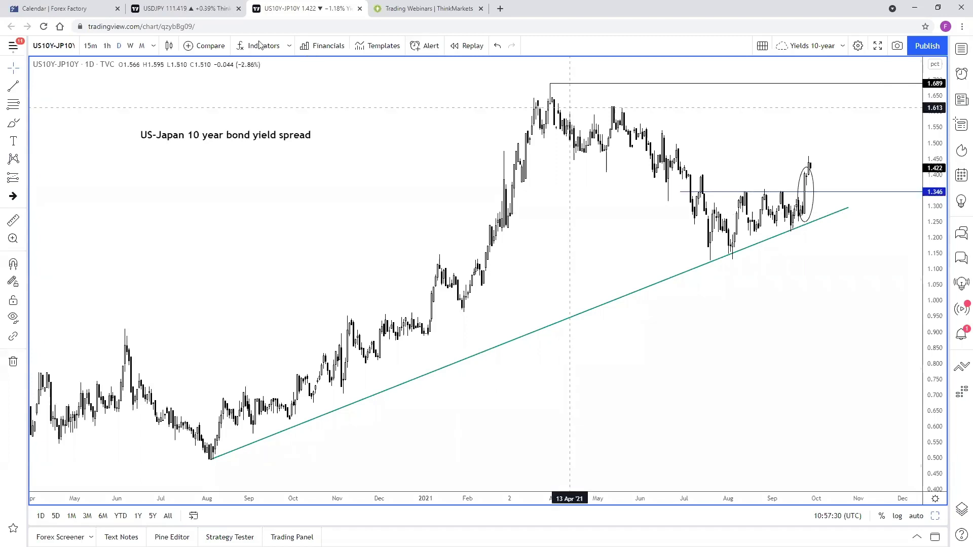
Return to the USDJPY chart, switch the watchlist to 2. TM indices and load ESP35
left_click(170, 11)
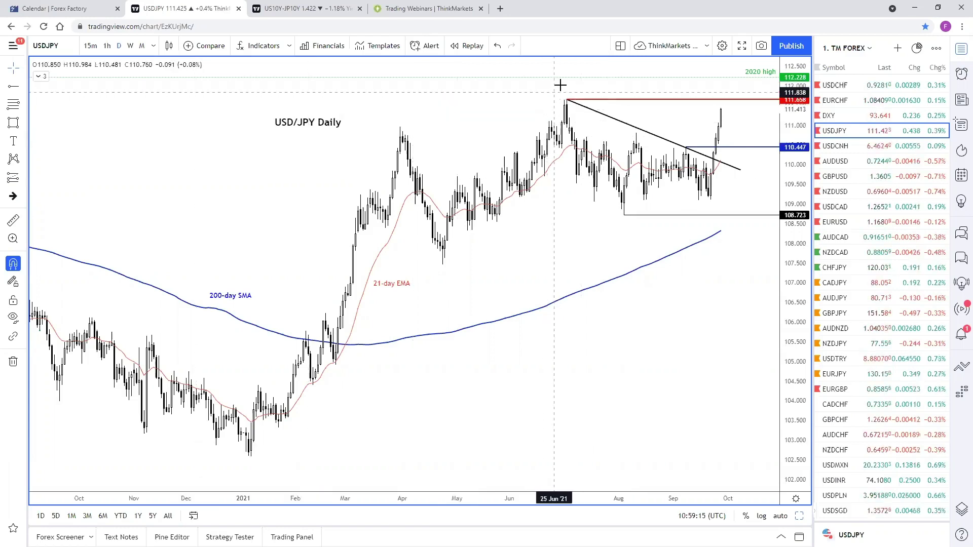
left_click(829, 51)
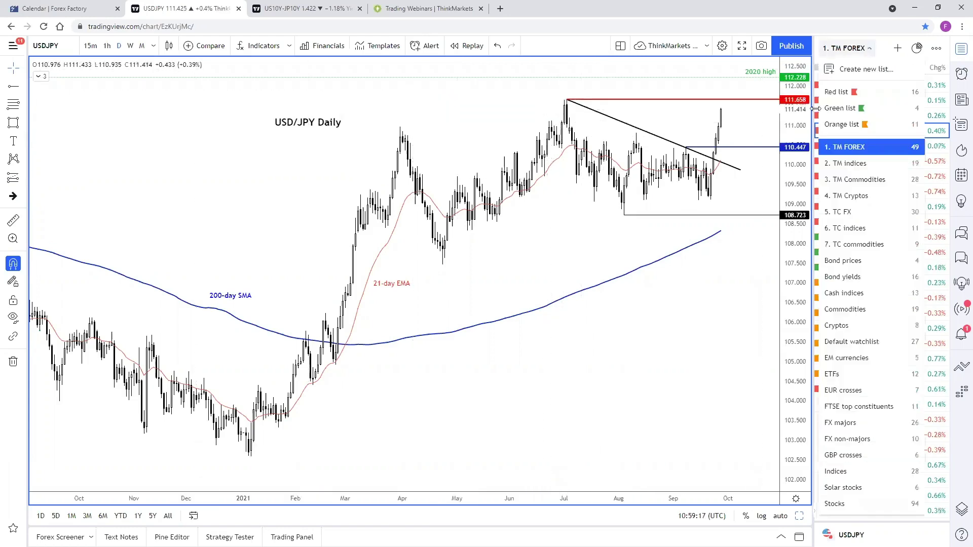
left_click(871, 165)
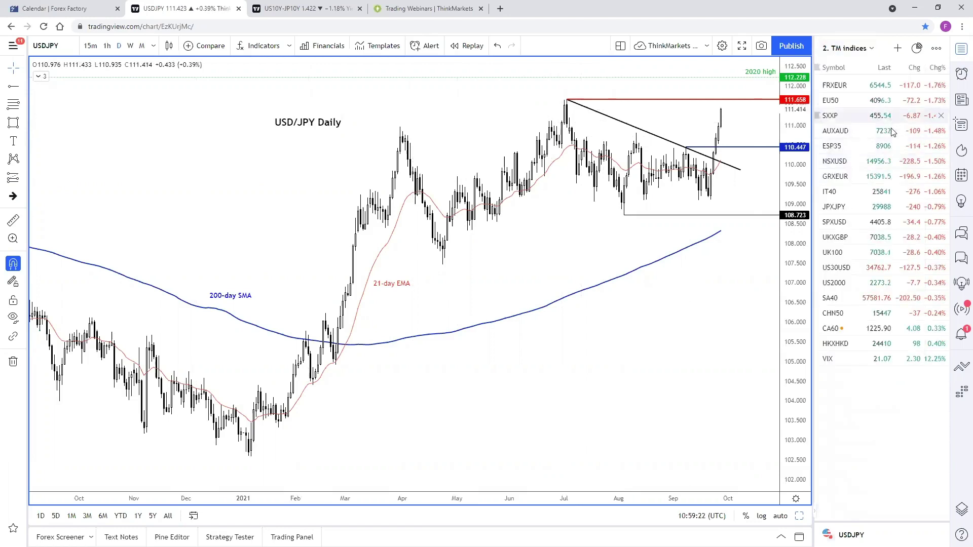
left_click(896, 148)
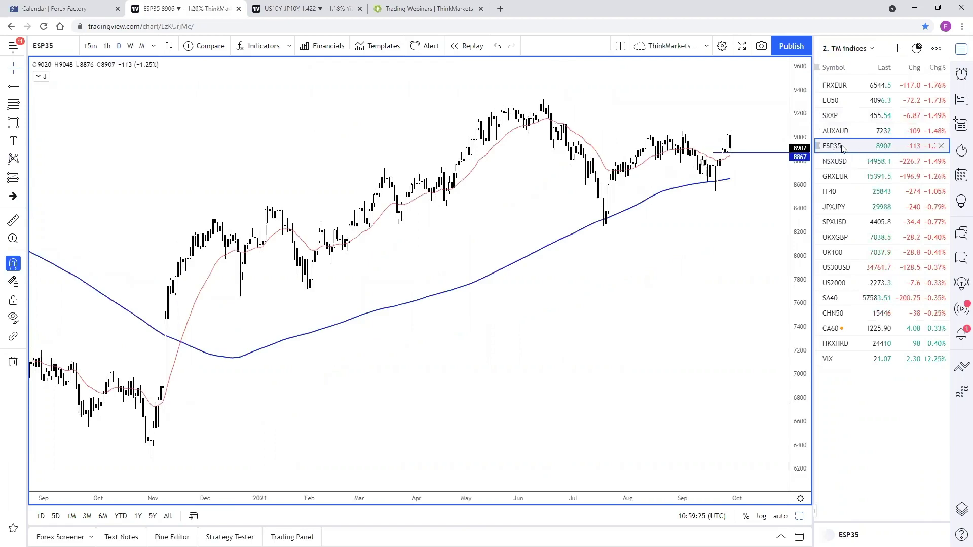
With magnet mode off, draw a descending trend line on ESP35 from the 15 Jun '21 high at 9317 to about 8906 on 14 Oct '21
scroll(769, 185, "up", 2)
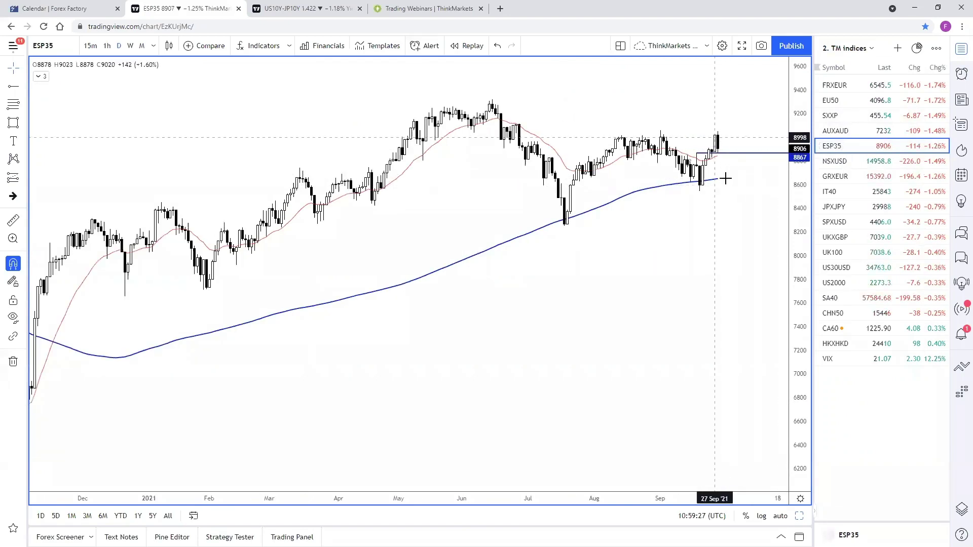
left_click_drag(726, 178, 713, 217)
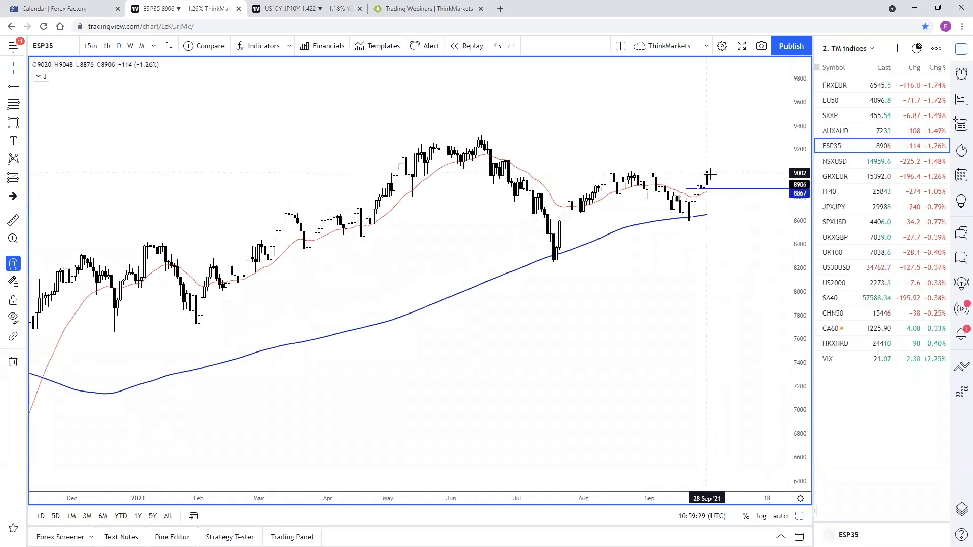
left_click_drag(765, 226, 722, 261)
scroll(730, 276, "up", 2)
scroll(730, 275, "up", 1)
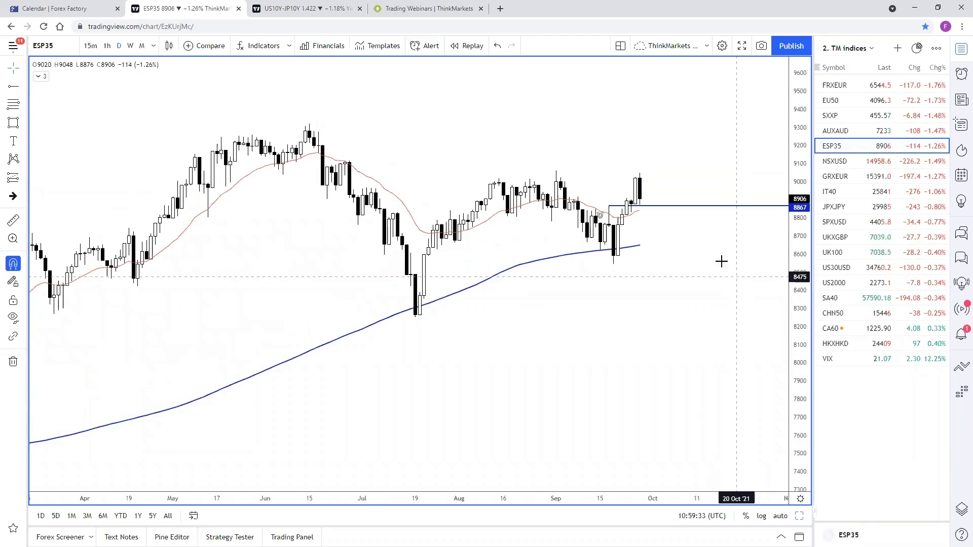
left_click(23, 88)
left_click(77, 83)
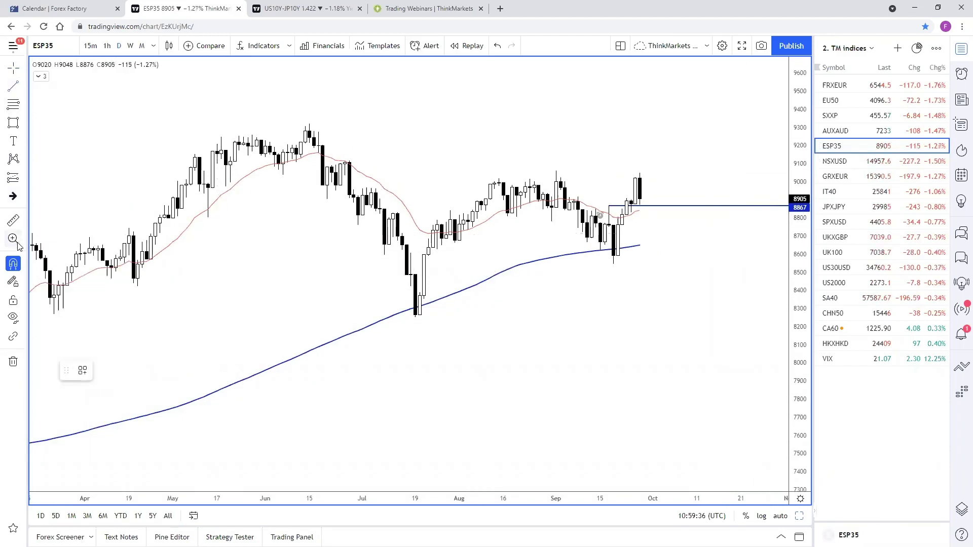
left_click(309, 125)
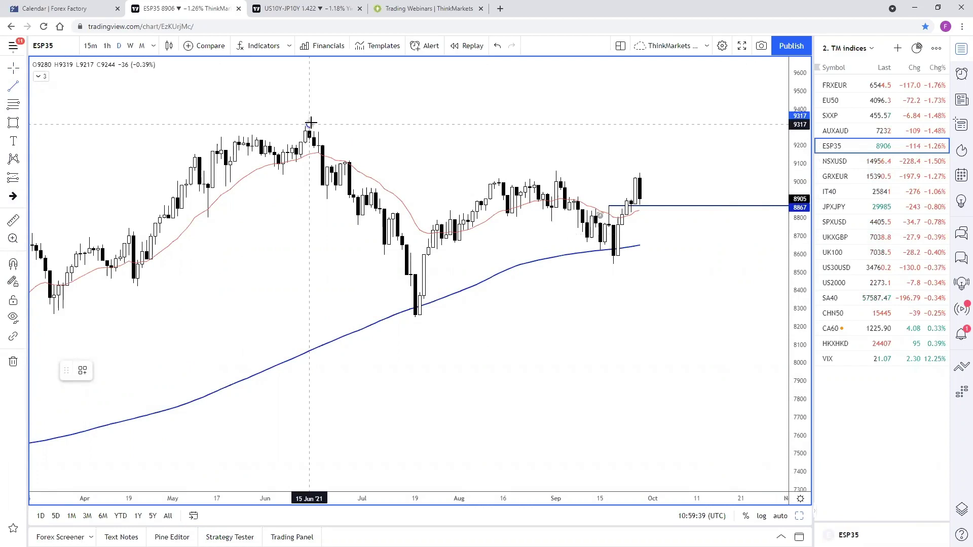
left_click(710, 199)
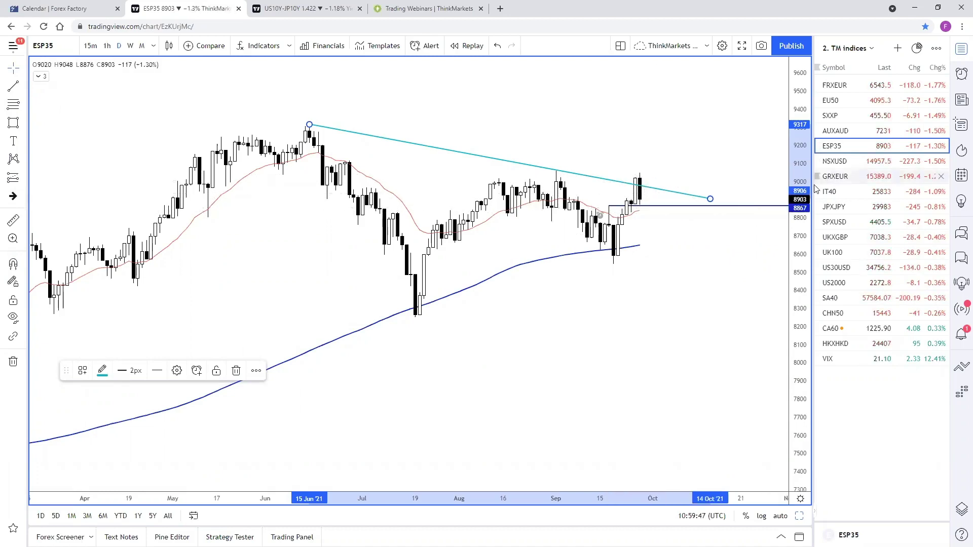
Load the GRXEUR chart from the indices watchlist and examine its recent daily price action
left_click(831, 178)
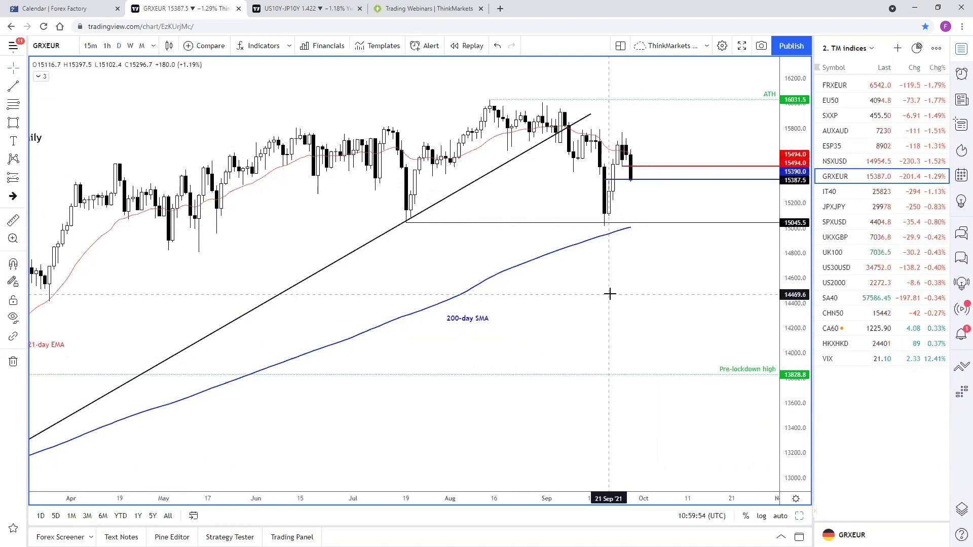
scroll(609, 294, "down", 2)
left_click_drag(465, 92, 474, 108)
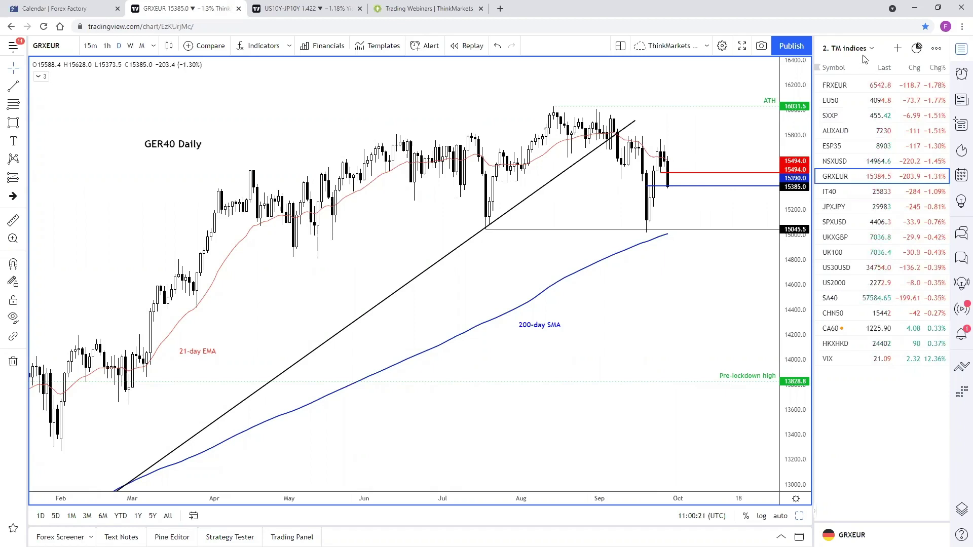
Switch the watchlist to 3. TM Commodities, load GOLD and examine its daily chart with the Fibonacci levels
left_click(865, 55)
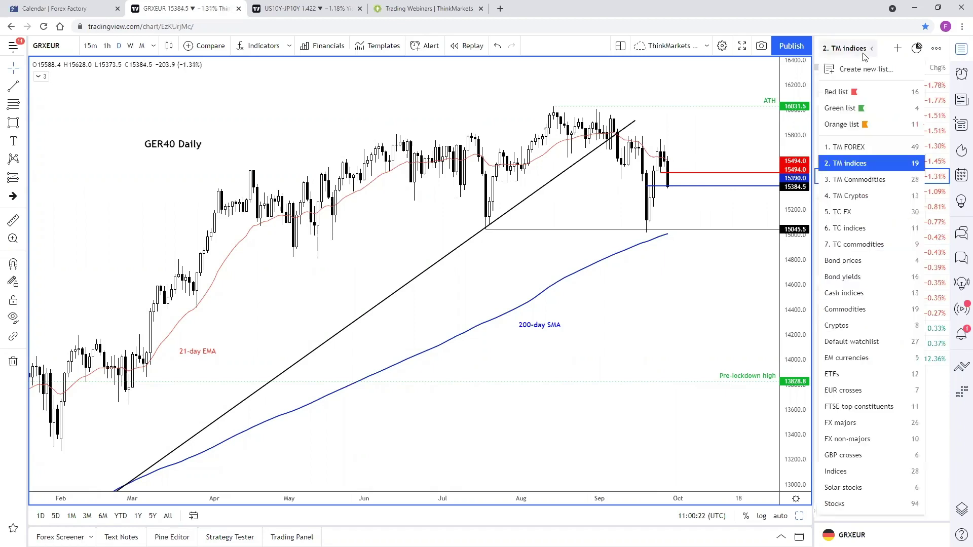
left_click(875, 180)
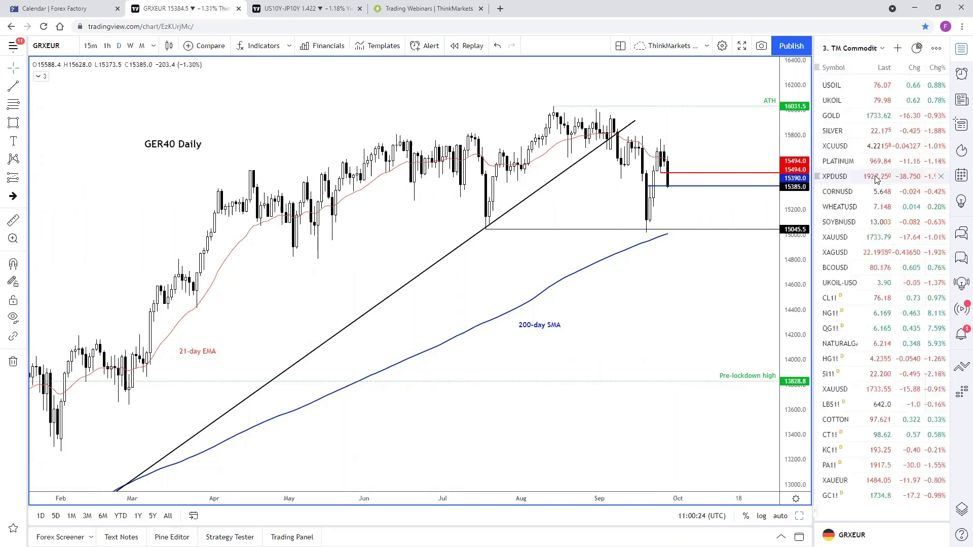
left_click(864, 120)
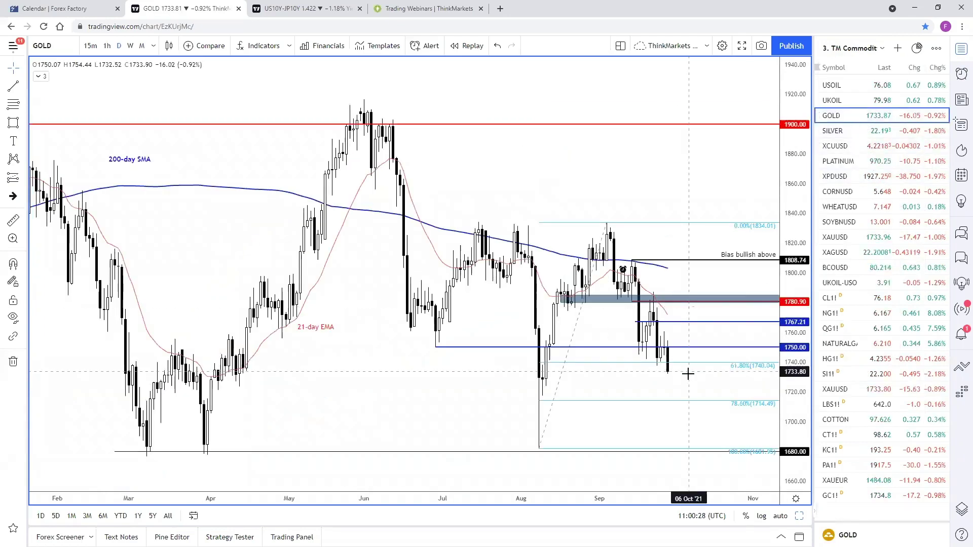
scroll(711, 323, "down", 4)
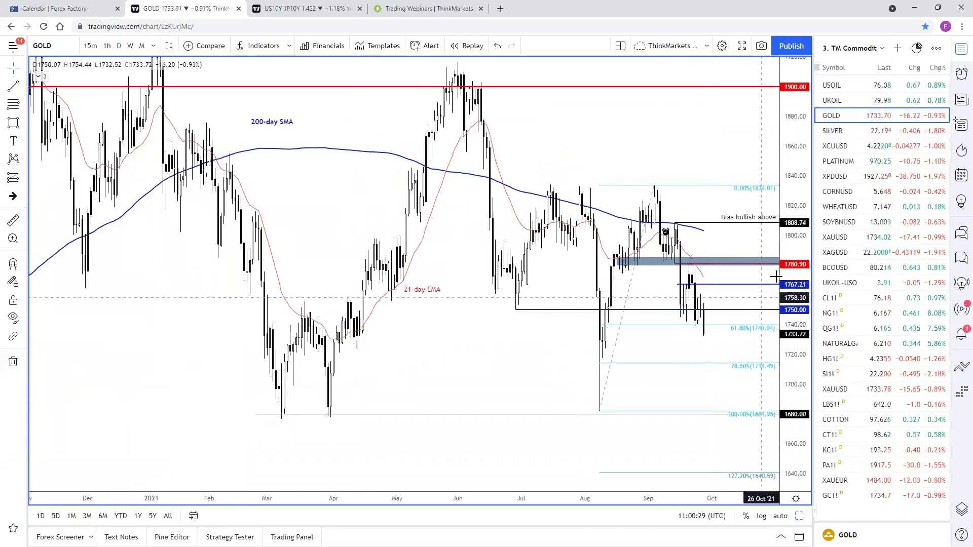
scroll(710, 341, "up", 3)
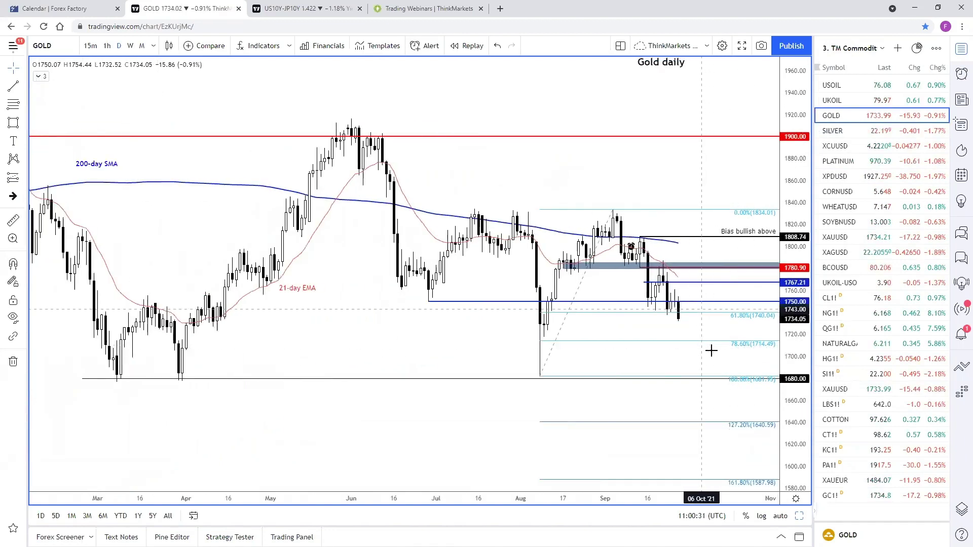
Move the "Gold daily" text label closer to the price candles, to about 1931 at 27 Aug '21
scroll(654, 327, "right", 2)
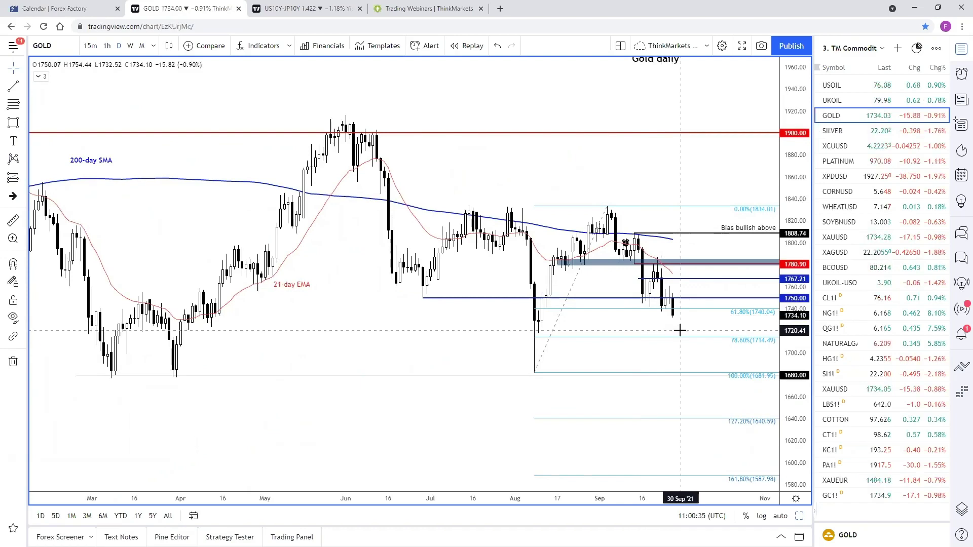
left_click_drag(676, 330, 663, 331)
left_click_drag(654, 272, 650, 272)
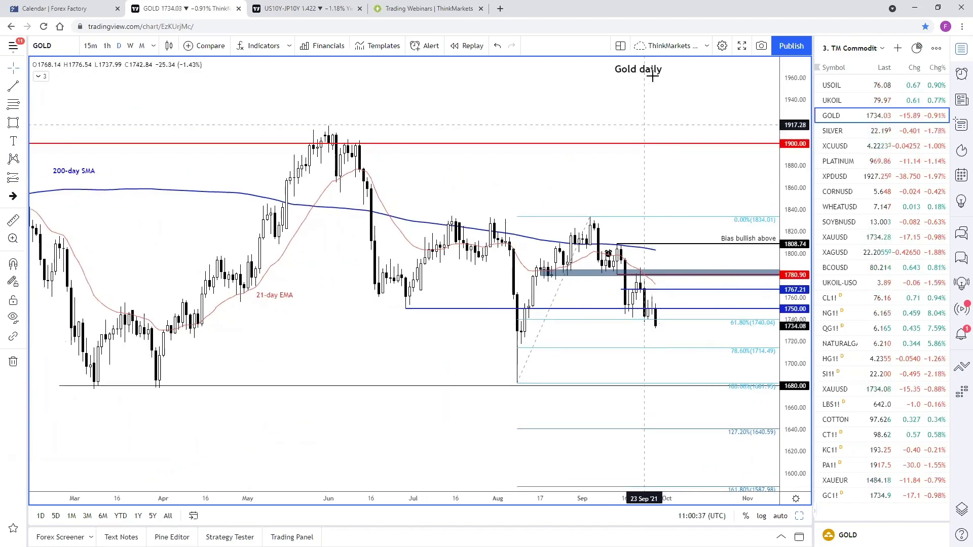
left_click_drag(638, 69, 595, 116)
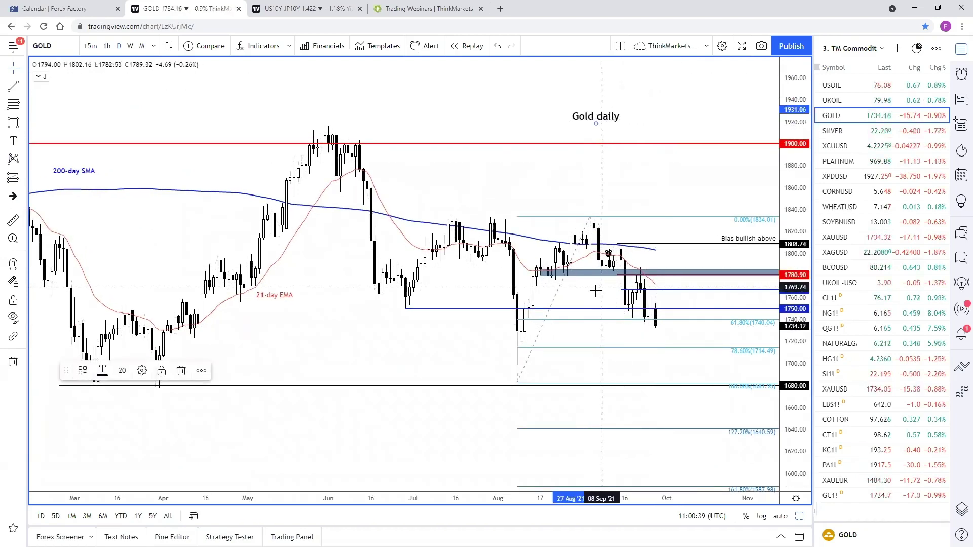
Delete the blue horizontal ray at 1767.21 and the shaded grey zone just above the red ray at 1780.90
left_click(615, 284)
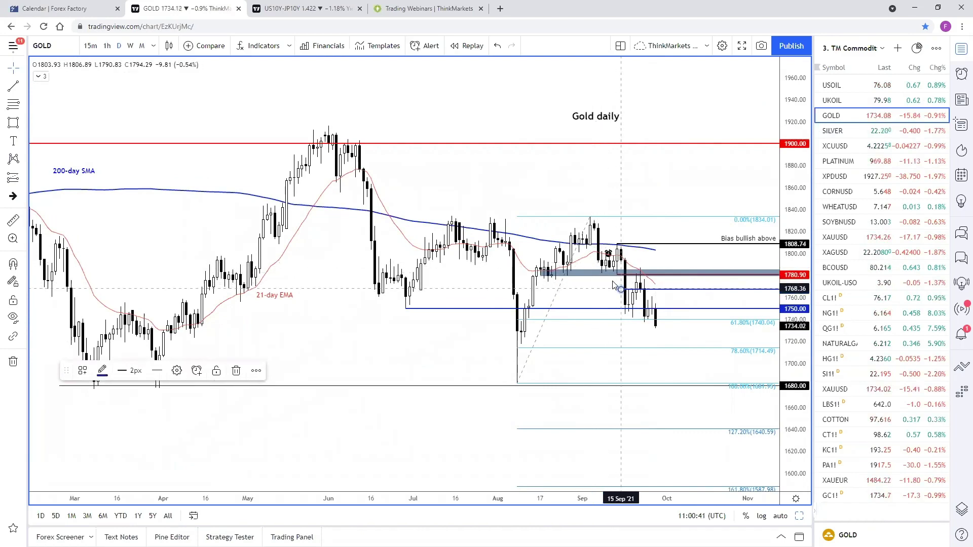
left_click(240, 373)
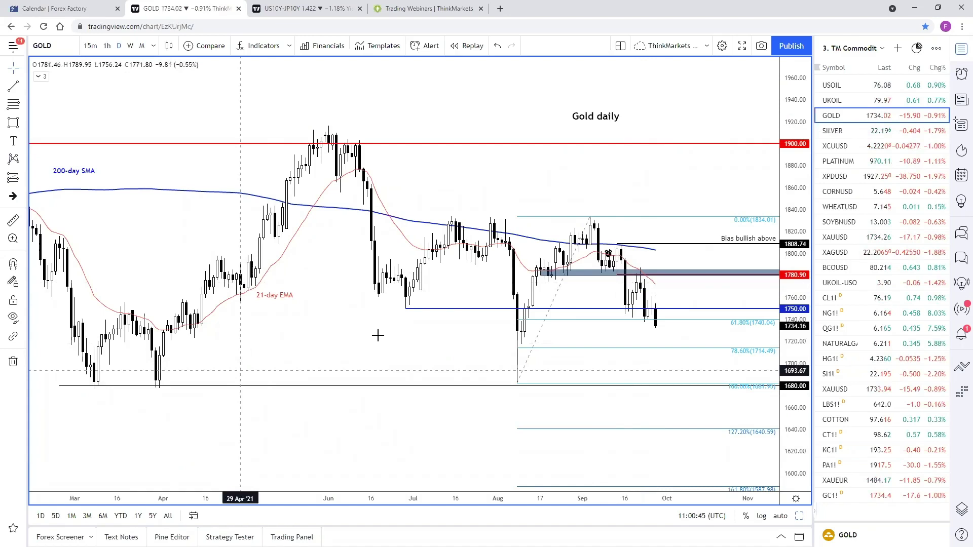
left_click(558, 274)
left_click(223, 371)
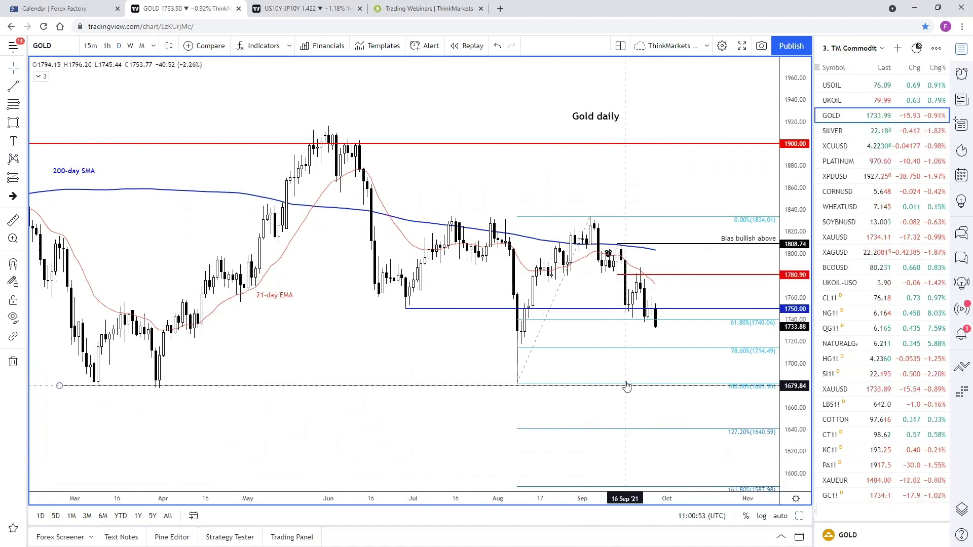
Move the "Bias bullish above" ray down to the 22 Sep '21 high at about 1788
scroll(634, 365, "down", 2)
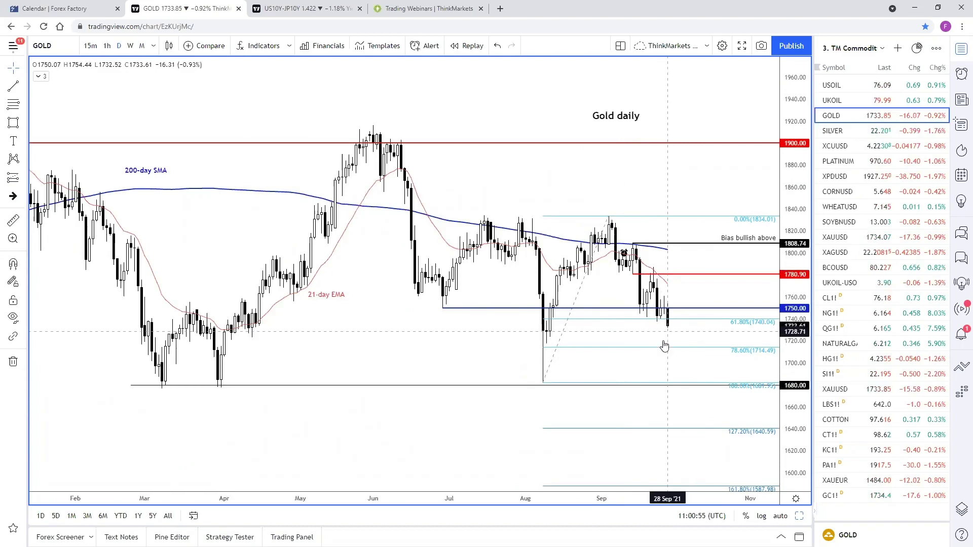
scroll(668, 362, "down", 1)
left_click_drag(667, 367, 617, 357)
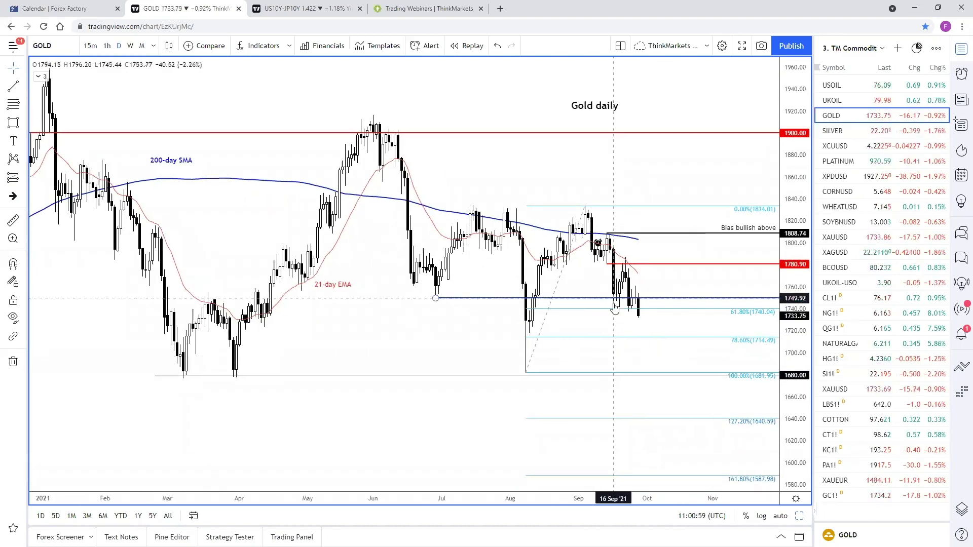
left_click(608, 264)
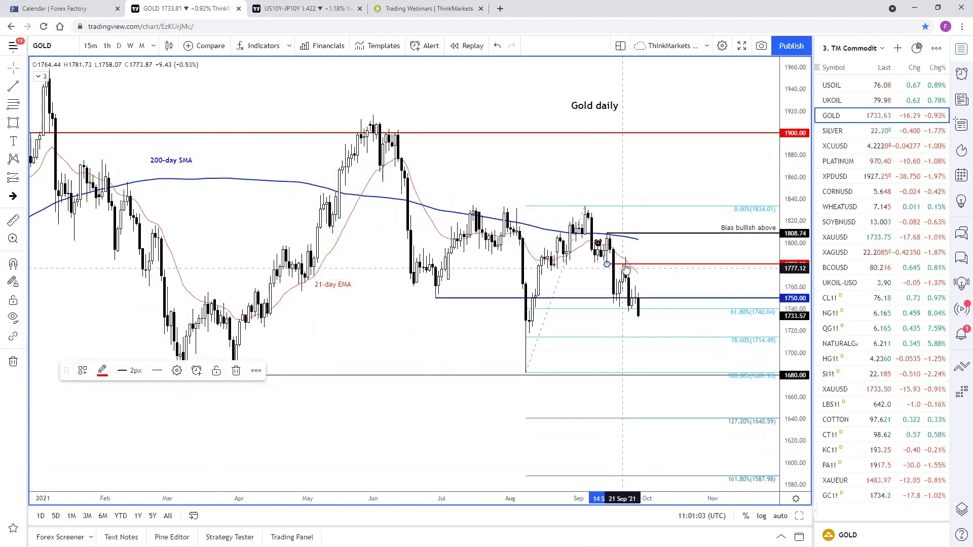
left_click_drag(608, 234, 626, 257)
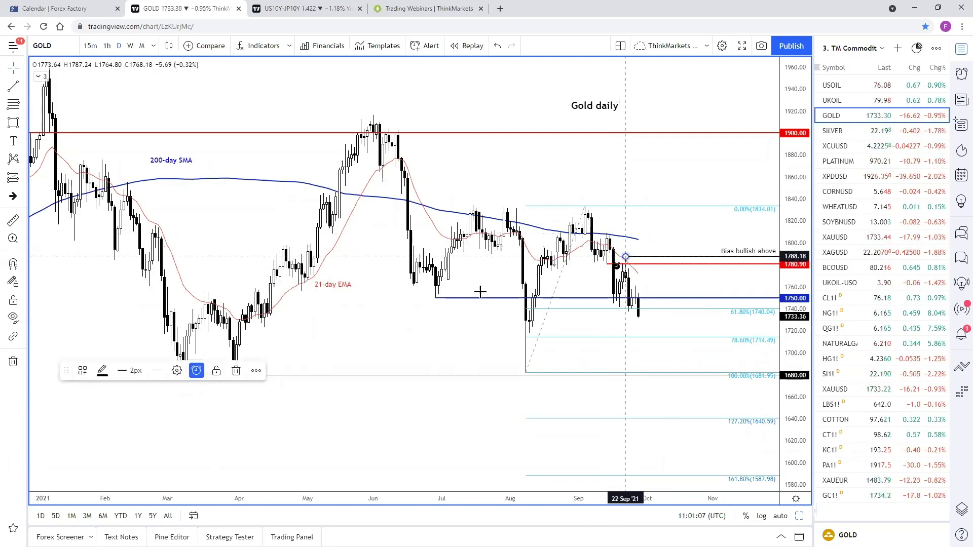
With magnet mode on, move the red 1780.90 ray to 1760.83 at 27 Sep '21 and apply the black drawing template
left_click(13, 264)
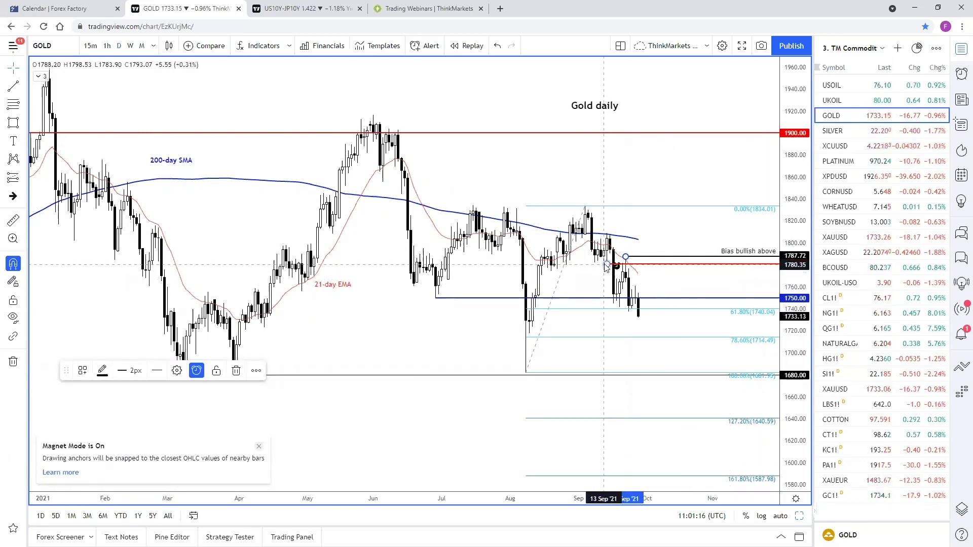
left_click_drag(612, 299, 636, 292)
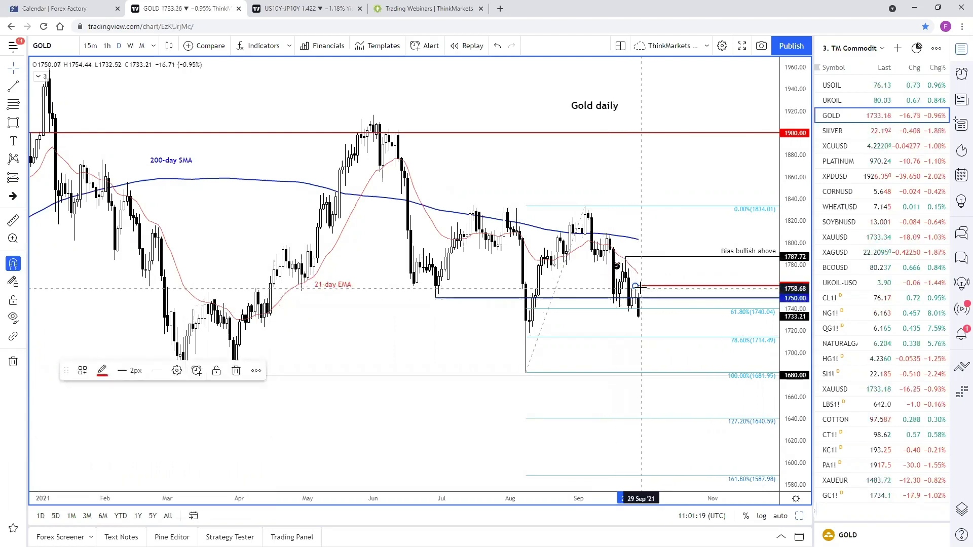
left_click(82, 371)
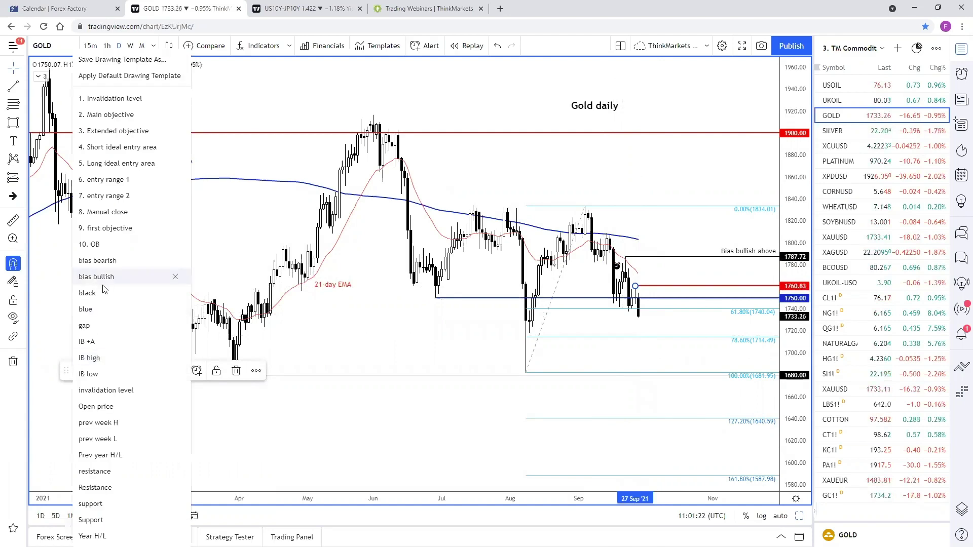
left_click(87, 293)
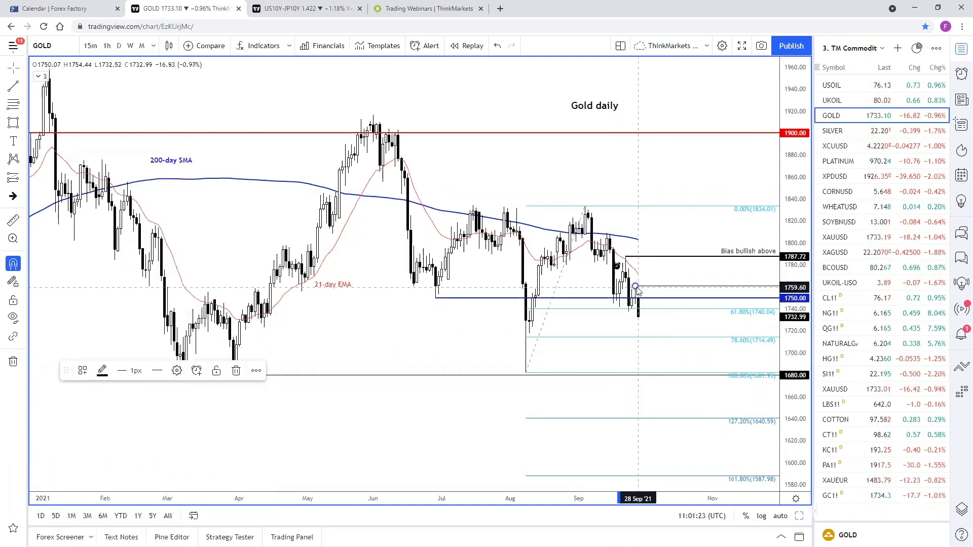
Create an alert for GOLD crossing the 1760.83 horizontal ray with the message "short-term bullish if broken"
scroll(656, 279, "up", 2)
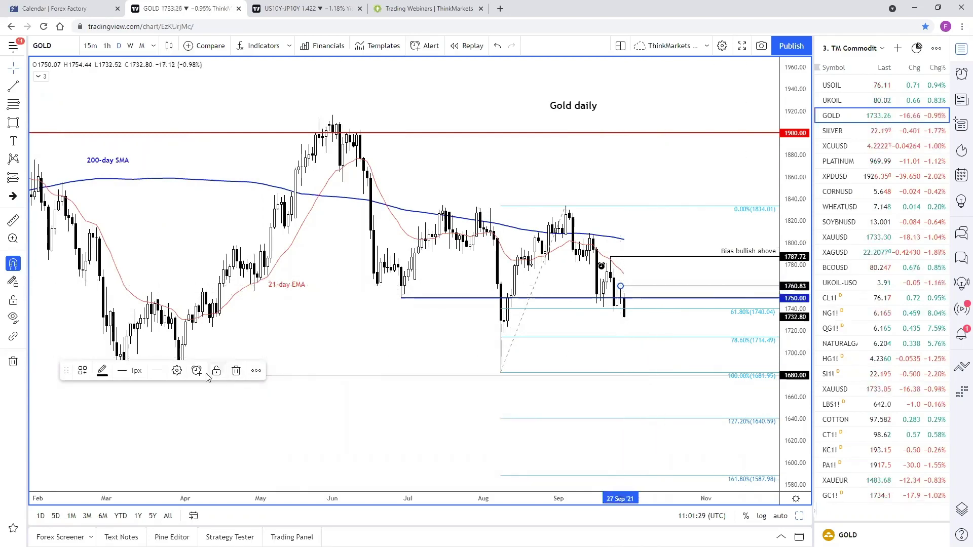
key("alt+a")
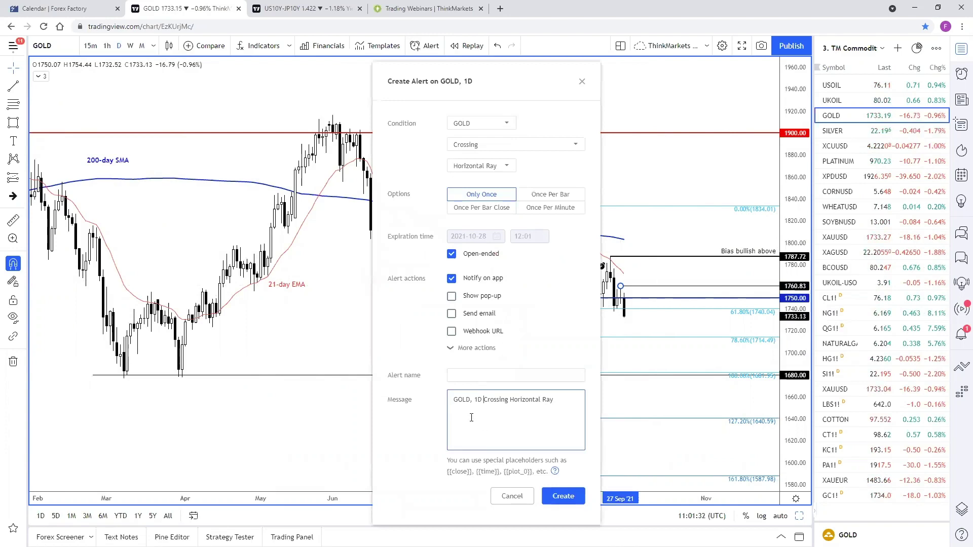
key("ctrl+a")
type("s")
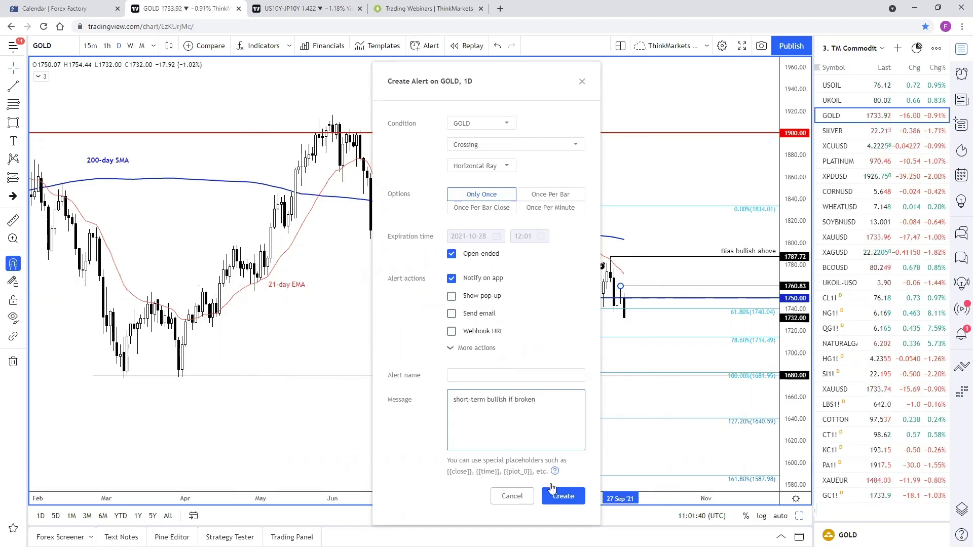
left_click(552, 488)
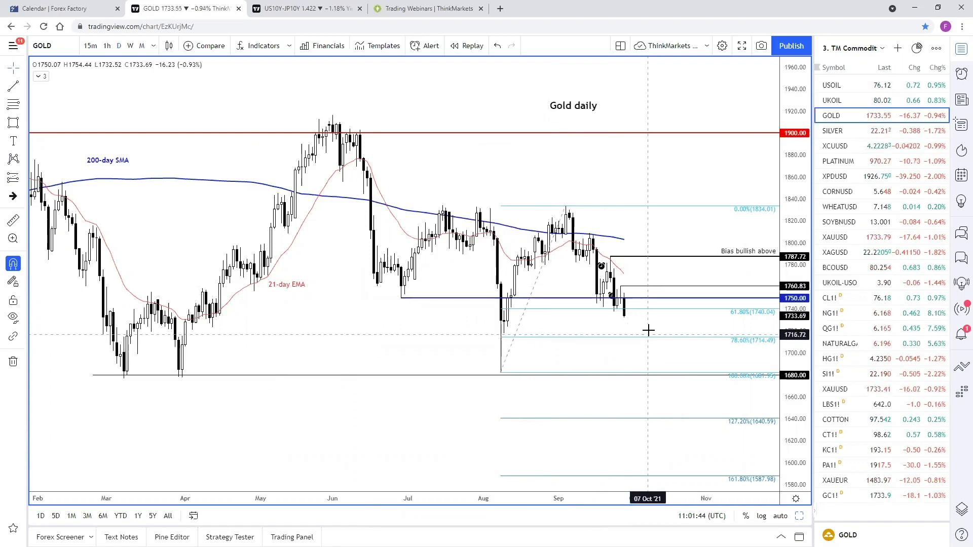
With magnet mode off, draw a rectangle beneath the March lows from 3 Mar '21 to 5 Apr '21, between about 1672 and 1666
scroll(645, 328, "up", 3)
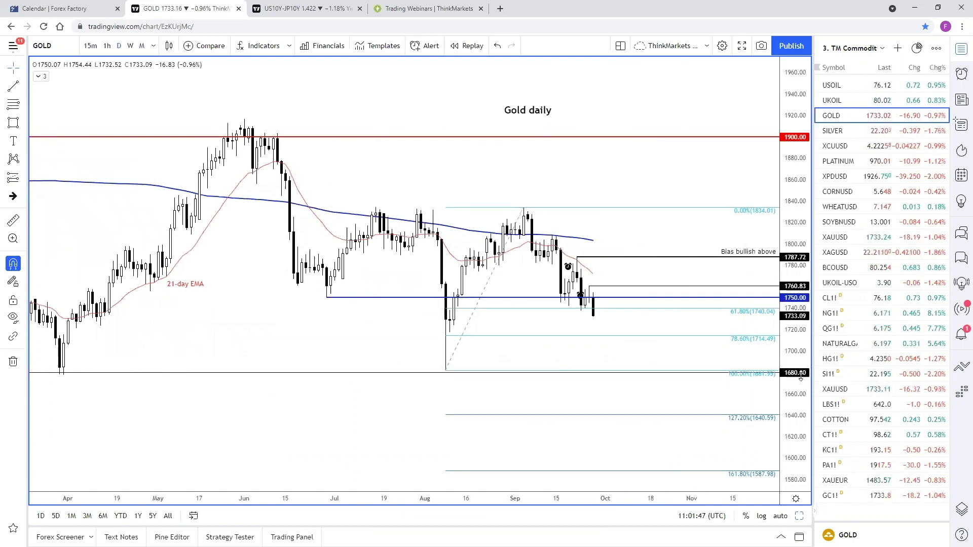
scroll(681, 369, "down", 3)
left_click_drag(583, 383, 559, 390)
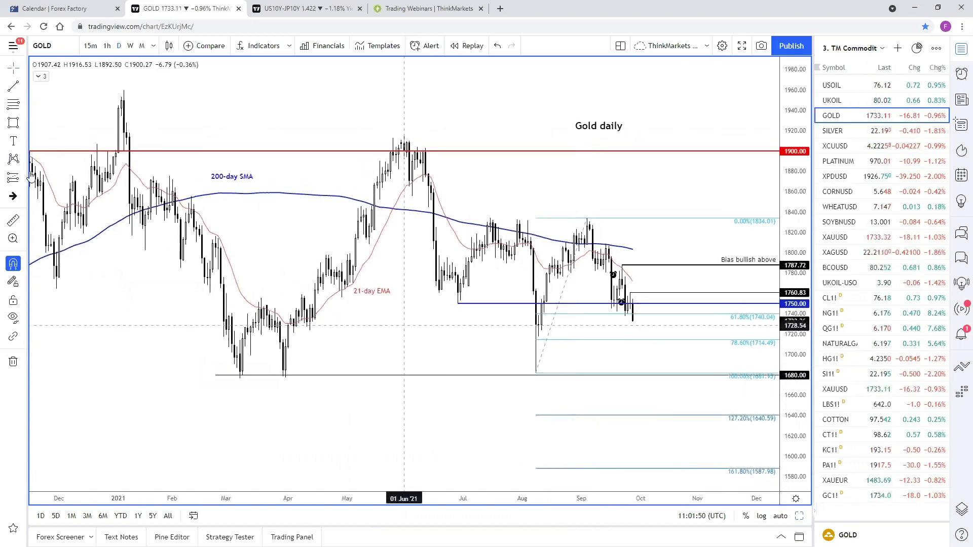
left_click(5, 126)
left_click(56, 163)
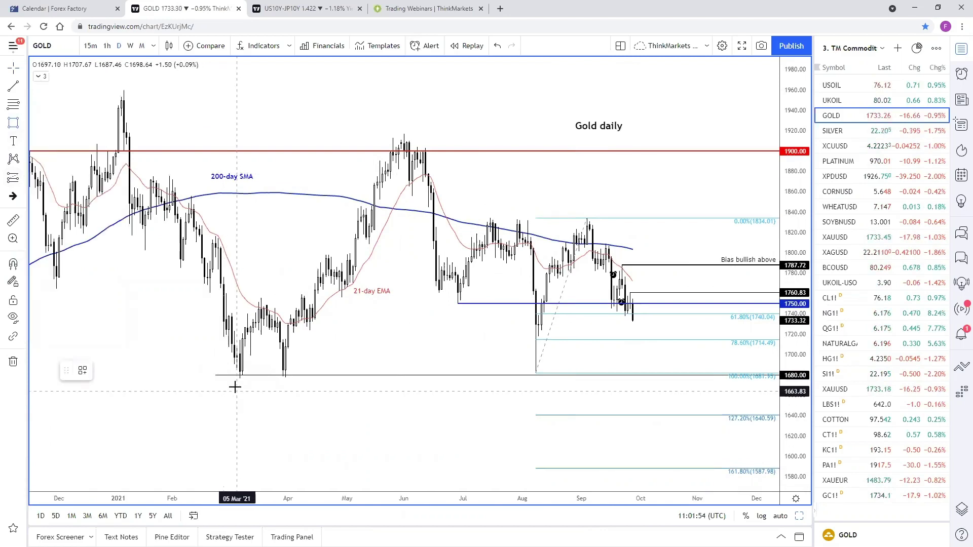
left_click_drag(232, 383, 294, 390)
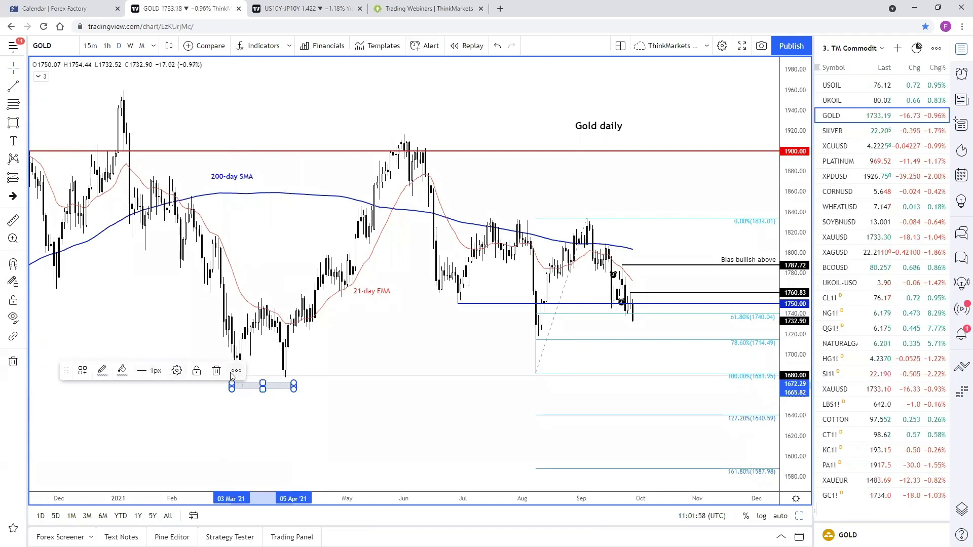
Duplicate the rectangle and place the copy beneath the August low, spanning 22 Jul '21 to 24 Aug '21
left_click(256, 405)
left_click_drag(274, 392, 553, 386)
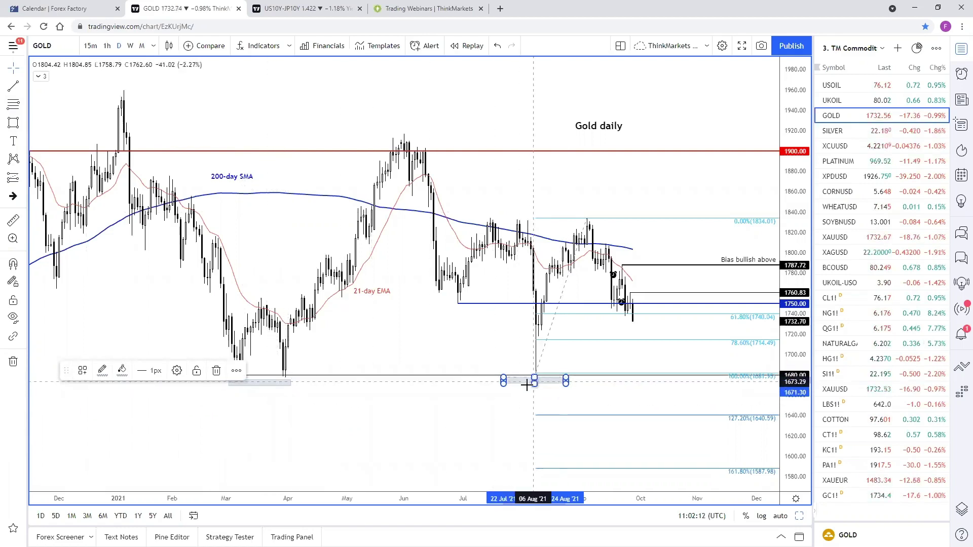
left_click(485, 383)
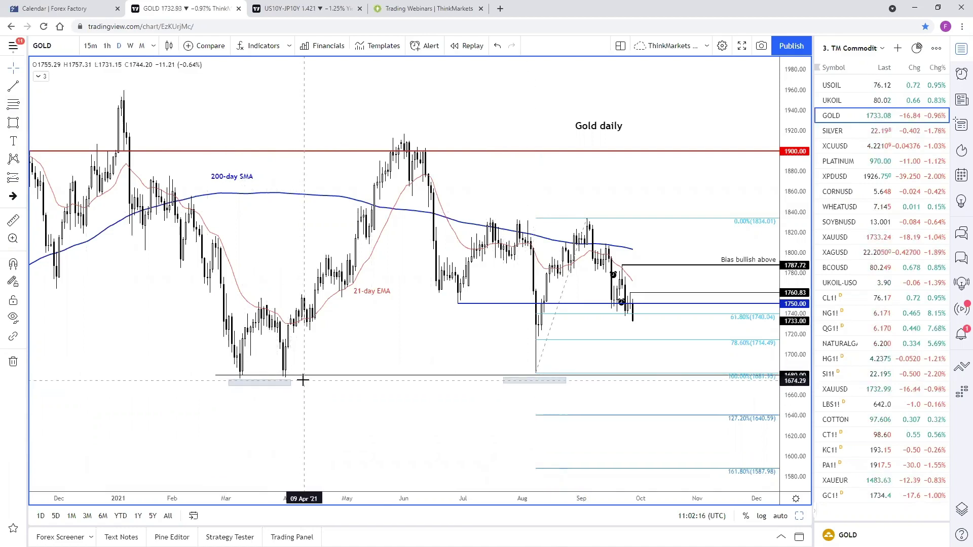
Nudge the second rectangle so it starts at 23 Jul '21 and sits centred beneath the August low
scroll(441, 400, "up", 3)
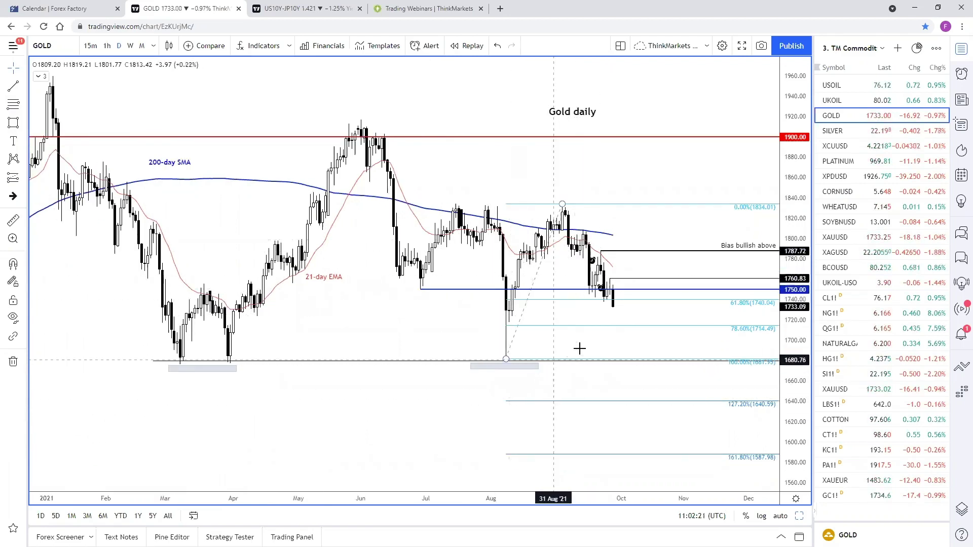
left_click_drag(583, 342, 606, 348)
scroll(606, 347, "up", 1)
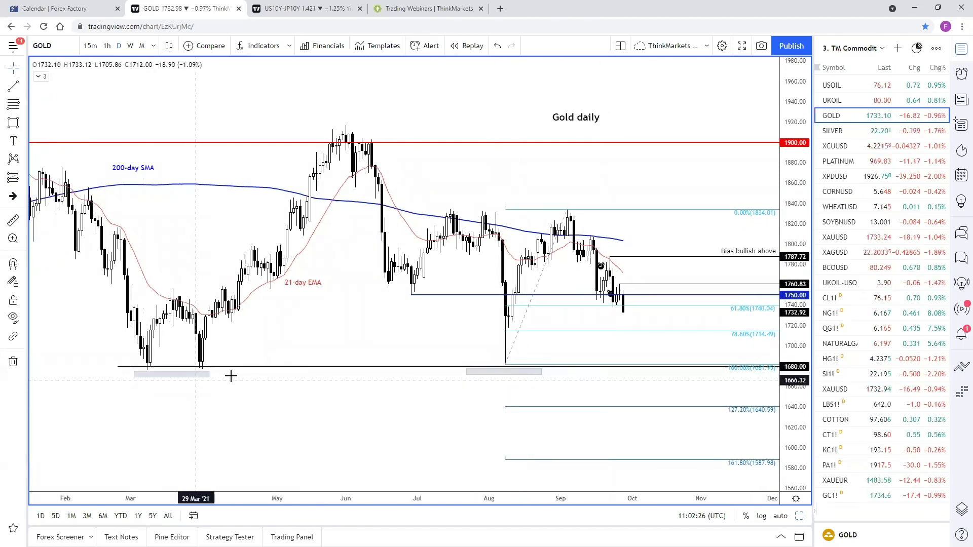
left_click(527, 376)
left_click_drag(528, 380, 526, 374)
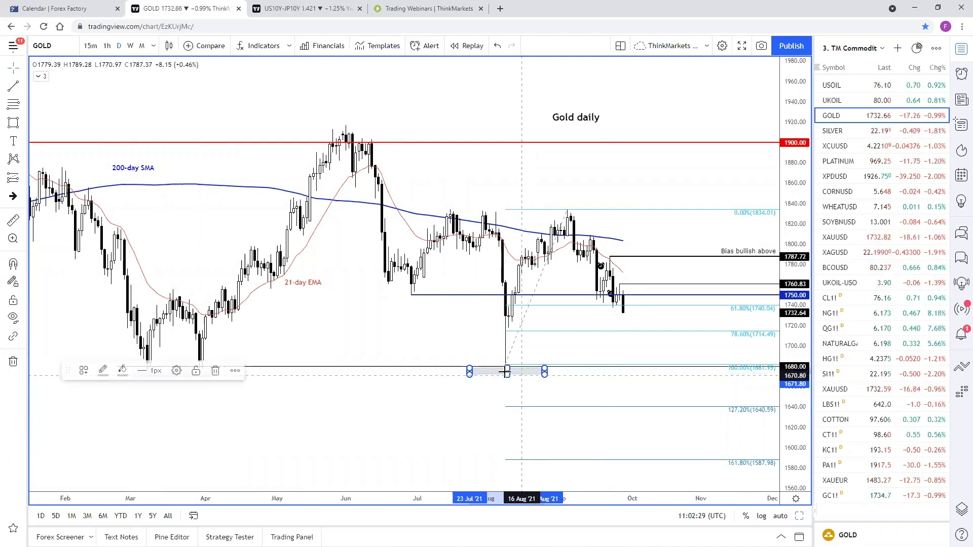
key("ctrl+v")
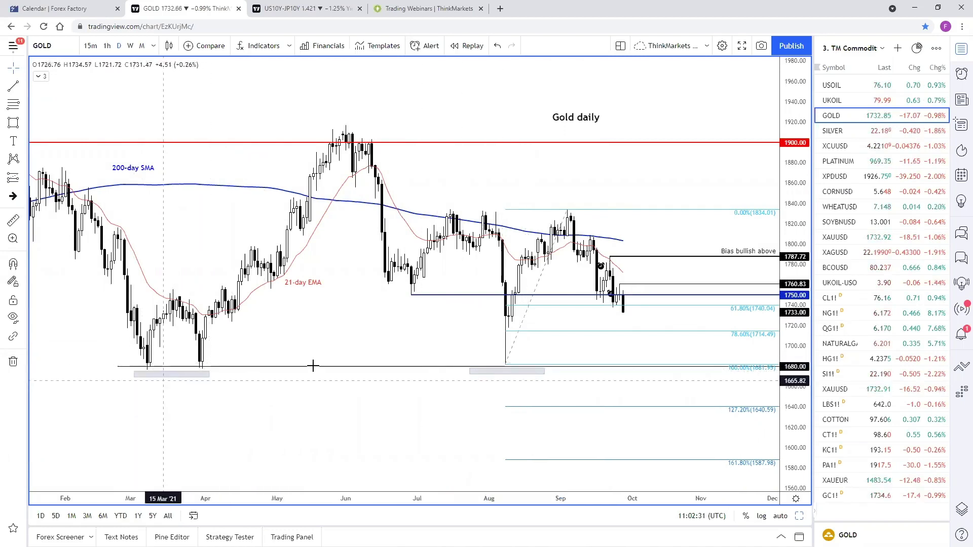
left_click(488, 376)
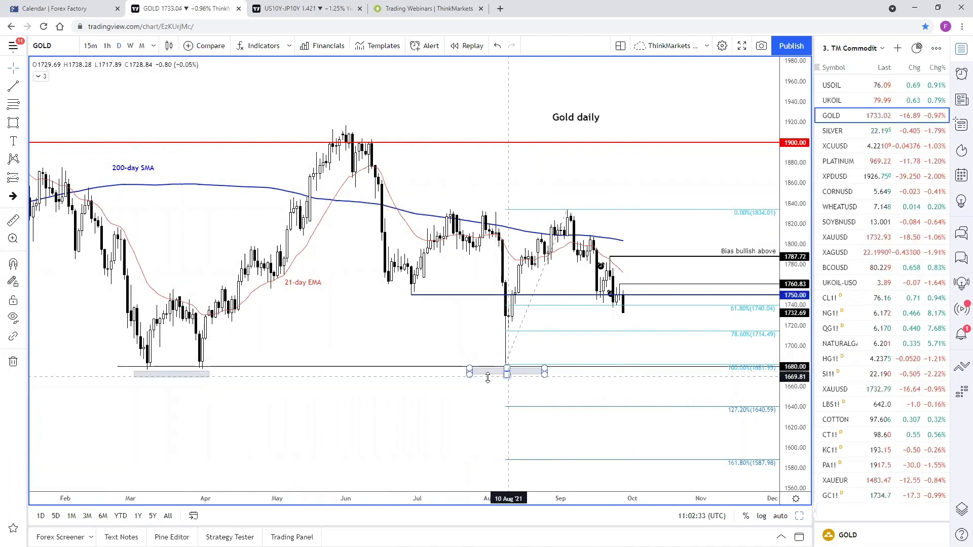
left_click(591, 273)
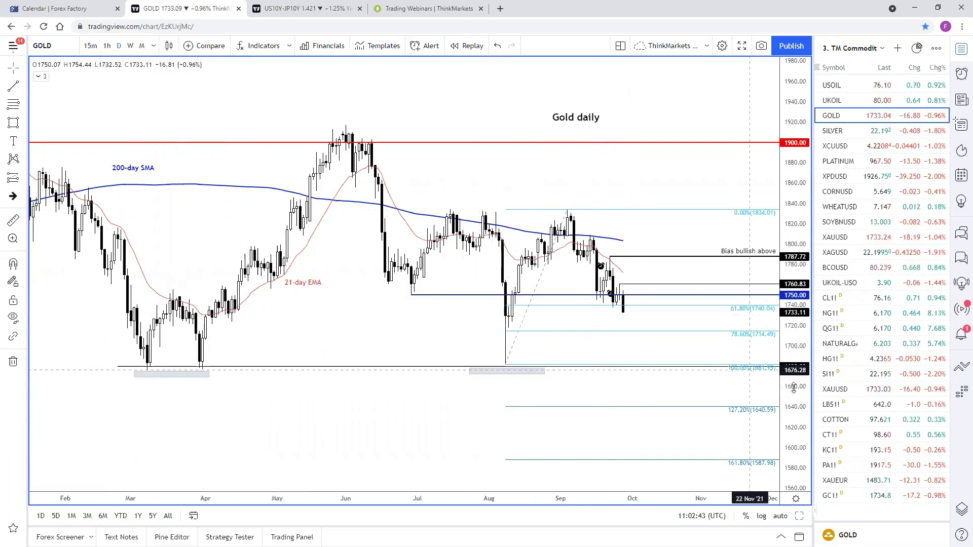
Switch the watchlist to 1. TM FOREX and bring its major pairs into view
left_click_drag(801, 379, 801, 367)
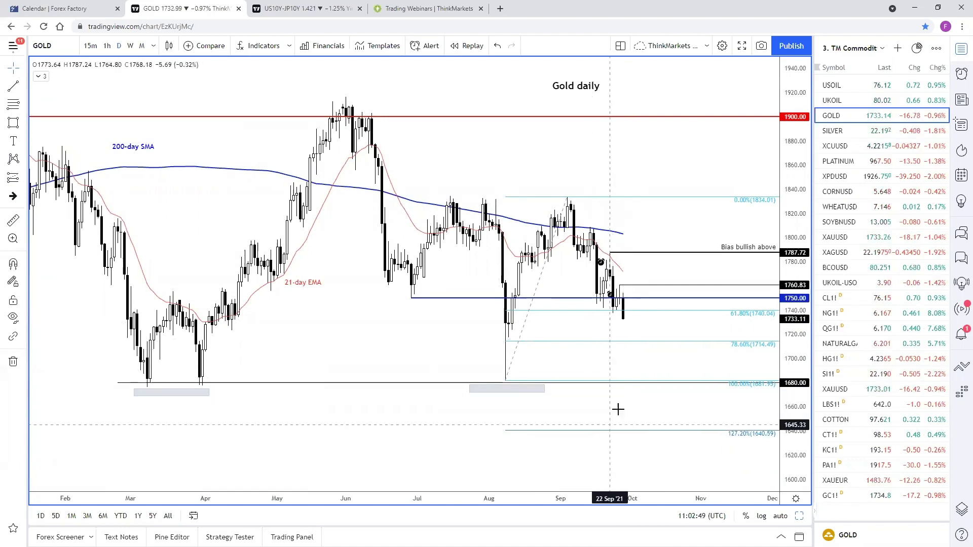
left_click_drag(628, 412, 629, 429)
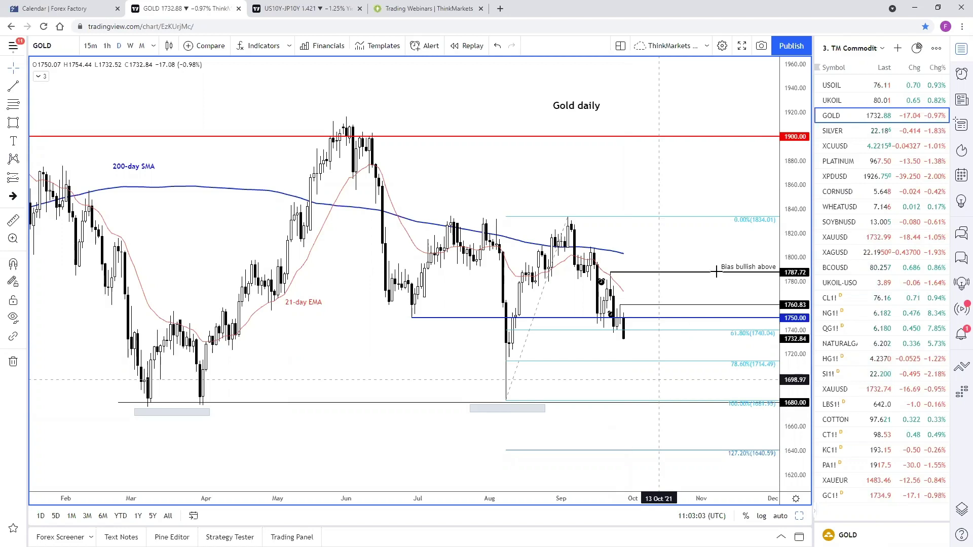
left_click(858, 49)
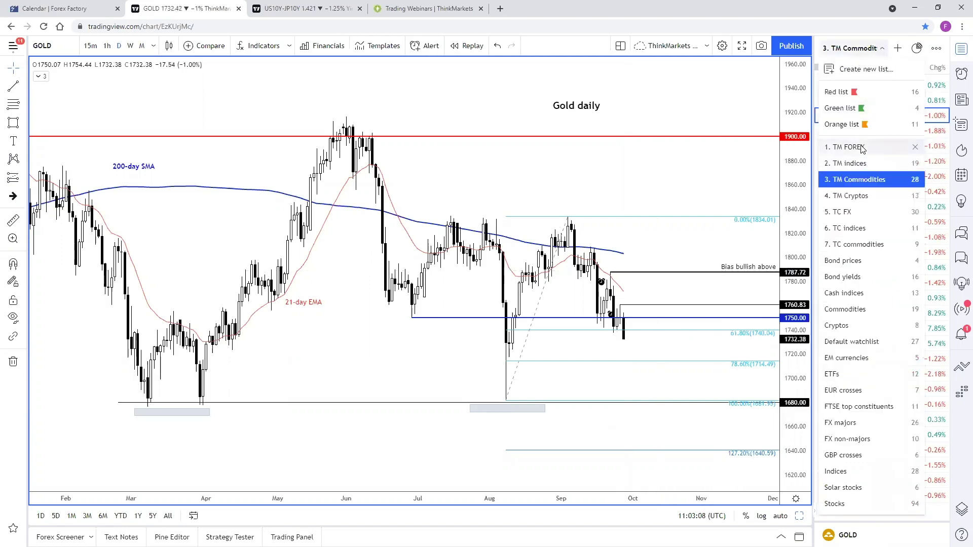
left_click(862, 148)
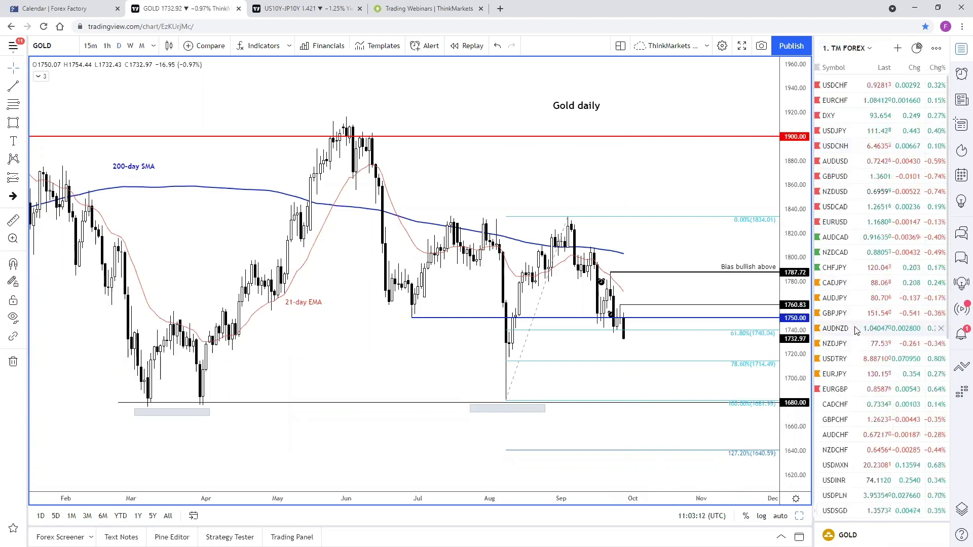
scroll(851, 193, "down", 1)
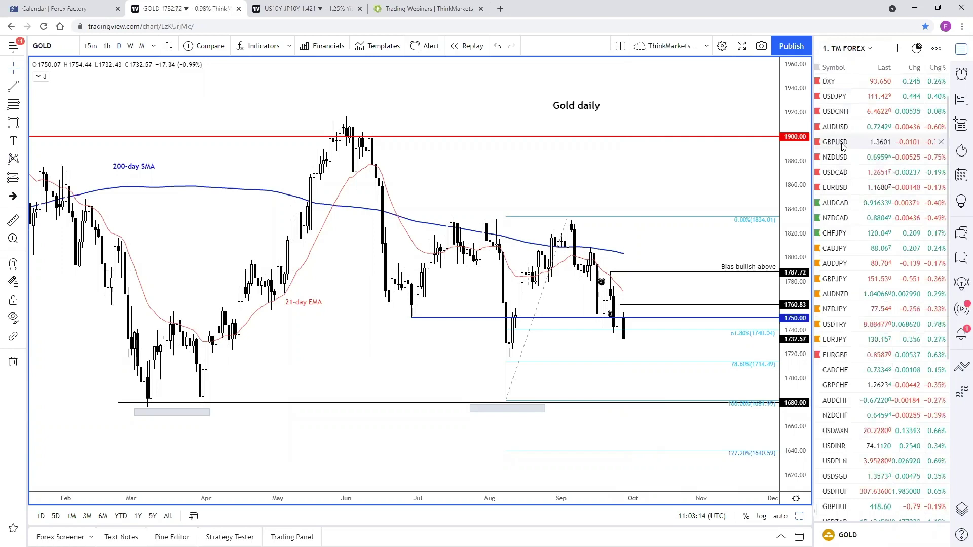
Review the GBP/USD daily chart down to its 2021 low level, and bring up the EUR/GBP daily chart
left_click(843, 146)
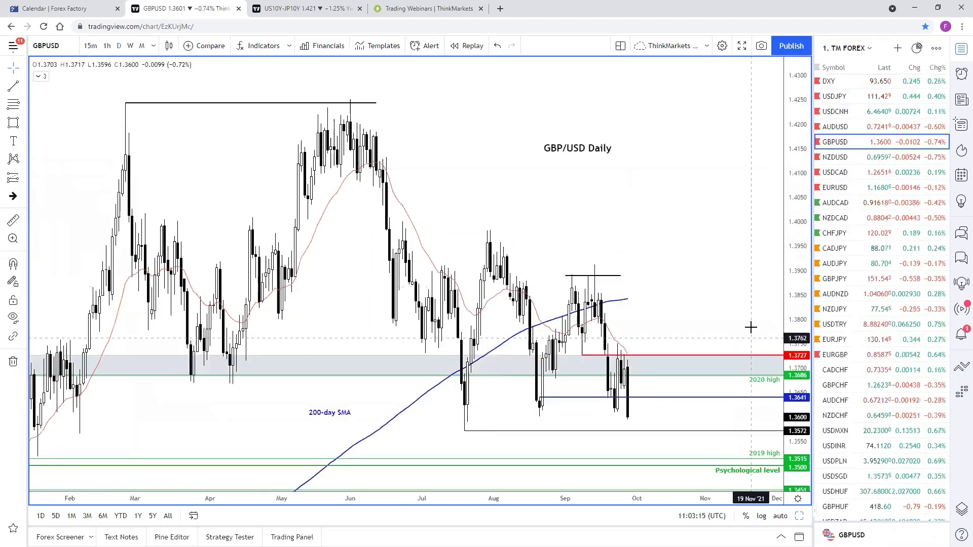
left_click_drag(794, 245, 668, 267)
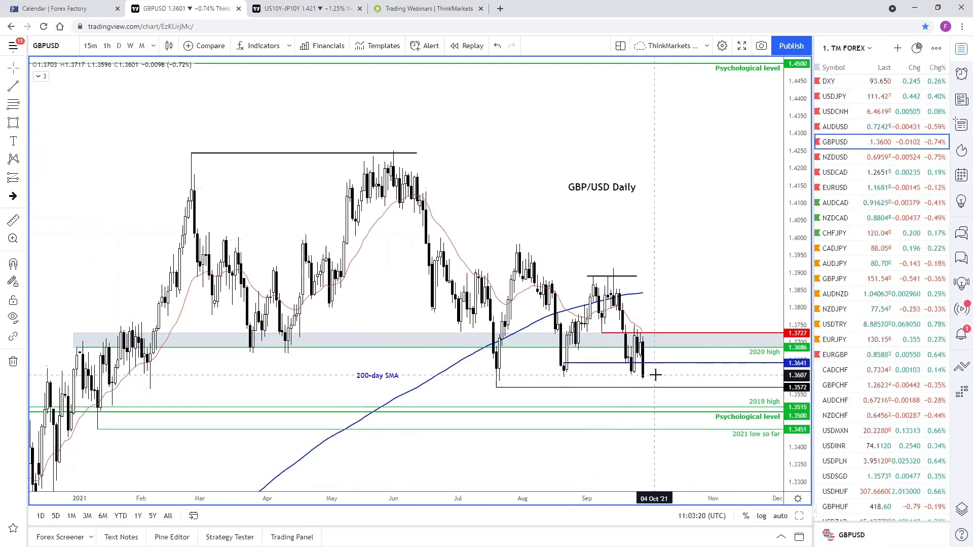
scroll(628, 301, "up", 1)
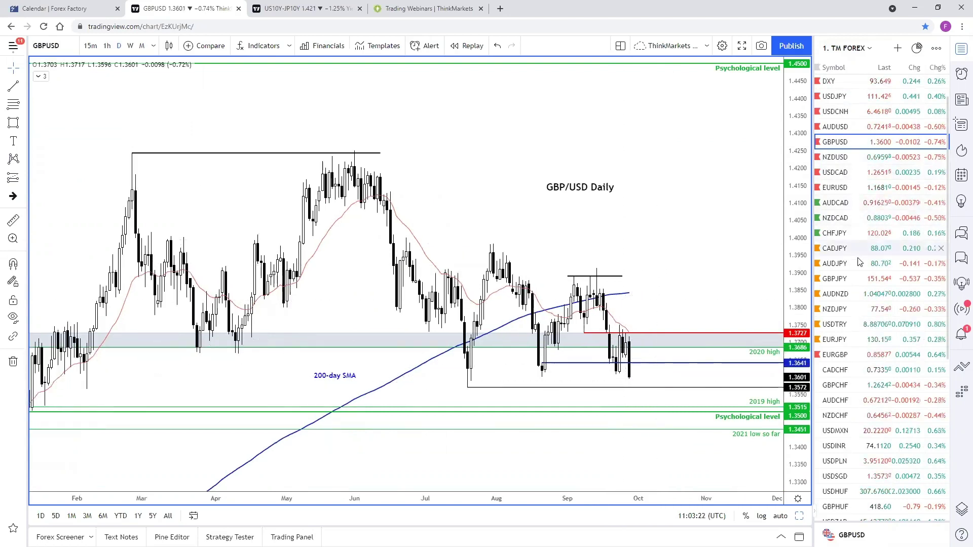
left_click(845, 354)
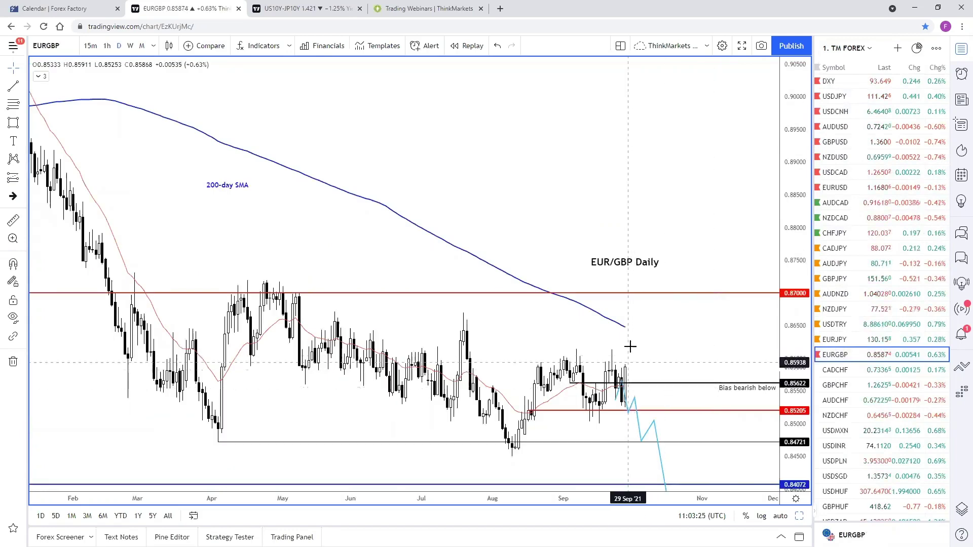
Open the GBP/JPY daily chart and frame the price action from the late-May high to September
left_click(839, 279)
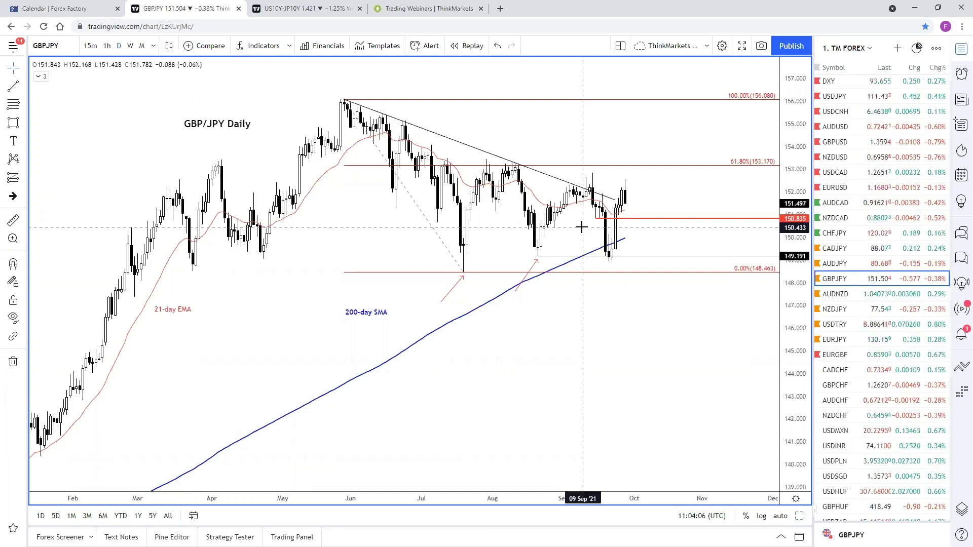
left_click_drag(606, 304, 620, 322)
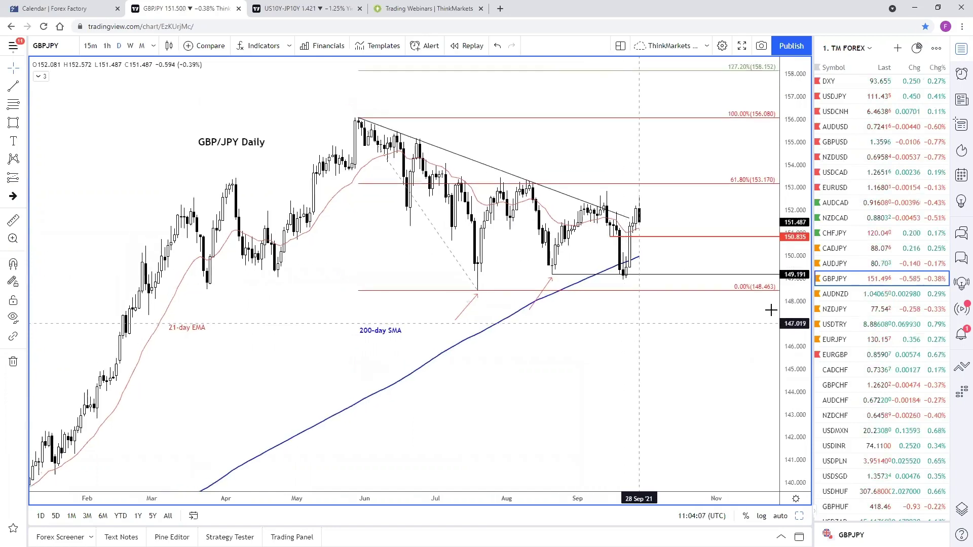
left_click_drag(794, 369, 791, 384)
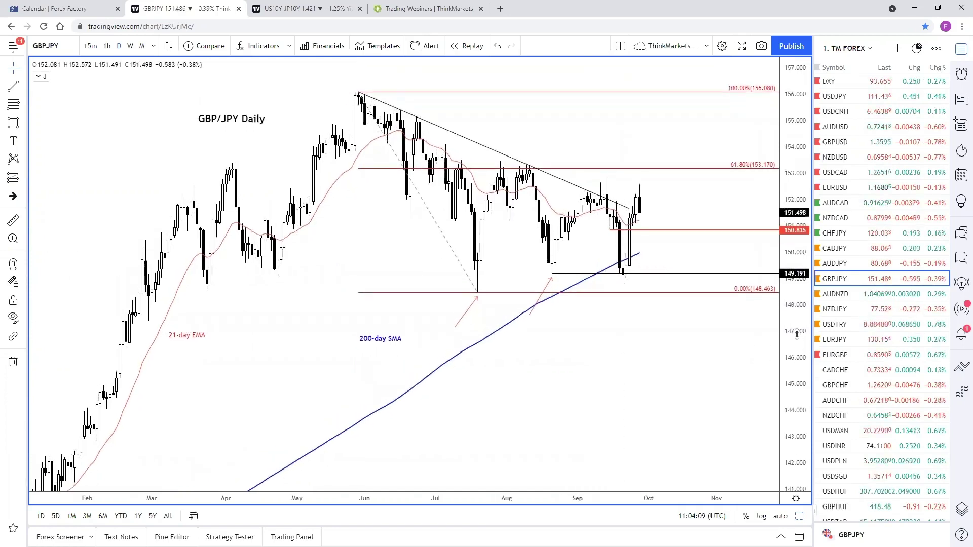
left_click_drag(731, 373, 733, 380)
scroll(733, 380, "up", 3)
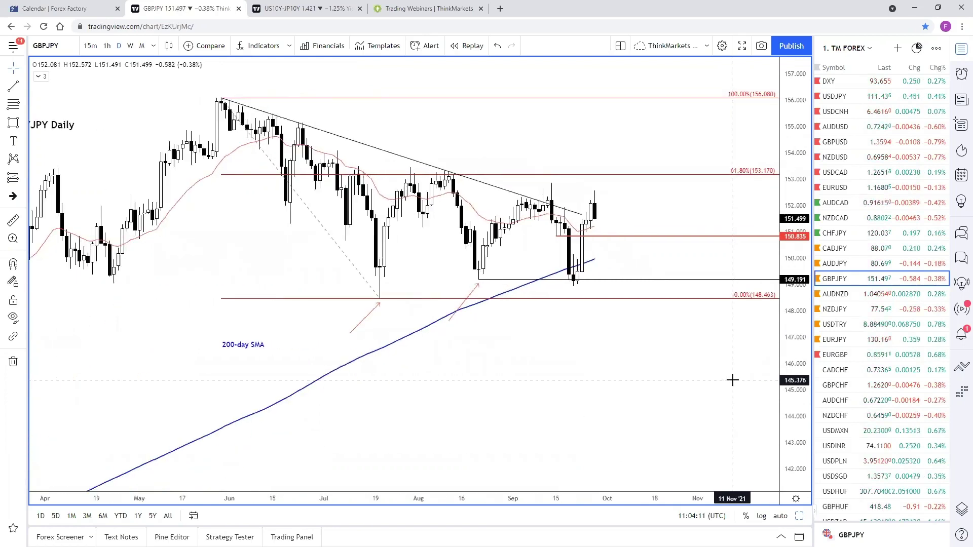
scroll(733, 381, "down", 2)
Reposition the 21-day EMA label to about mid-May and the 200-day SMA label to about 2 Jun '21, near 145.78
left_click_drag(253, 271, 289, 258)
left_click(350, 345)
left_click_drag(349, 345, 357, 375)
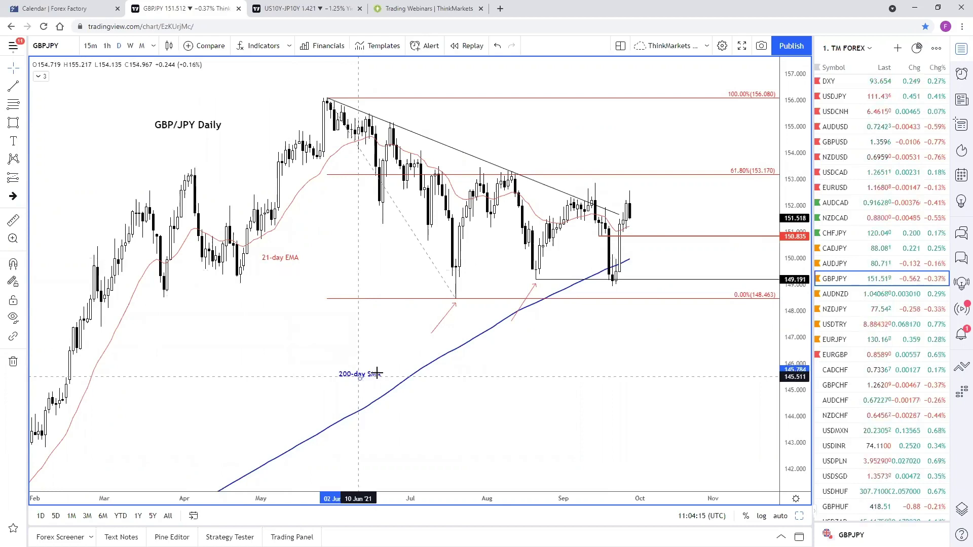
left_click_drag(583, 389, 610, 394)
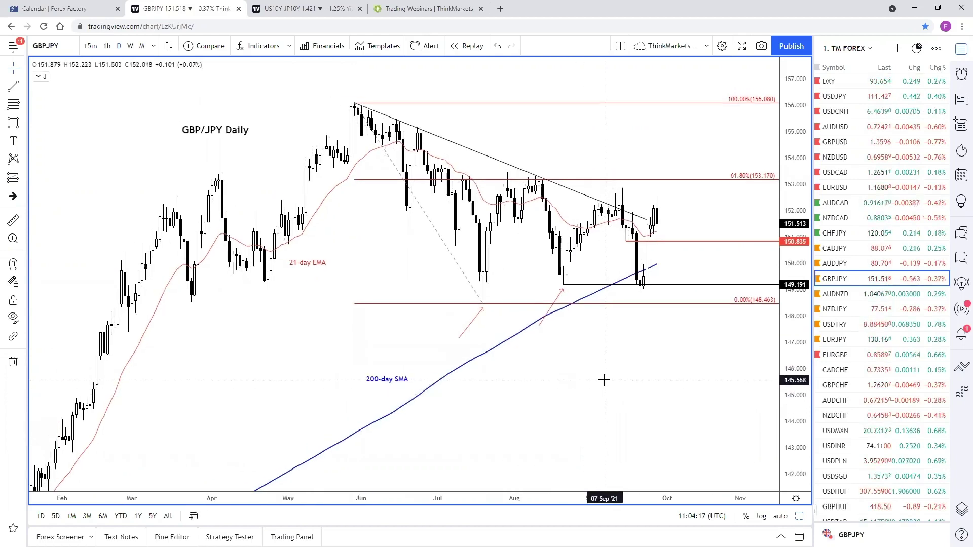
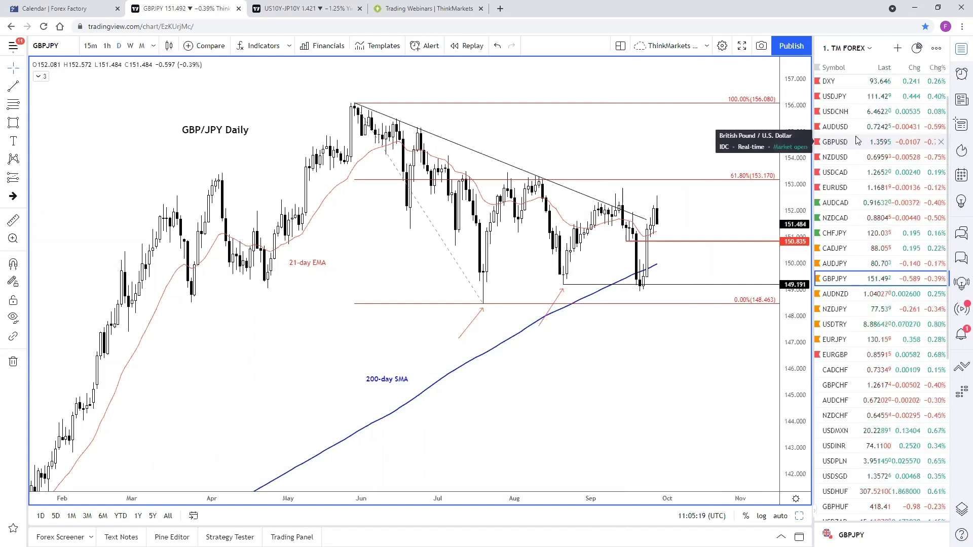
Return to the GBP/USD daily chart and examine price against the shaded zone and the support levels beneath it
left_click(854, 144)
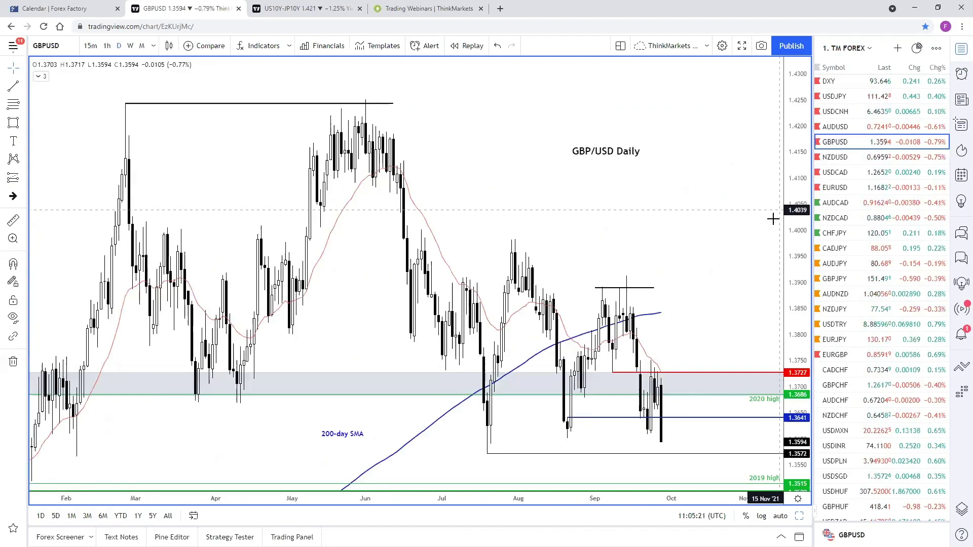
scroll(760, 355, "up", 5)
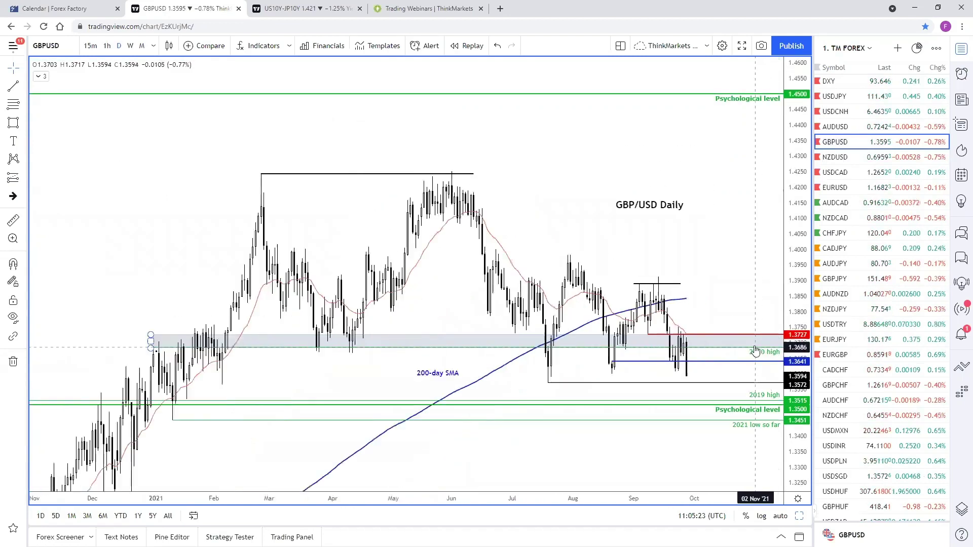
left_click_drag(715, 256, 728, 217)
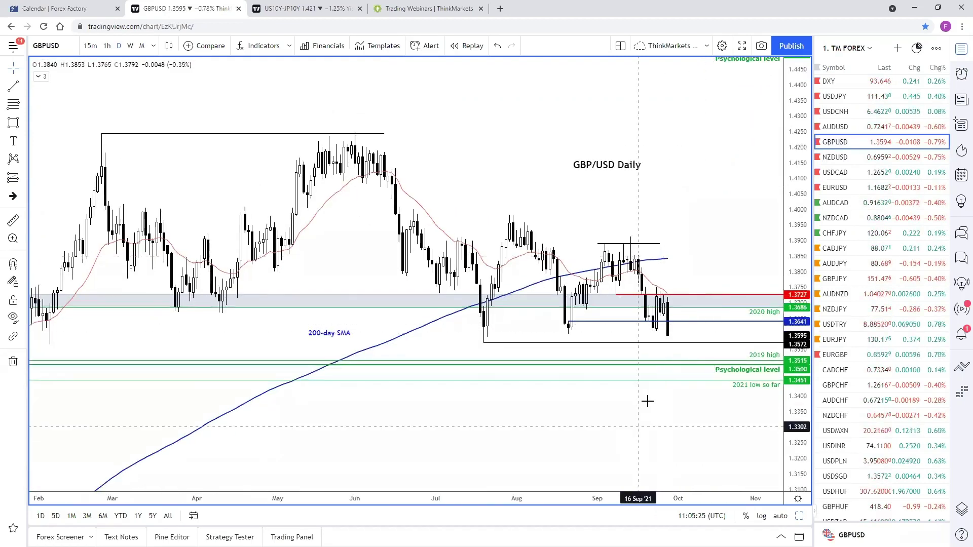
scroll(649, 399, "down", 1)
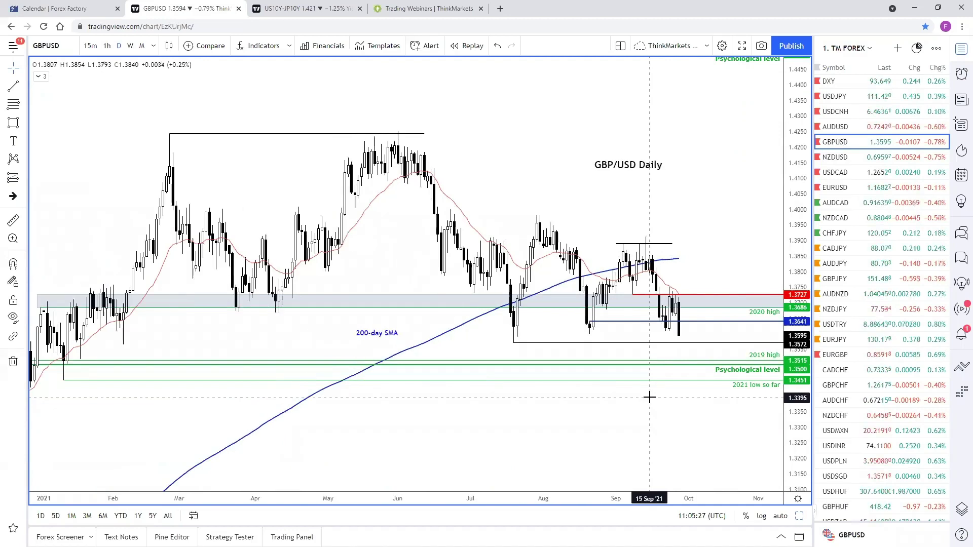
scroll(650, 398, "down", 1)
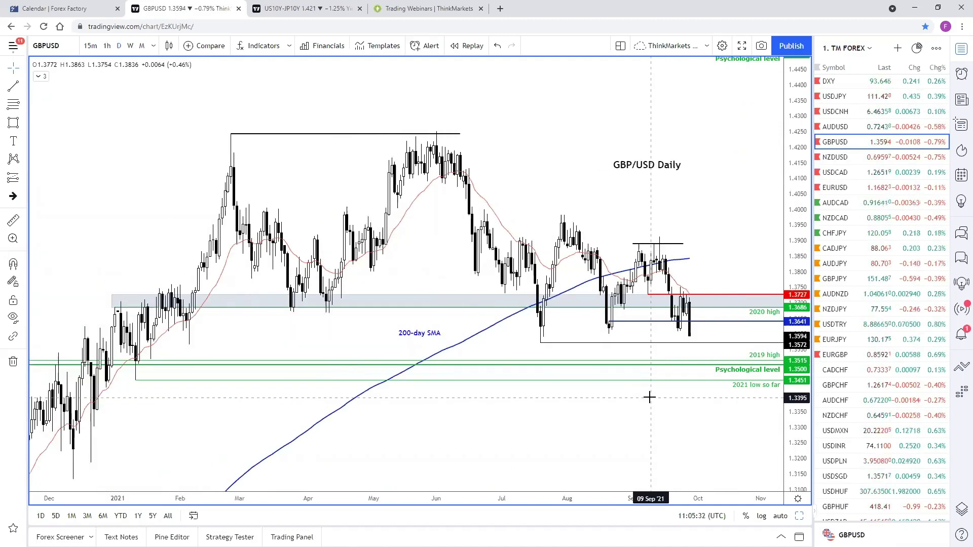
scroll(649, 397, "up", 1)
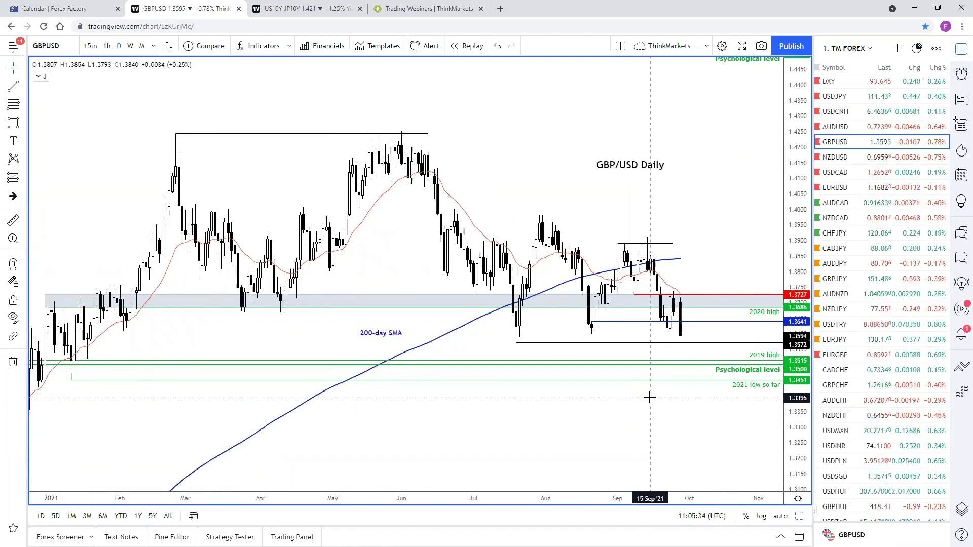
Inspect the 1.3641 level and trace the shaded zone and 2020 high line back to their start around January 2021
left_click(607, 322)
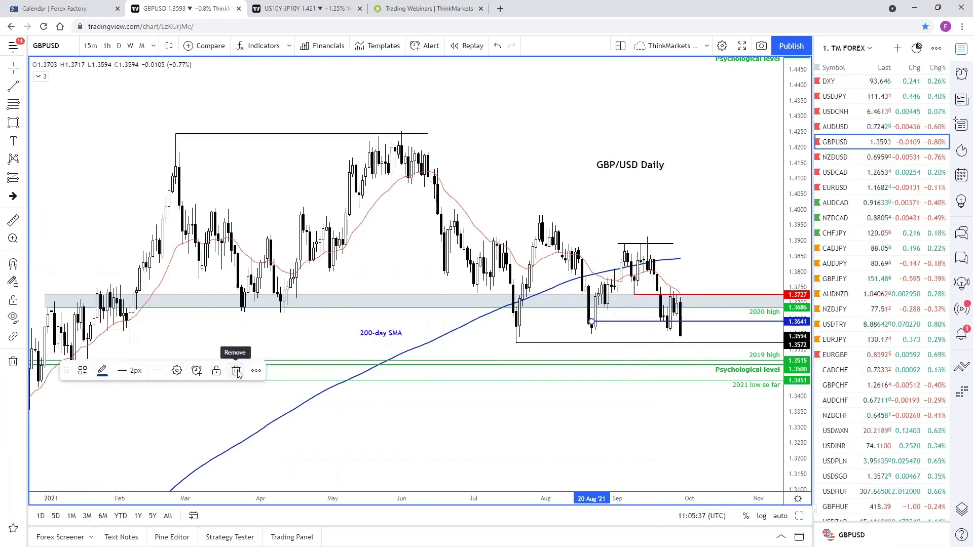
scroll(741, 319, "down", 2)
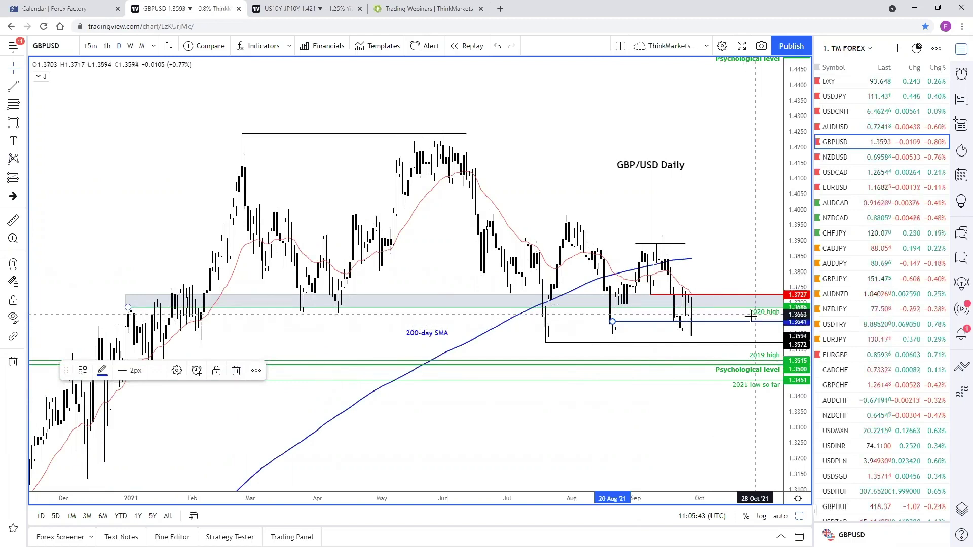
scroll(304, 312, "left", 3)
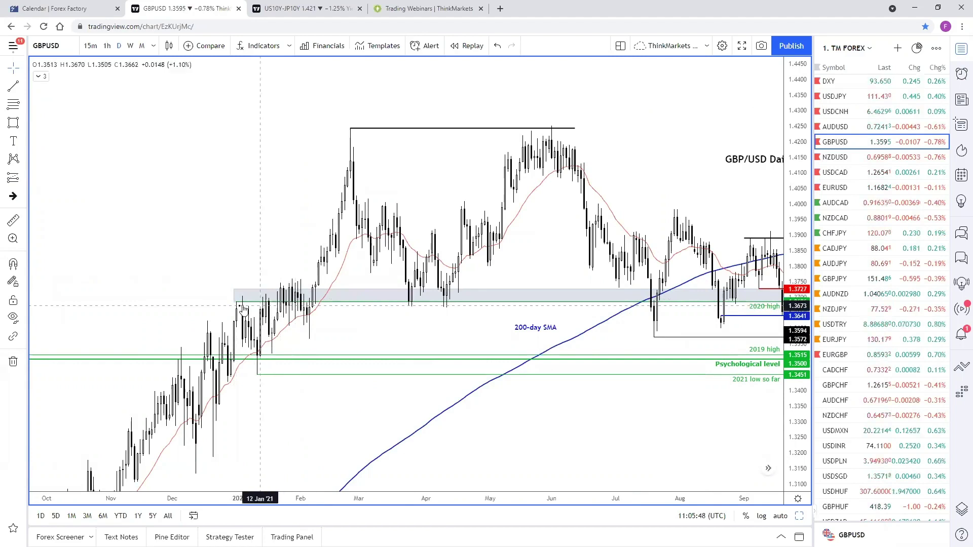
left_click_drag(334, 194, 323, 161)
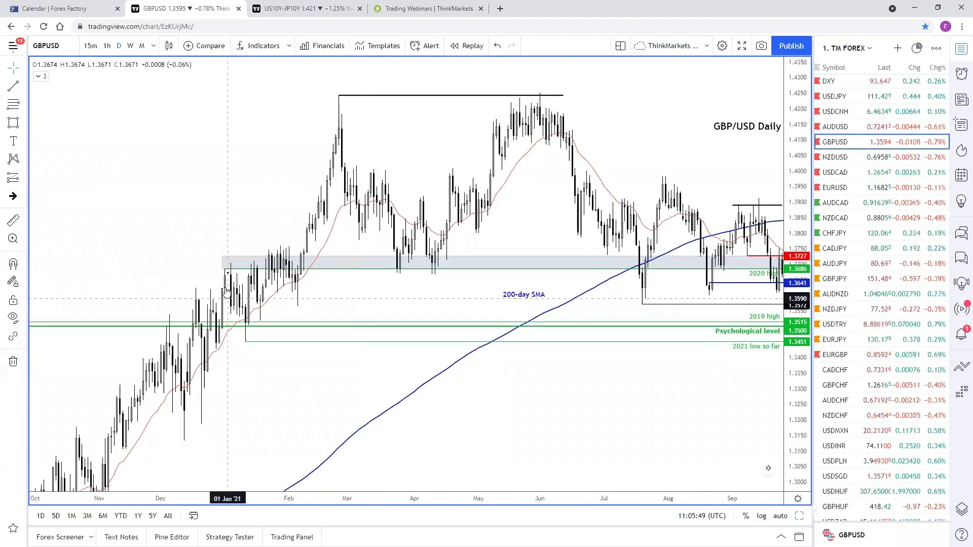
left_click_drag(202, 401, 346, 204)
left_click_drag(432, 95, 165, 277)
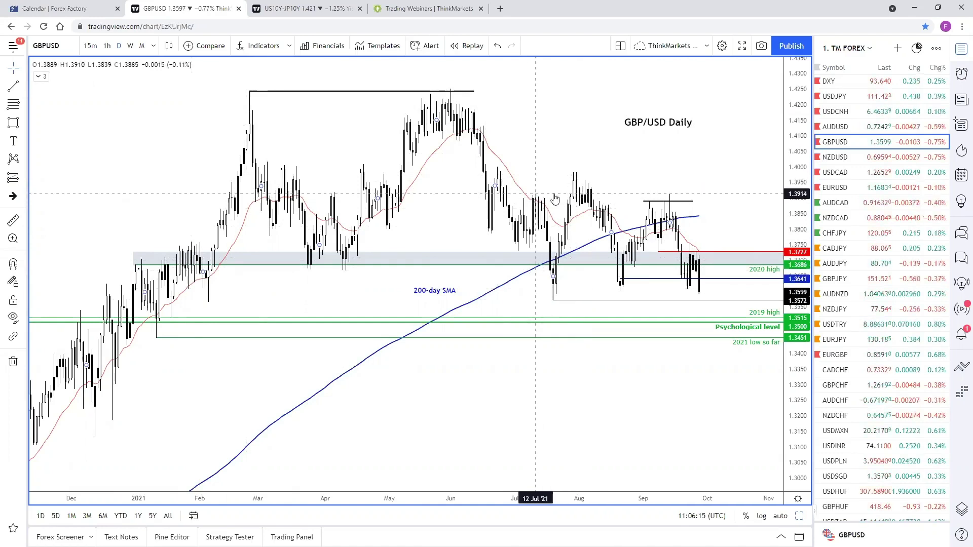
left_click(626, 266)
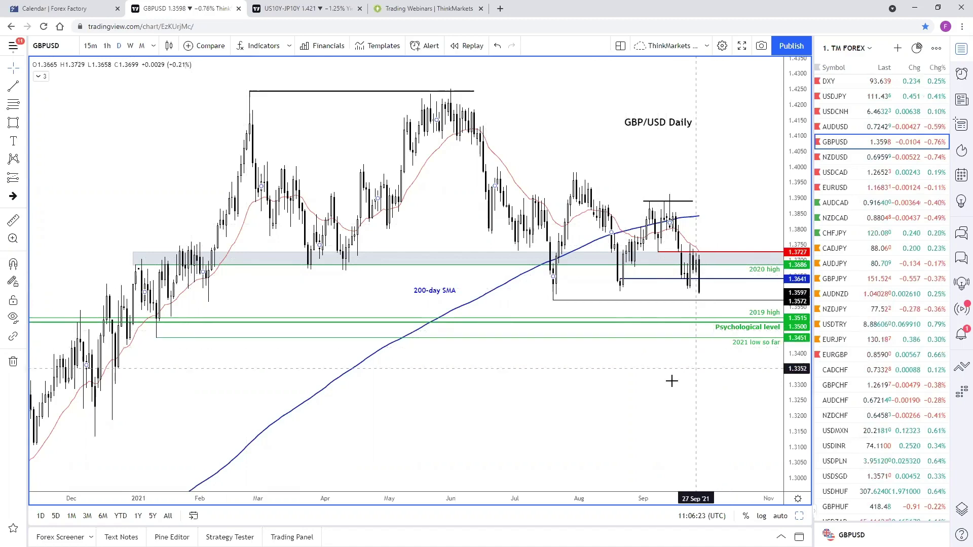
left_click(694, 338)
left_click(647, 306)
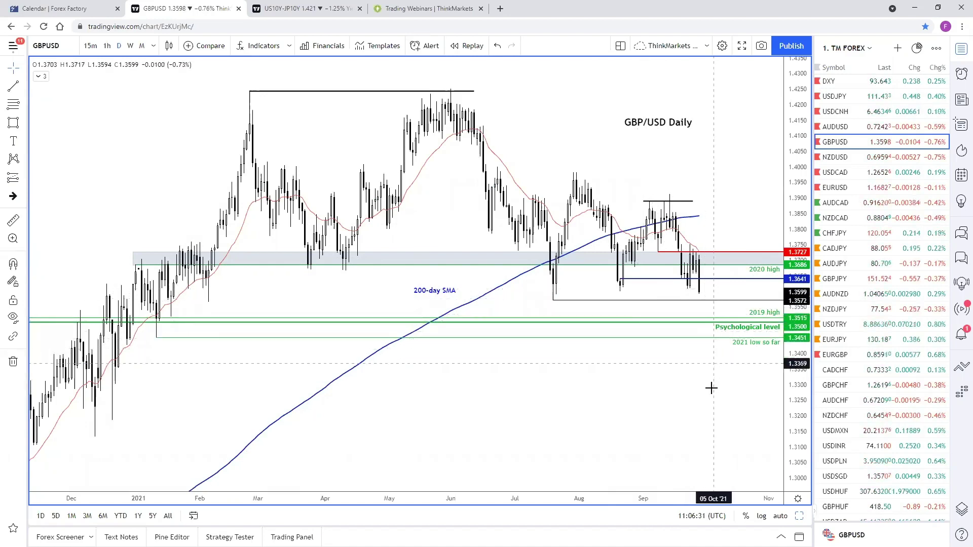
Examine the wider GBP/USD trend from August 2020 onwards, including the longer run of the 200-day SMA
scroll(725, 394, "down", 2)
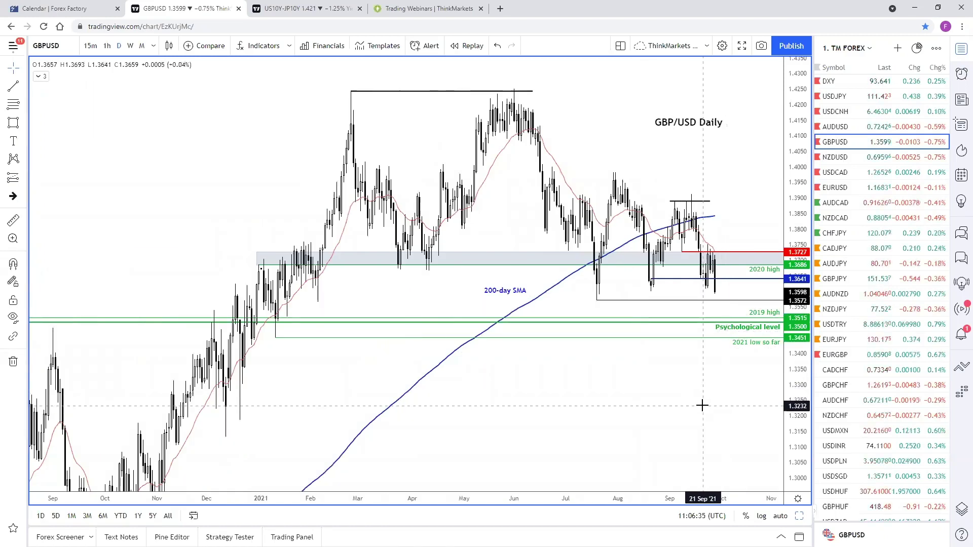
scroll(716, 399, "down", 1)
left_click_drag(715, 388, 699, 387)
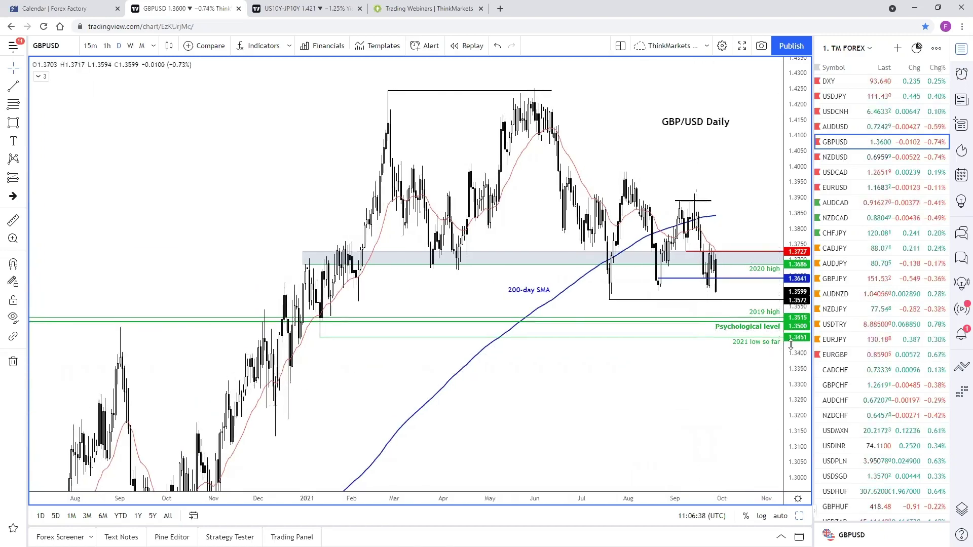
left_click_drag(792, 346, 745, 393)
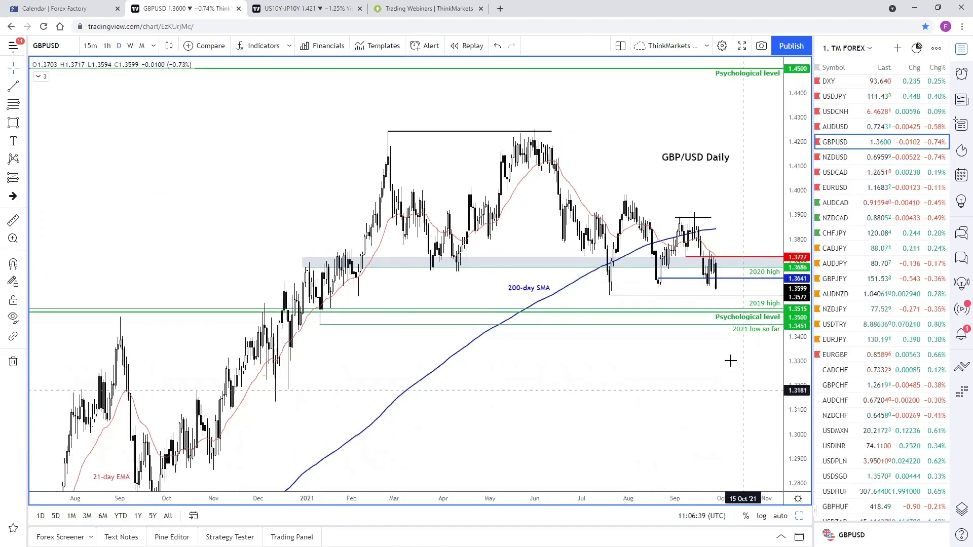
left_click_drag(689, 353, 681, 318)
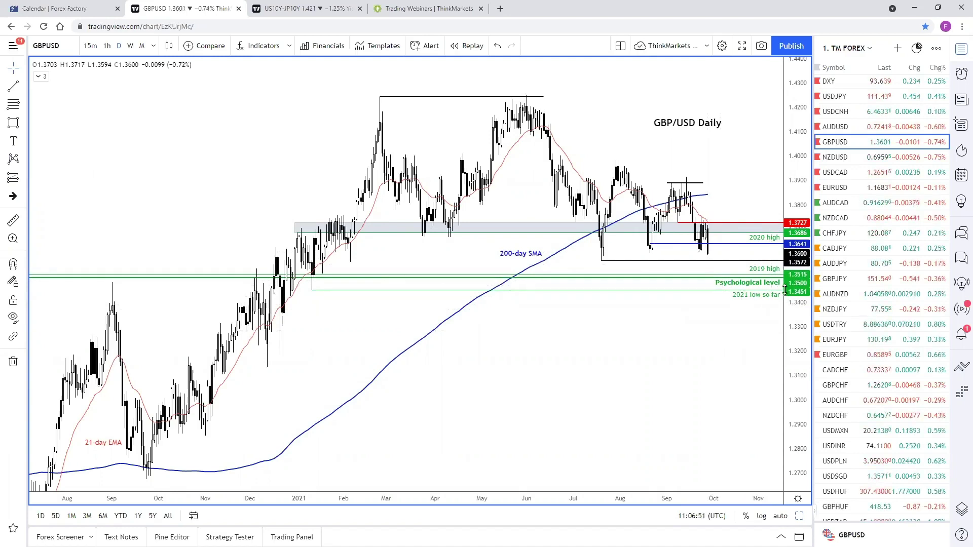
Trace the 2019 high line back to its origin in December 2019 and return to the 2021 price action
scroll(750, 325, "up", 1)
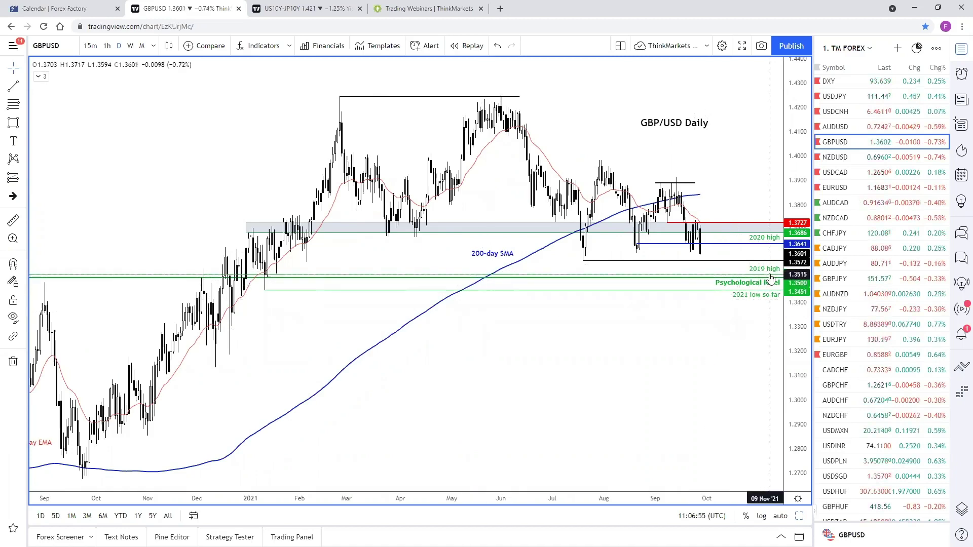
scroll(574, 360, "down", 5)
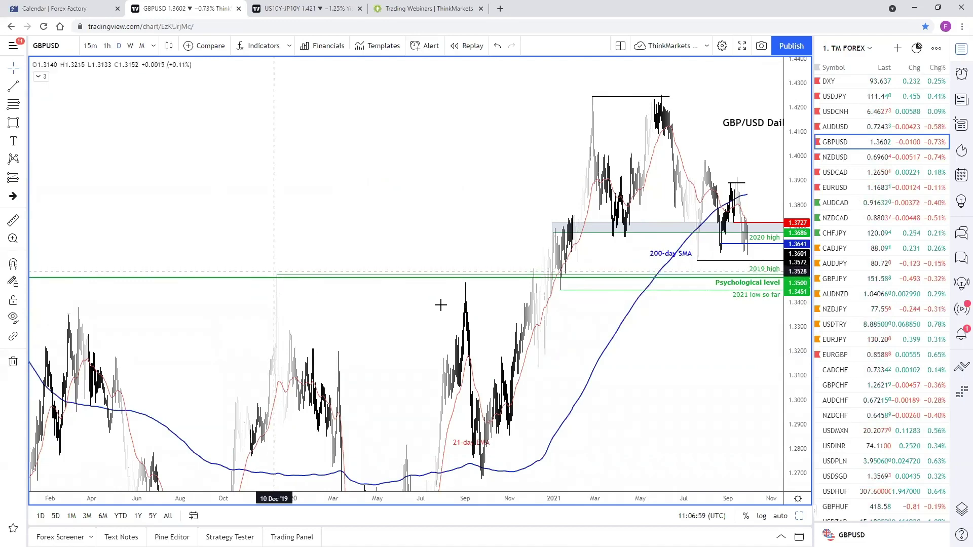
scroll(630, 336, "up", 3)
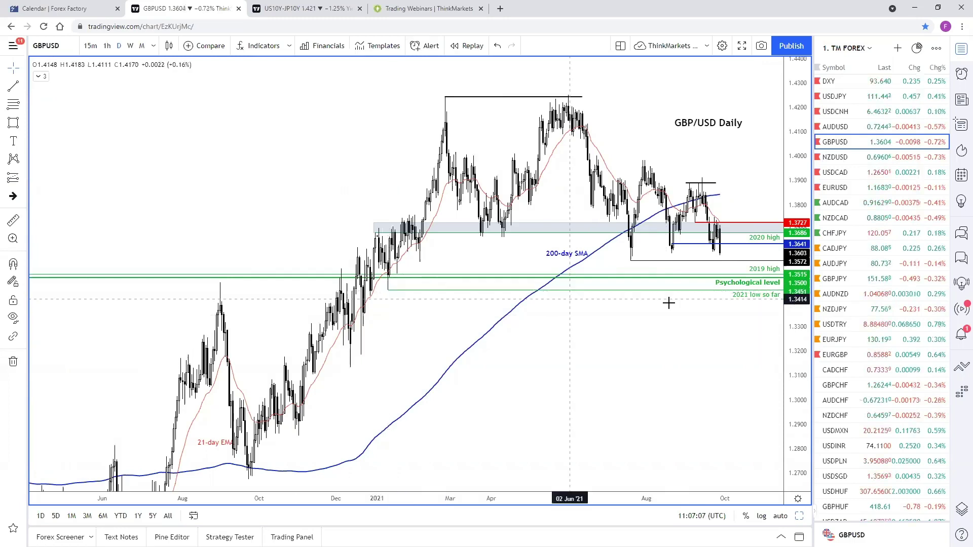
scroll(691, 319, "up", 5)
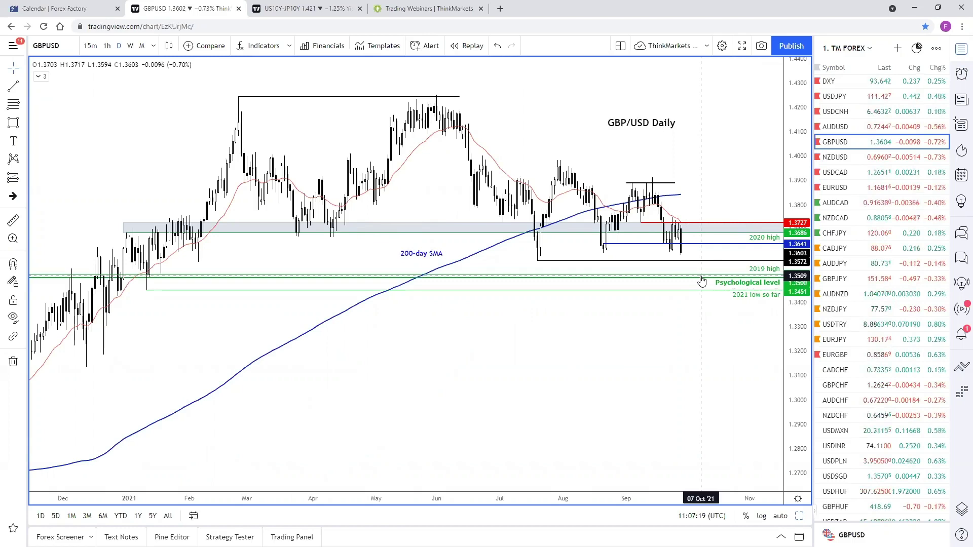
scroll(728, 388, "right", 2)
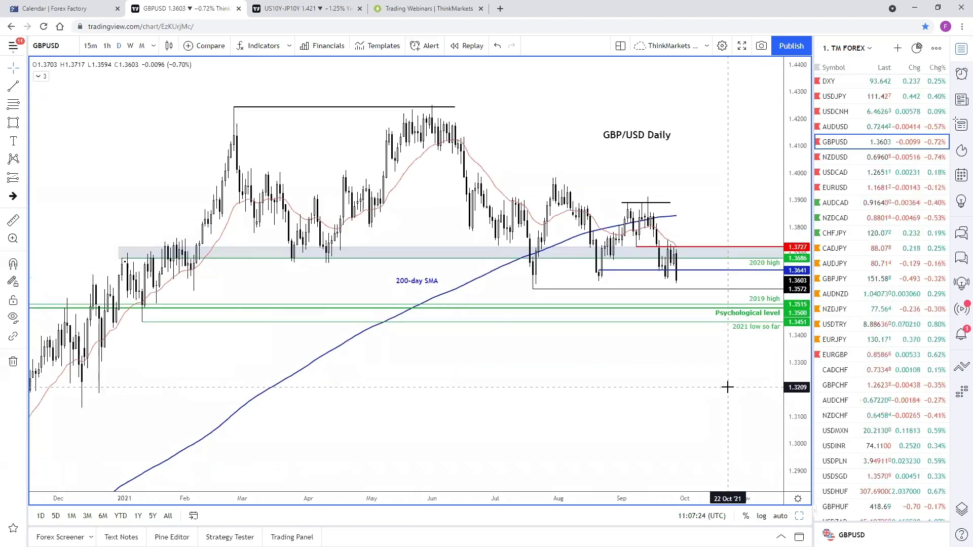
left_click_drag(799, 387, 764, 399)
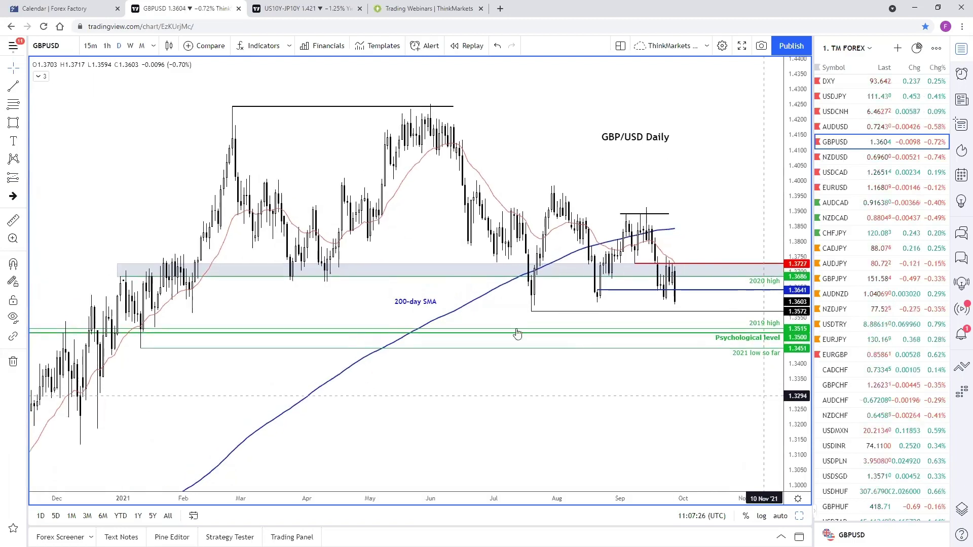
Draw a rising trend line from the 20 July 2021 GBP/USD low through the August low to about 8 October 2021
left_click(21, 105)
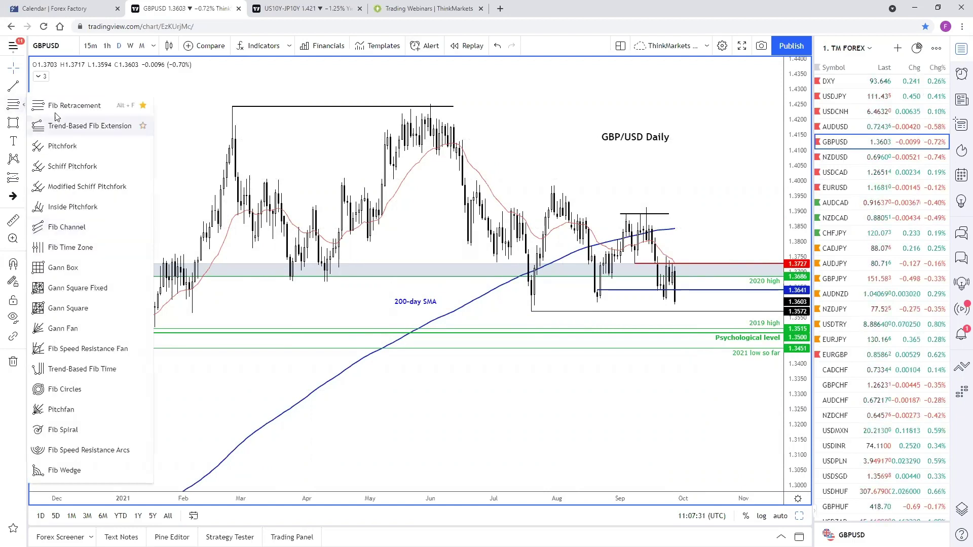
left_click(18, 90)
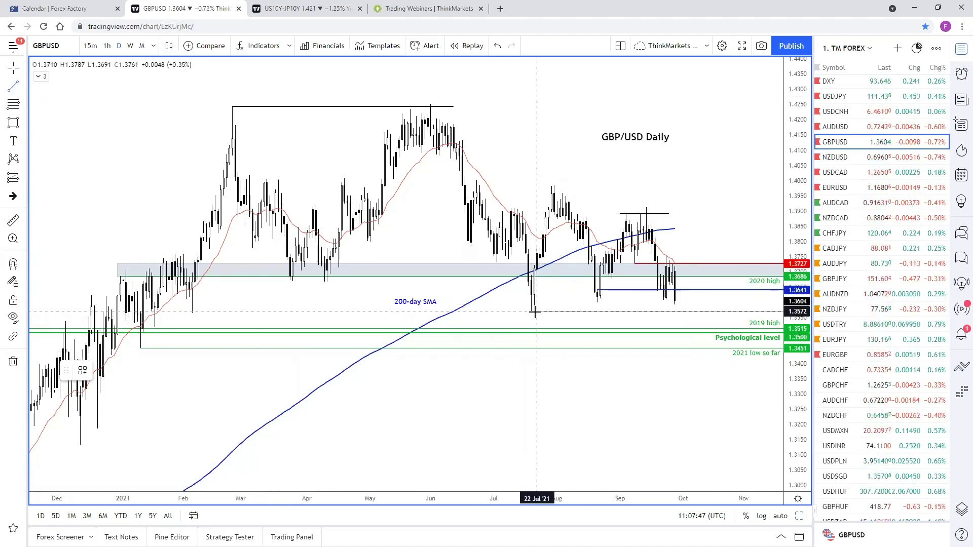
left_click(24, 87)
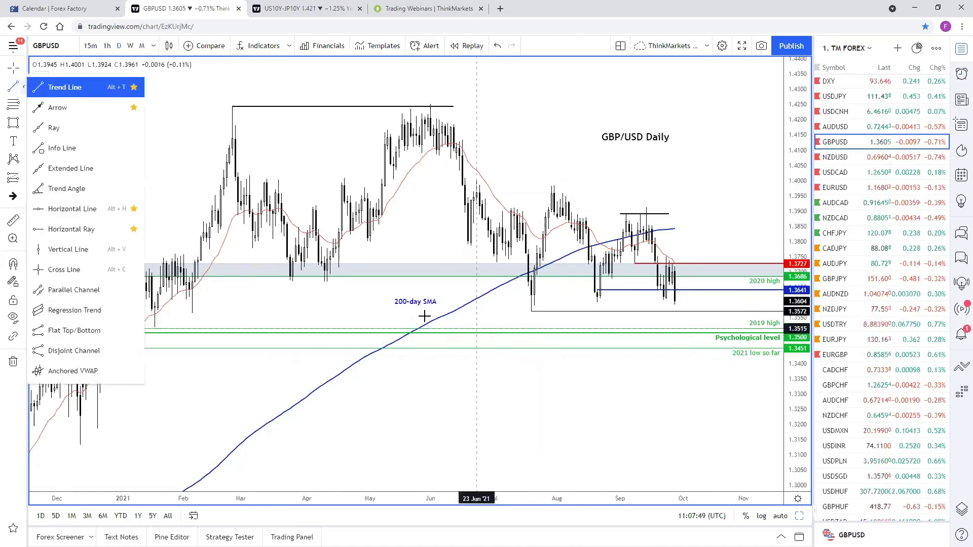
left_click(47, 88)
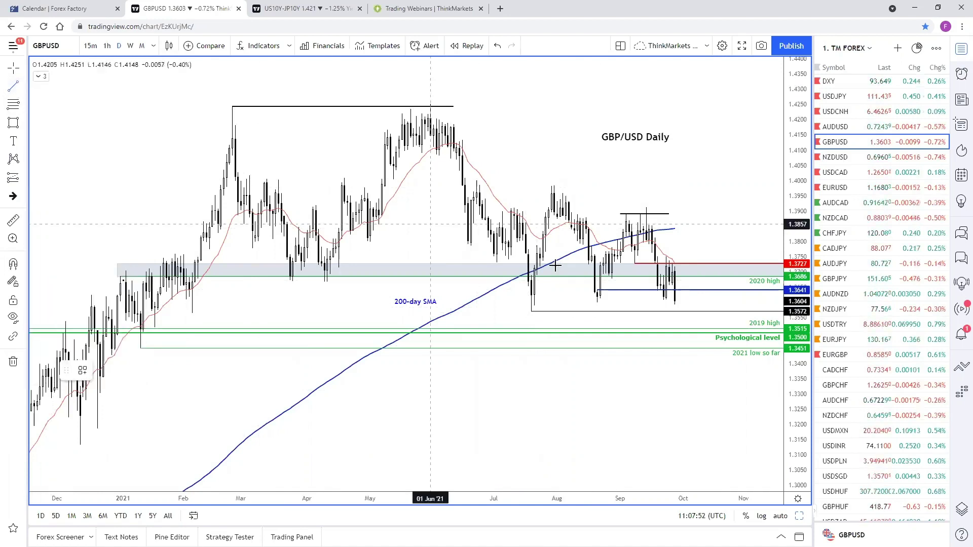
left_click(546, 301)
left_click(698, 289)
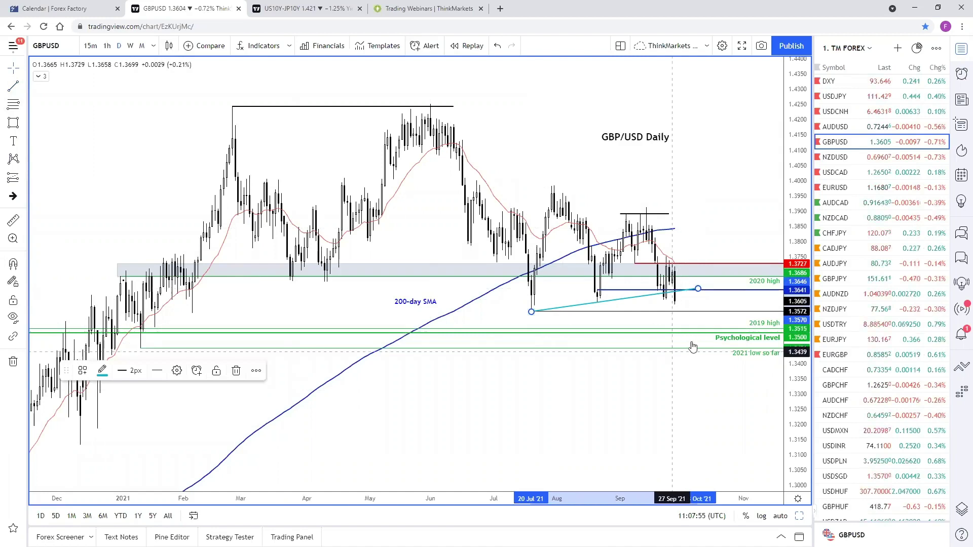
scroll(683, 386, "down", 2)
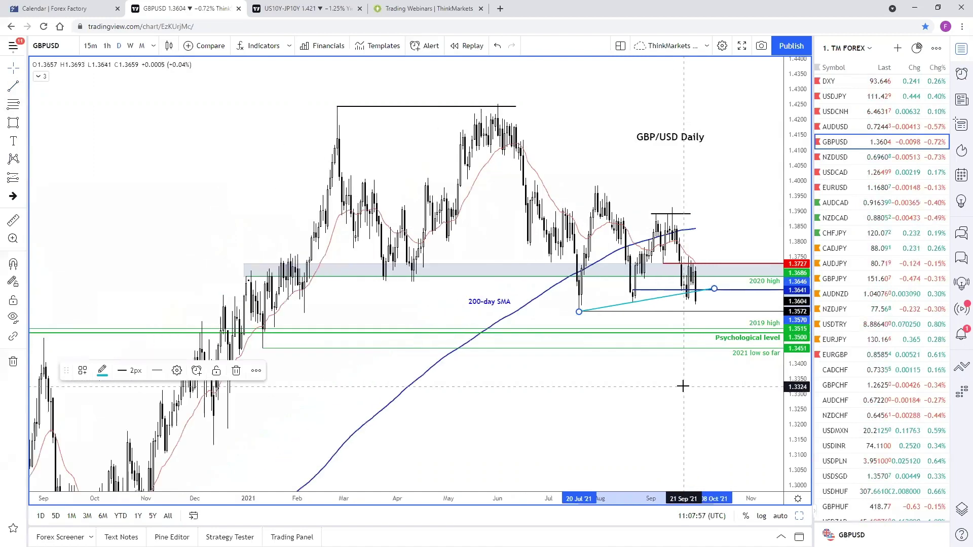
left_click(652, 385)
Draw a falling trend line from the 1 June 2021 high at 1.4247 to the 21 July low at about 1.3563
scroll(656, 361, "down", 3)
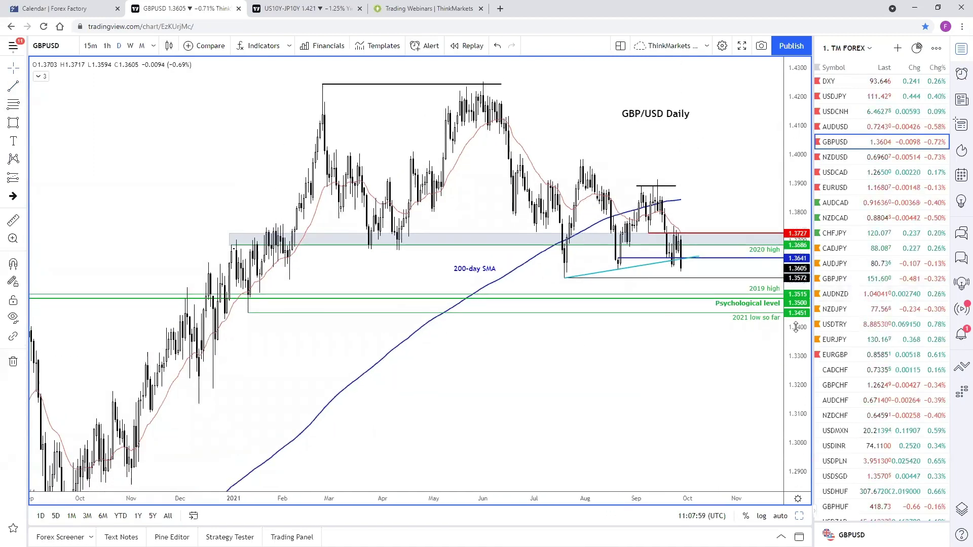
scroll(656, 361, "down", 2)
left_click_drag(657, 380, 586, 344)
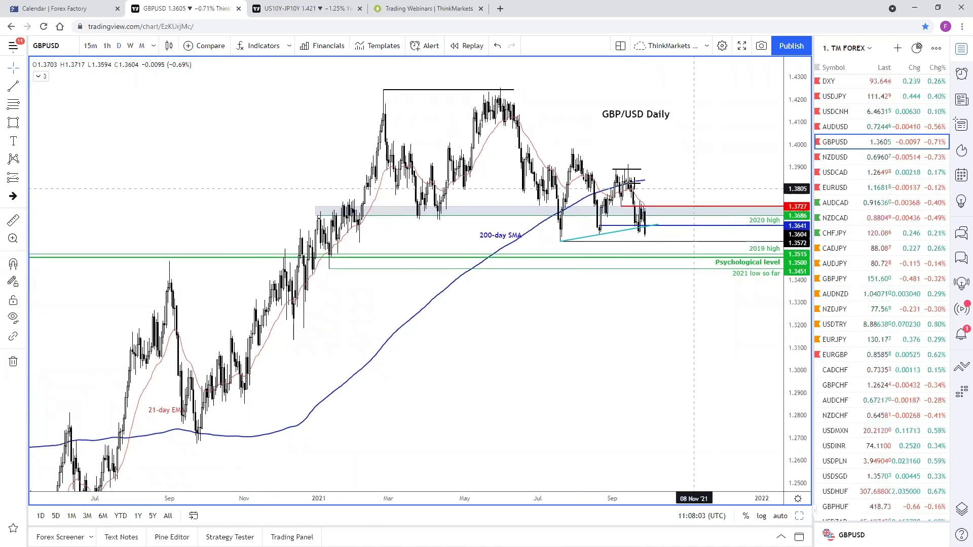
left_click(18, 89)
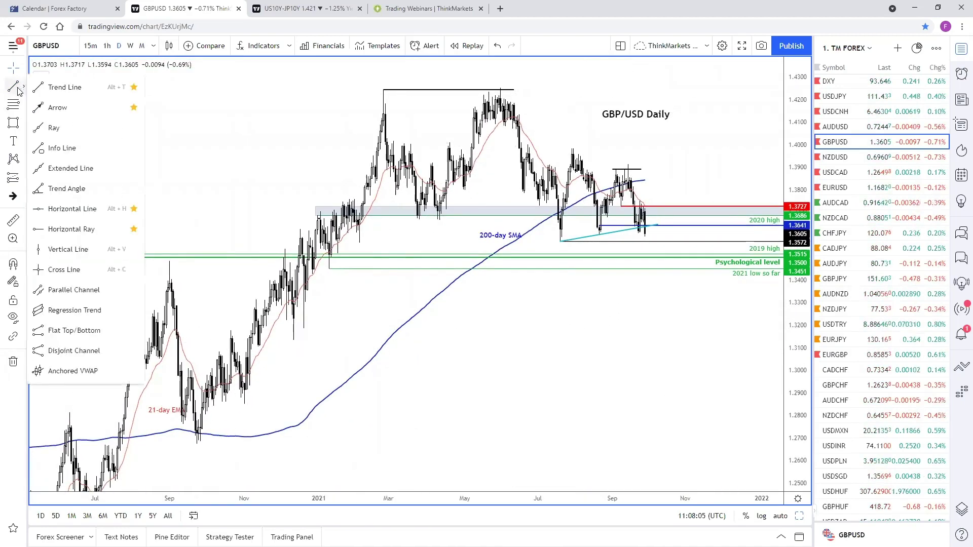
left_click(56, 91)
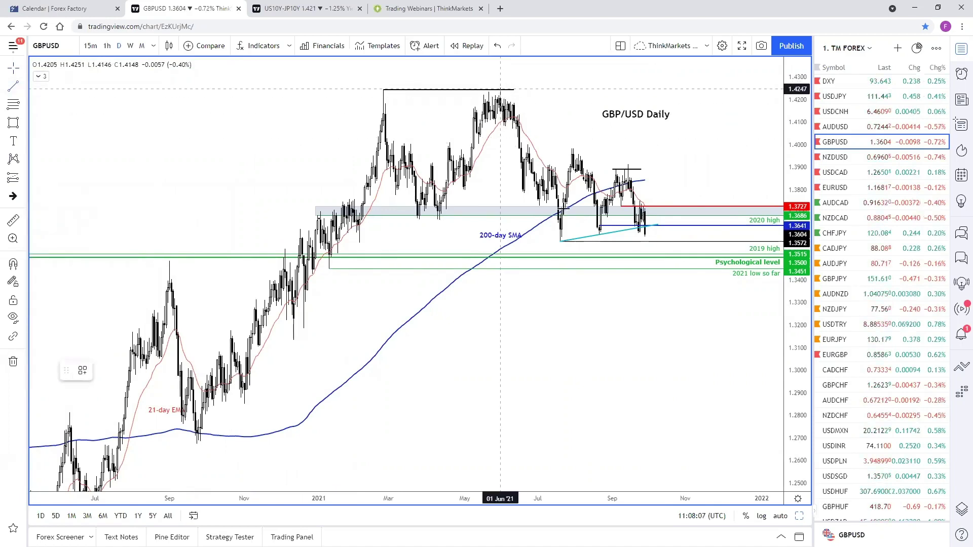
left_click(500, 89)
left_click(562, 243)
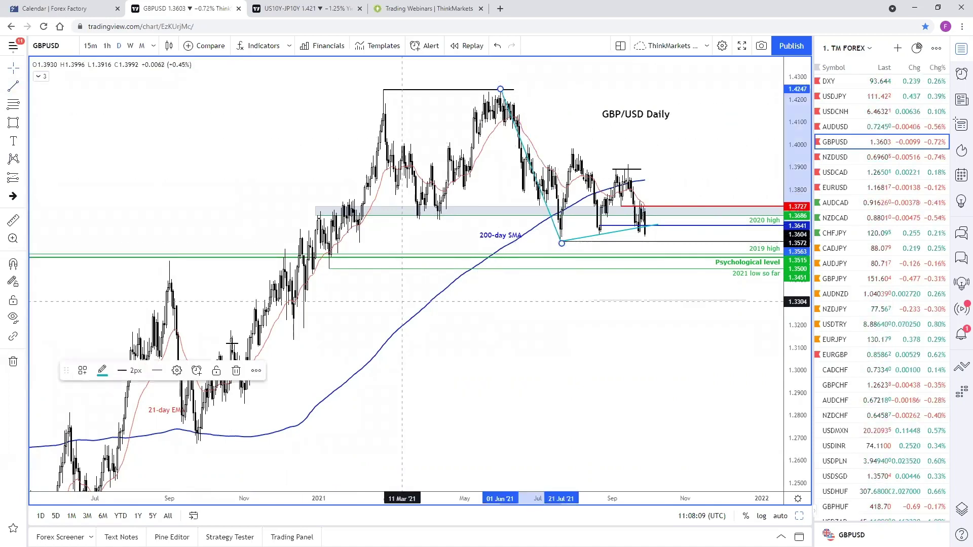
Recolour the falling line purple and duplicate it from the 30 July high at about 1.3985 down to about 1.3300
left_click(102, 370)
left_click(196, 399)
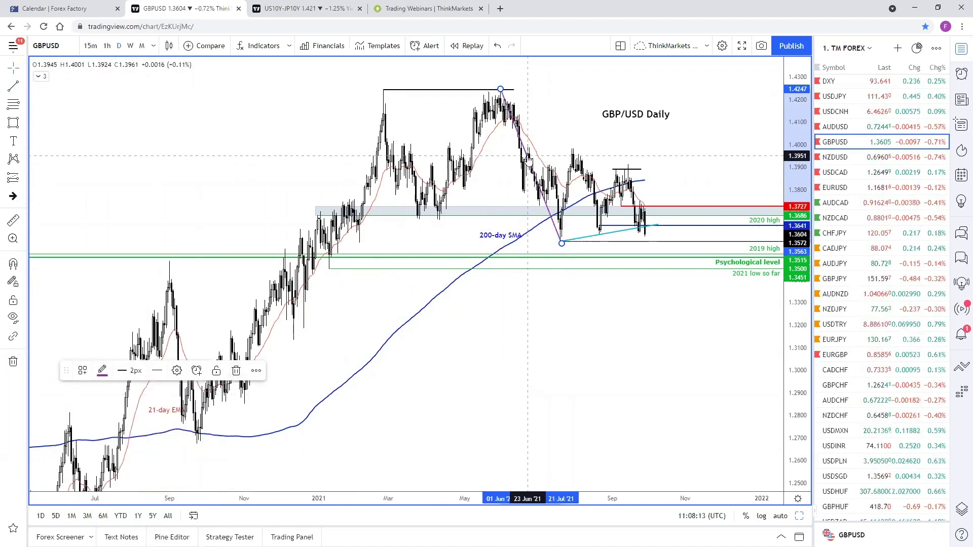
left_click_drag(528, 156, 614, 216)
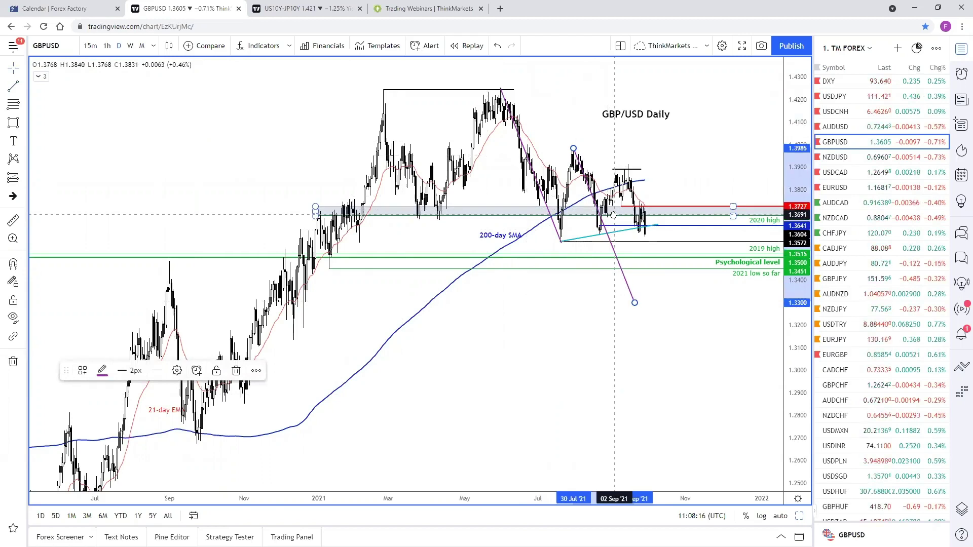
left_click(637, 312)
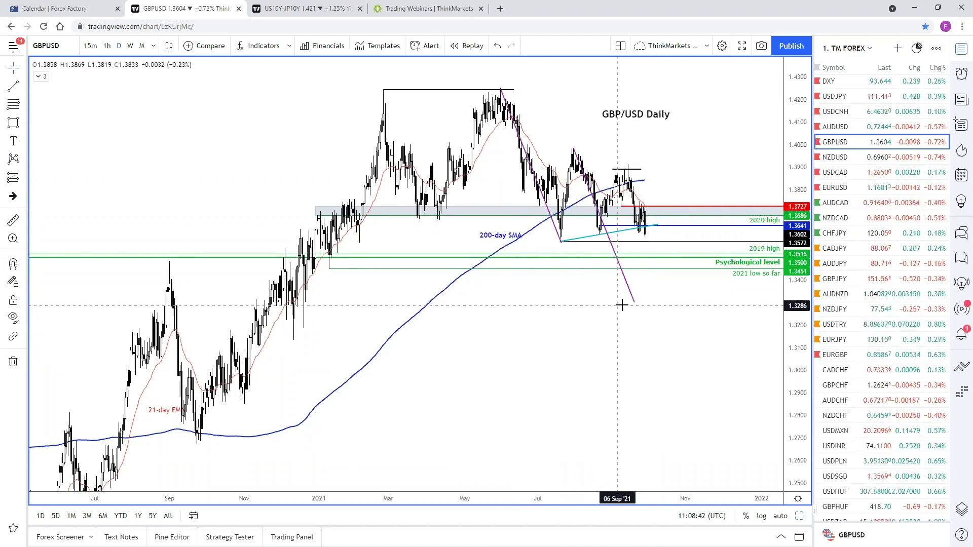
Enable magnet mode and draw a Fib Retracement from the 20 July low at 1.3572 to the 30 July high at 1.3983
scroll(545, 313, "up", 1)
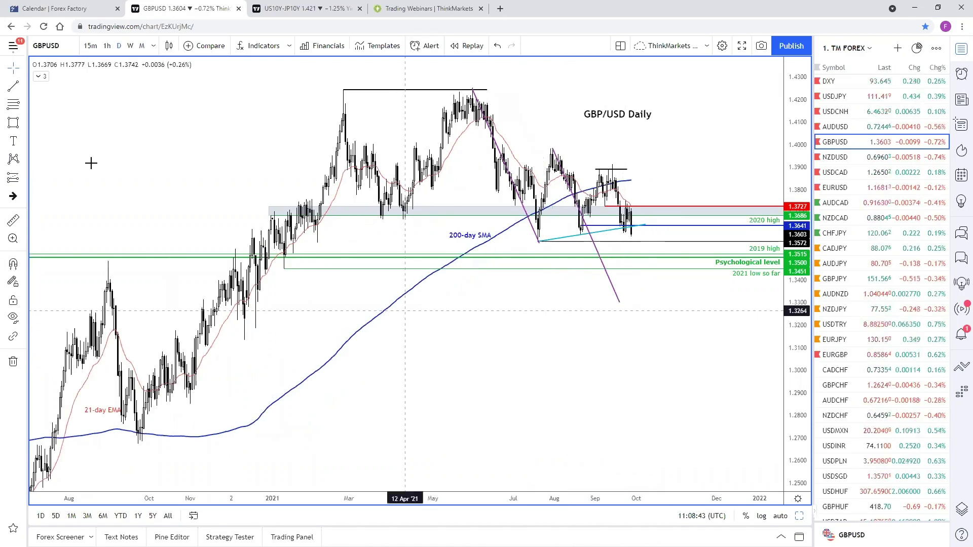
left_click(19, 108)
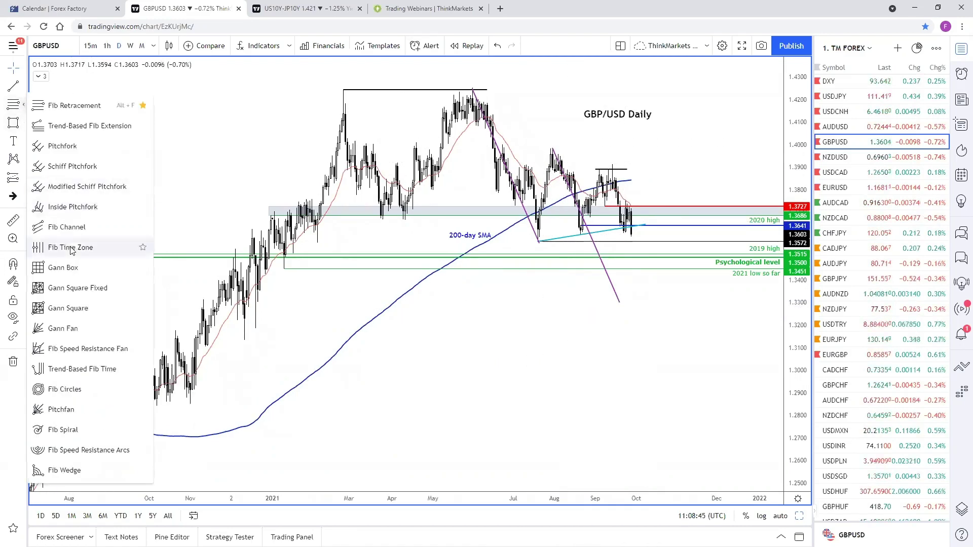
left_click(54, 105)
left_click(13, 263)
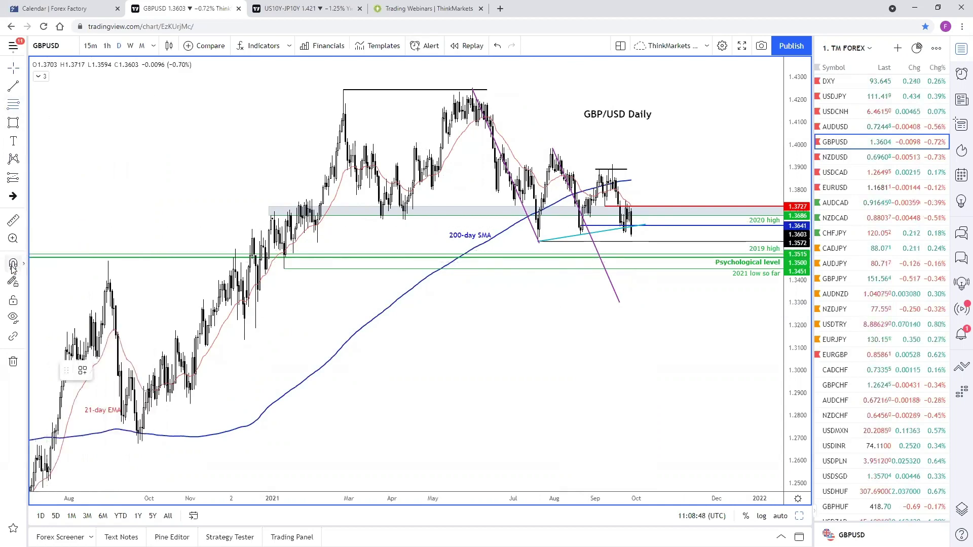
left_click(537, 243)
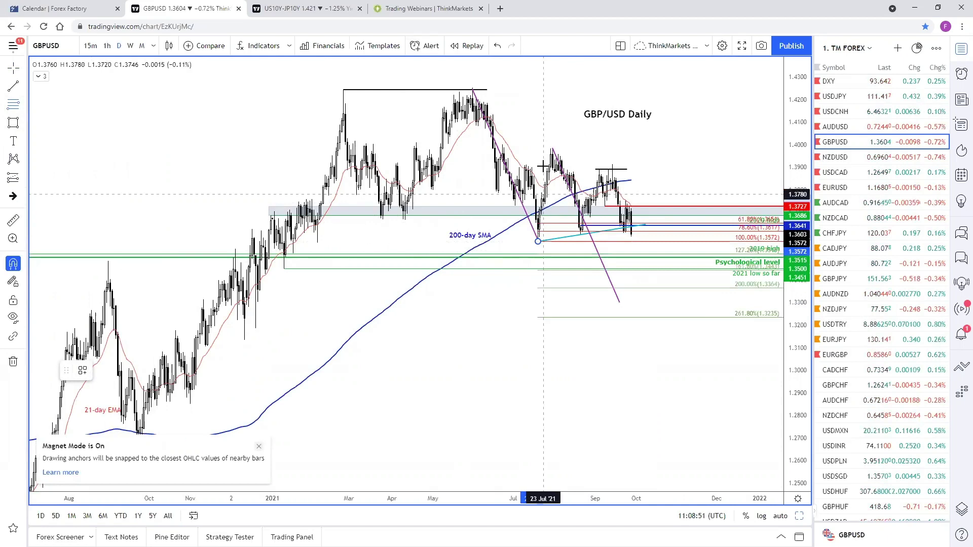
left_click(552, 147)
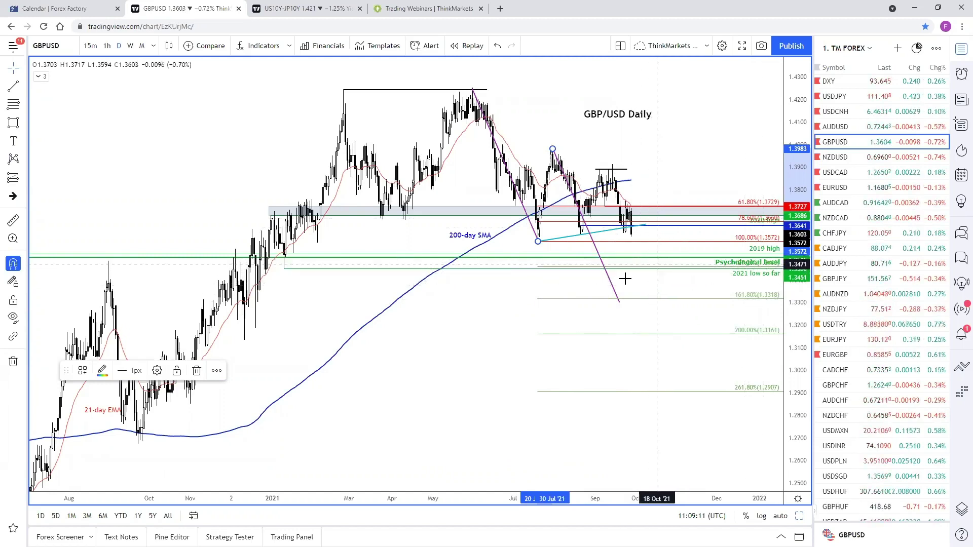
Dismiss the chart settings and delete the Fibonacci retracement and the purple falling lines, keeping the rising trend line
double_click(540, 231)
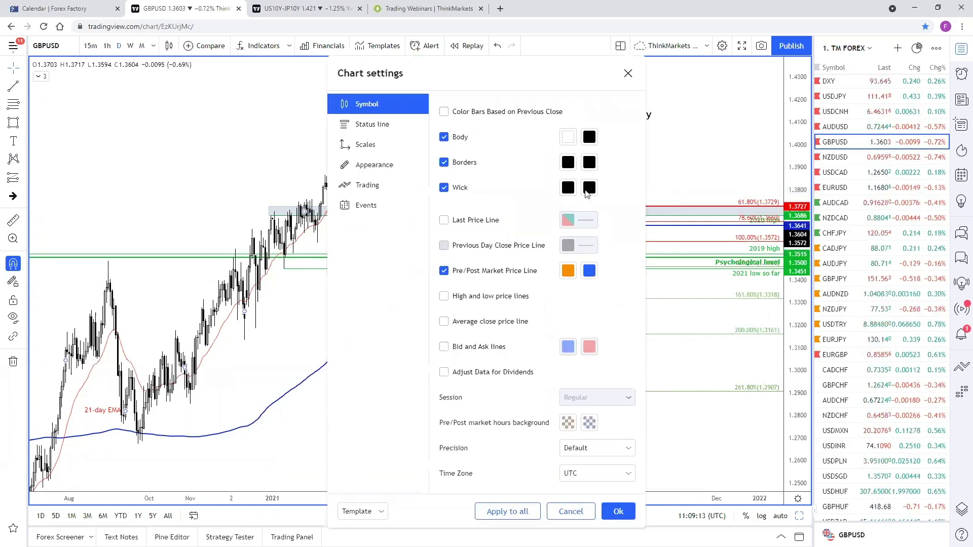
left_click(629, 74)
left_click_drag(614, 121, 605, 159)
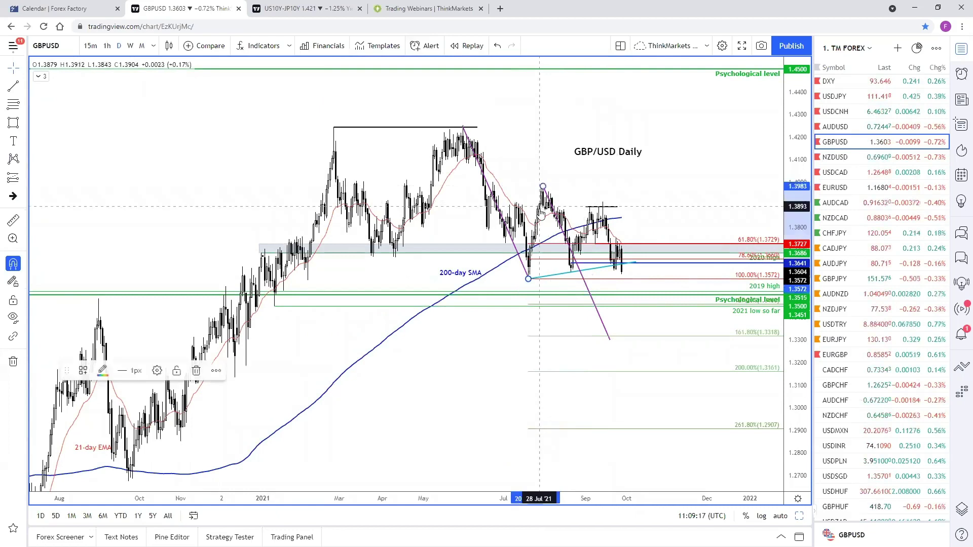
key("Delete")
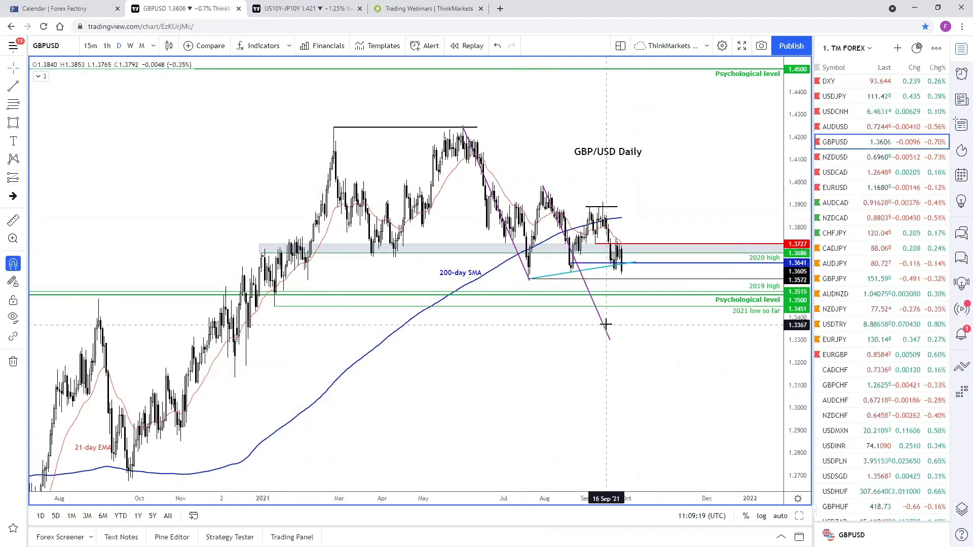
left_click(607, 332)
key("Delete")
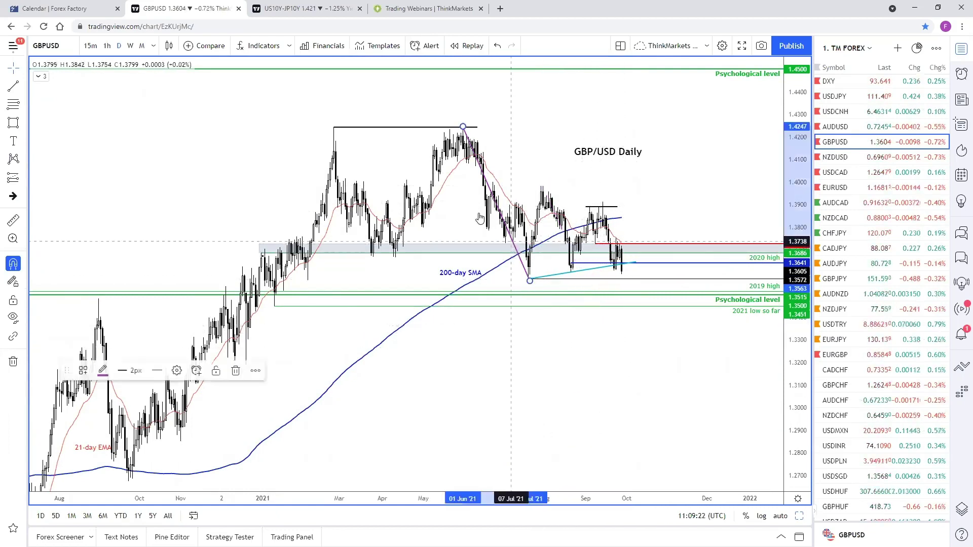
Switch to the Forex Factory calendar and examine the US data and Fed speakers scheduled for Tuesday 28 September
key("ctrl+shift+Tab")
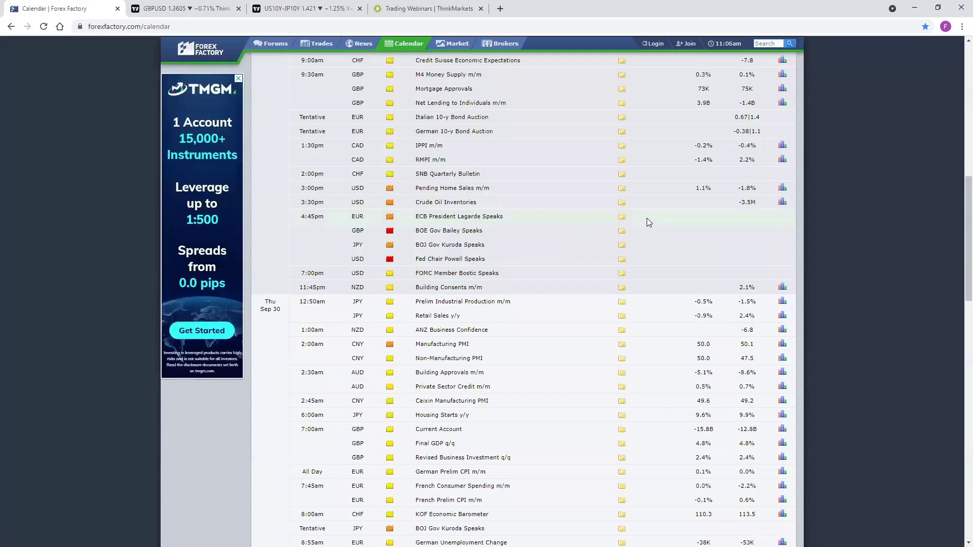
scroll(646, 221, "up", 12)
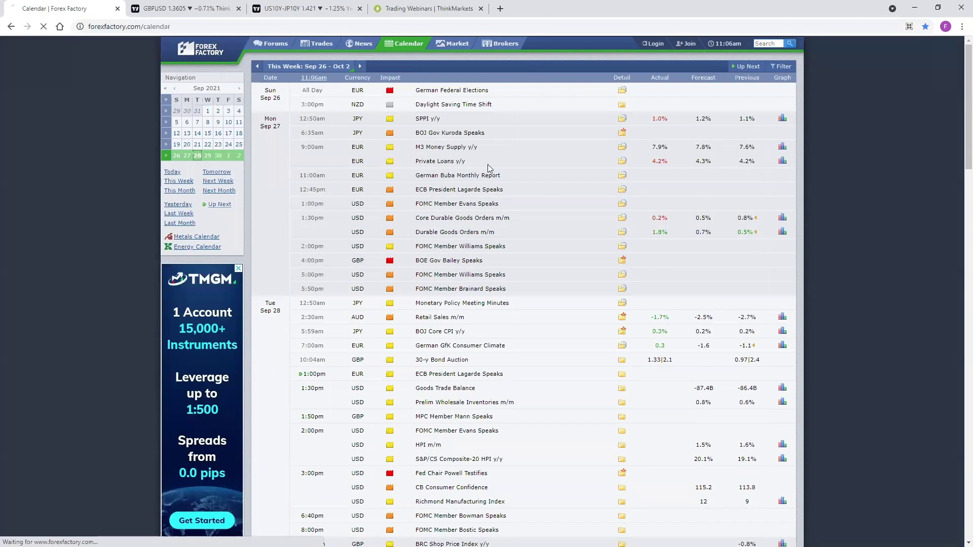
scroll(494, 187, "down", 5)
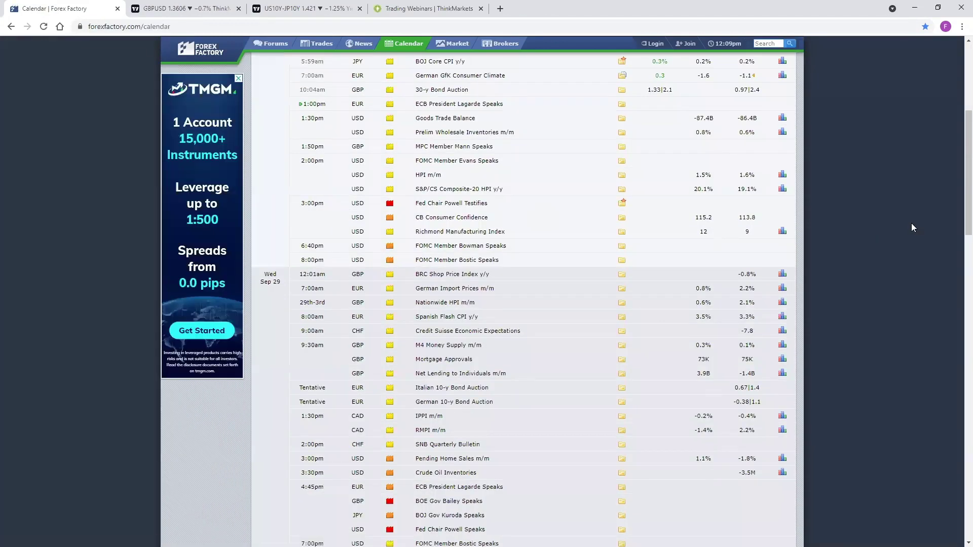
scroll(958, 202, "up", 3)
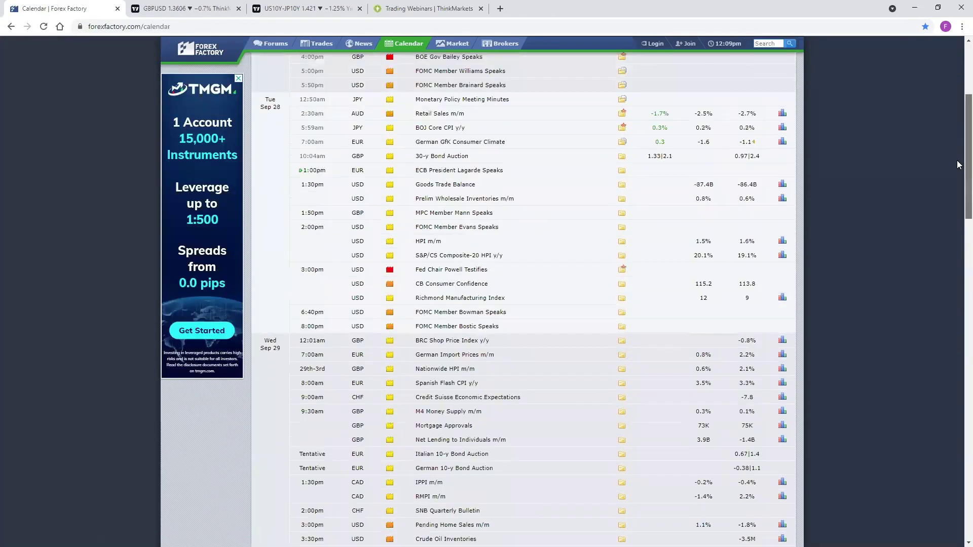
scroll(958, 187, "down", 3)
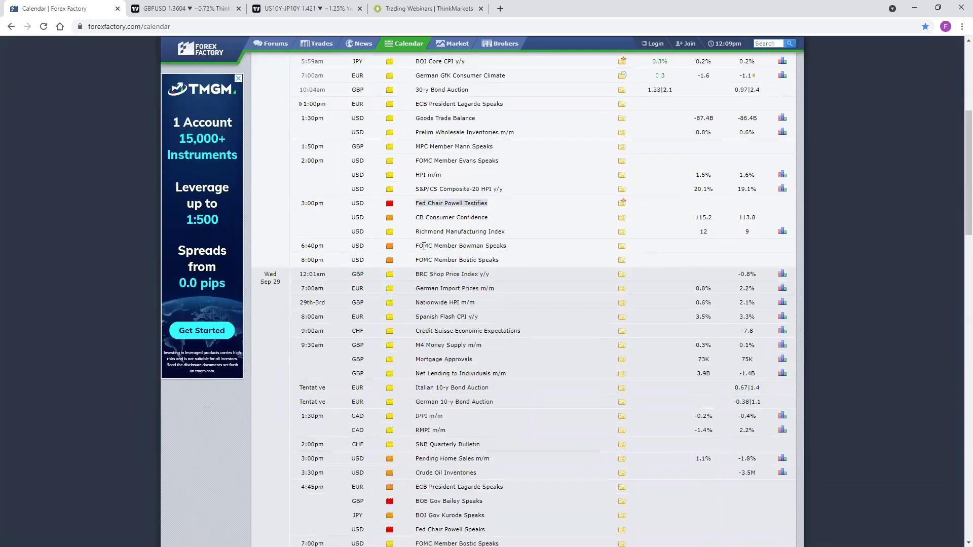
left_click_drag(423, 245, 501, 255)
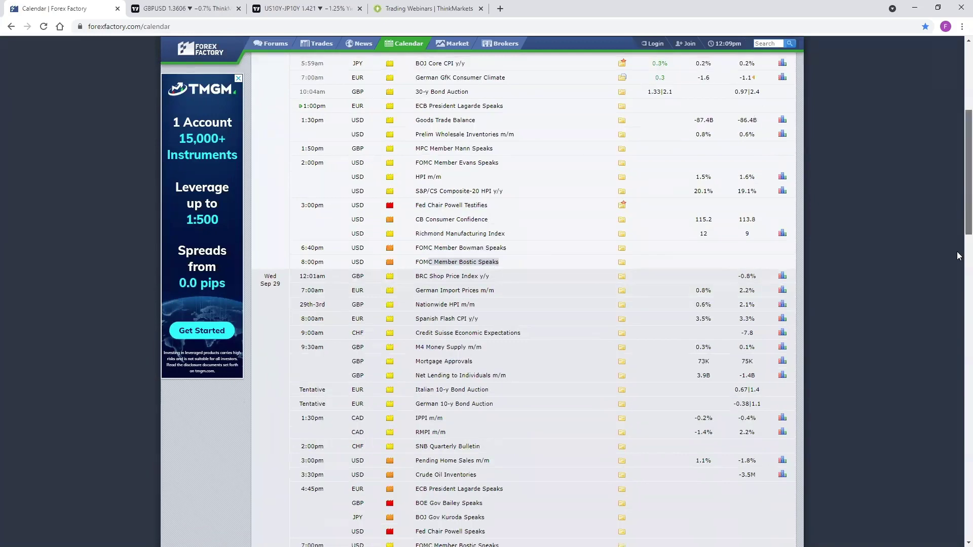
Review the central bank speakers and data releases scheduled from Wednesday 29 September to Friday 1 October
scroll(958, 278, "down", 3)
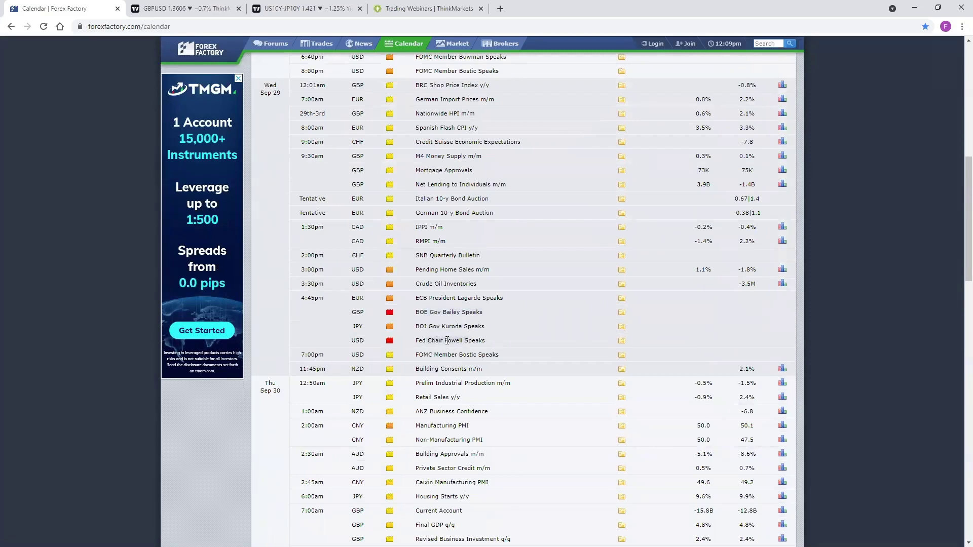
scroll(525, 374, "down", 10)
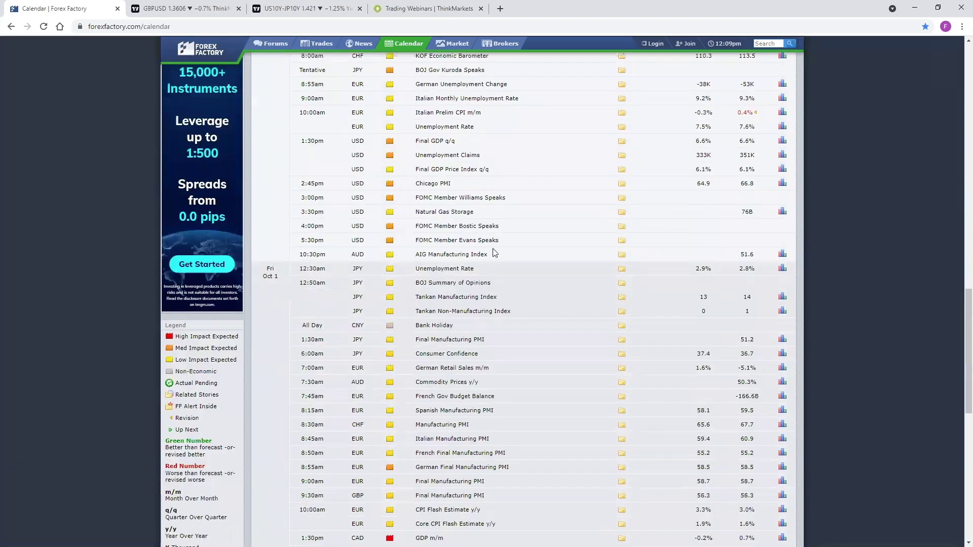
left_click_drag(499, 227, 439, 223)
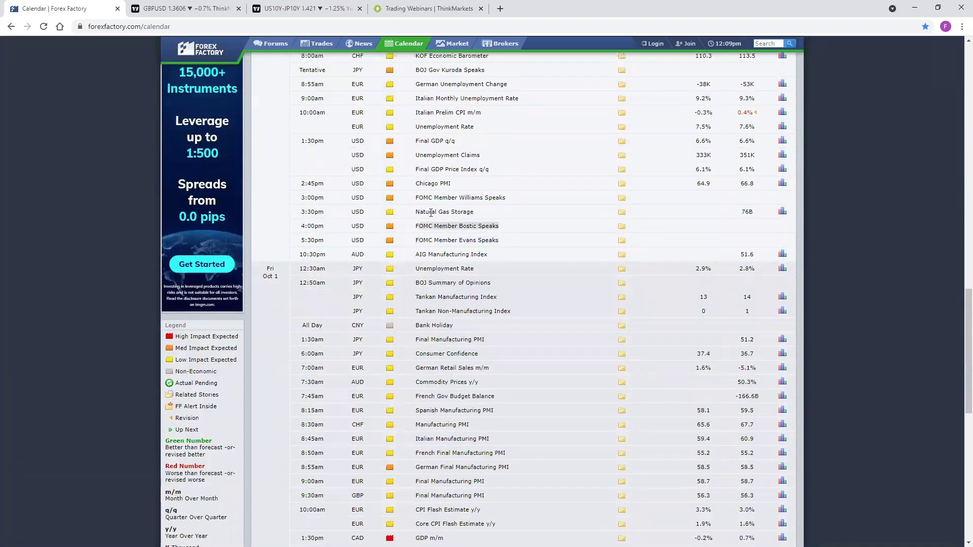
scroll(431, 213, "down", 5)
scroll(490, 252, "down", 4)
scroll(487, 252, "up", 20)
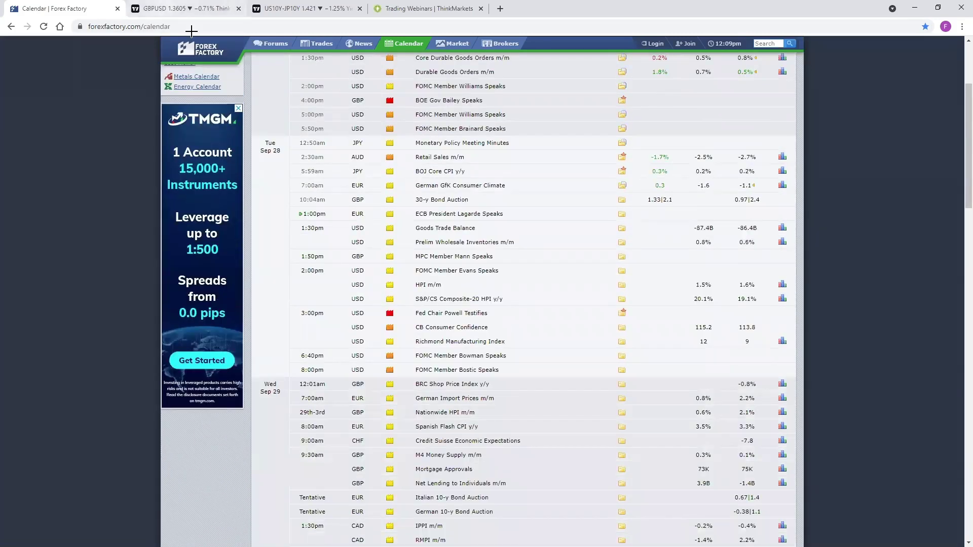
Switch to TradingView and open the BTCUSD daily chart from the TM Cryptos watchlist
left_click(185, 8)
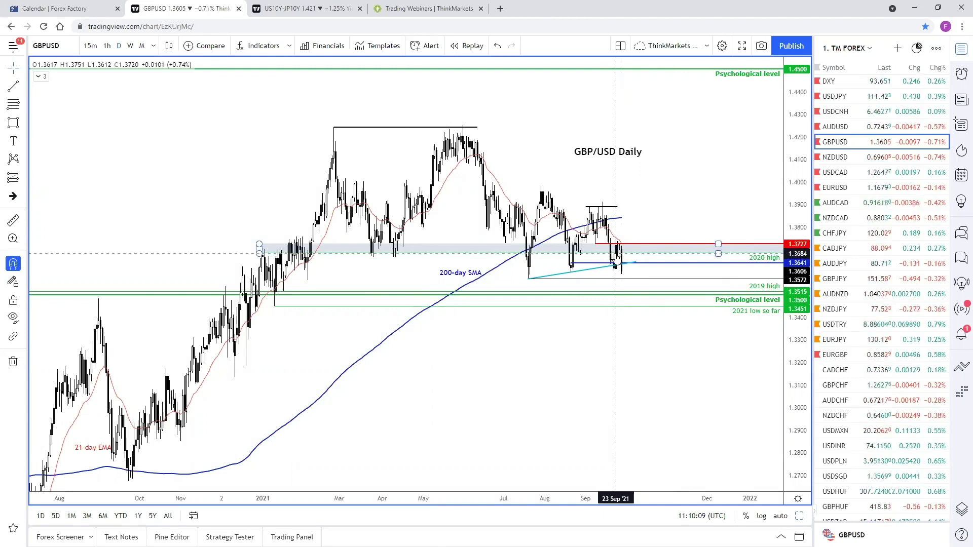
left_click(871, 56)
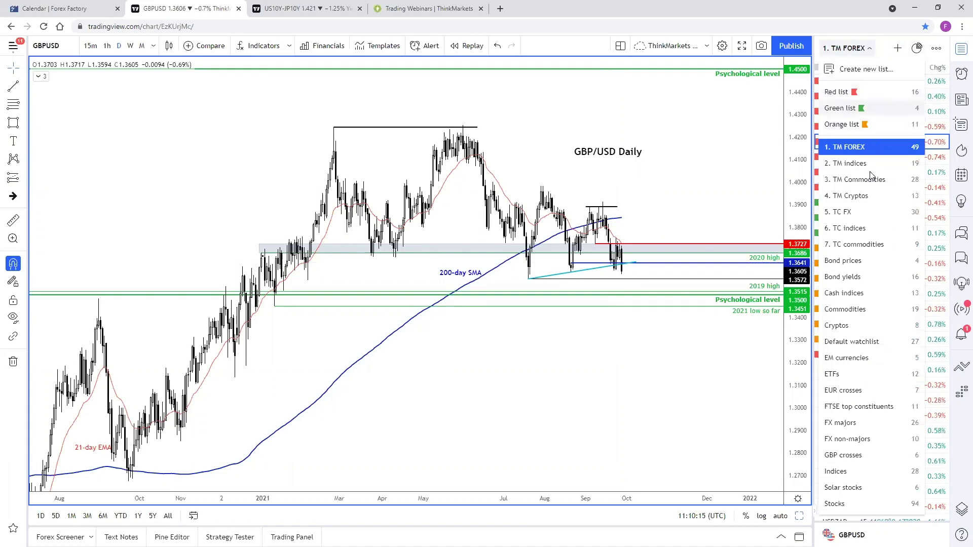
left_click(872, 196)
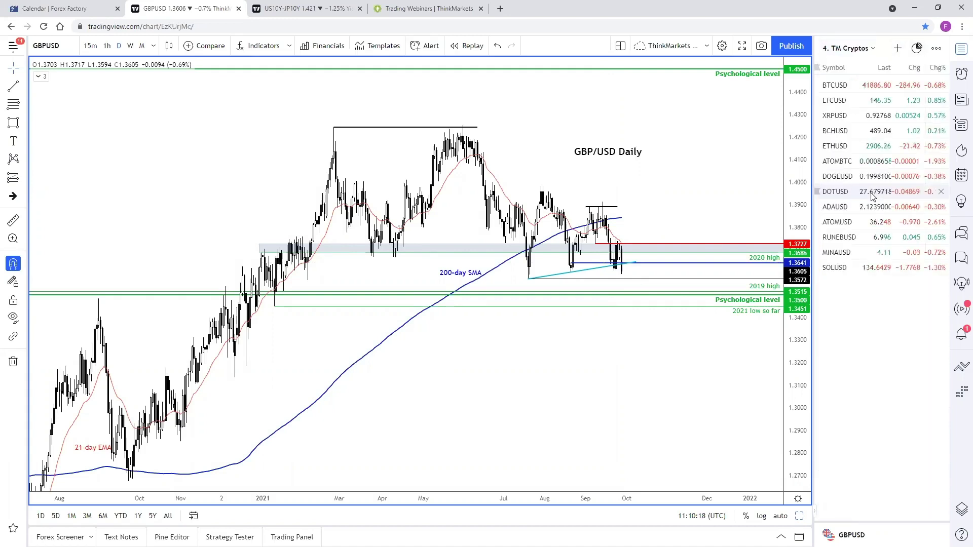
left_click(862, 86)
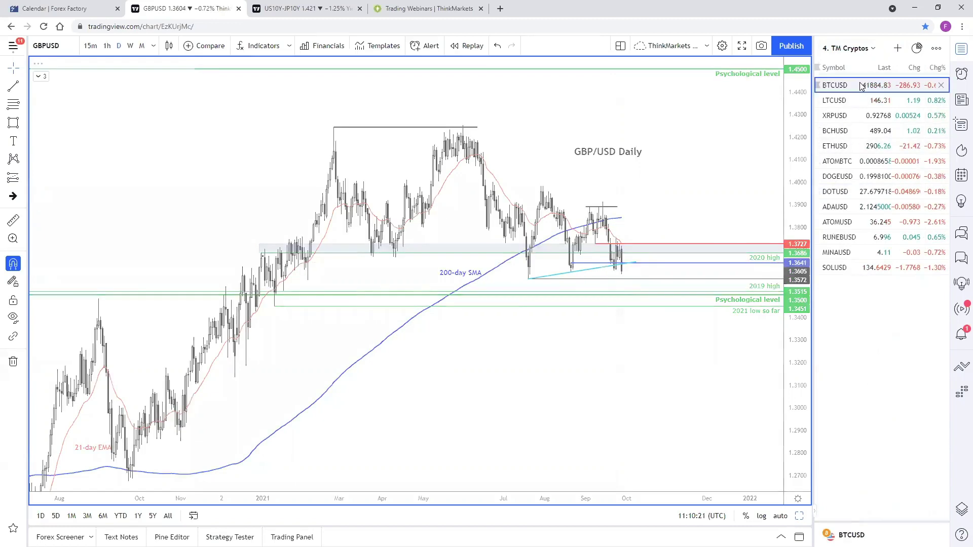
Draw a zigzag arrow path from the latest BTCUSD candles, bouncing slightly and then falling to about the 40000 level
scroll(680, 374, "up", 3)
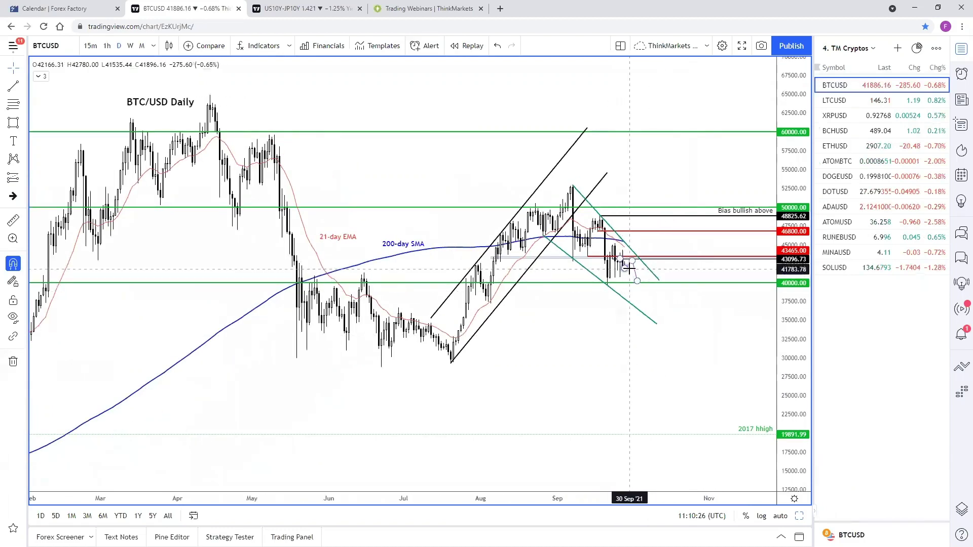
left_click(635, 273)
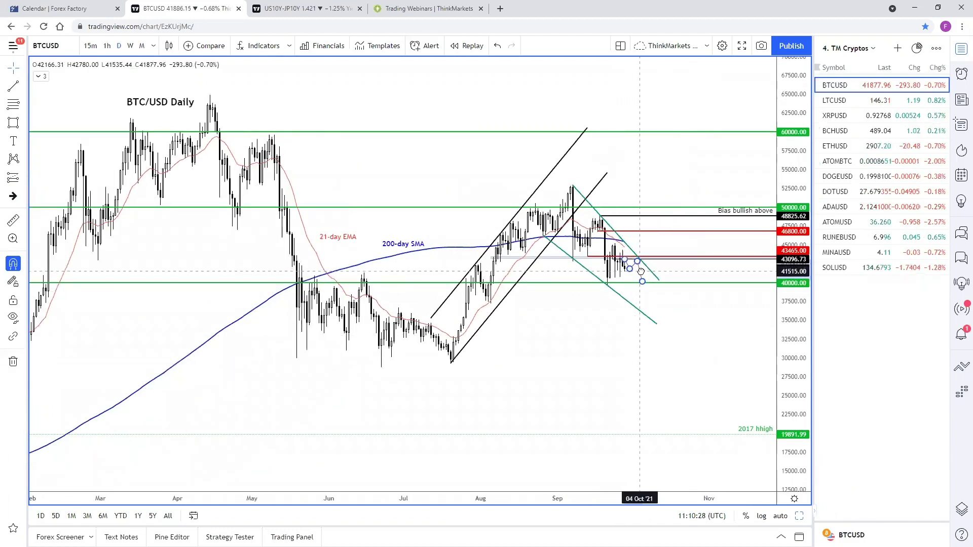
left_click(643, 296)
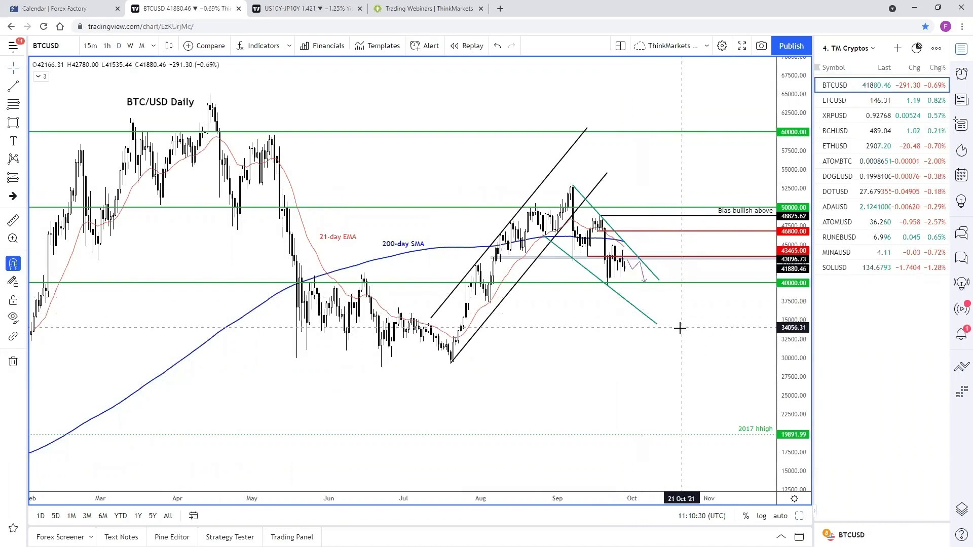
left_click_drag(710, 367, 750, 393)
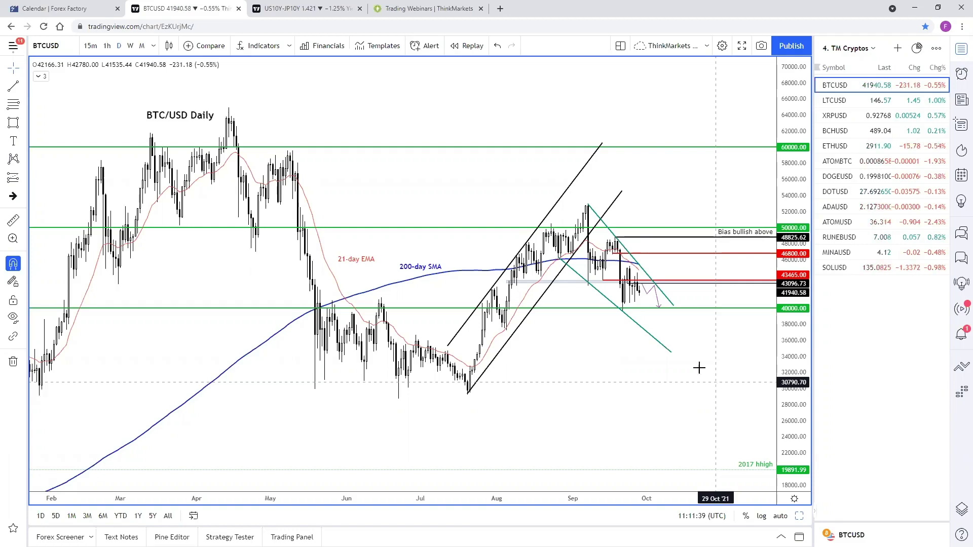
Search Google for "chinese population" in a new browser tab and review the results
left_click(500, 9)
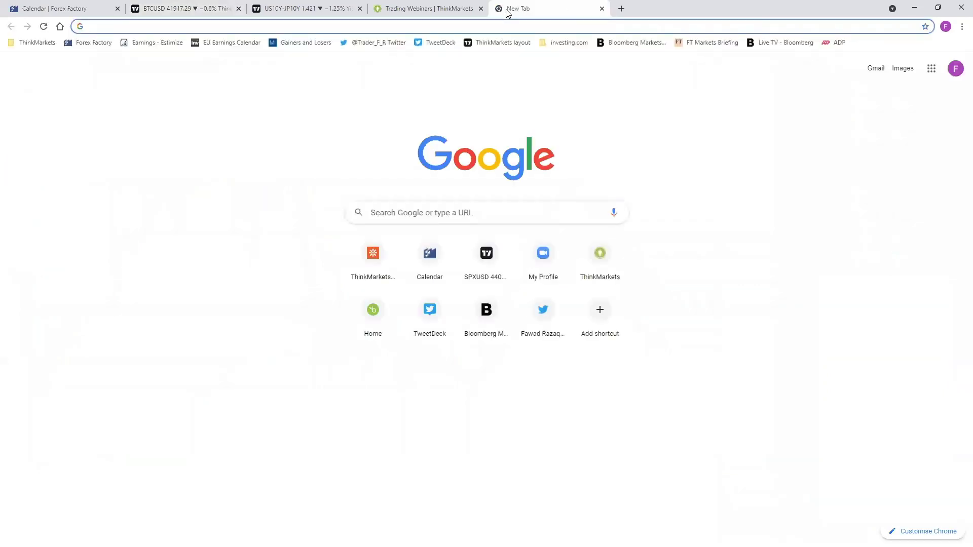
type("chinese po")
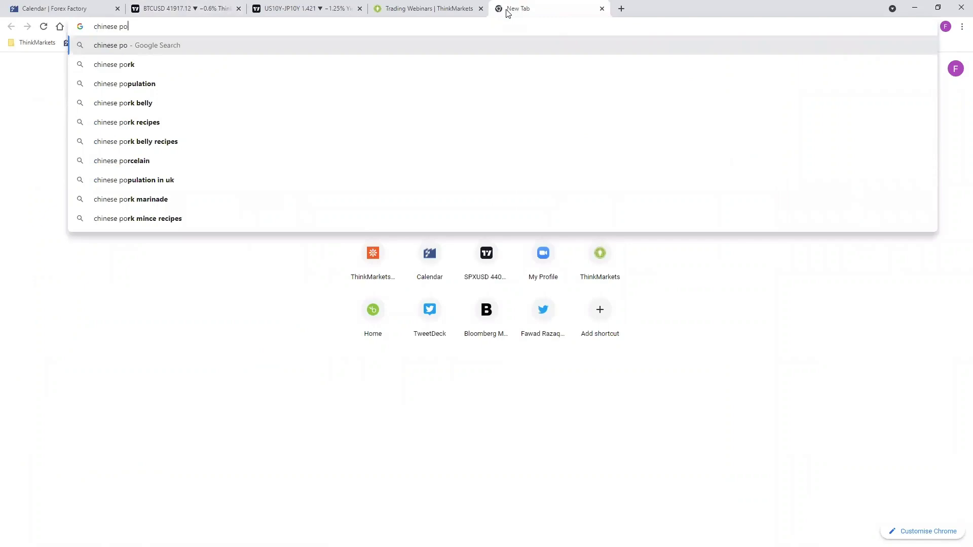
key("Down")
key("Down")
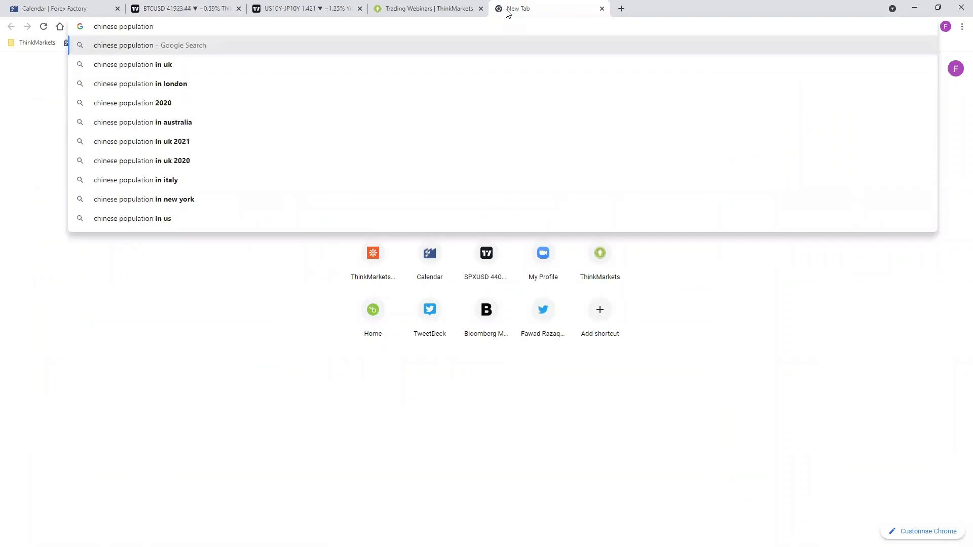
key("Return")
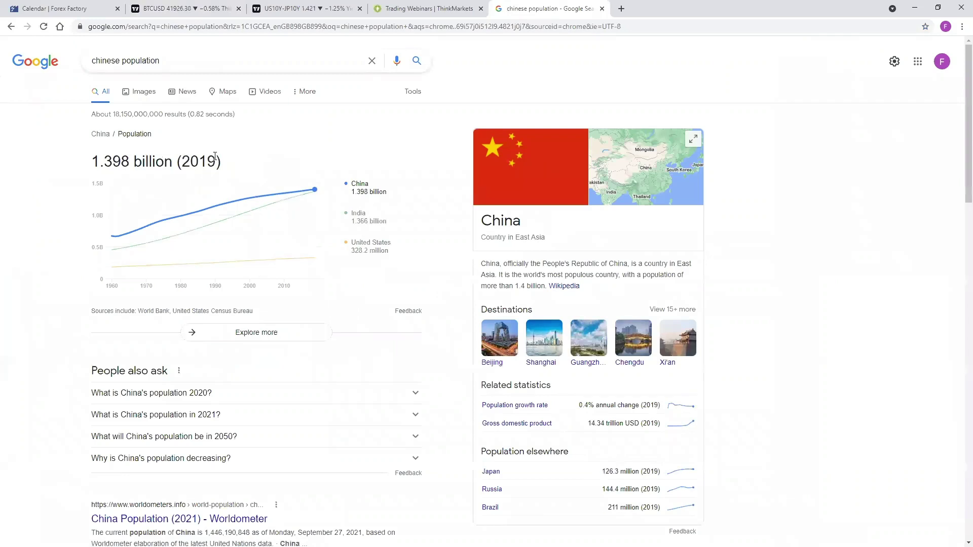
scroll(215, 156, "down", 5)
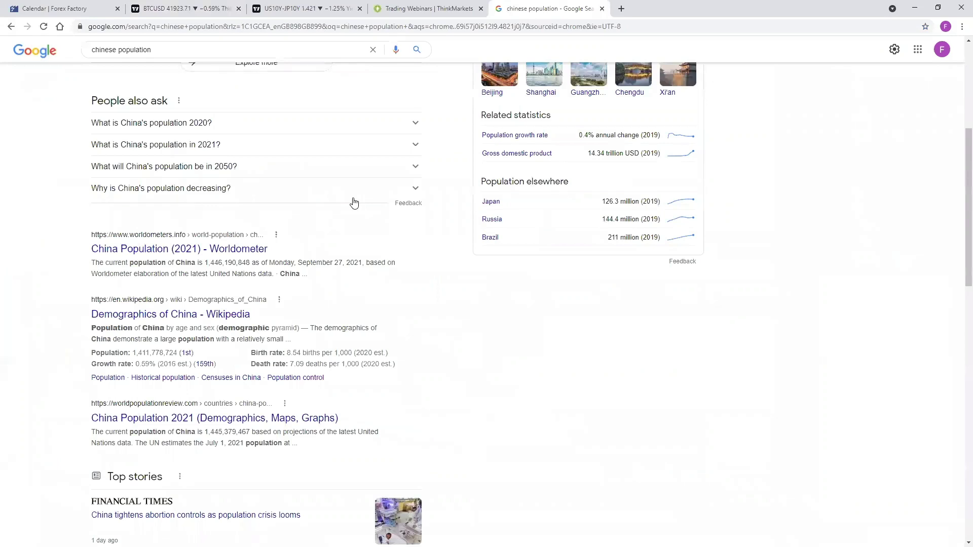
scroll(354, 203, "up", 5)
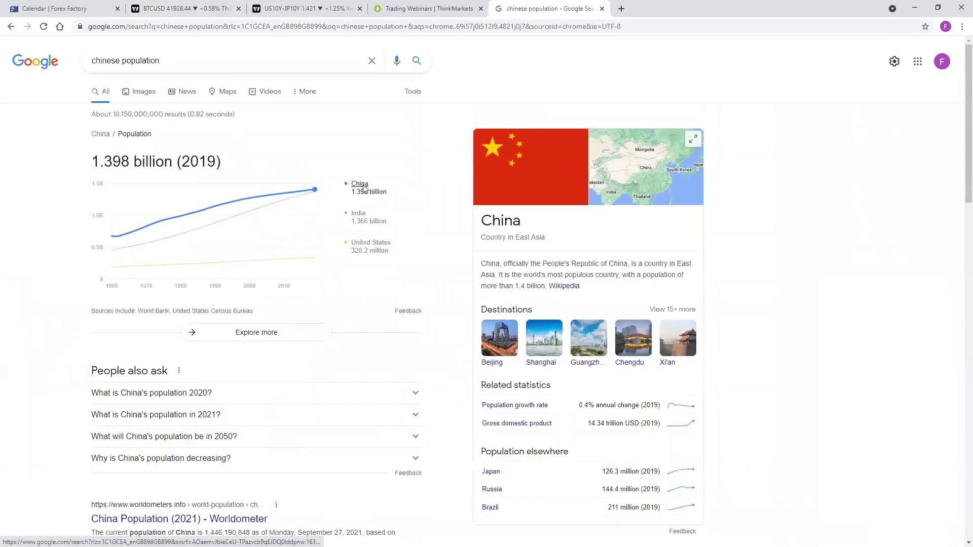
Search for "chinese population as percentage of world" and highlight the percentage in the featured answer
left_click(194, 66)
type("as p")
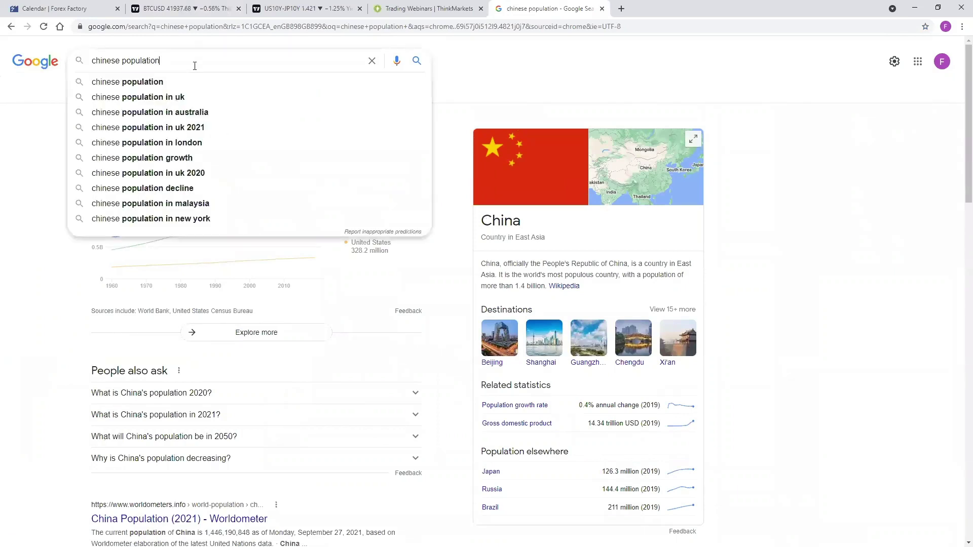
type("e")
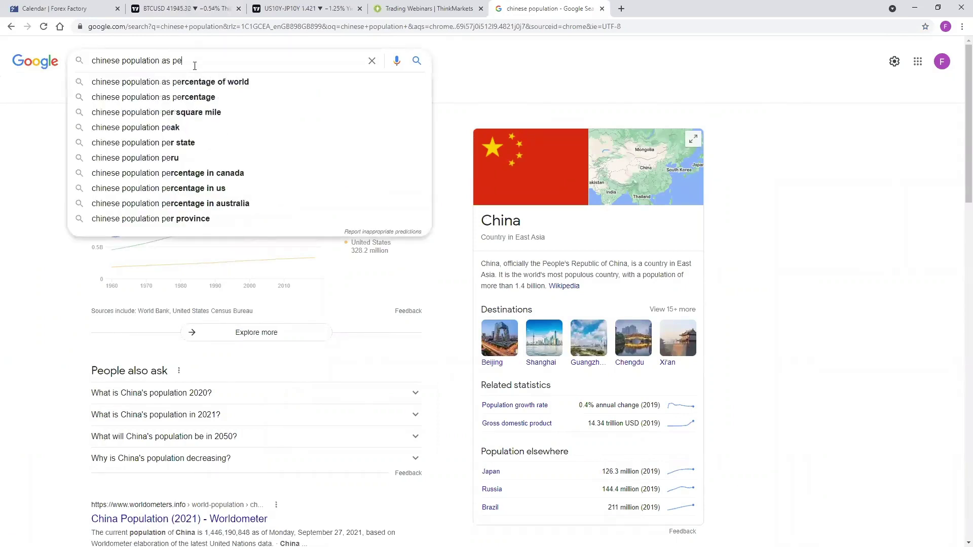
key("Down")
key("Return")
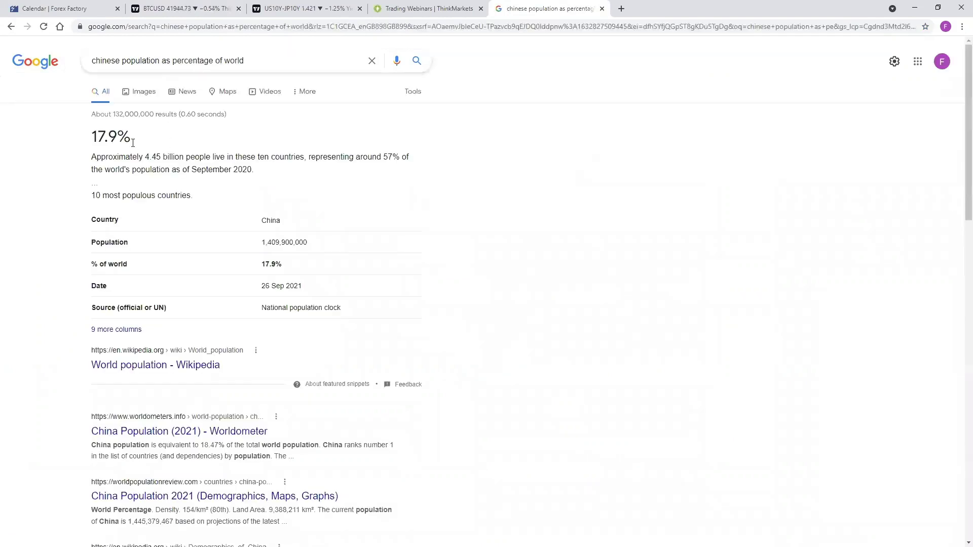
left_click_drag(98, 141, 148, 147)
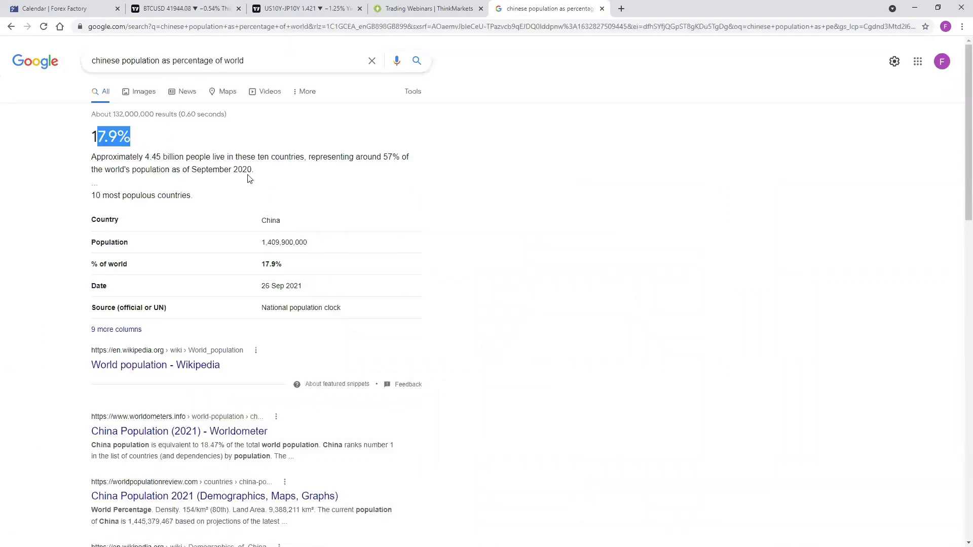
Switch back to TradingView and review the ETHUSD, DOGEUSD, ADAUSD, RUNEBUSD, MINAUSD and SOLUSD daily charts
left_click(172, 13)
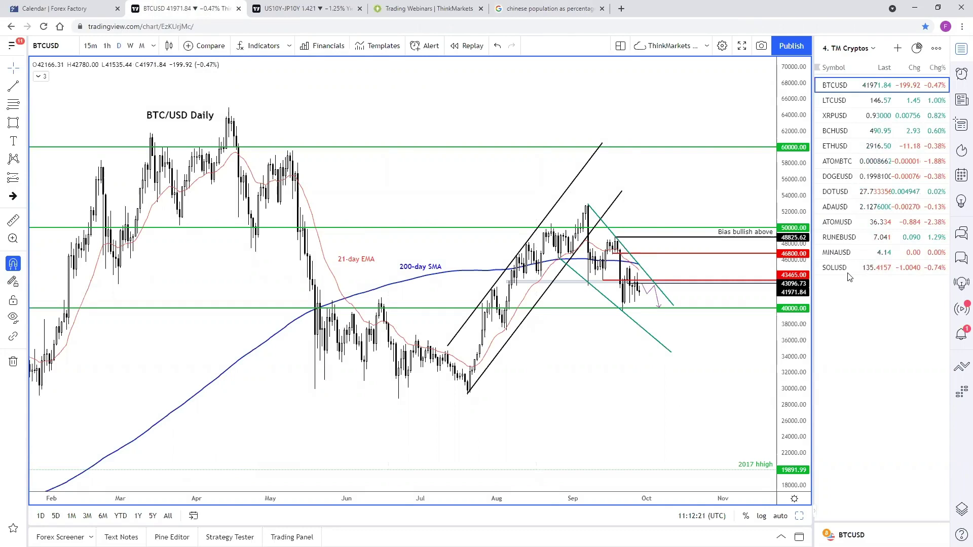
left_click(863, 150)
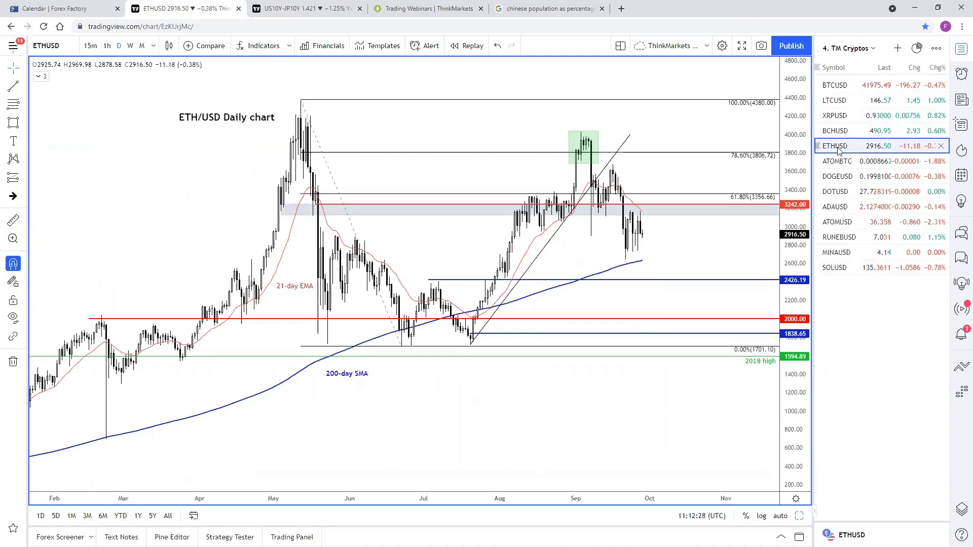
left_click(851, 177)
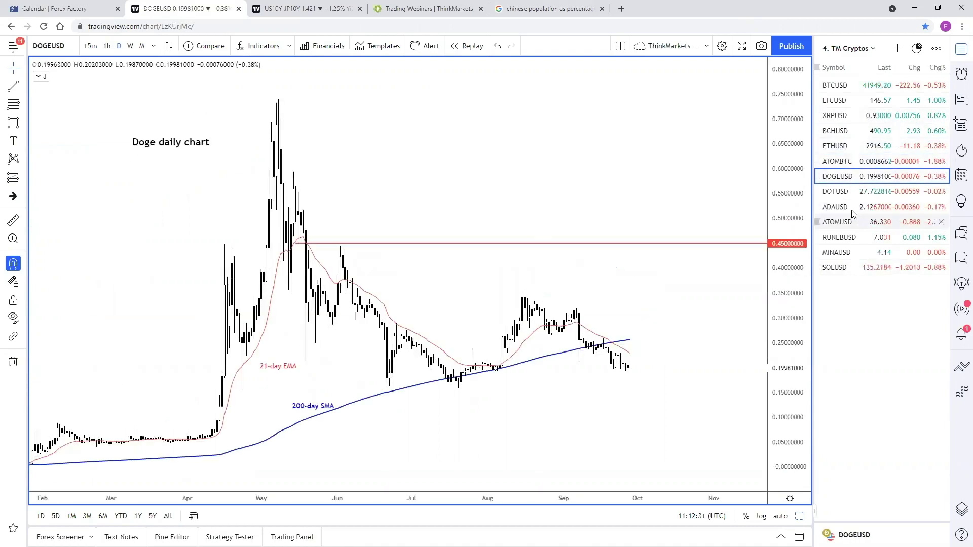
left_click(857, 207)
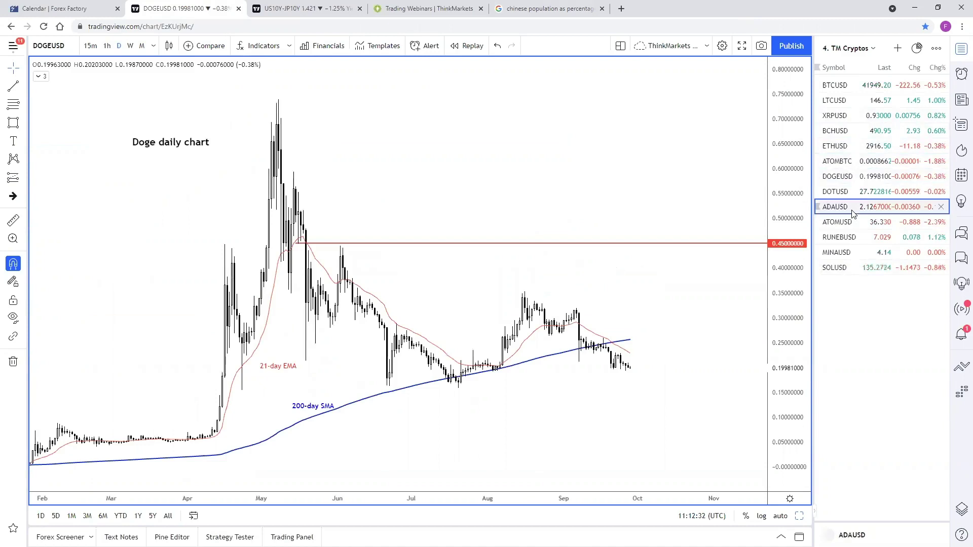
left_click(851, 238)
left_click(855, 253)
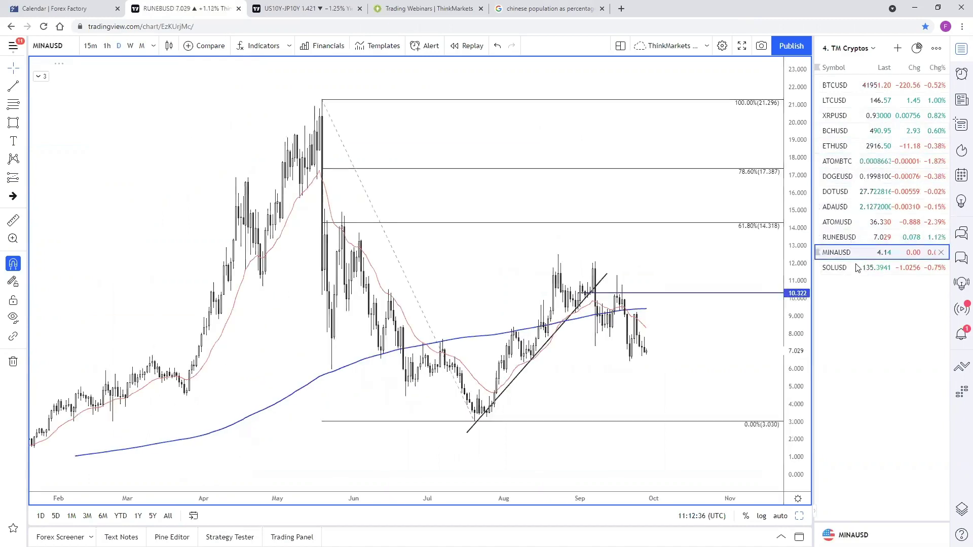
left_click(857, 268)
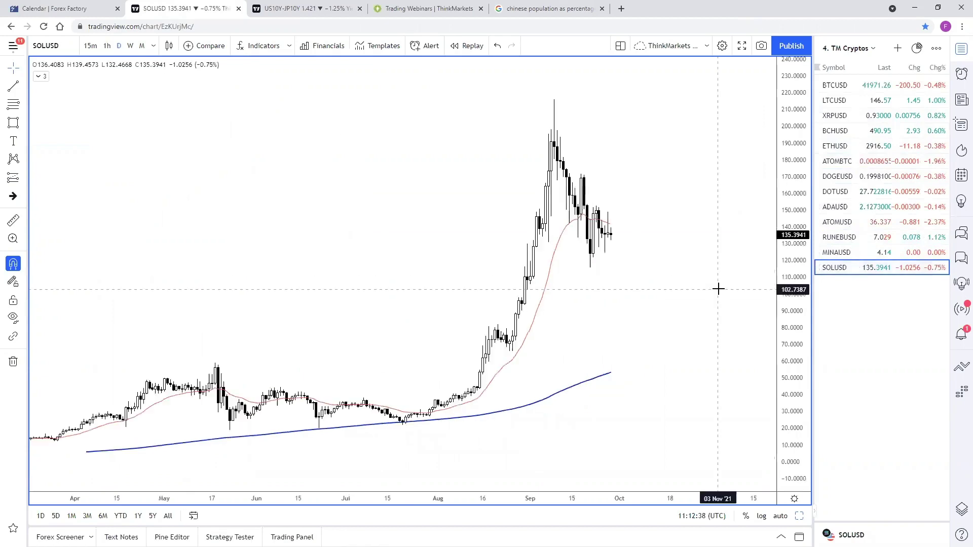
scroll(717, 286, "up", 1)
scroll(566, 199, "up", 1)
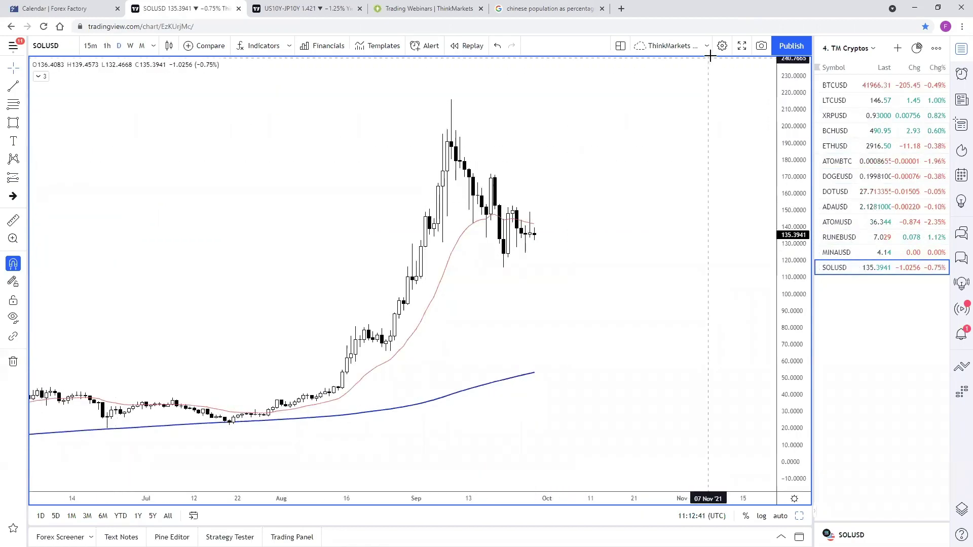
Open the NATURALGAS daily chart from the TM Commodities watchlist and examine its recent rally
left_click(874, 51)
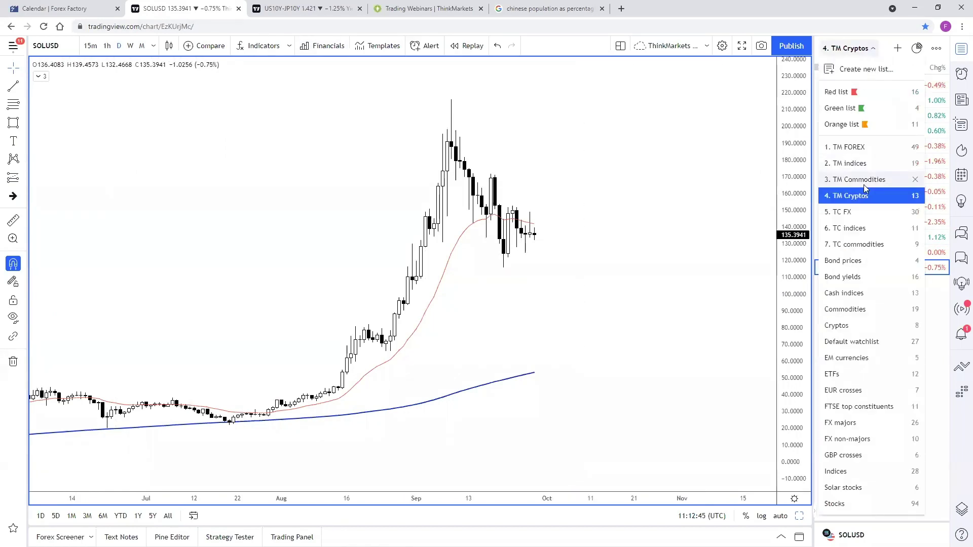
left_click(864, 183)
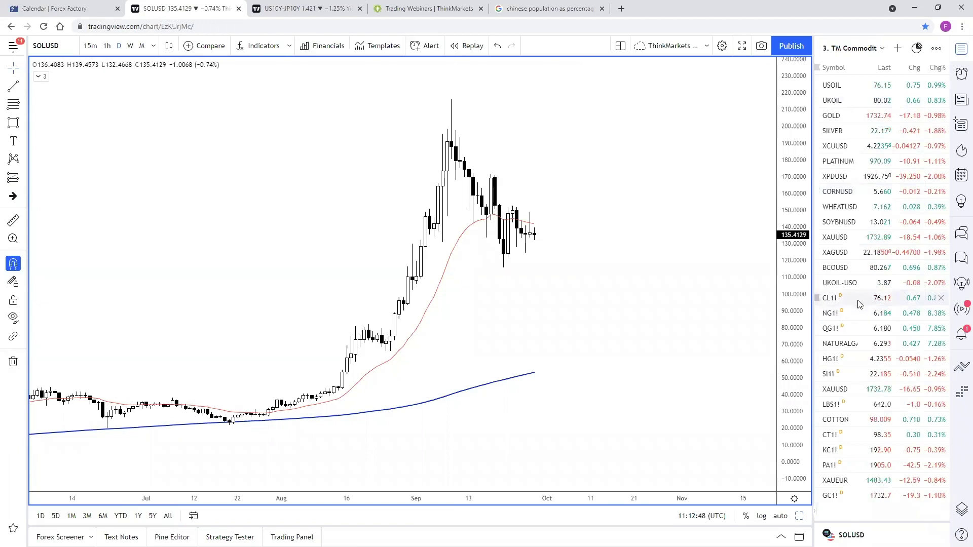
left_click(857, 344)
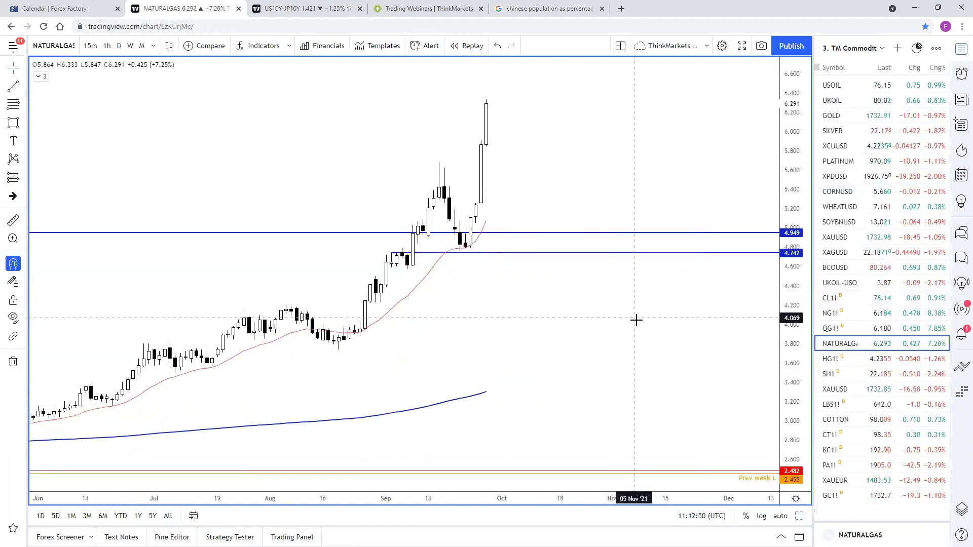
scroll(637, 311, "down", 5)
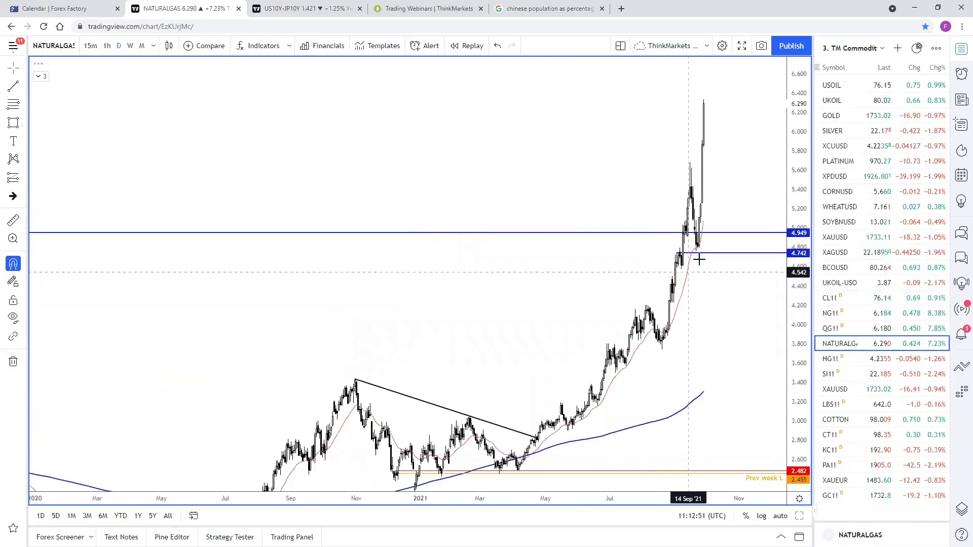
scroll(699, 259, "up", 4)
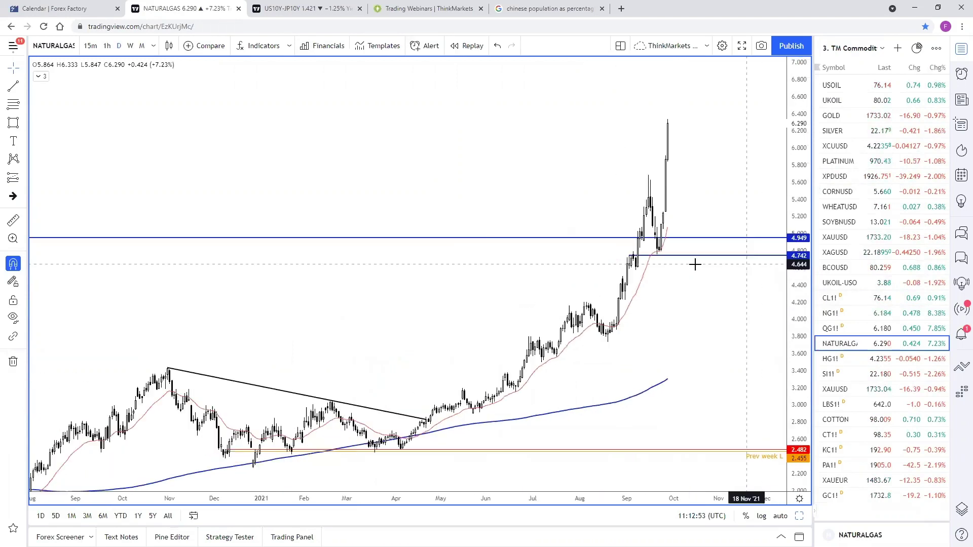
Compare natural gas price history back to 2018 with the 4.949 level, compress the price scale and inspect the September 2021 candles
scroll(739, 400, "down", 2)
left_click_drag(739, 400, 713, 311)
scroll(714, 314, "down", 3)
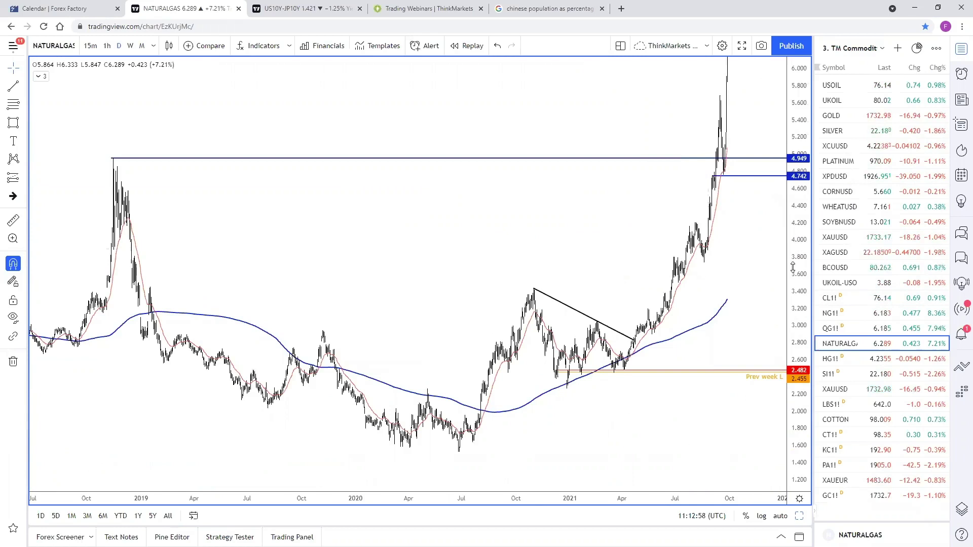
left_click_drag(794, 267, 792, 286)
scroll(765, 305, "up", 3)
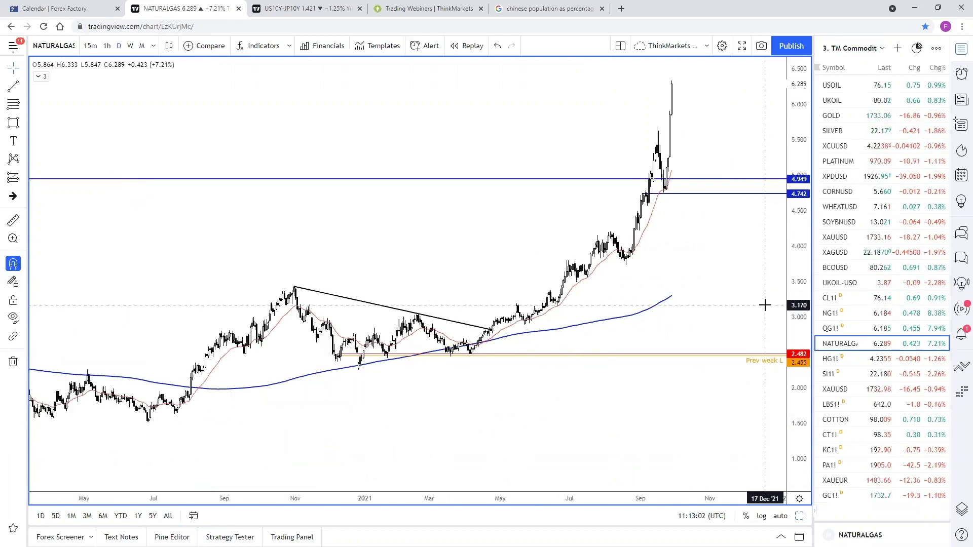
scroll(764, 304, "up", 2)
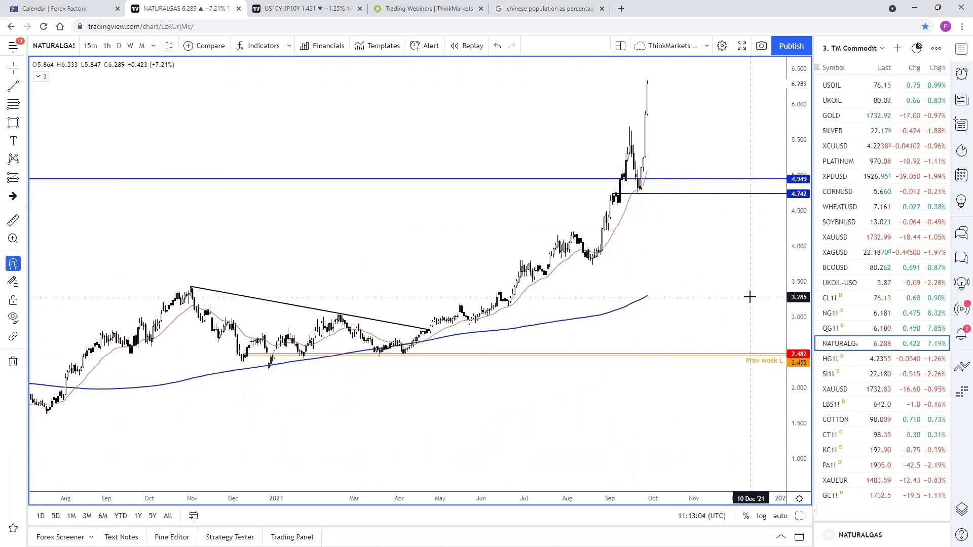
scroll(751, 292, "up", 2)
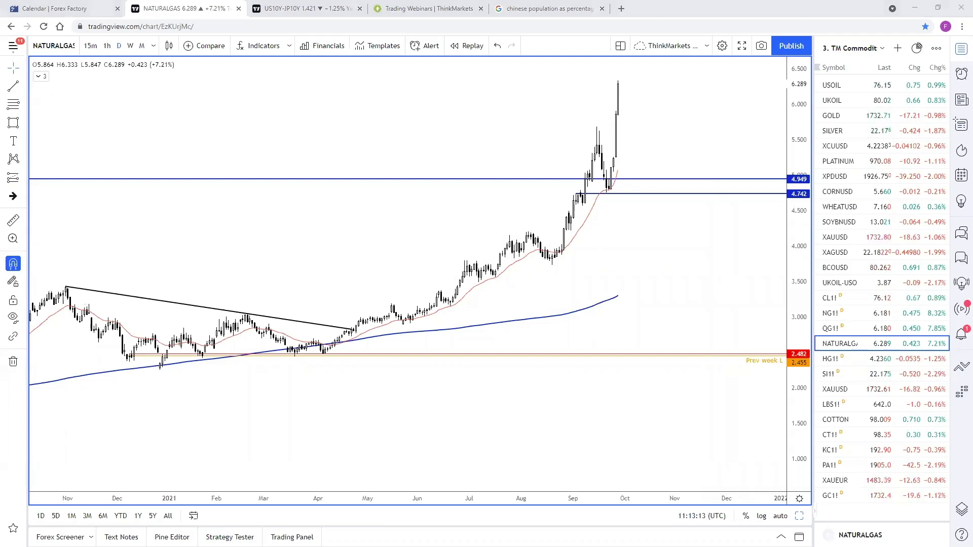
left_click(613, 235)
scroll(610, 241, "down", 1)
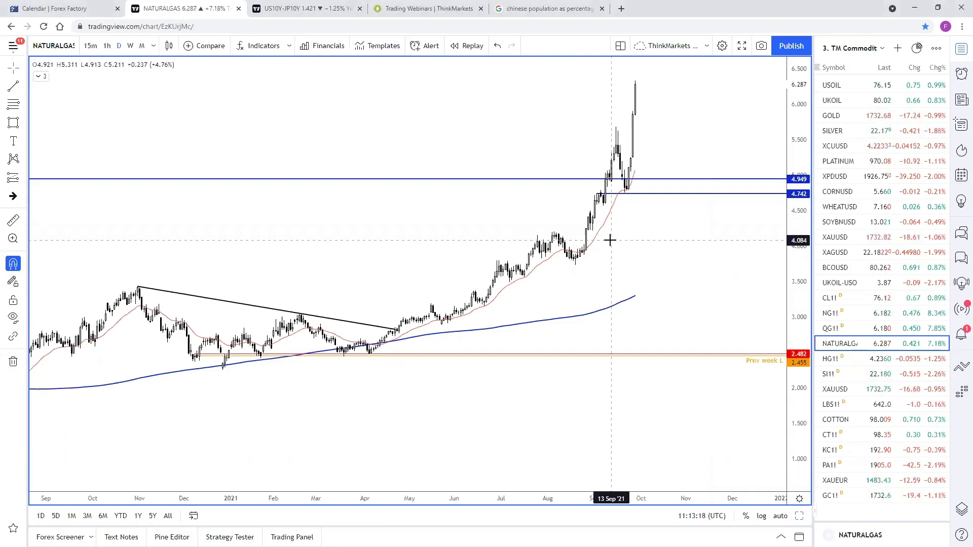
Open the UKOIL daily chart and move the "Brent oil daily chart" label to early 2020, above the 80.00 level
left_click(852, 100)
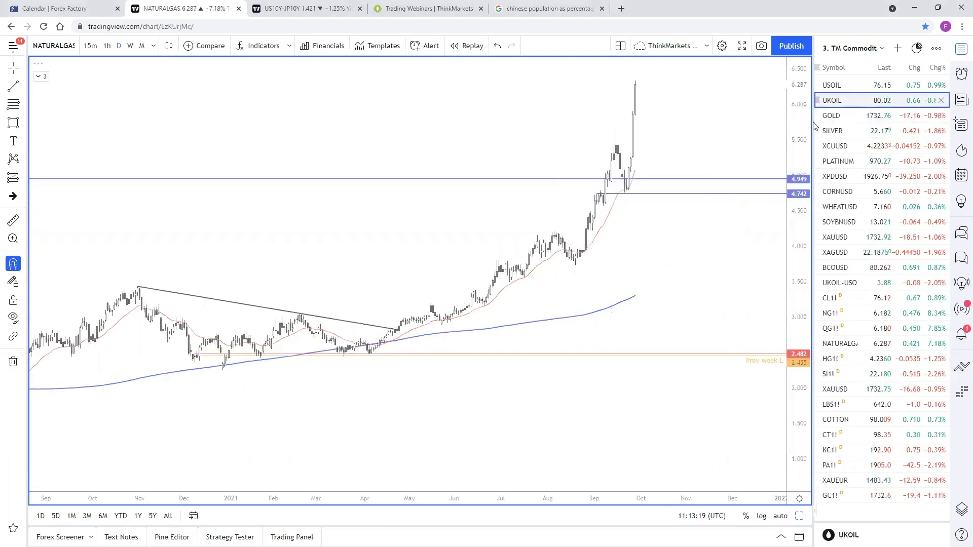
scroll(680, 287, "down", 3)
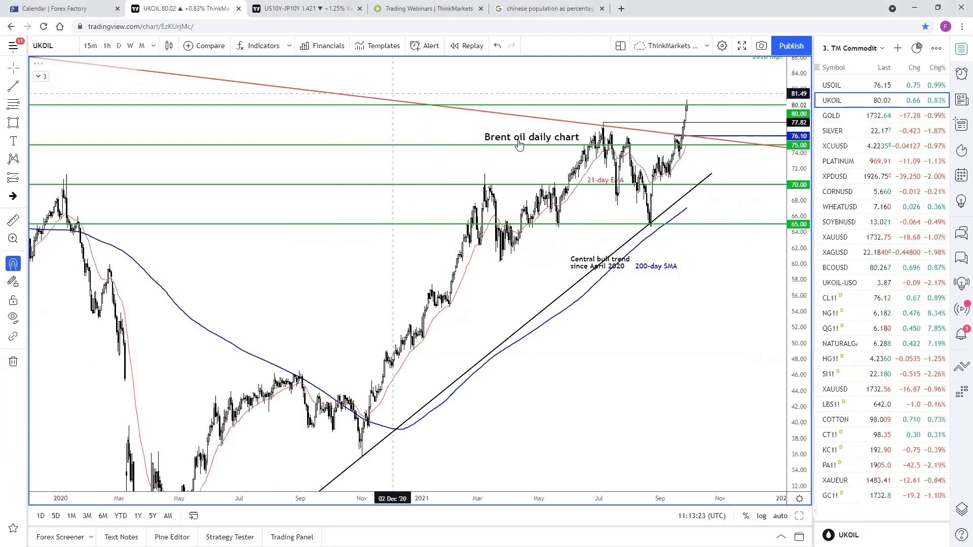
left_click_drag(522, 142, 134, 95)
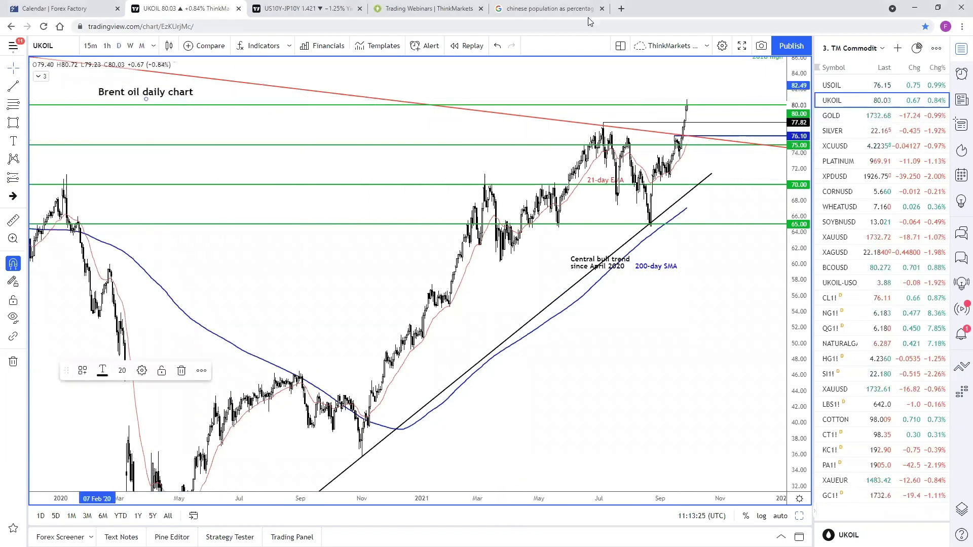
Search Google for "electricity prices" in a new browser tab and look through the results
left_click(621, 8)
type("e")
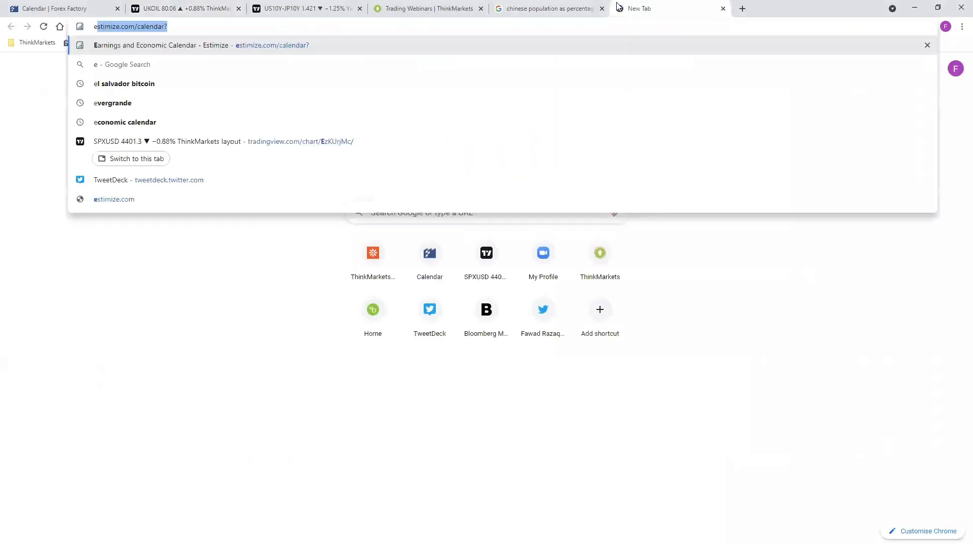
type("lectricity pr")
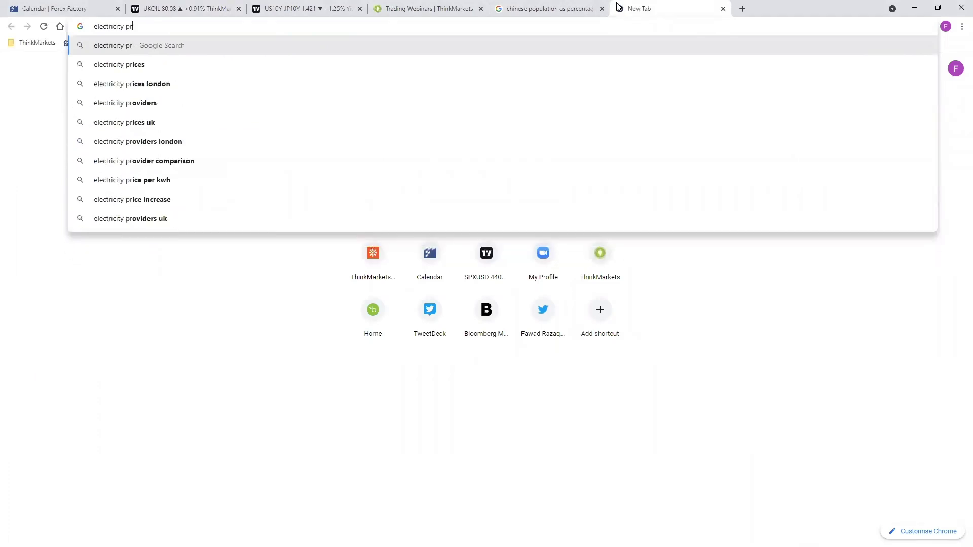
type("ices")
key("Return")
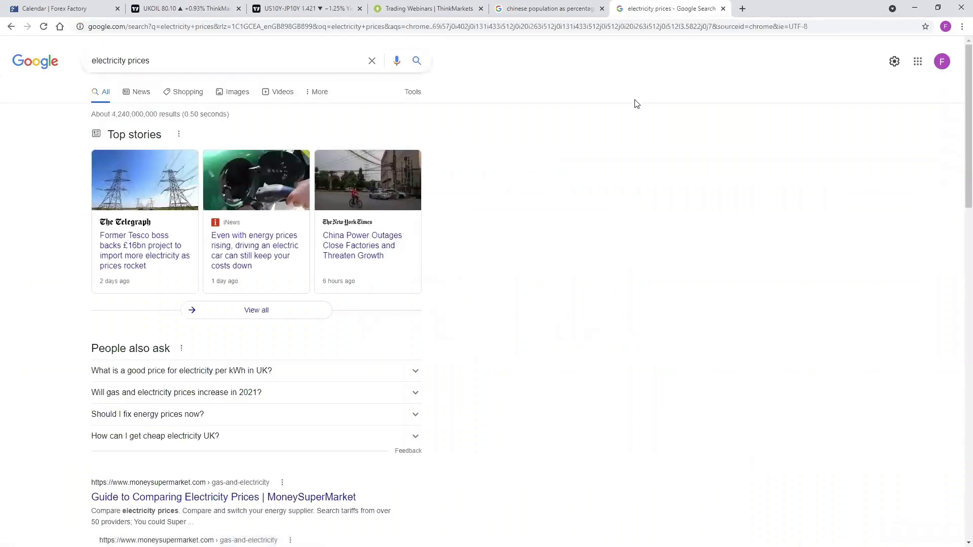
scroll(636, 104, "down", 5)
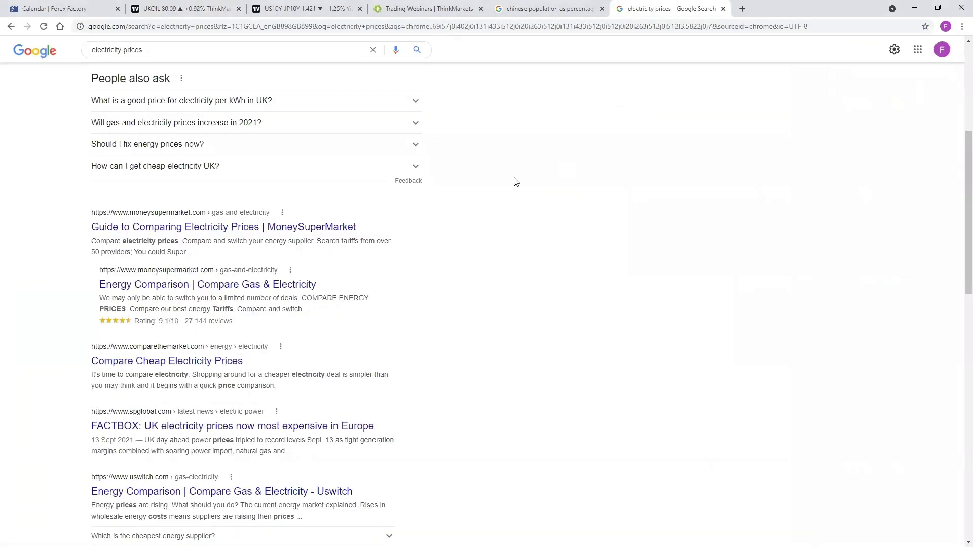
scroll(373, 165, "up", 5)
Refine the search to "electricity prices chart" and scan the results for a price chart
left_click(223, 66)
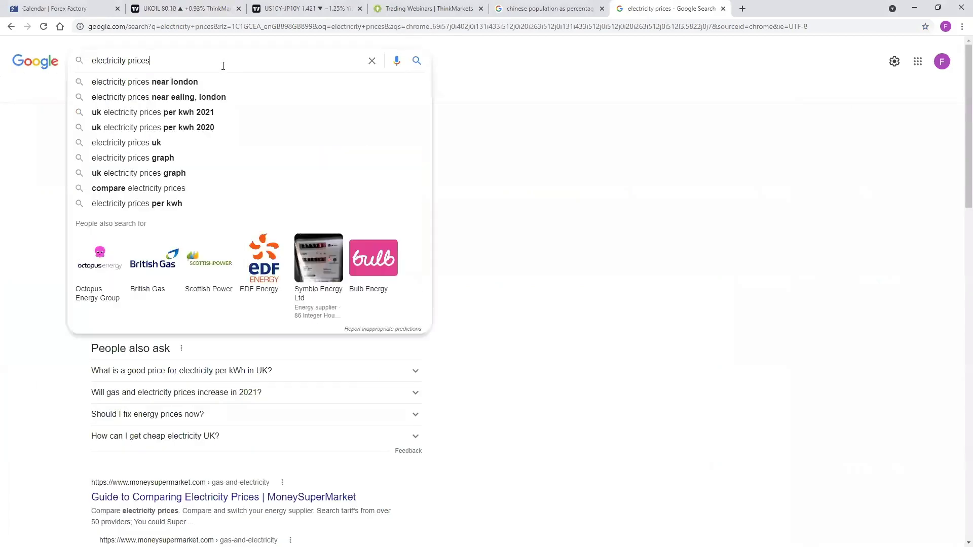
type("chart")
key("Return")
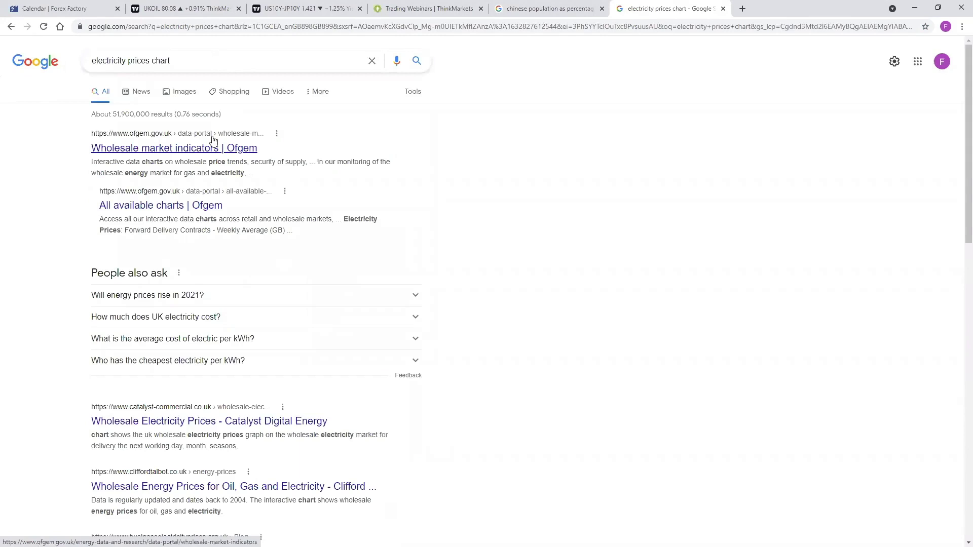
scroll(217, 130, "down", 5)
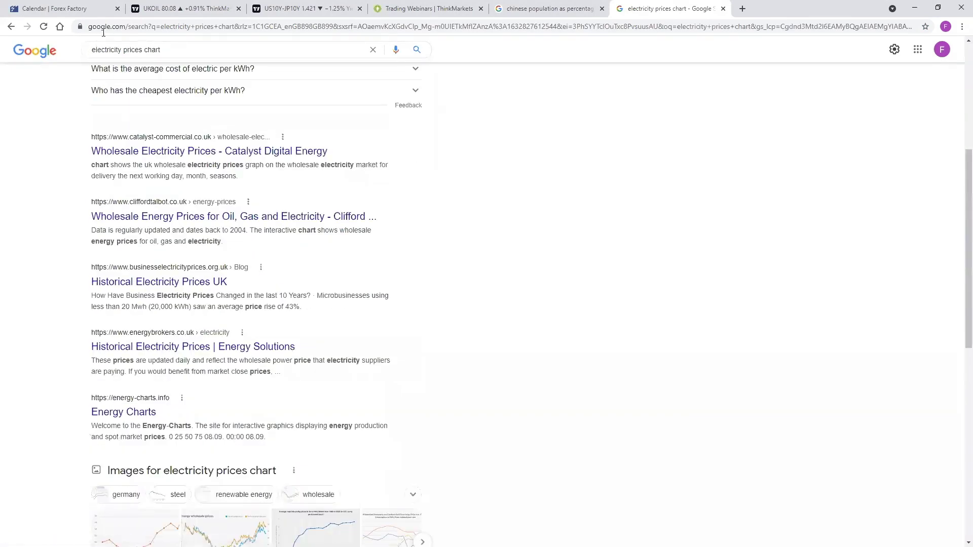
Back on the UKOIL chart, move the title label near January 2021 and the "Central bull trend since April 2020" label clear of the trend line
left_click(284, 9)
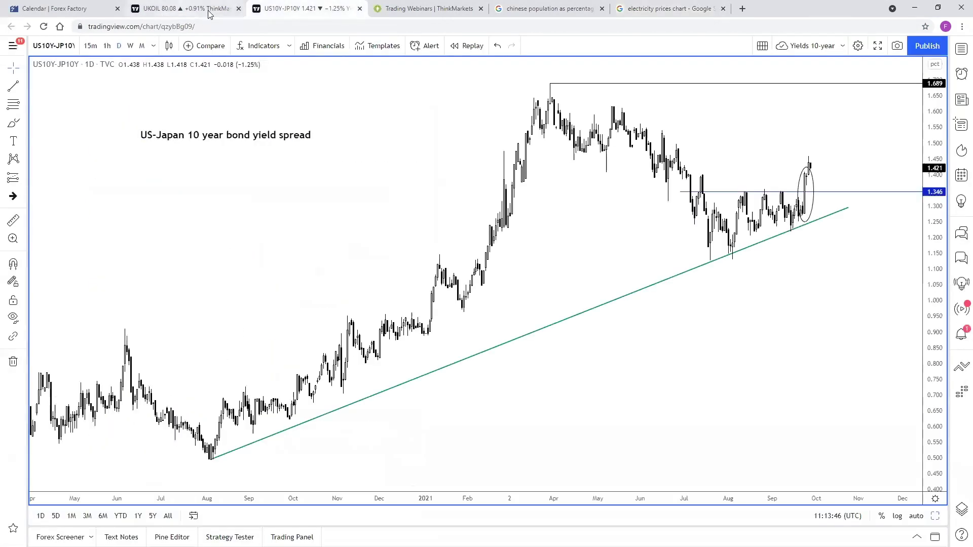
left_click(164, 10)
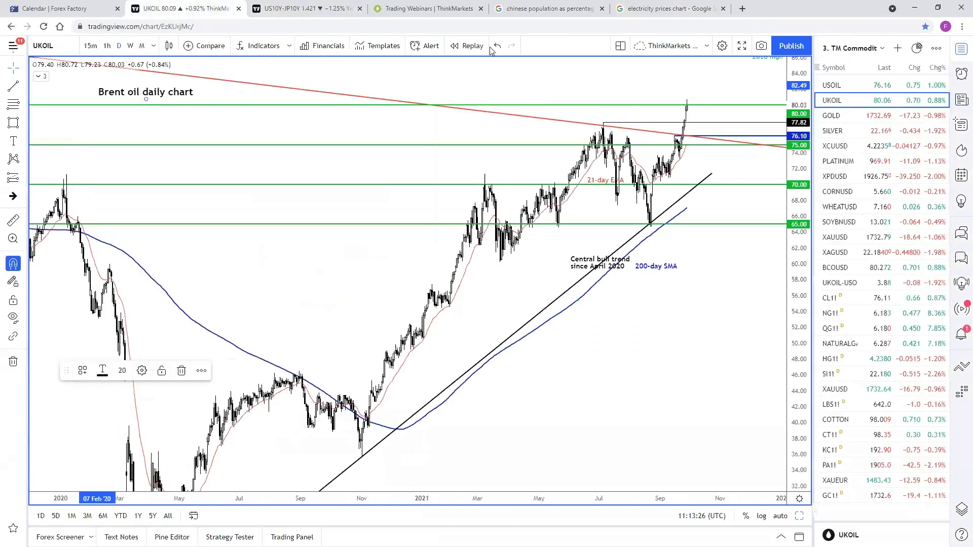
scroll(287, 156, "up", 3)
scroll(213, 134, "down", 2)
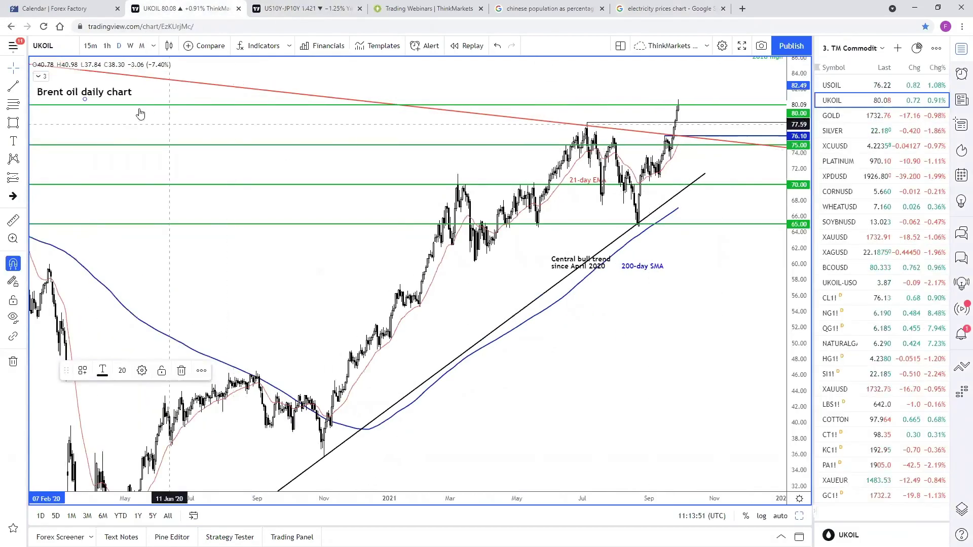
scroll(715, 189, "up", 2)
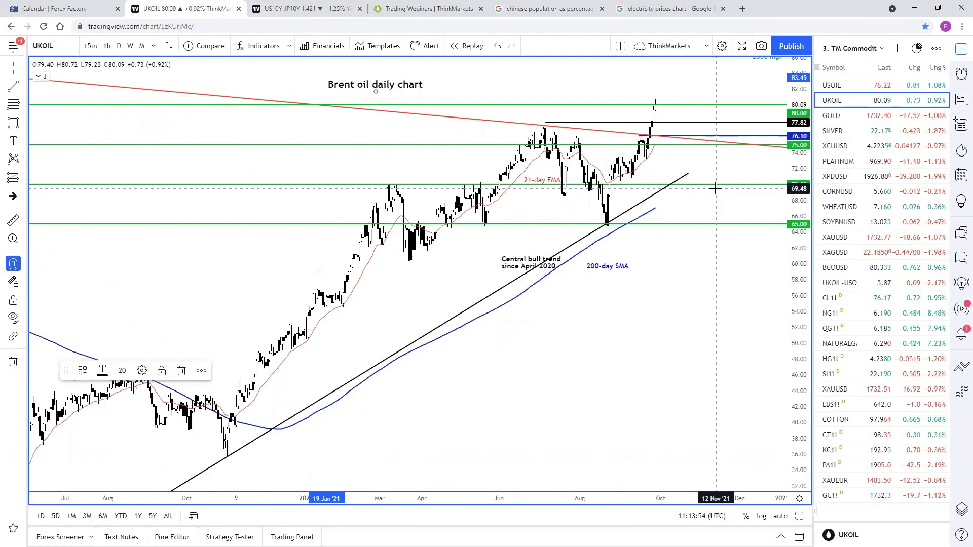
scroll(742, 280, "up", 2)
scroll(734, 297, "up", 1)
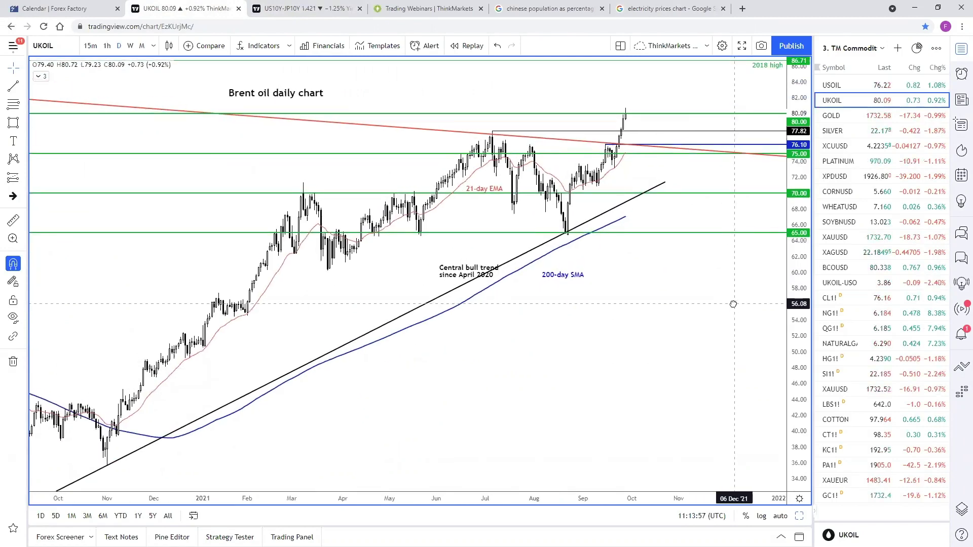
left_click_drag(735, 303, 752, 292)
left_click_drag(487, 269, 434, 278)
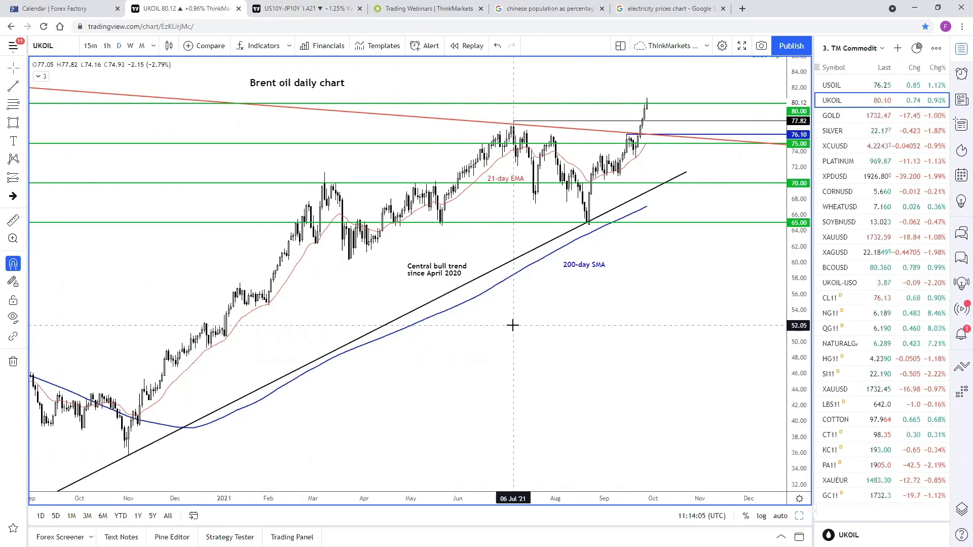
Open the ADAUSD daily chart from the TM Cryptos watchlist and examine price action around the 2.49 level
left_click(854, 48)
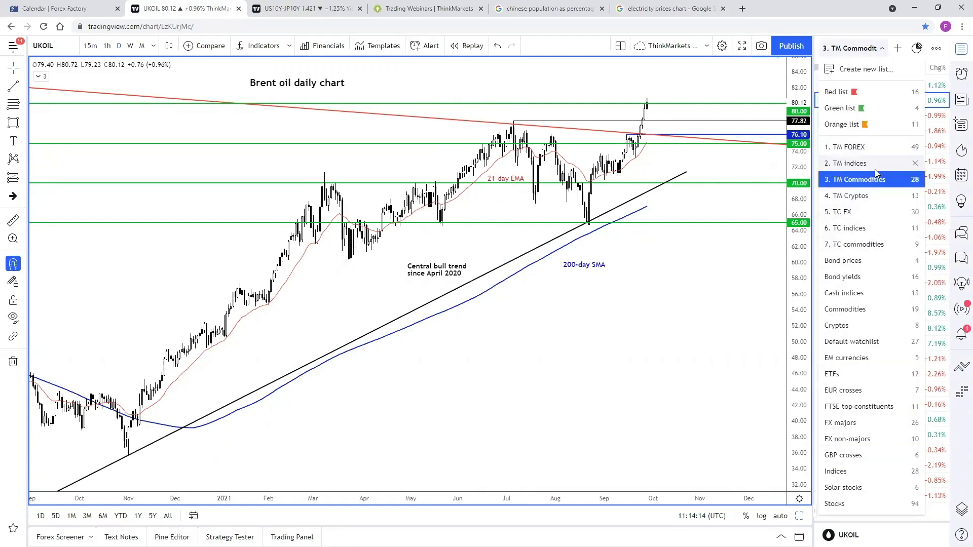
left_click(888, 201)
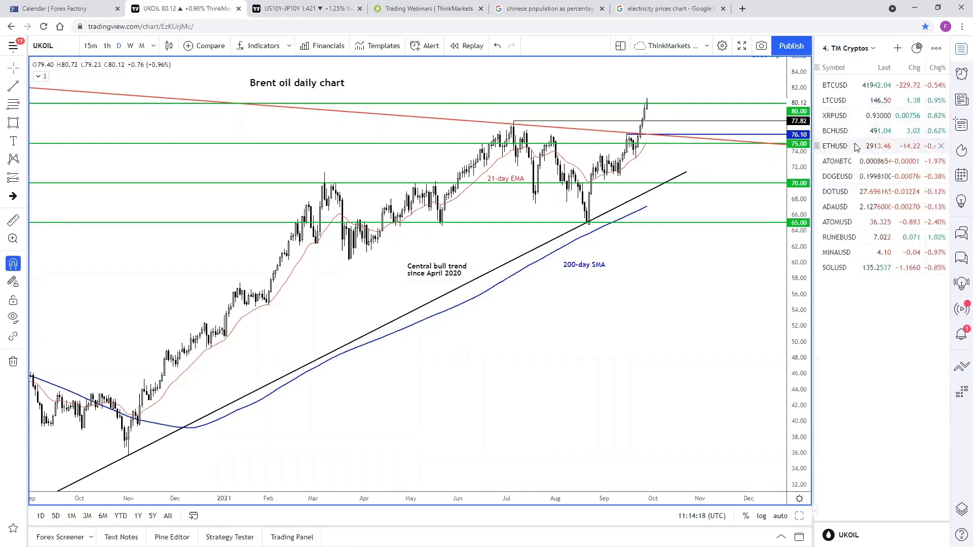
left_click(840, 209)
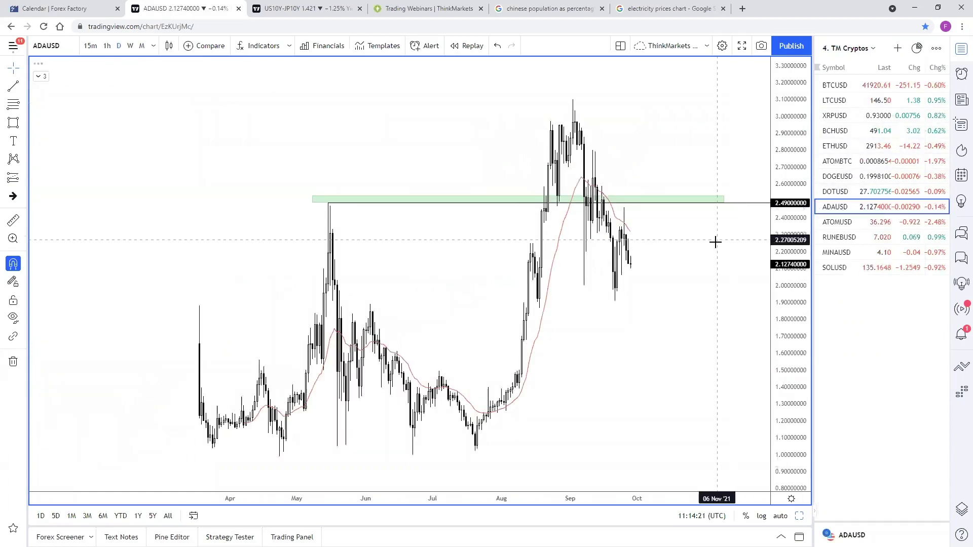
scroll(765, 282, "down", 5)
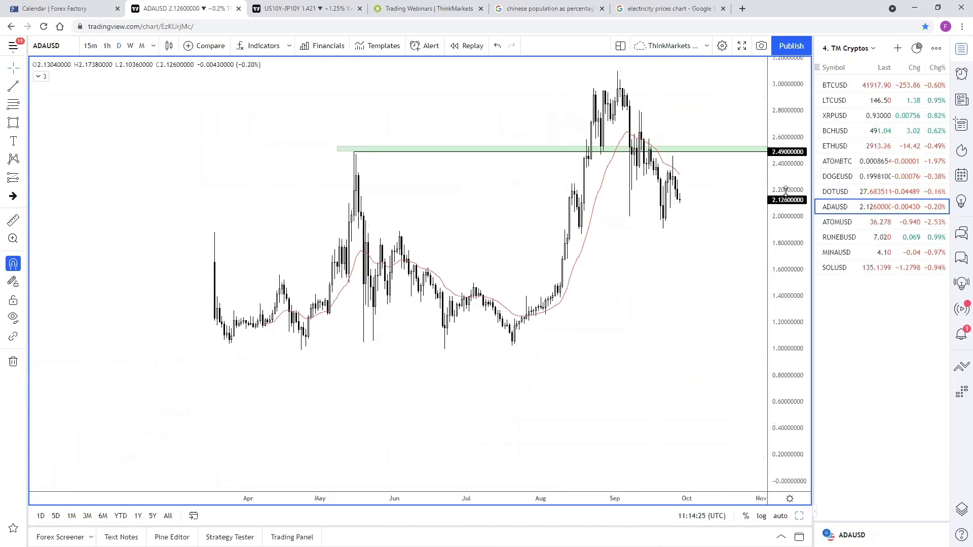
scroll(738, 211, "up", 2)
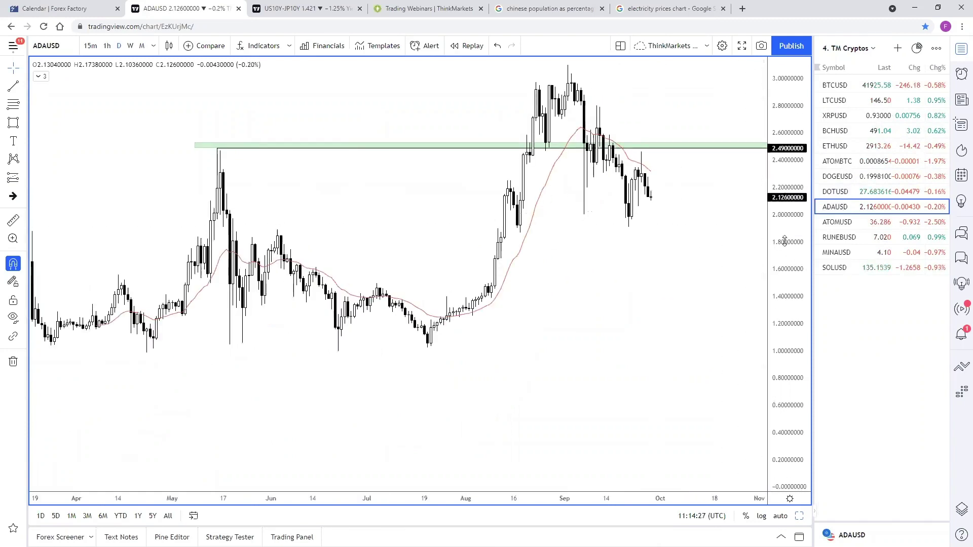
left_click_drag(694, 300, 675, 286)
scroll(682, 287, "up", 2)
Draw a descending trend line on ADAUSD from the early September high at 3.0994 along the lower highs to early October
left_click(10, 90)
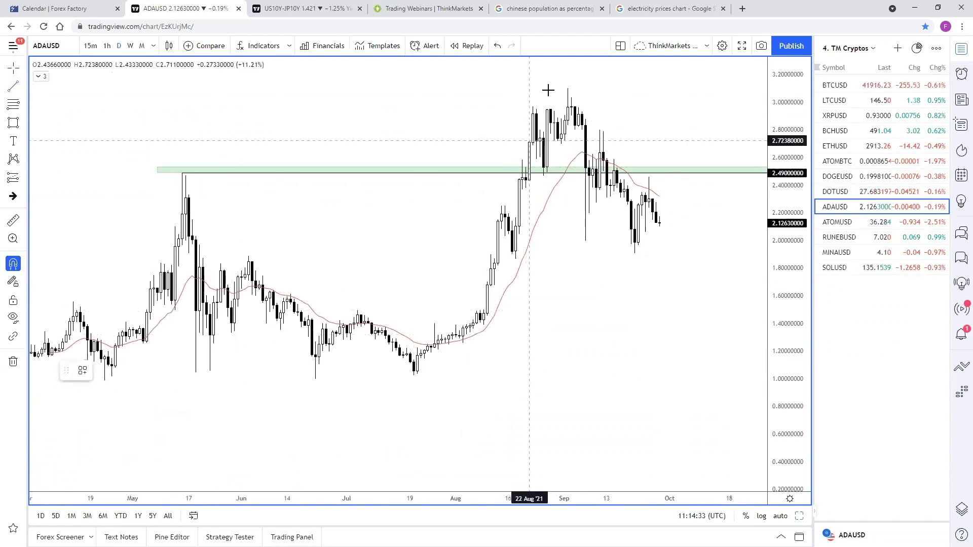
left_click(568, 88)
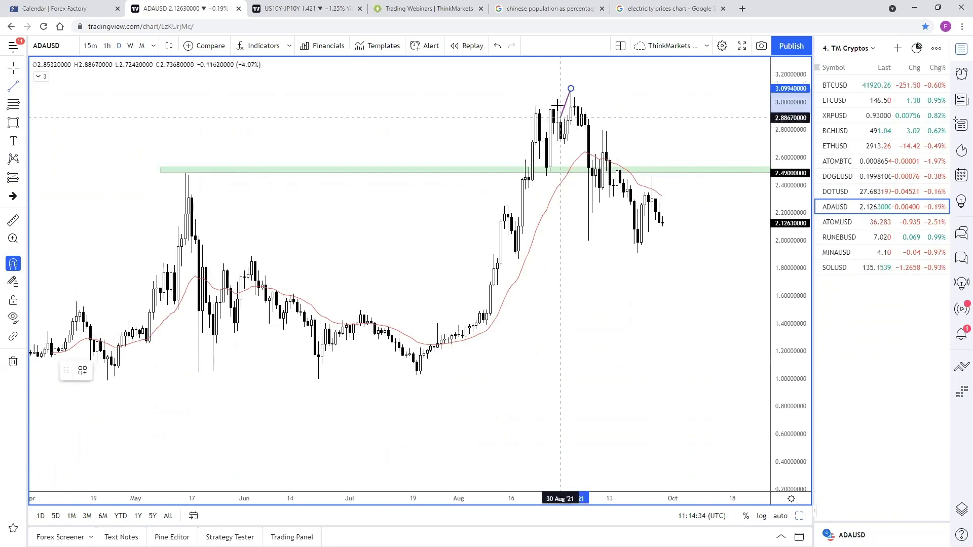
left_click(686, 223)
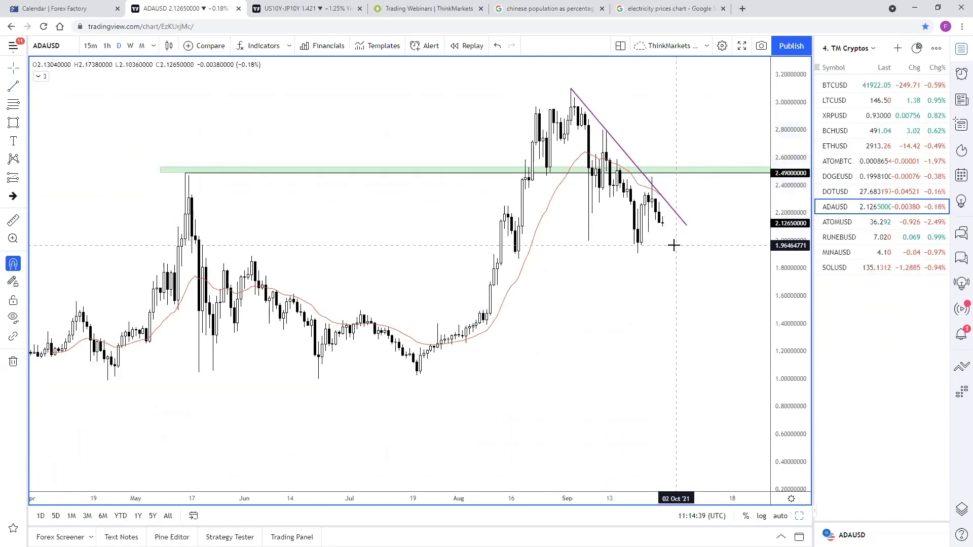
scroll(674, 245, "up", 1)
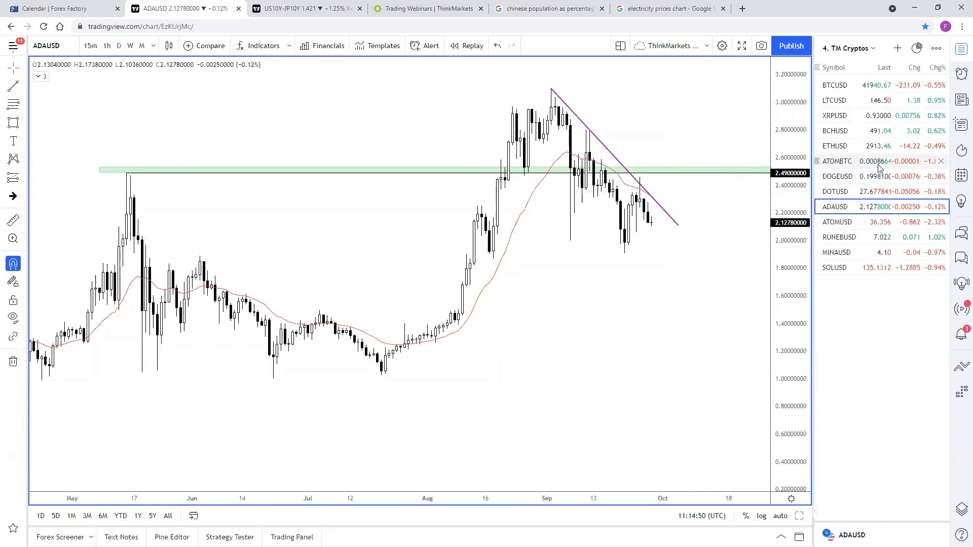
Open the BTCUSD daily chart and examine the falling channel, moving averages and key levels down to the 2017 high
left_click(855, 84)
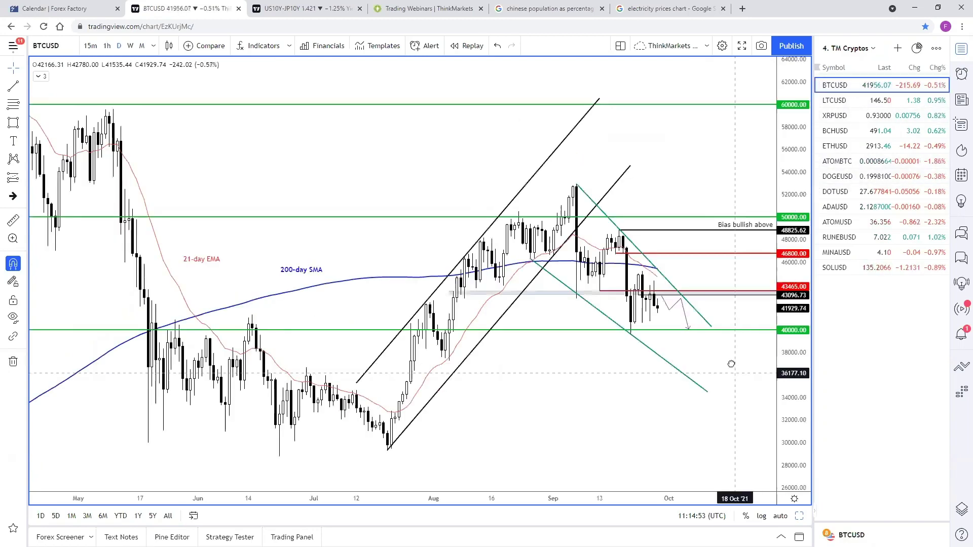
scroll(729, 356, "down", 3)
left_click_drag(785, 294, 759, 311)
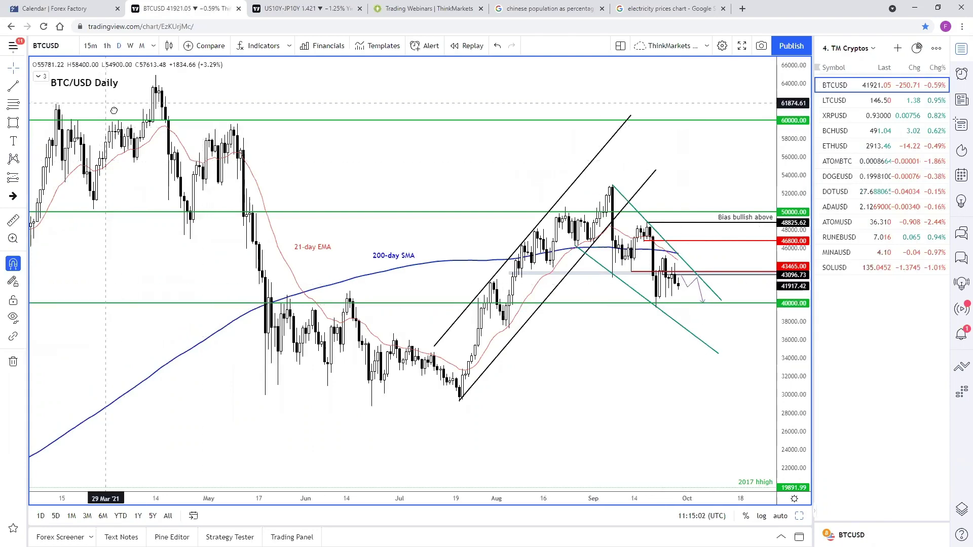
scroll(736, 395, "down", 3)
left_click_drag(784, 362, 776, 380)
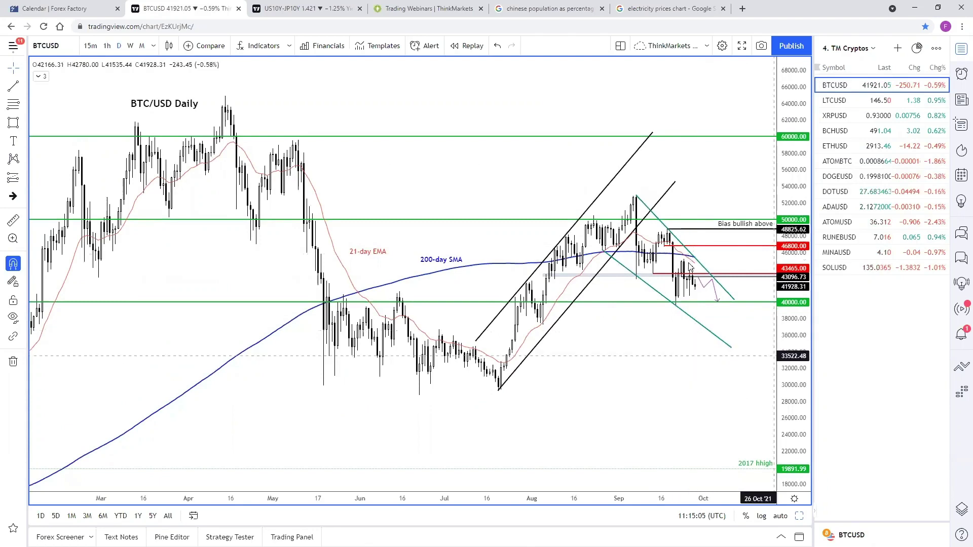
scroll(735, 380, "down", 2)
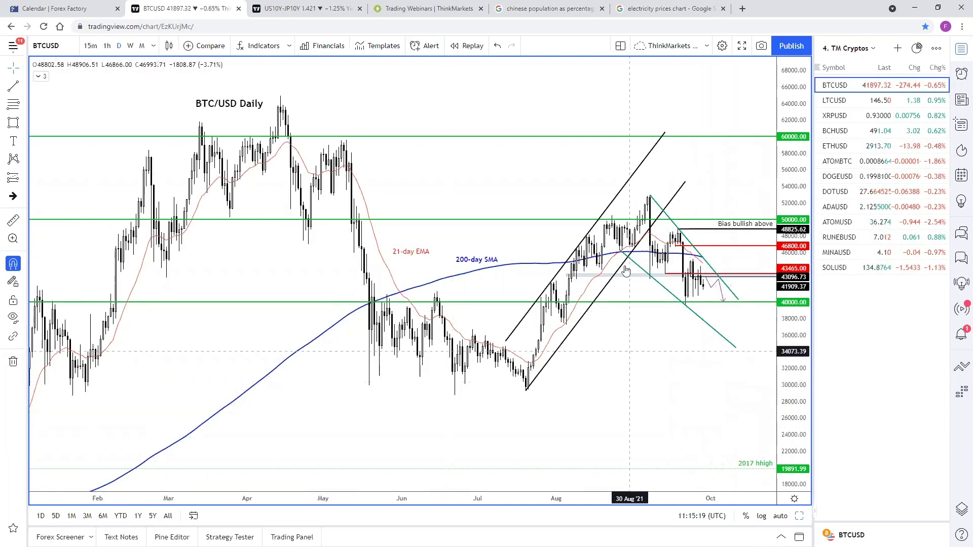
left_click_drag(670, 373, 645, 375)
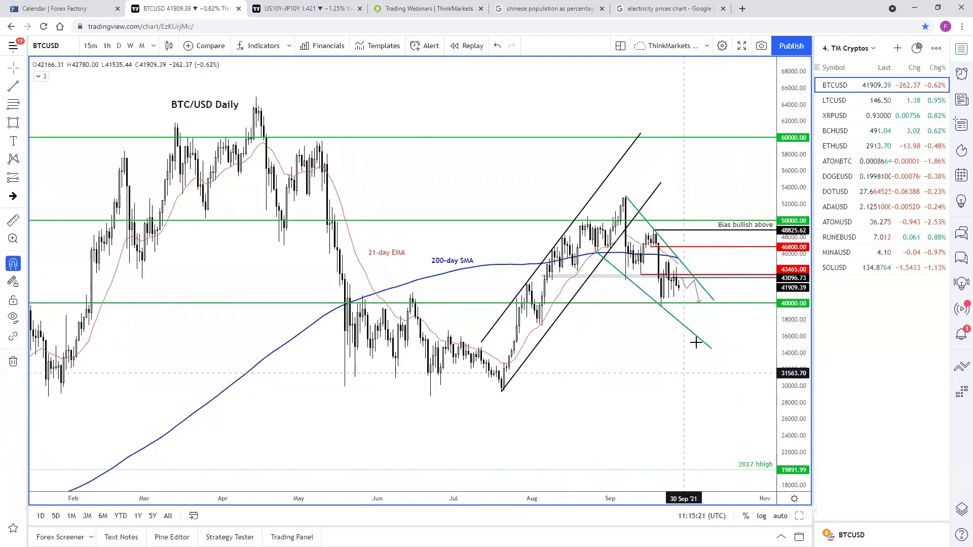
Move the "200-day SMA" label on the BTCUSD chart up and clear of the moving average, near early July 2021
left_click_drag(452, 264, 480, 247)
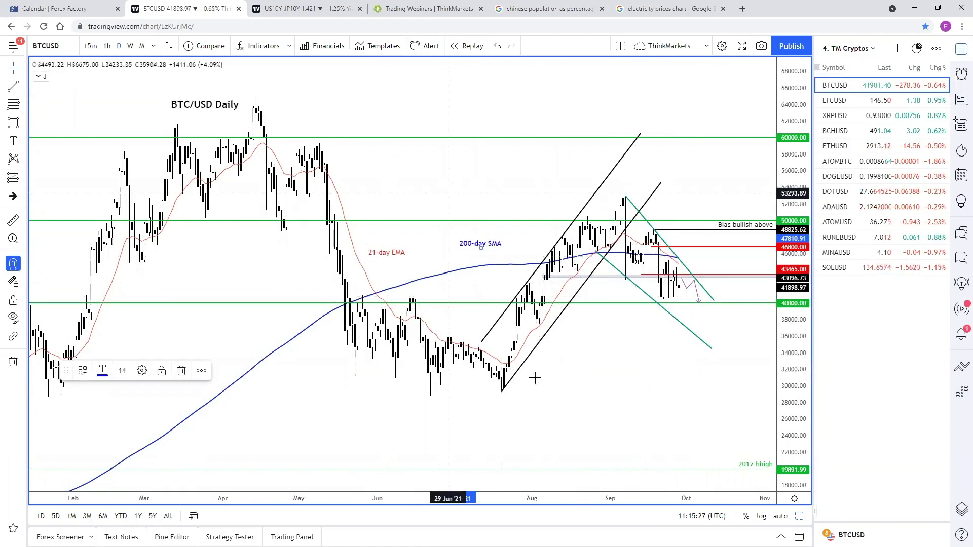
left_click(708, 416)
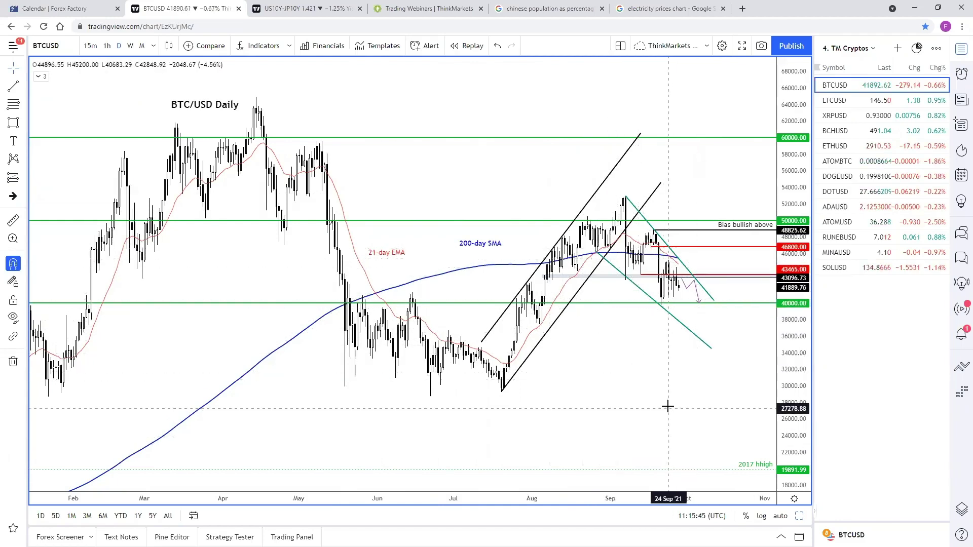
scroll(650, 412, "up", 1)
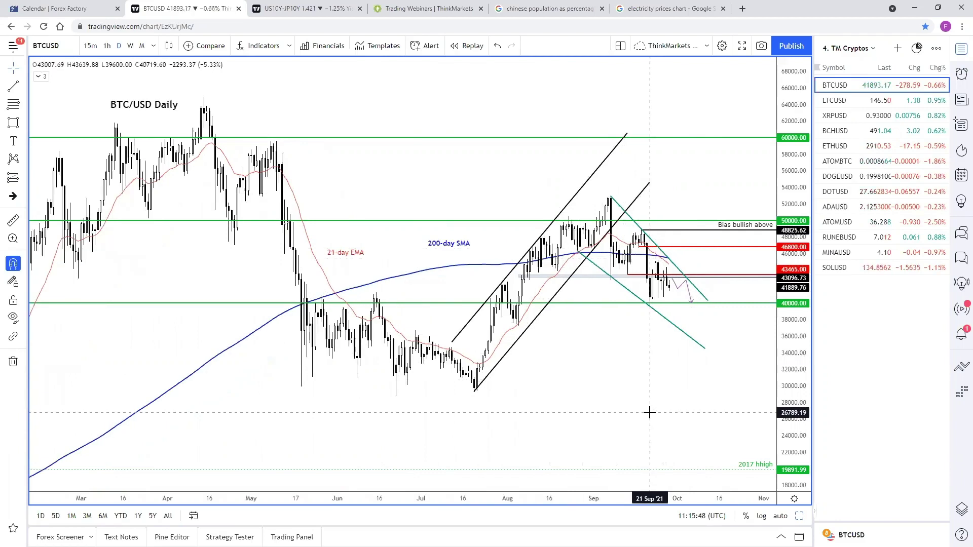